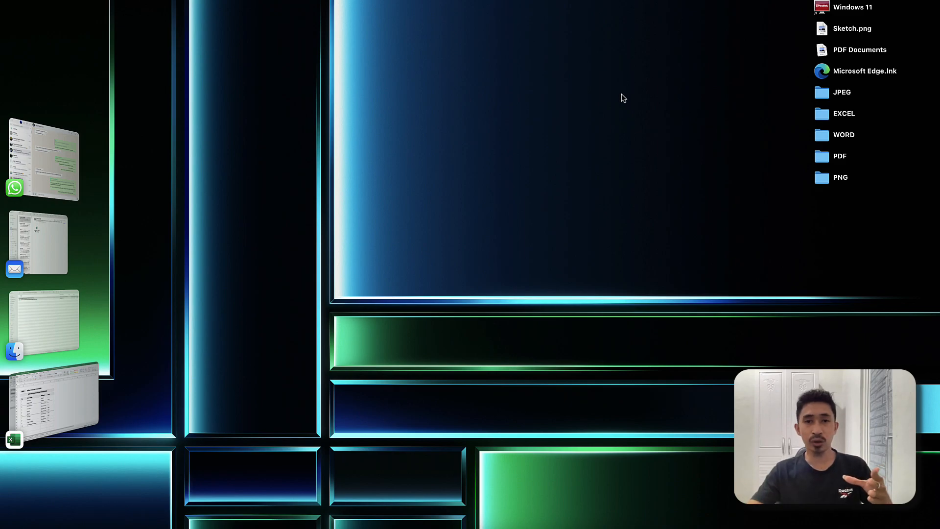
Step: Switch to the LATIHAN APLIKASI KEUANGAN PRIBADI 2022 workbook in Excel and look over its AKUN, LAP_KASBANK and MENU sheets
click(44, 399)
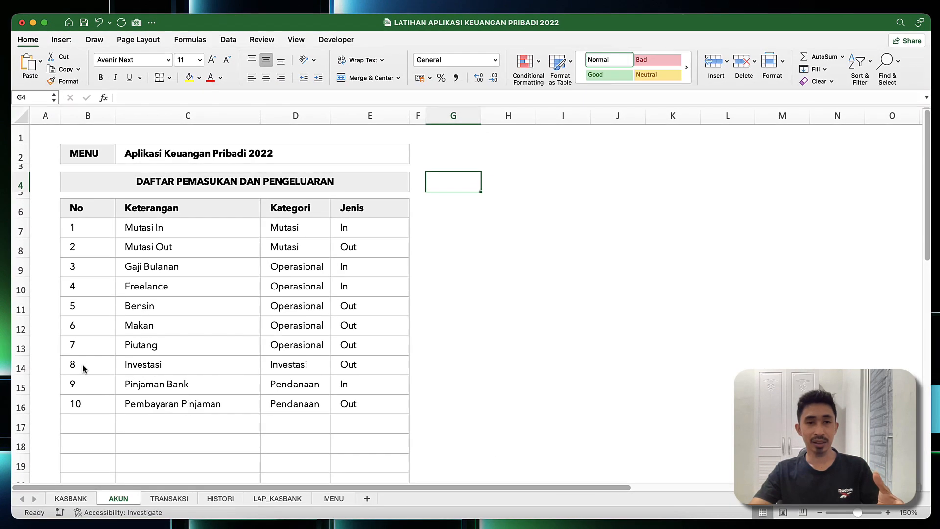
click(320, 265)
click(289, 347)
click(285, 504)
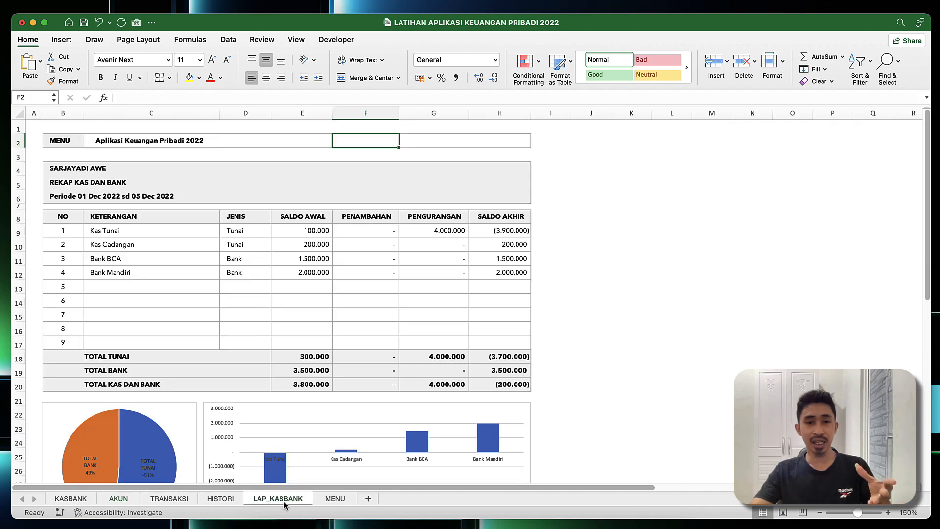
click(325, 499)
click(307, 498)
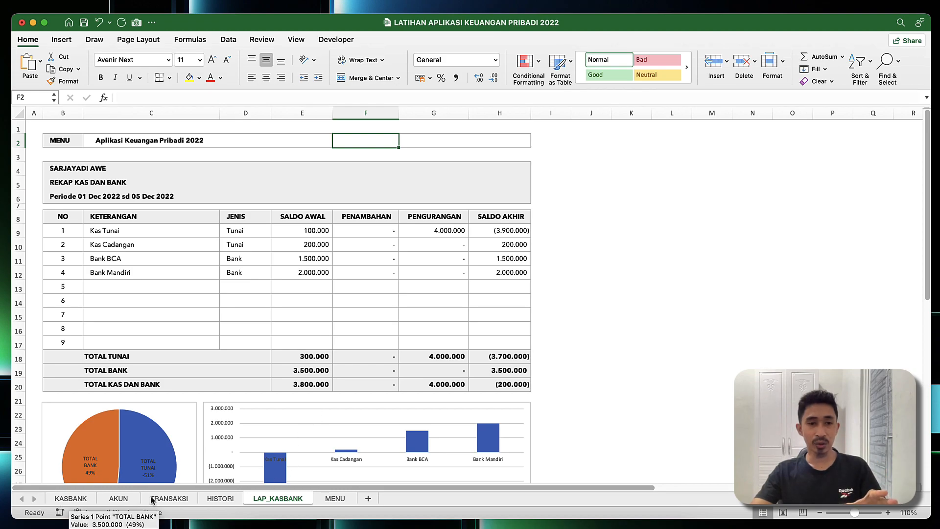
click(334, 499)
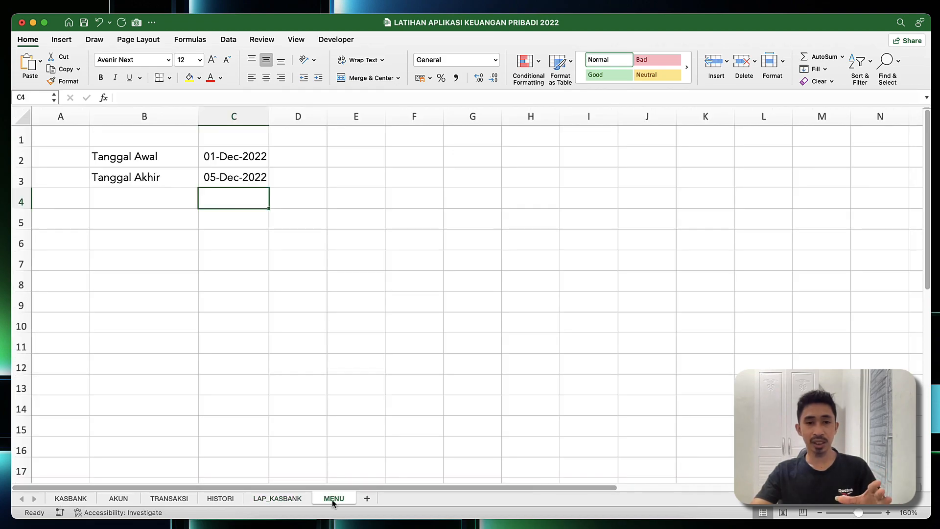
Step: Examine the cash and bank recap table and its charts on the LAP_KASBANK sheet
click(289, 500)
click(469, 434)
click(594, 410)
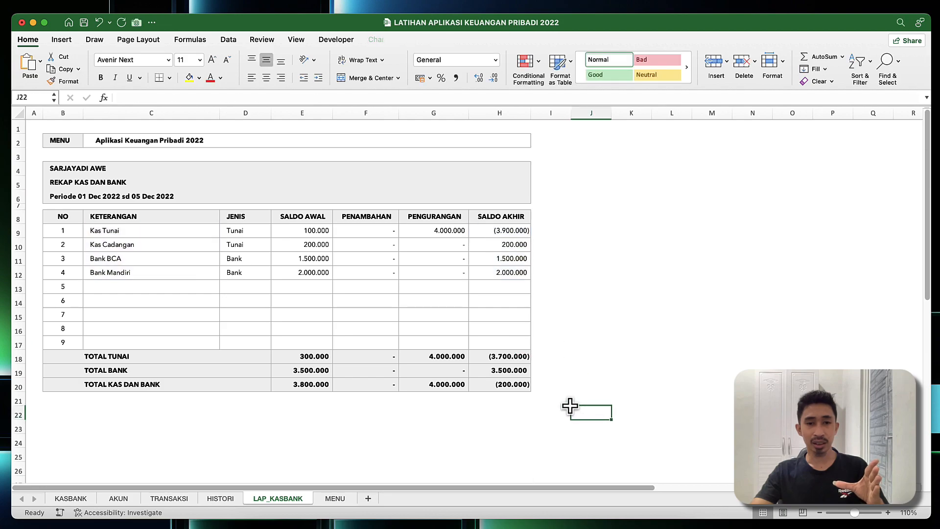
click(513, 432)
click(664, 329)
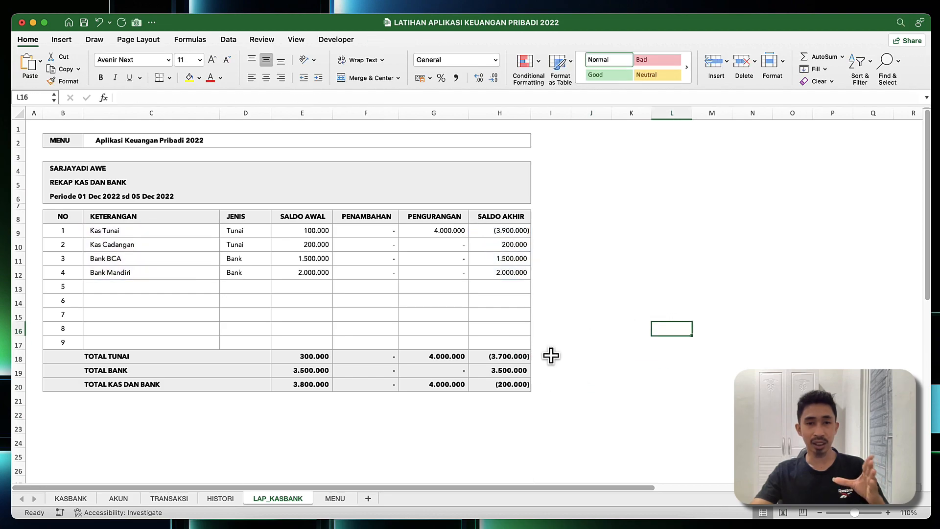
click(820, 513)
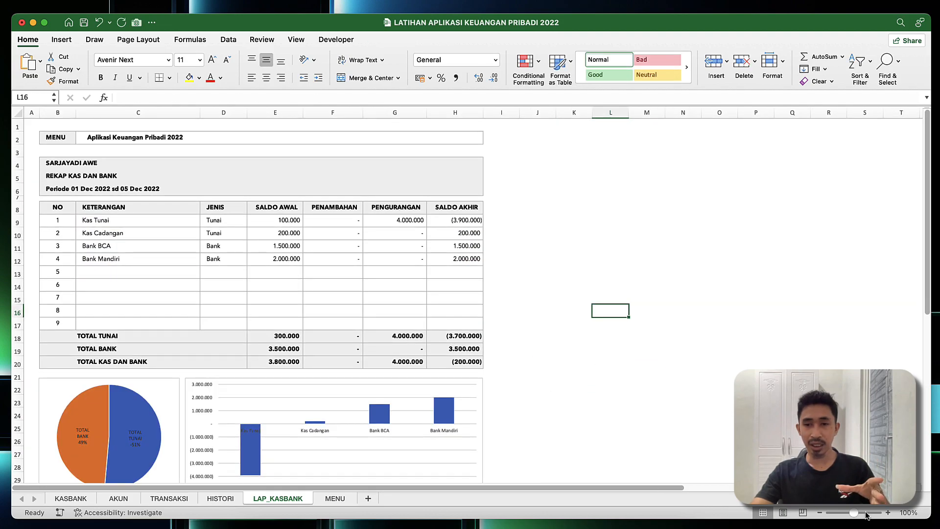
click(888, 512)
click(520, 273)
click(554, 272)
click(551, 216)
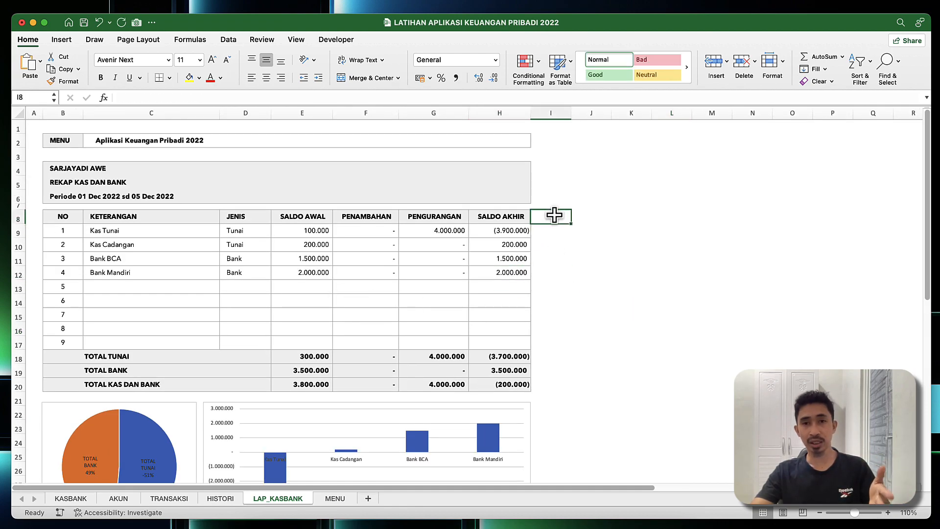
Step: Switch from the practice workbook's MENU sheet to the APLIKASI KEUNGAN PRIBADI 2022 workbook and open its LAP_AKUN report
click(335, 498)
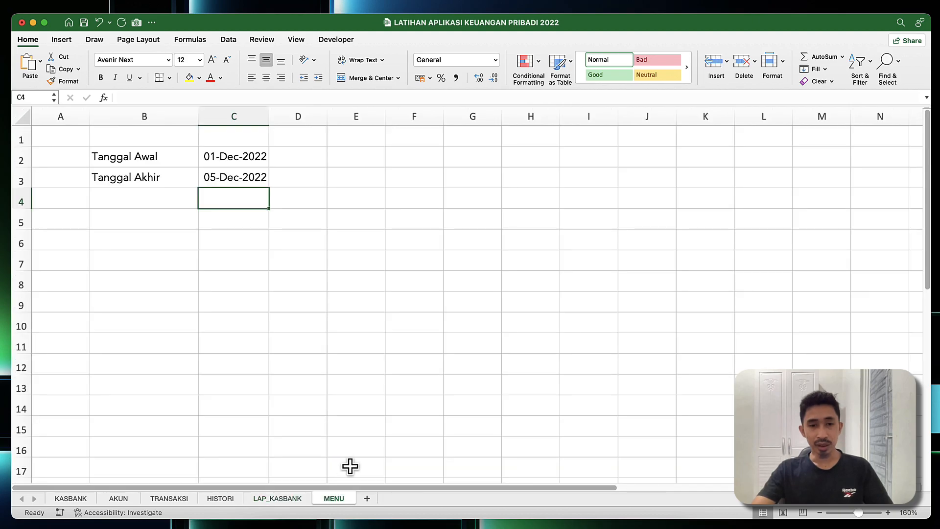
click(316, 303)
mouse_move(1, 363)
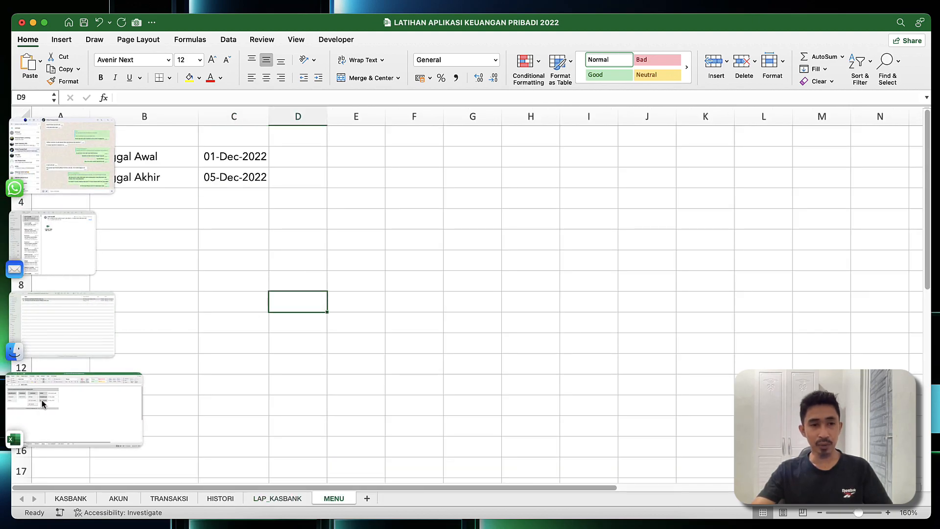
click(42, 403)
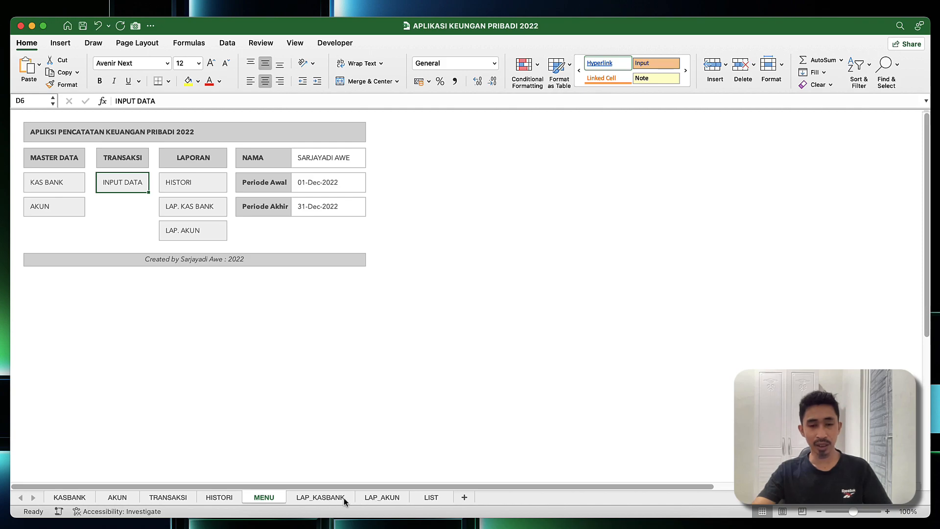
click(382, 498)
click(294, 285)
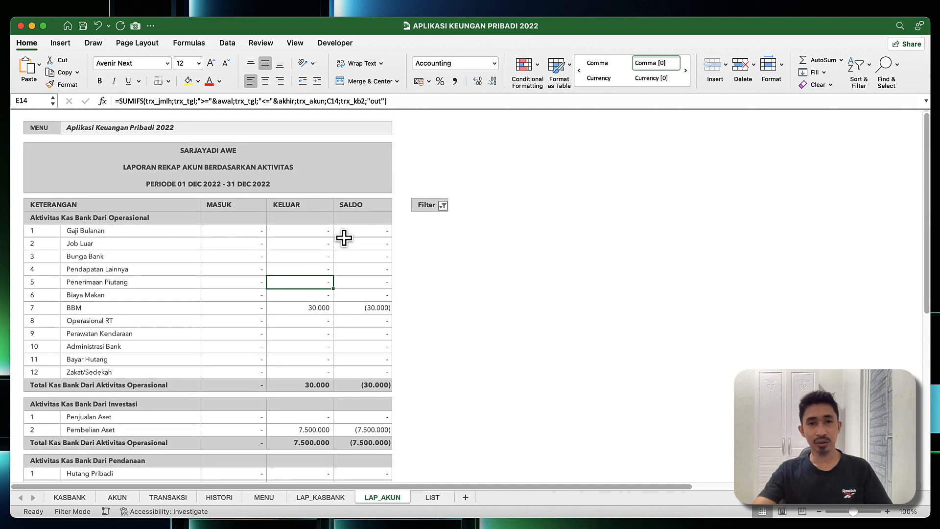
Step: Include value 0 in the LAP_AKUN report's Filter column so that all rows are shown
click(442, 206)
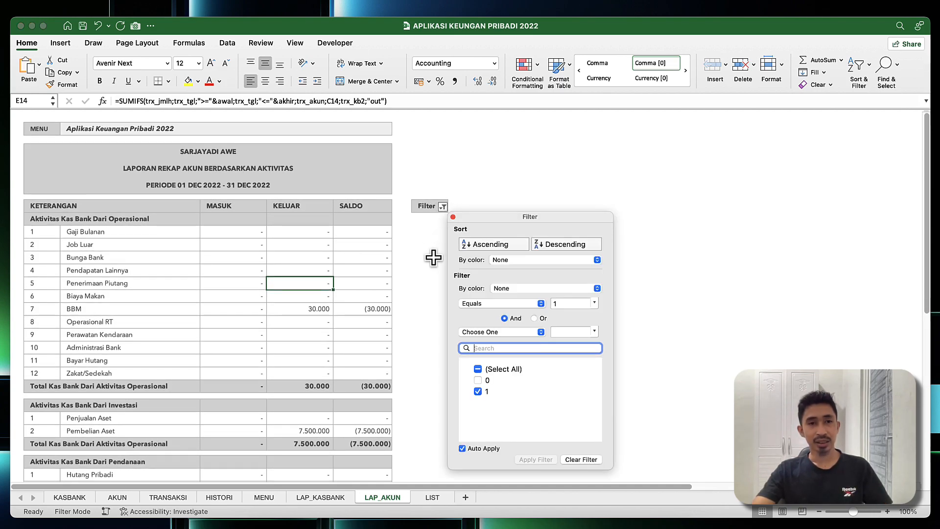
click(477, 380)
click(350, 349)
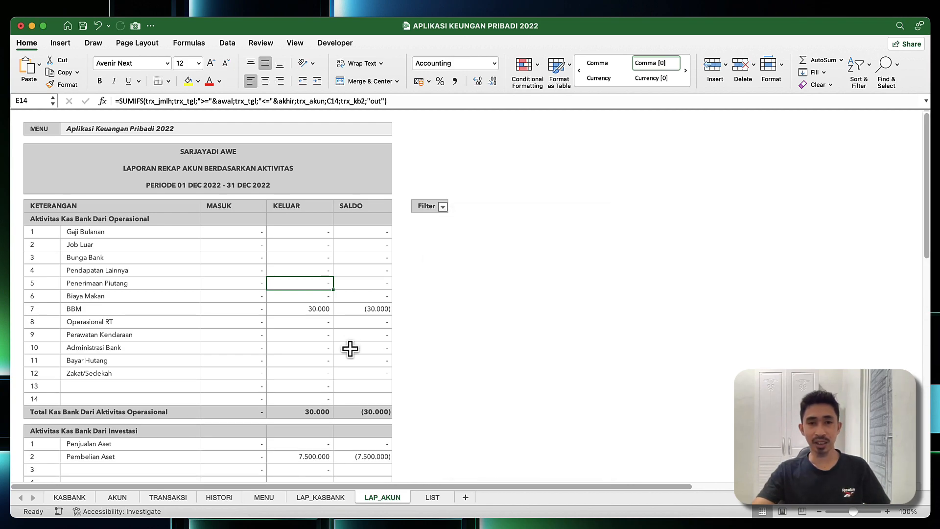
Step: Compare the closing cash and bank total at the end of LAP_AKUN with the recap table on LAP_KASBANK
scroll(350, 349, down, 15)
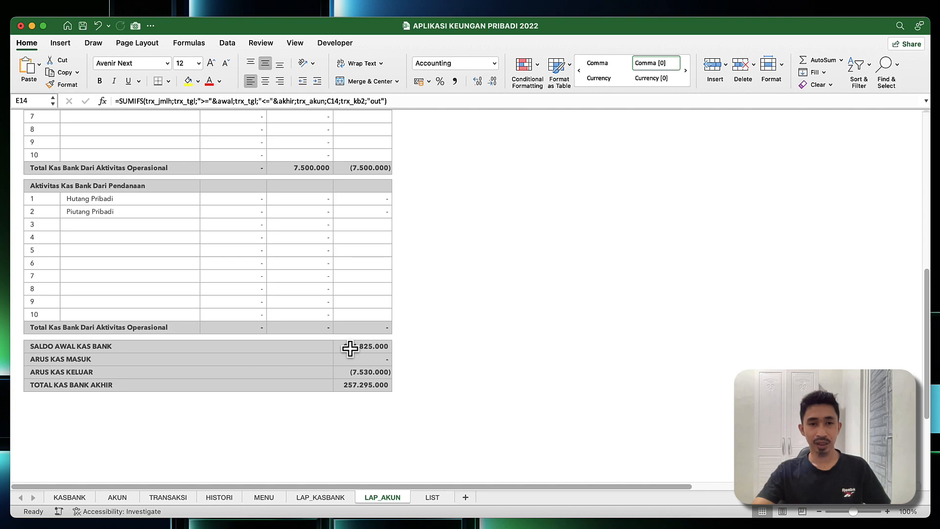
click(86, 387)
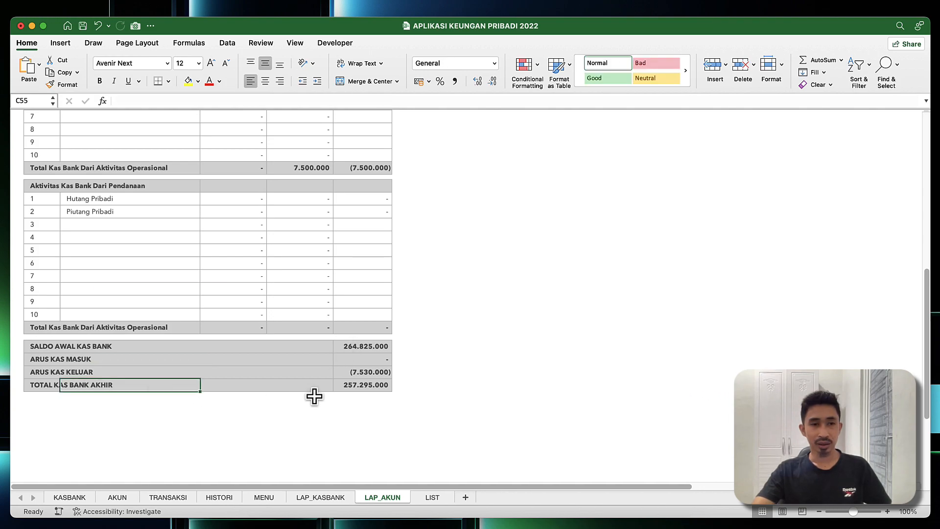
click(369, 388)
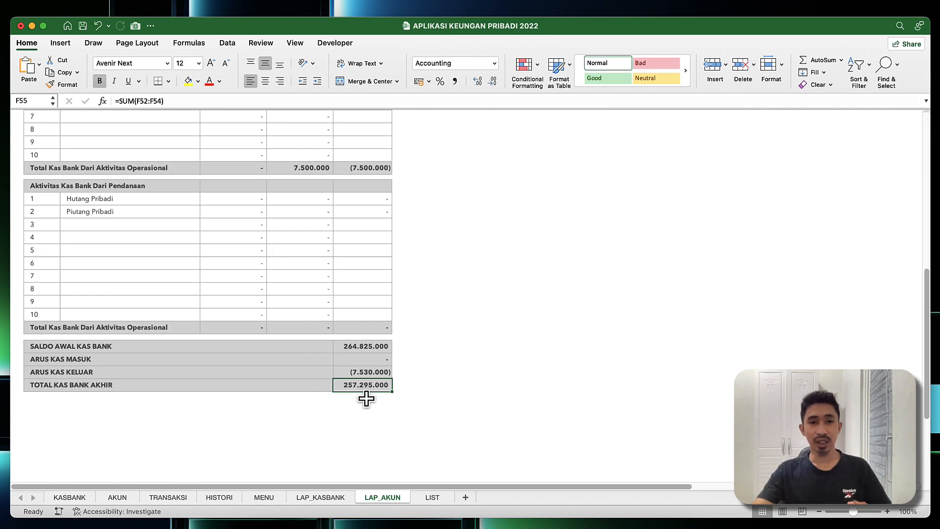
click(334, 497)
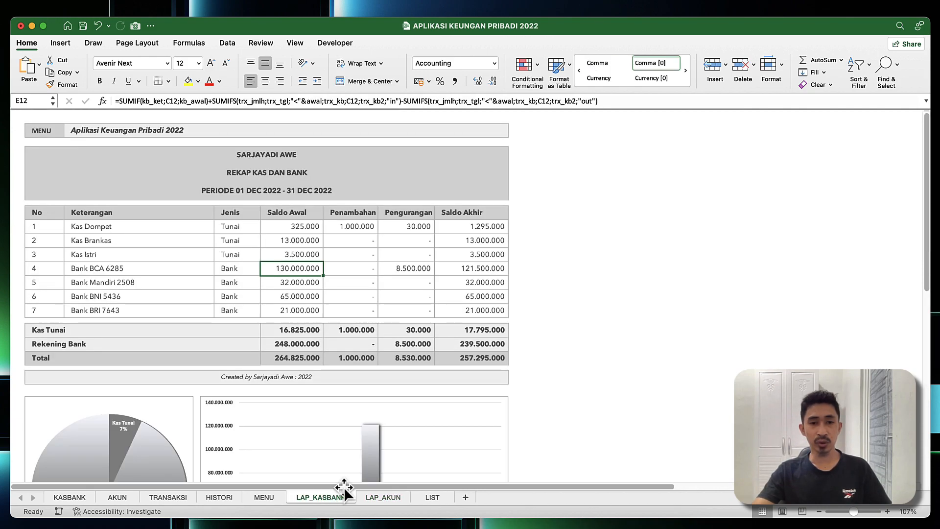
click(477, 357)
drag(37, 212, 474, 361)
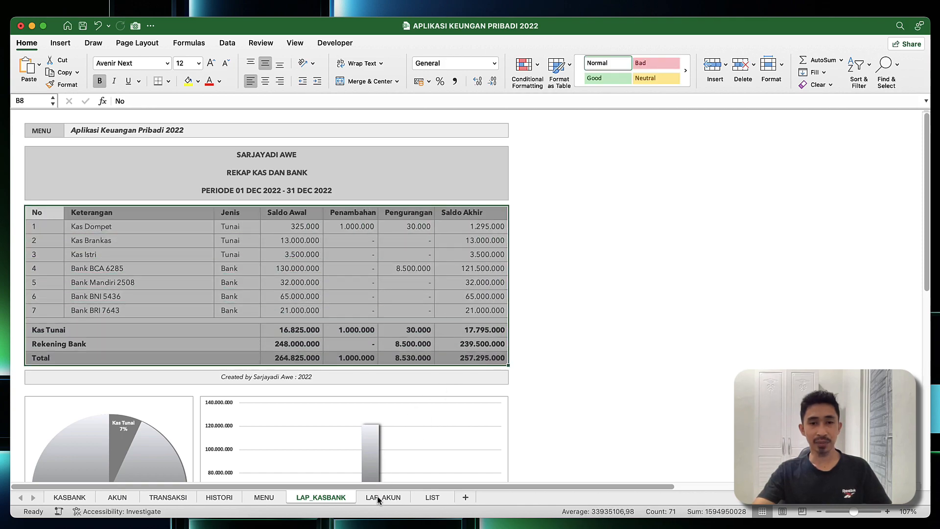
Step: Examine the LAP_AKUN report's title block, period line, activity sections and the formulas in its outflow column
click(384, 498)
click(216, 224)
scroll(216, 224, up, 15)
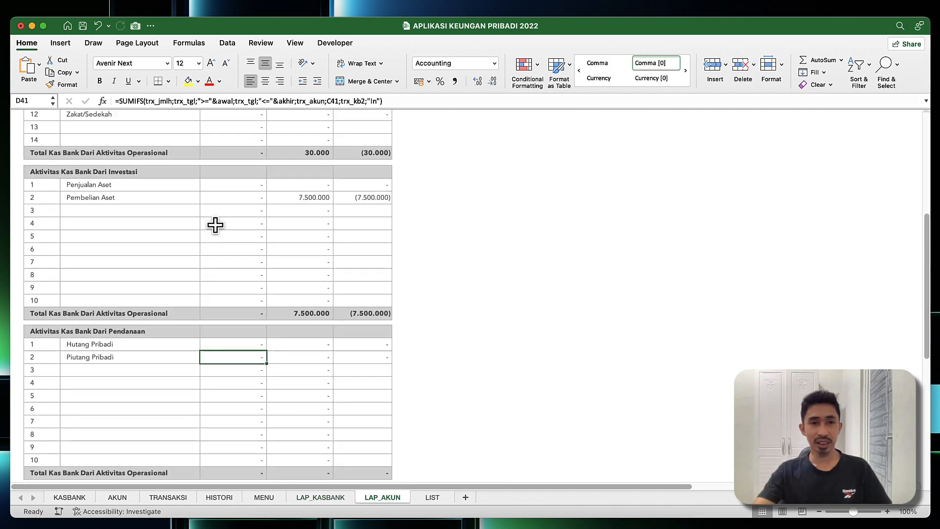
click(252, 153)
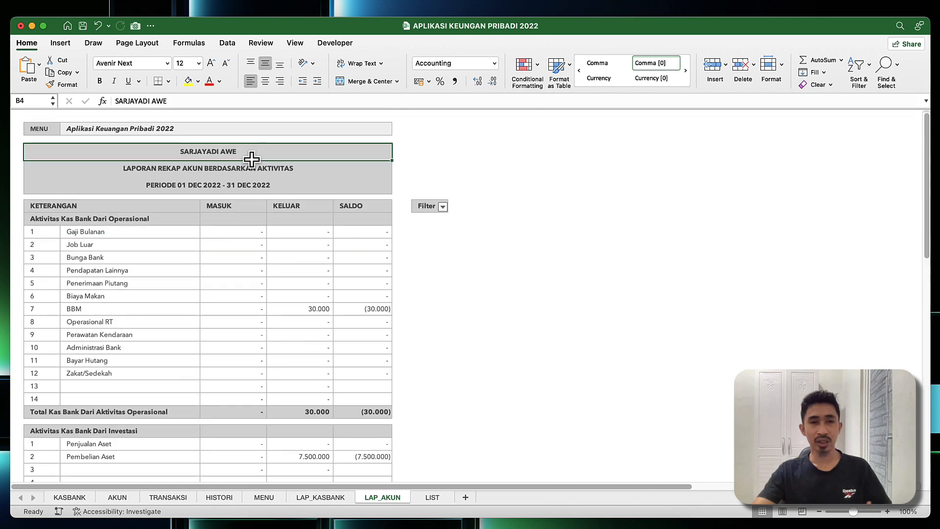
click(255, 169)
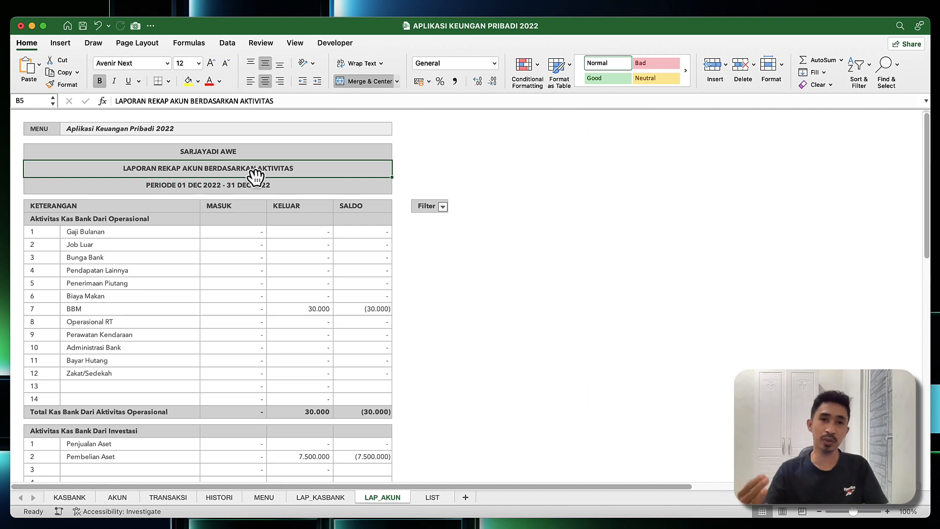
key(Down)
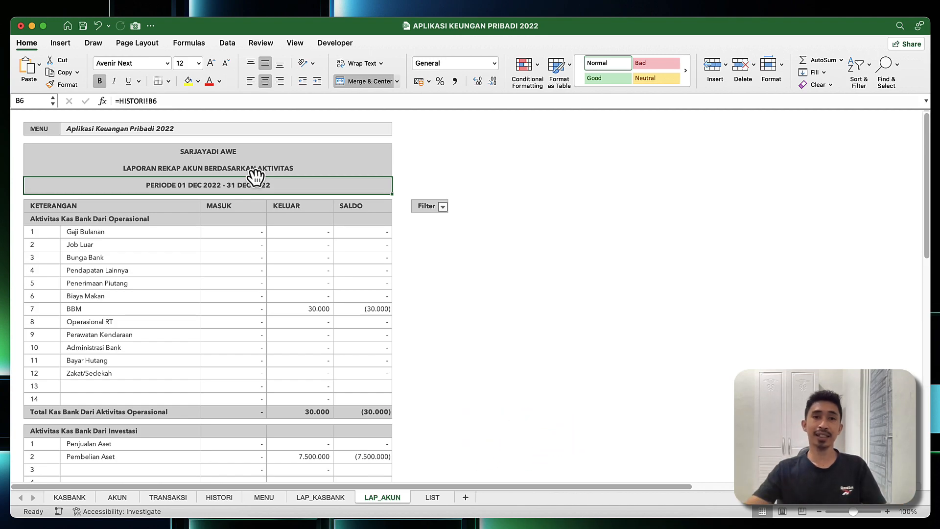
click(326, 220)
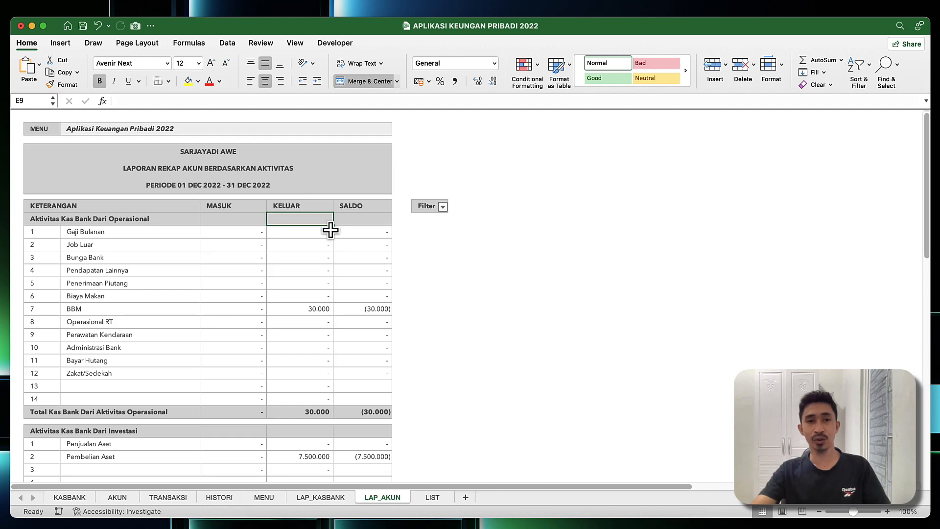
click(331, 270)
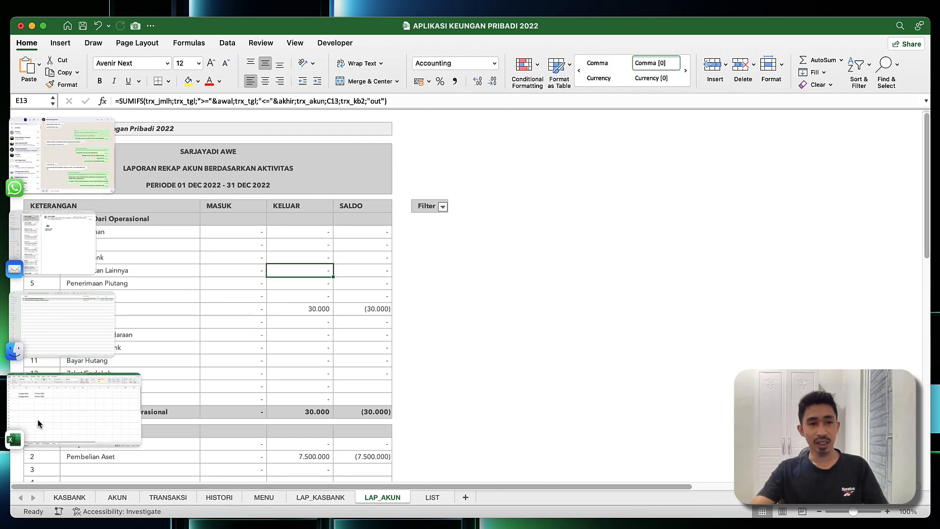
Step: Return to the LATIHAN APLIKASI KEUANGAN PRIBADI 2022 workbook and add a new sheet named LAP_AKUN after MENU
click(39, 423)
click(388, 301)
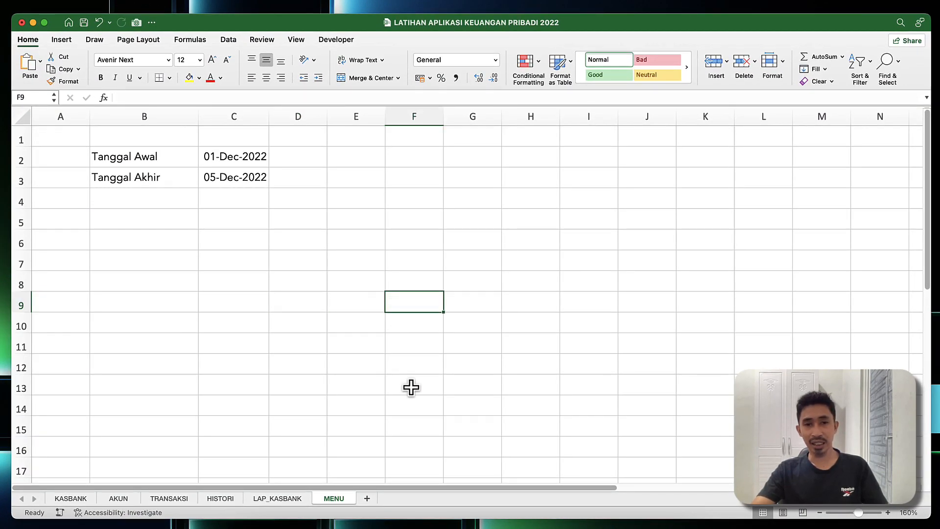
click(368, 499)
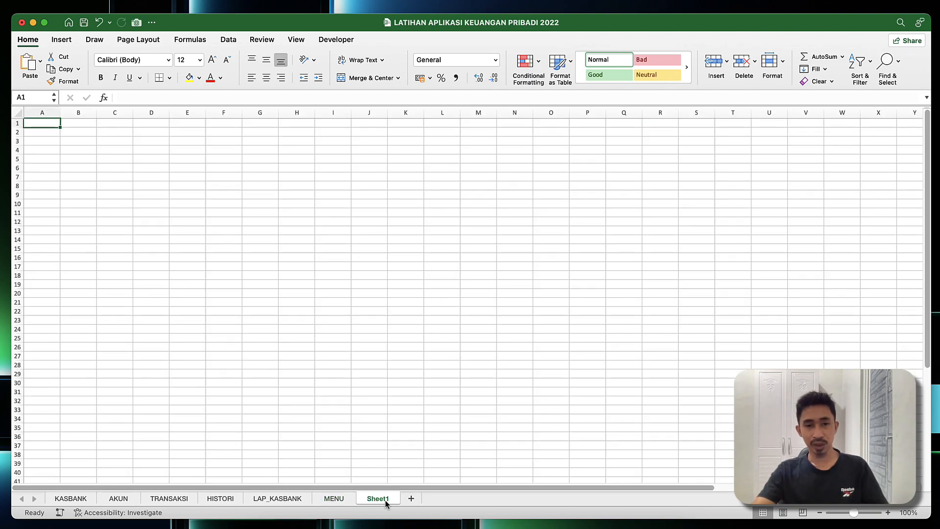
right_click(374, 503)
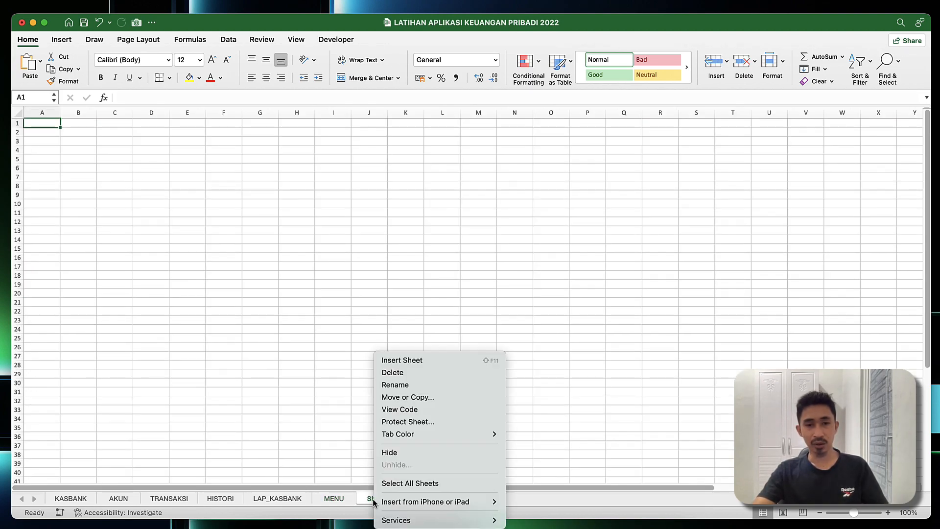
click(392, 385)
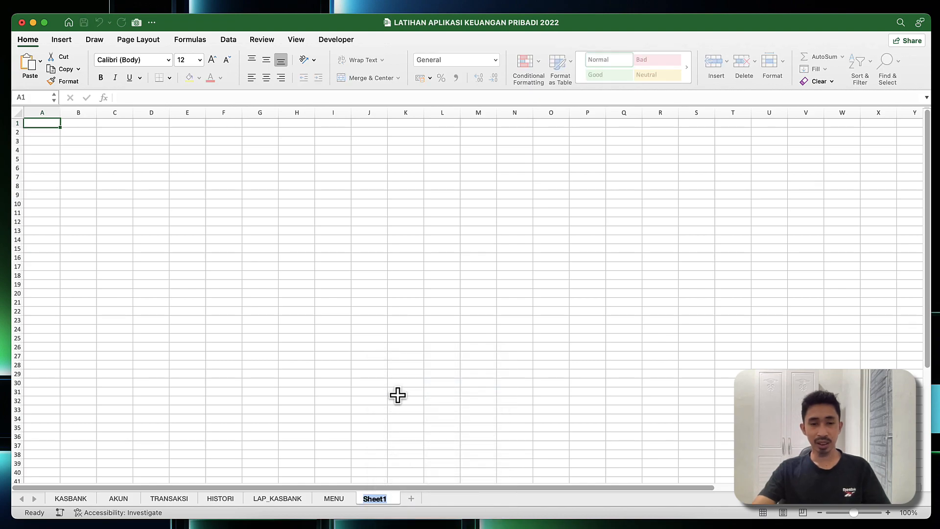
text(LAP_)
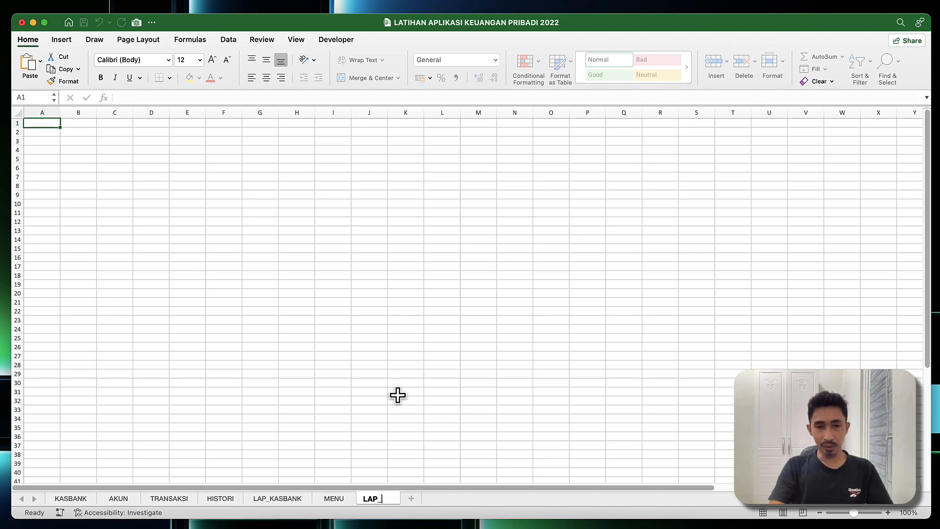
text(AKUN)
key(Return)
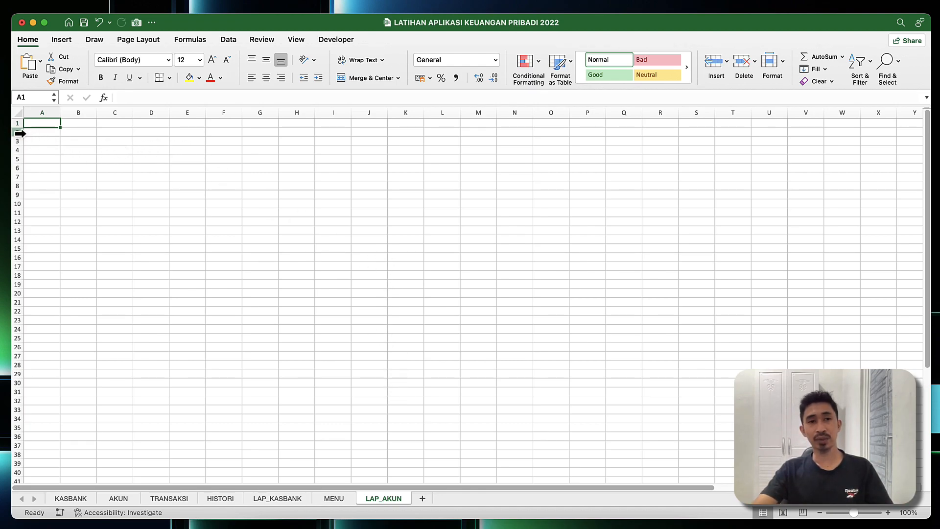
Step: Format all cells of the LAP_AKUN sheet with taller rows, middle vertical alignment and the Avenir Next font at size 11
click(17, 113)
drag(19, 126, 17, 131)
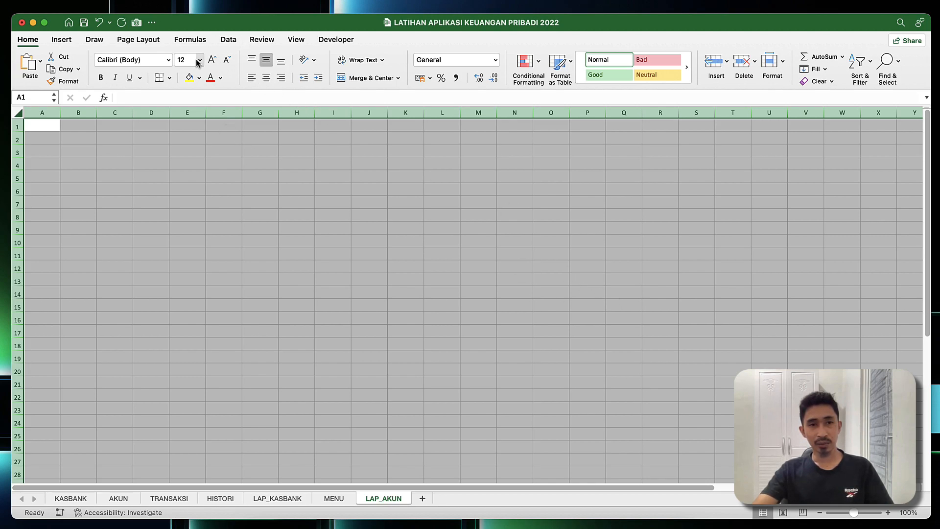
click(226, 60)
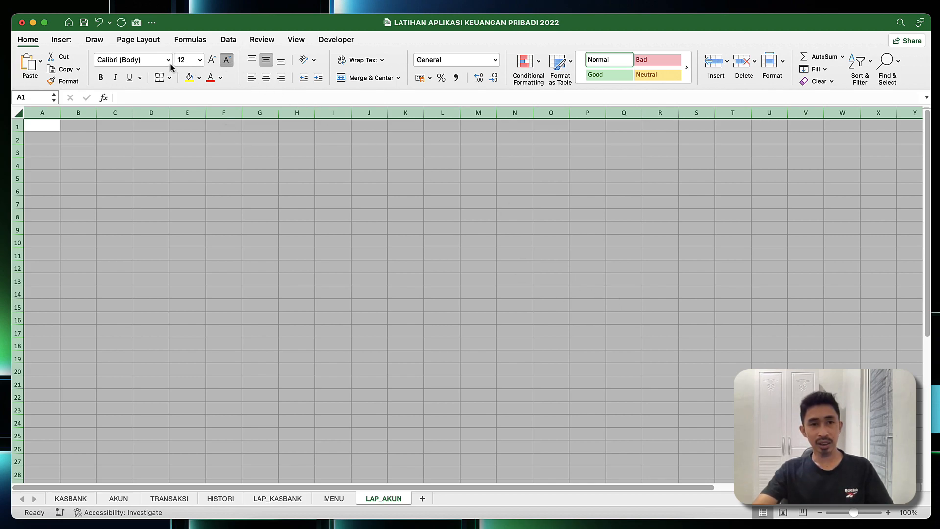
click(169, 59)
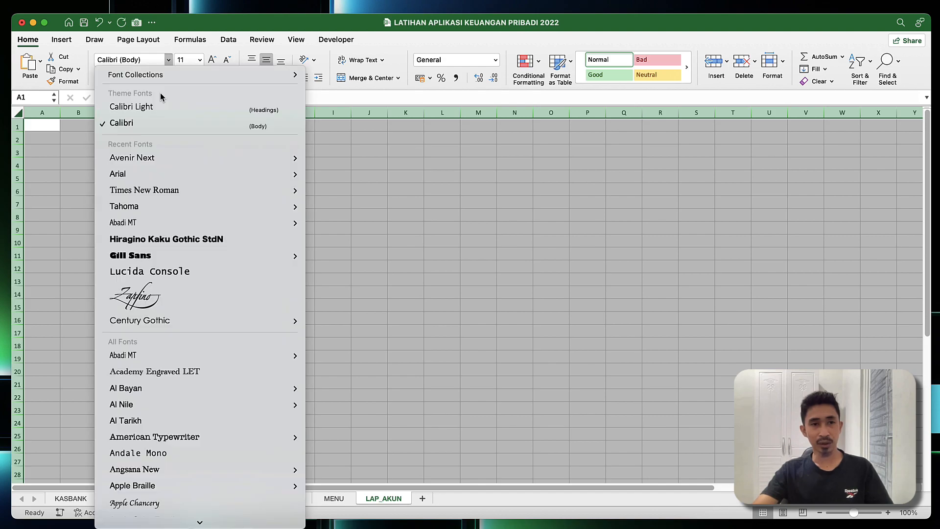
click(182, 166)
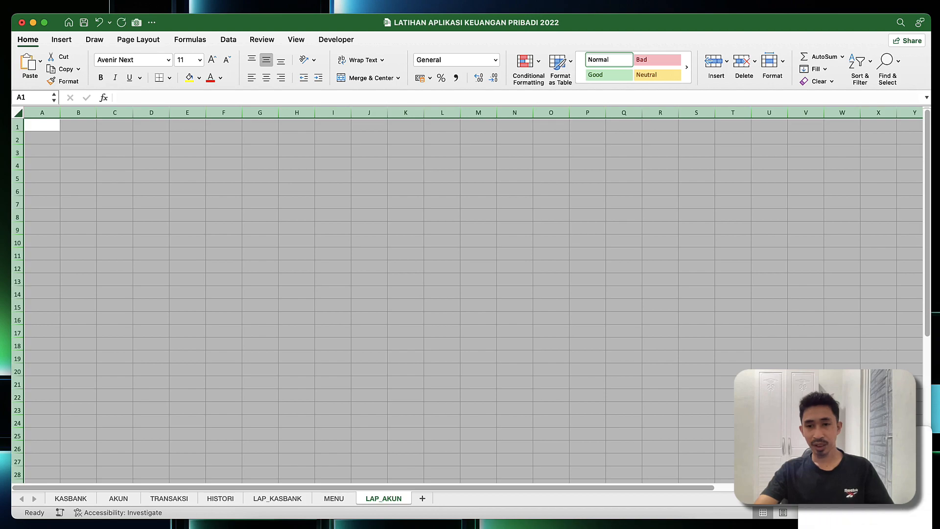
Step: Set the zoom of the LAP_AKUN sheet to 140%
click(675, 370)
click(888, 512)
click(888, 512)
click(888, 512)
click(888, 512)
click(888, 512)
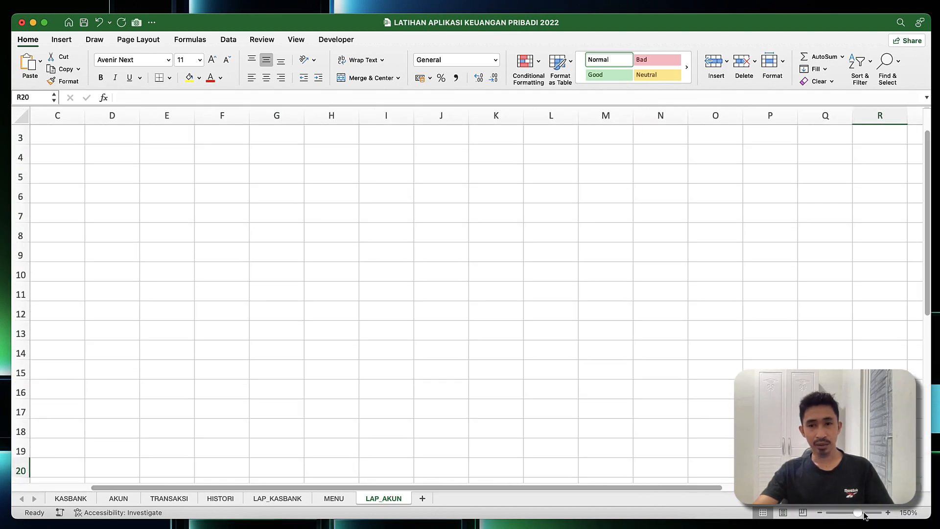
click(334, 252)
drag(350, 487, 243, 472)
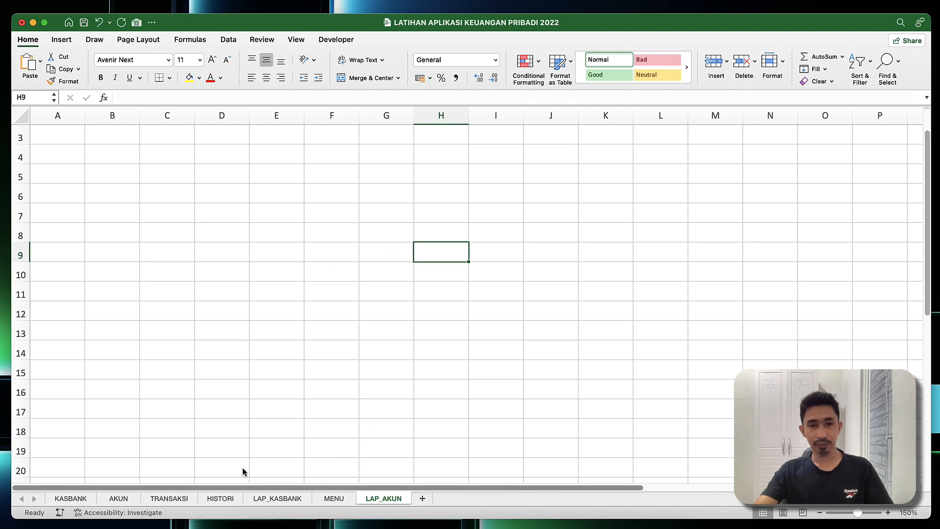
click(105, 172)
scroll(107, 174, down, 2)
scroll(107, 175, up, 4)
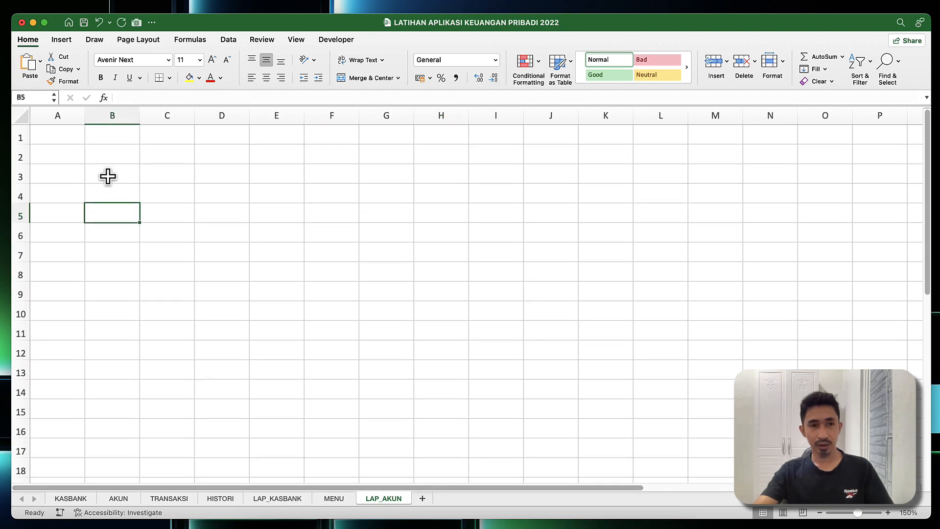
click(77, 152)
click(97, 155)
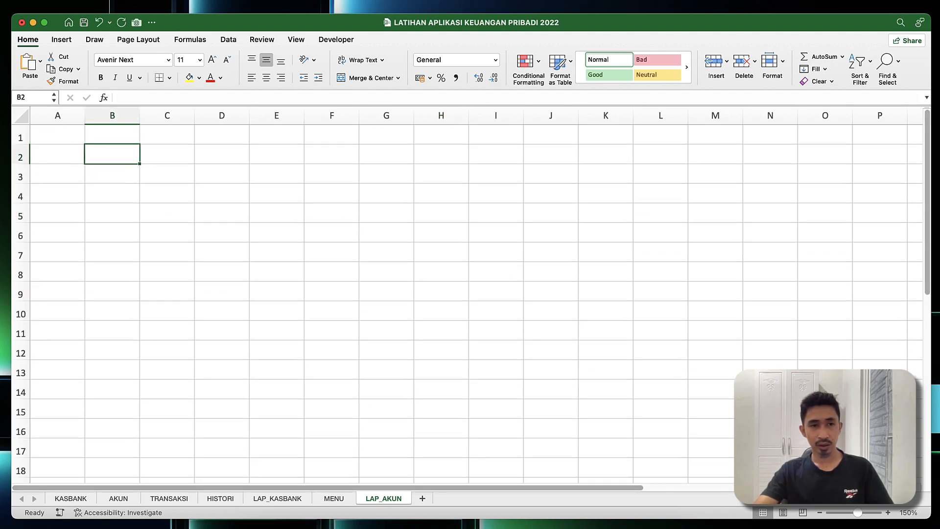
click(820, 512)
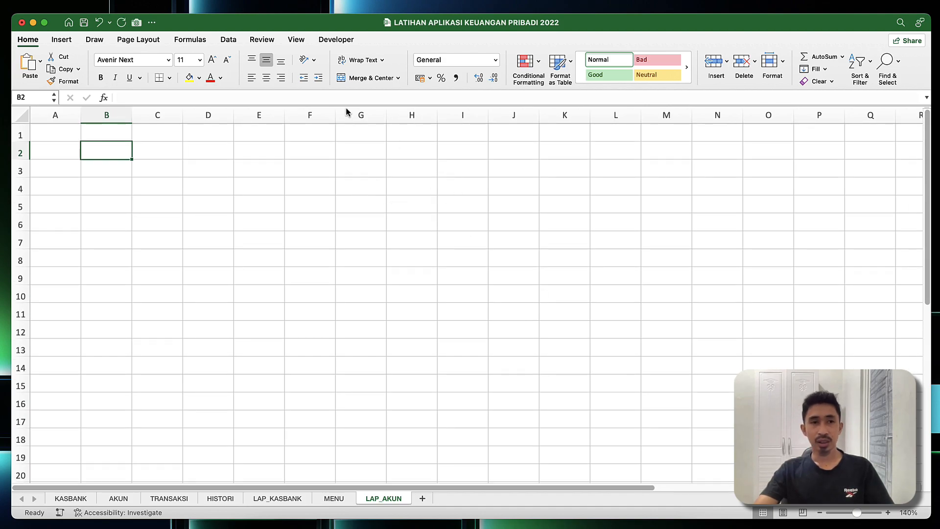
Step: Hide the gridlines on the LAP_AKUN sheet and narrow column A to a slim margin
click(292, 42)
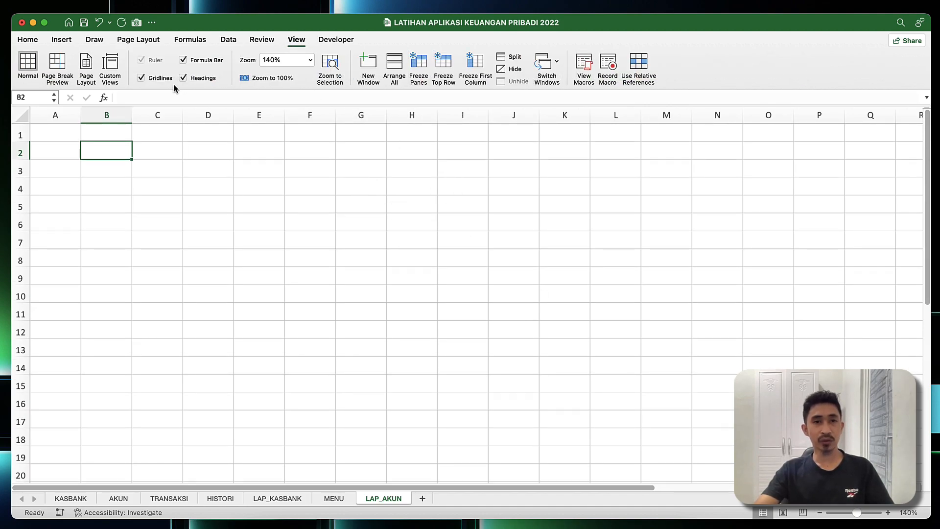
click(151, 77)
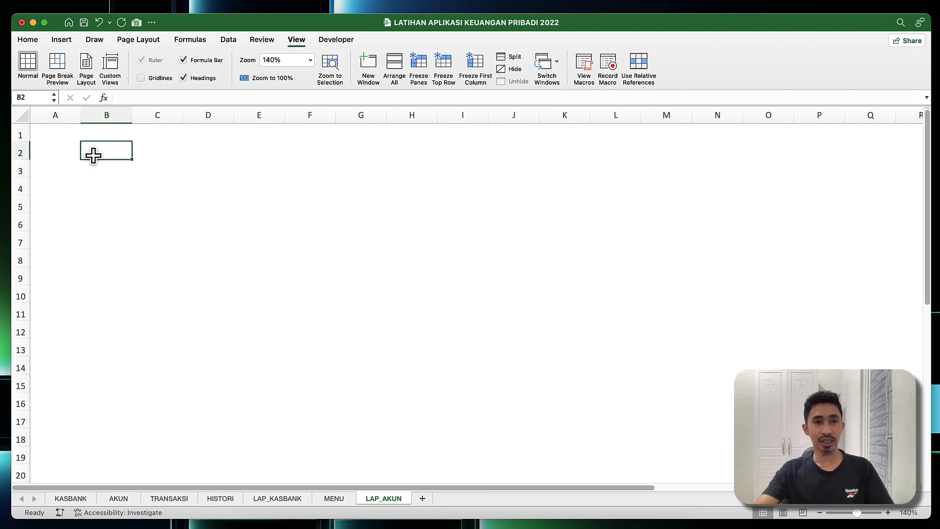
drag(80, 113, 48, 113)
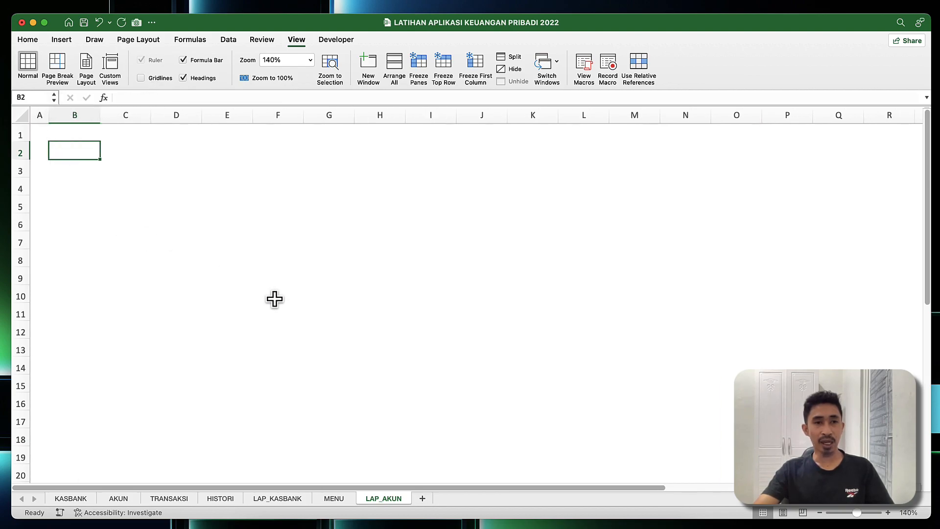
Step: Copy the MENU and Aplikasi Keuangan Pribadi 2022 cells B2:C2 from LAP_KASBANK and paste them at B2 on LAP_AKUN
click(295, 499)
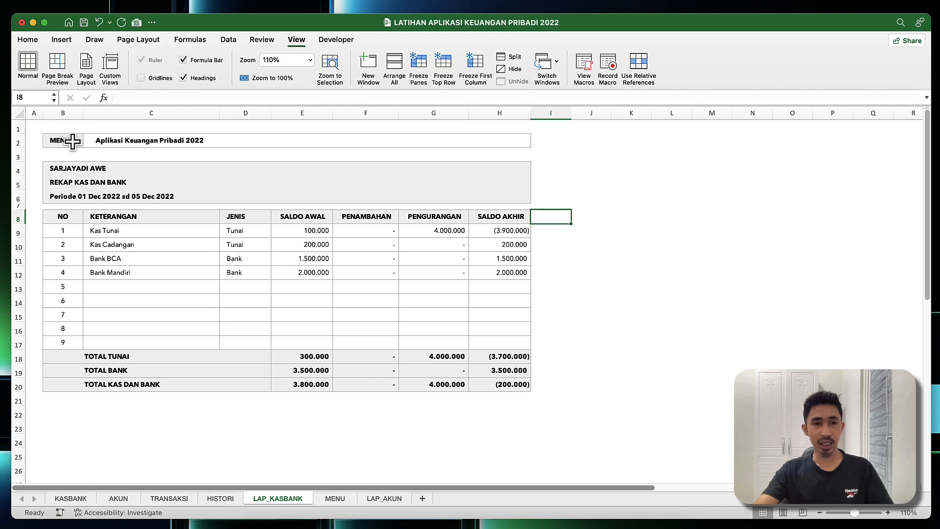
click(110, 142)
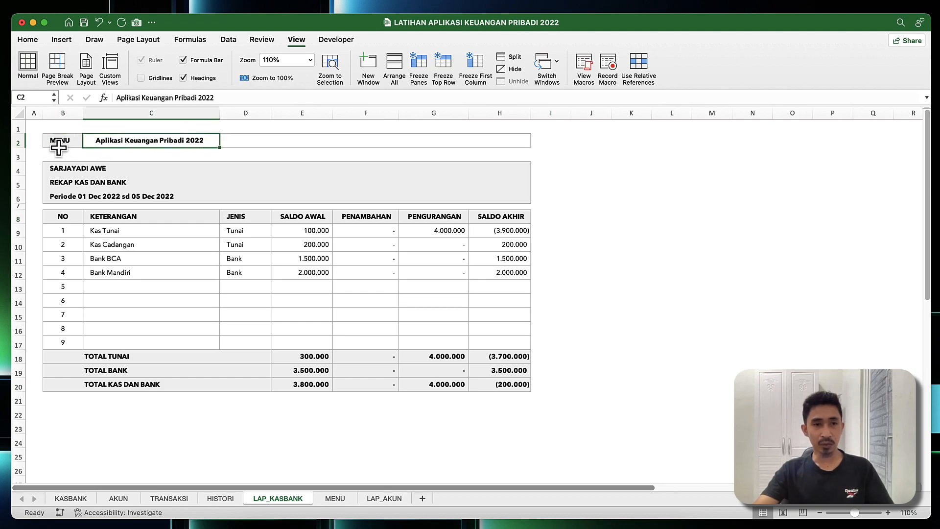
drag(59, 141, 101, 142)
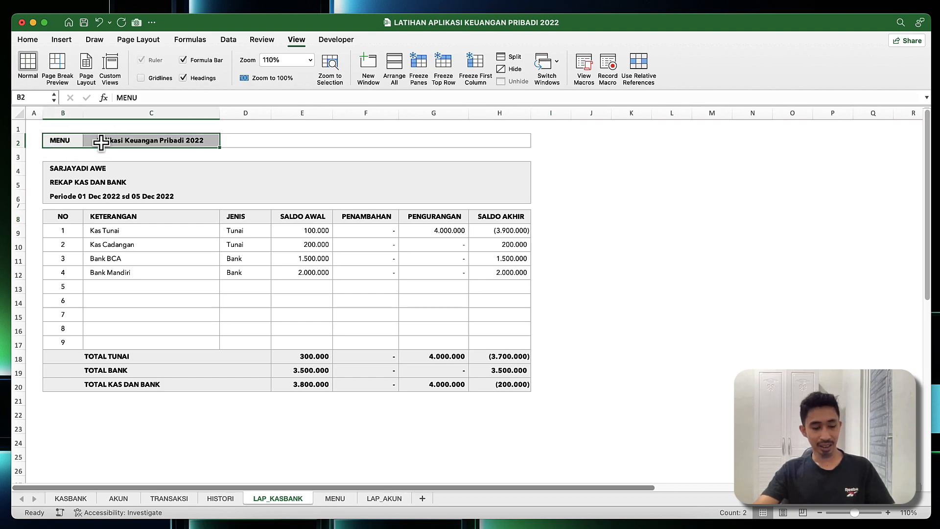
key(super+c)
right_click(102, 141)
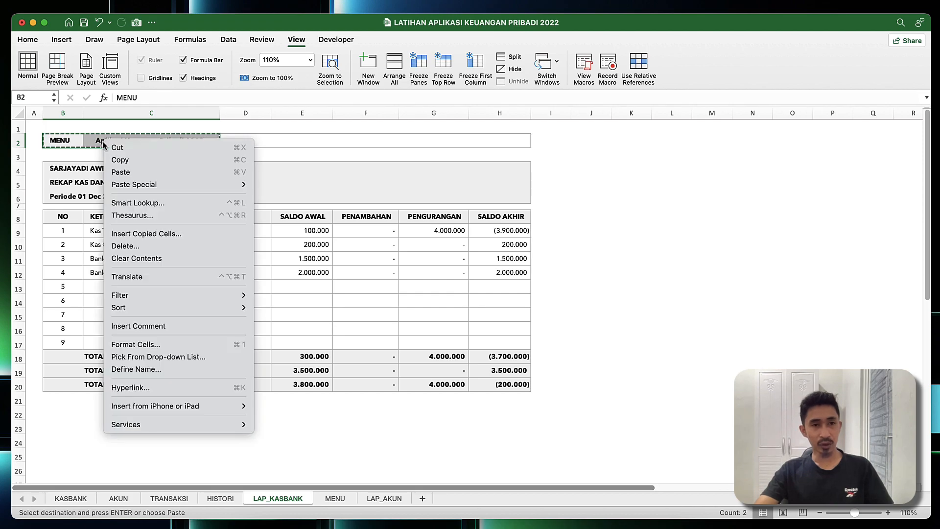
click(121, 161)
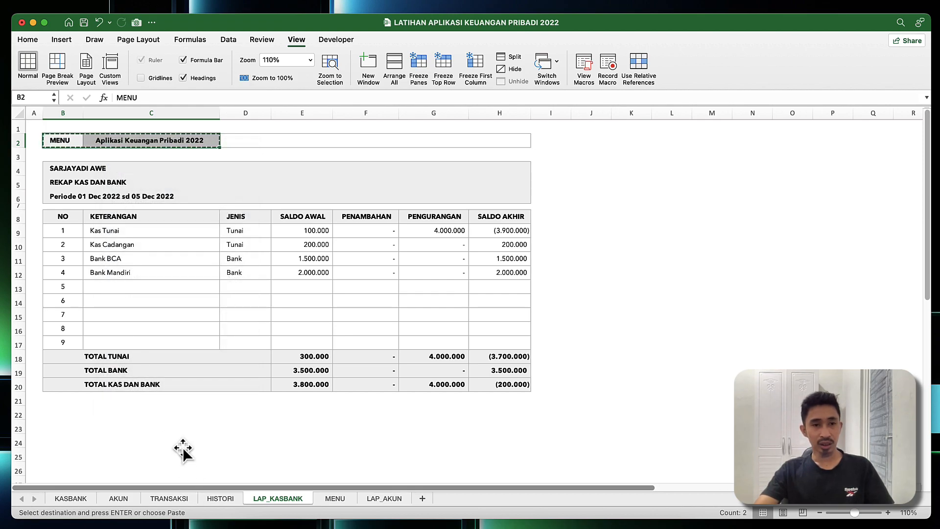
click(374, 499)
right_click(91, 152)
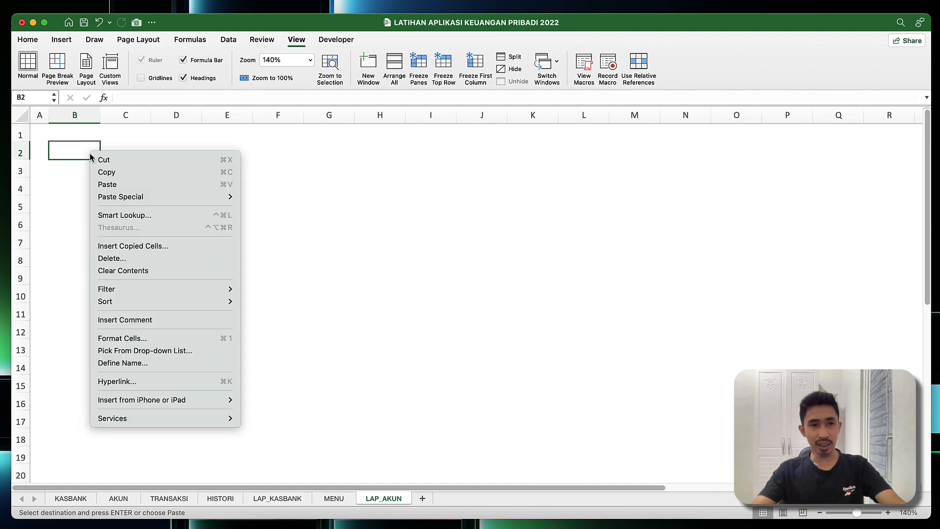
click(102, 185)
click(84, 189)
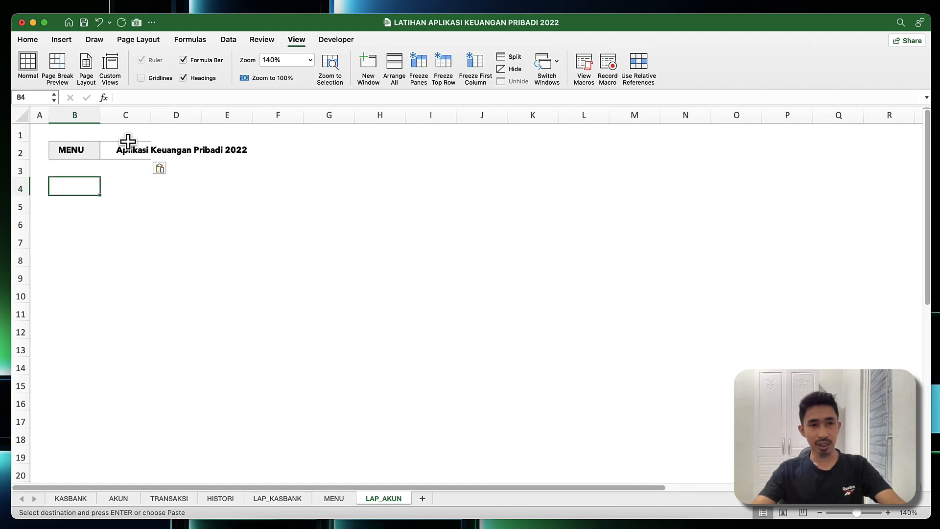
click(125, 149)
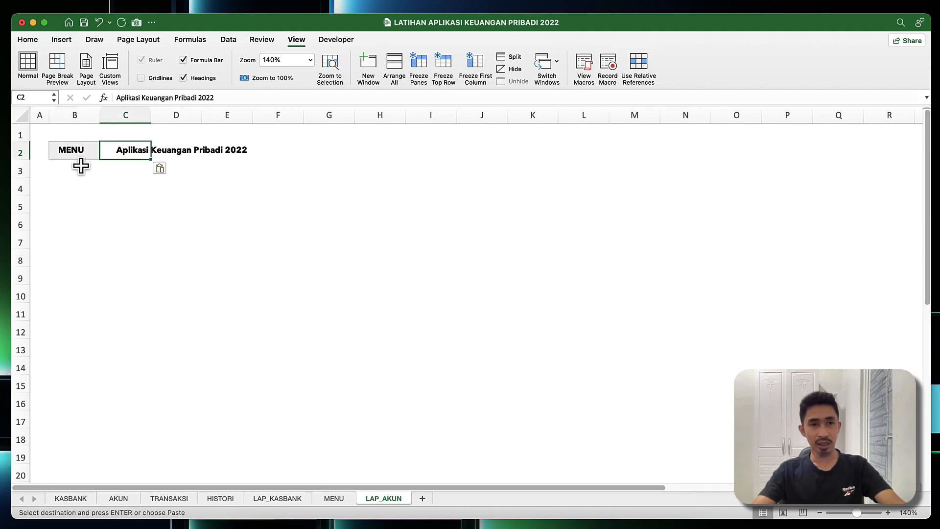
drag(67, 154, 203, 154)
Step: Link cell B4 to the report owner's name with =LAP_KASBANK!B4 and fill the formula down to B6
click(136, 225)
click(117, 189)
click(84, 189)
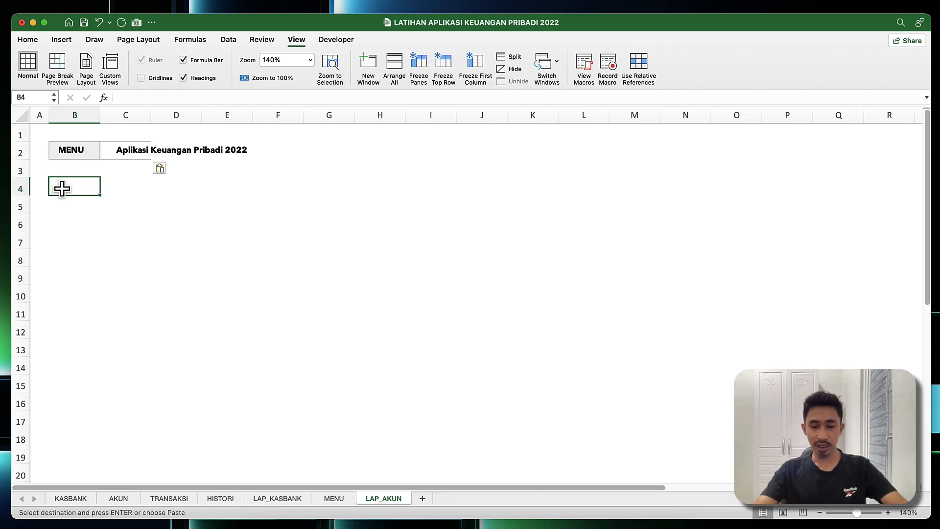
text(=)
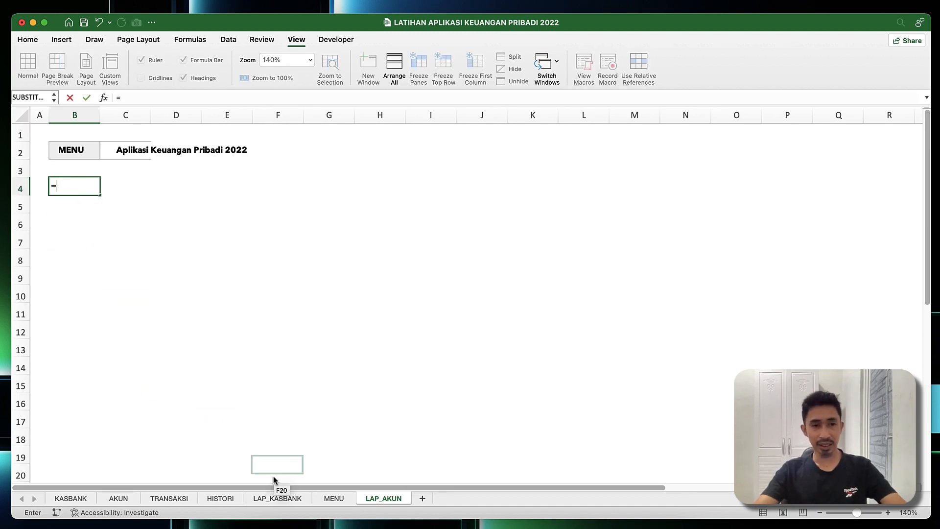
click(275, 499)
click(57, 170)
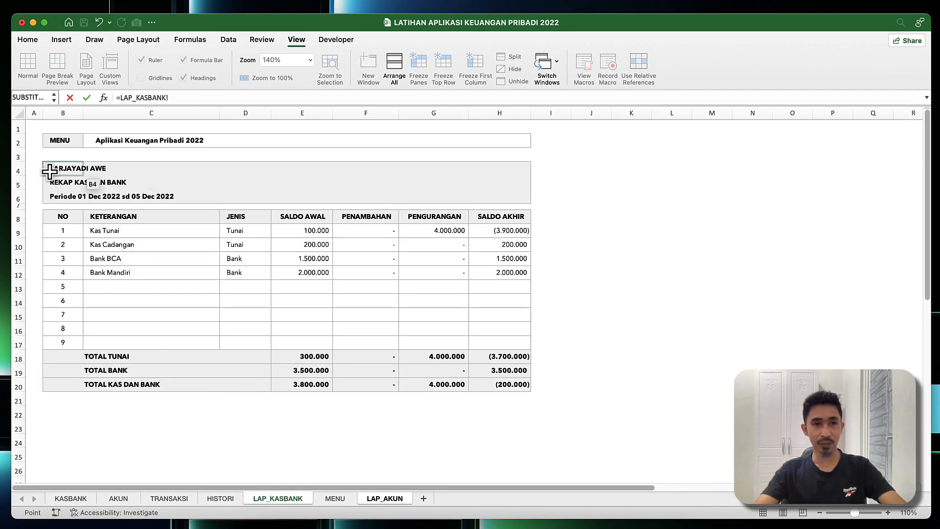
key(Return)
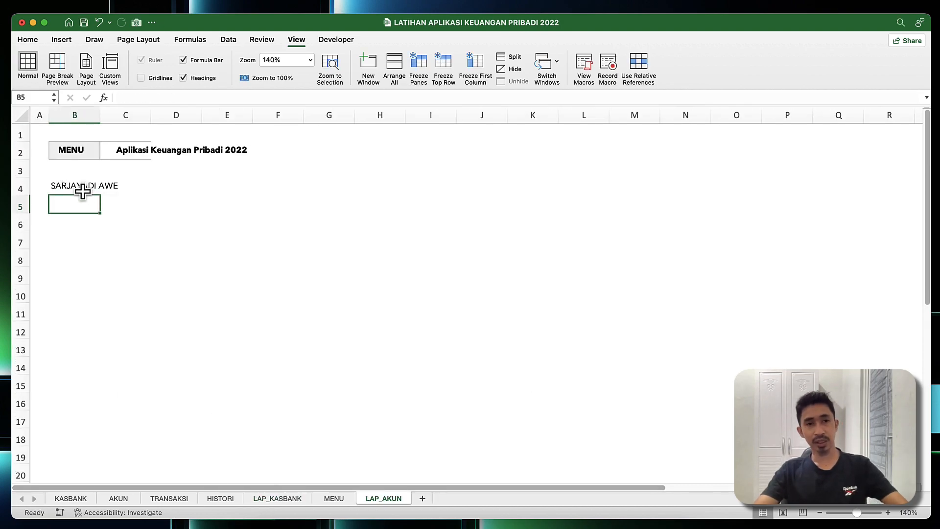
click(82, 189)
drag(99, 197, 95, 220)
Step: Replace the content of B5 with the report title LAPORAN AKUN BERDASARKAN AKTIVITAS
click(161, 210)
click(57, 208)
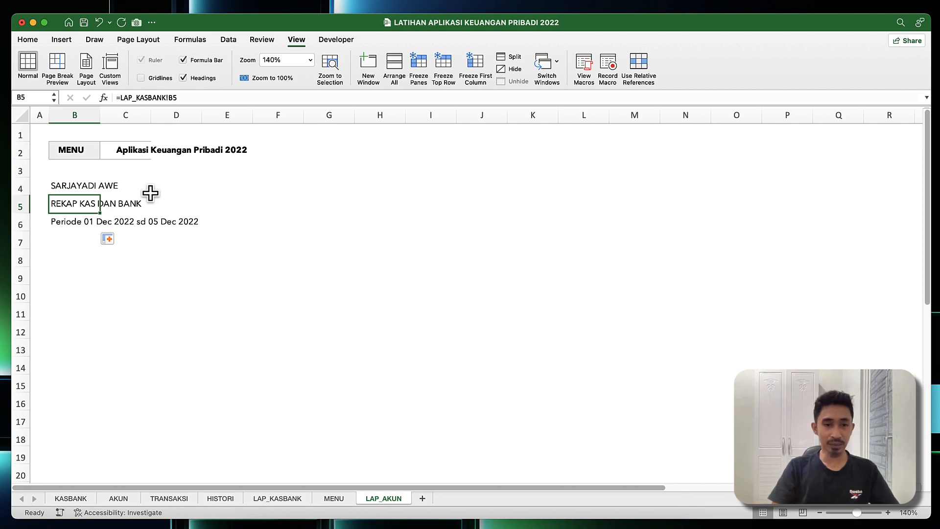
text(La)
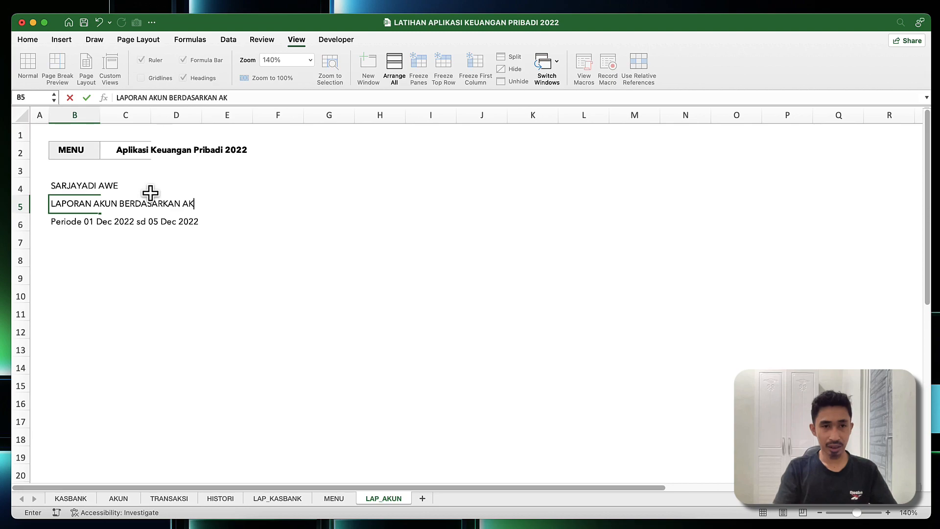
key(Return)
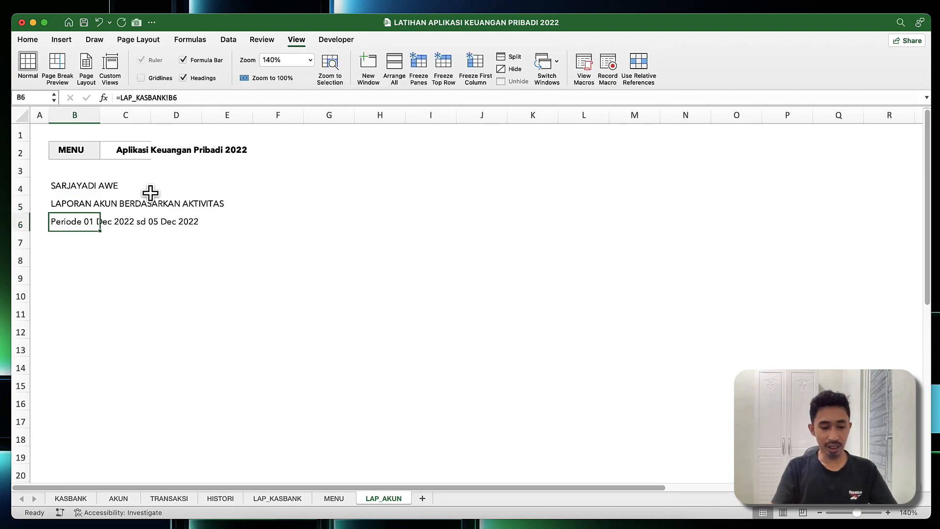
Step: Italicize the period line in B6 and make the three title lines in B4:B6 bold
key(super+i)
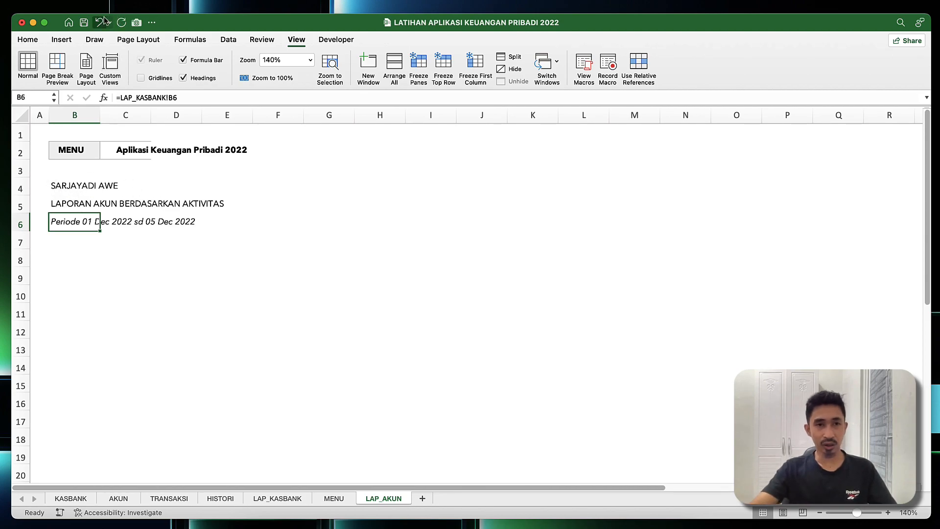
click(28, 40)
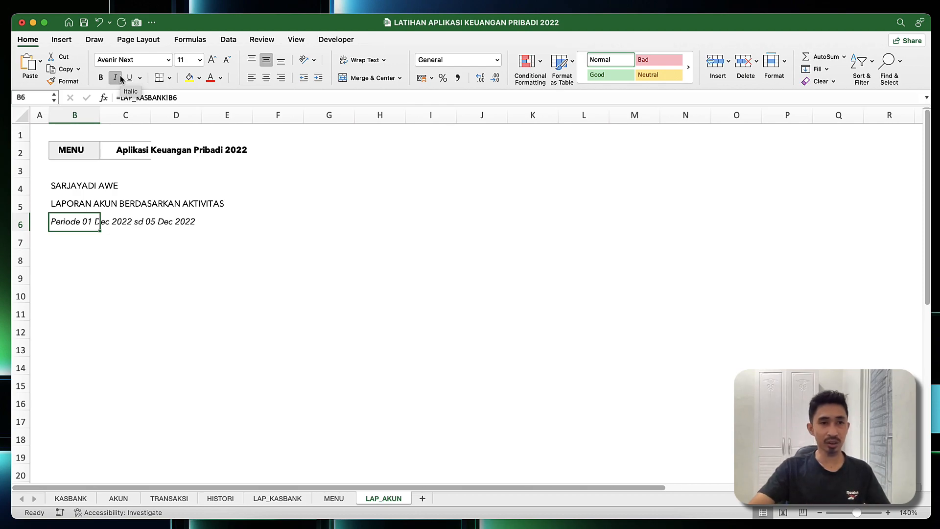
drag(71, 188, 74, 214)
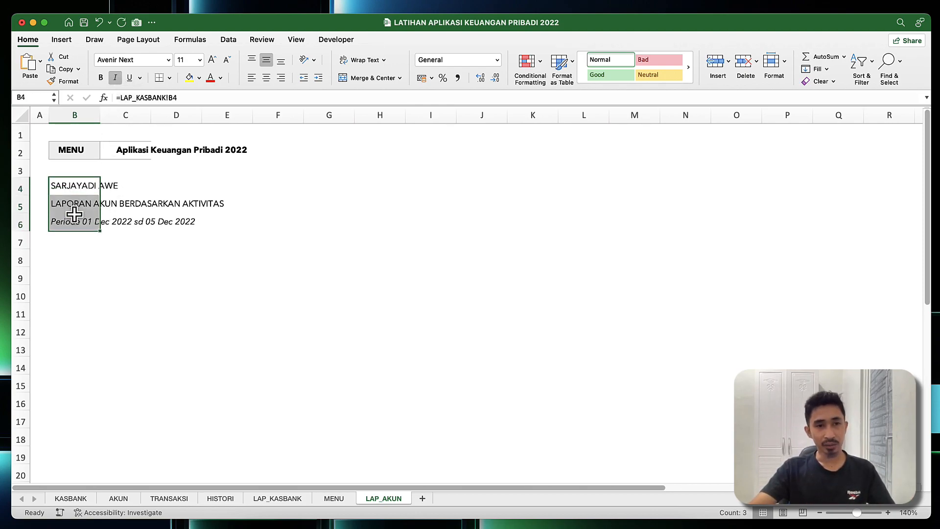
click(100, 78)
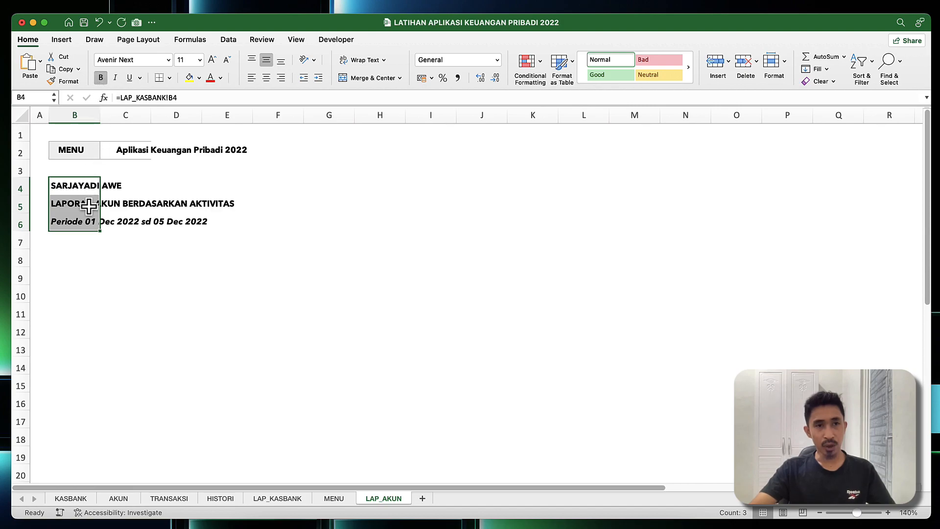
click(72, 187)
click(77, 209)
click(66, 238)
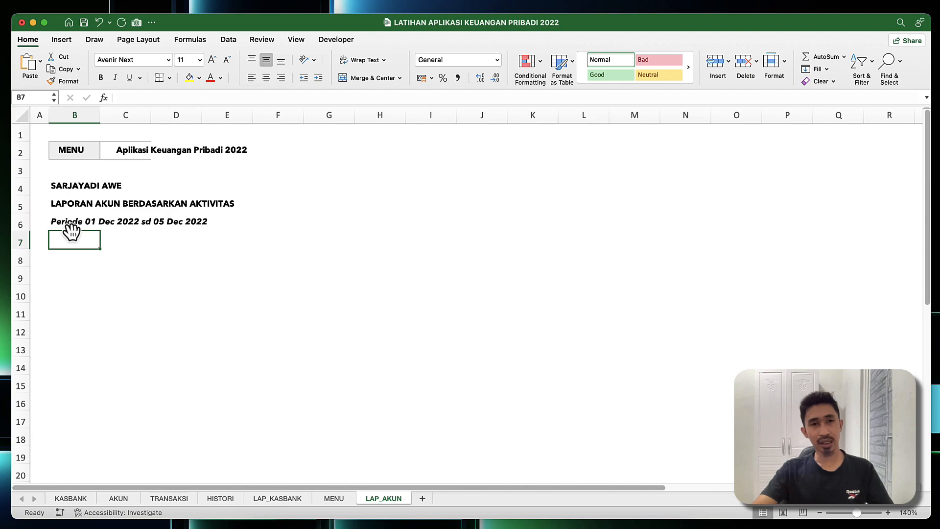
Step: Switch to the APLIKASI KEUNGAN PRIBADI 2022 workbook and examine the column headings and title block of its LAP_AKUN report
click(72, 258)
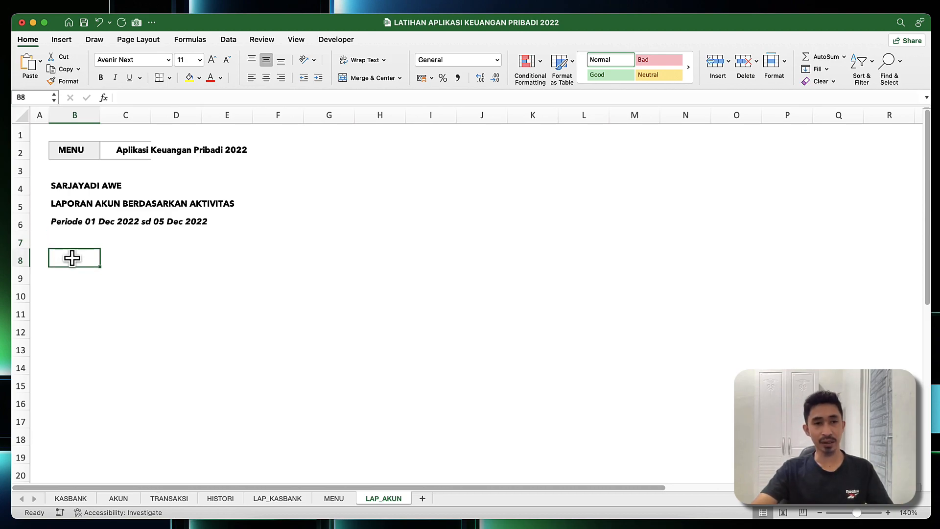
click(147, 259)
click(89, 261)
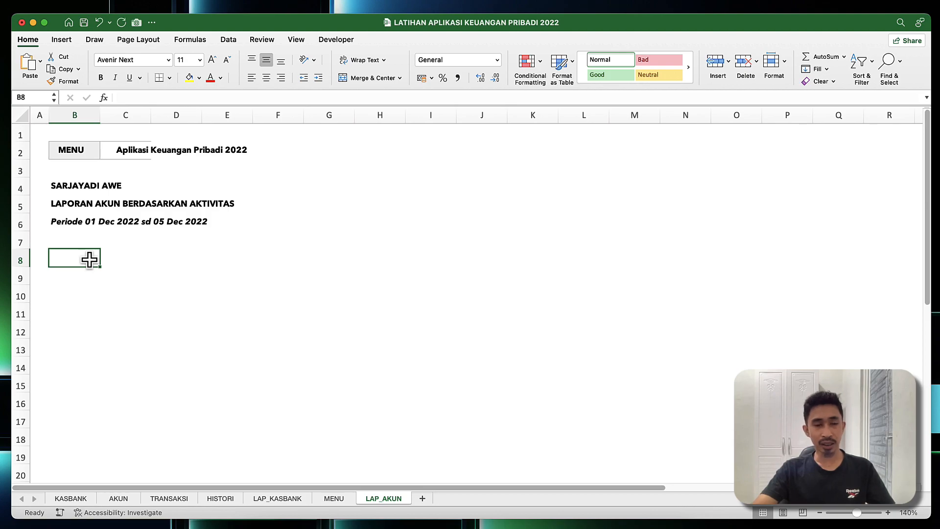
click(45, 399)
drag(23, 206, 351, 207)
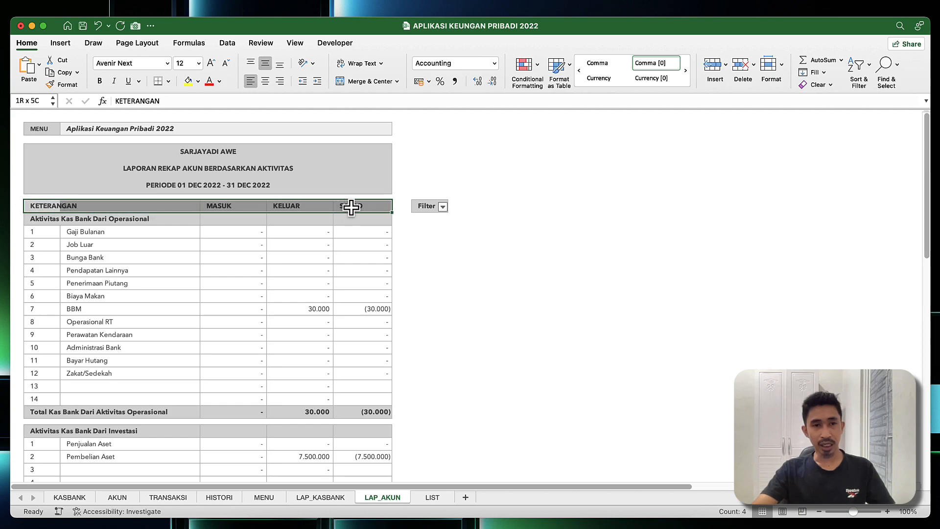
click(227, 205)
click(289, 207)
click(214, 205)
click(298, 205)
click(338, 206)
drag(32, 208, 342, 212)
click(342, 212)
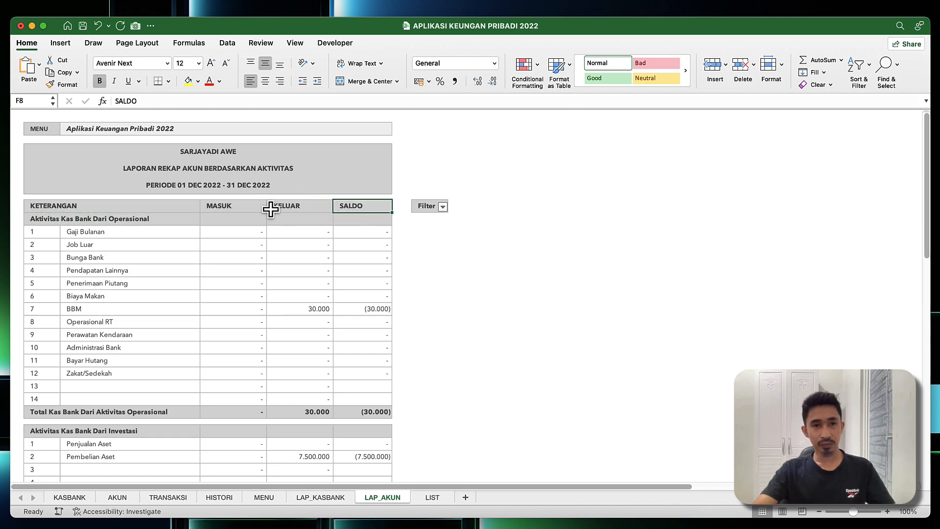
drag(36, 205, 336, 206)
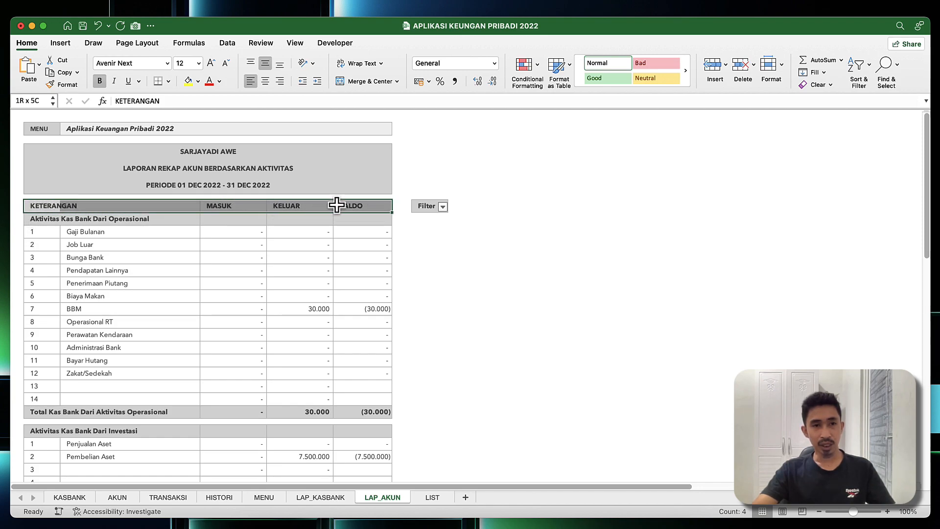
click(172, 169)
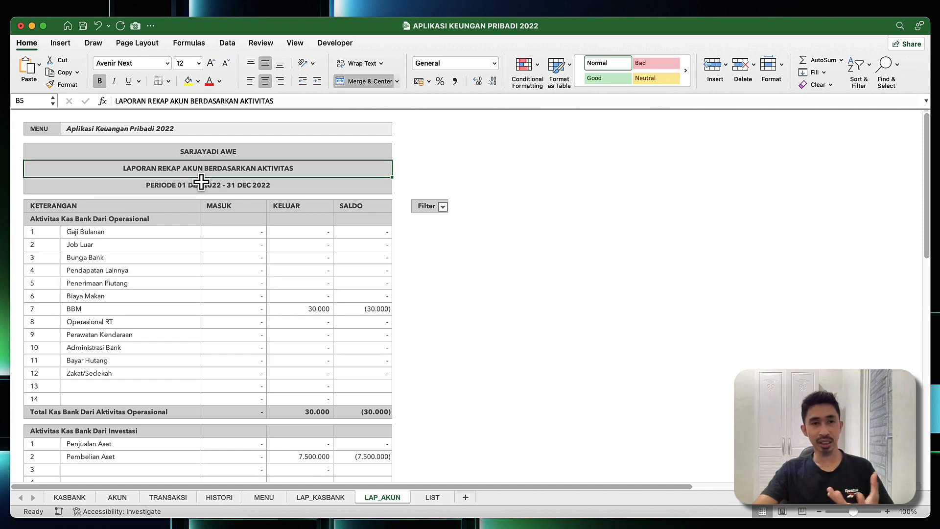
click(35, 208)
drag(35, 207, 345, 205)
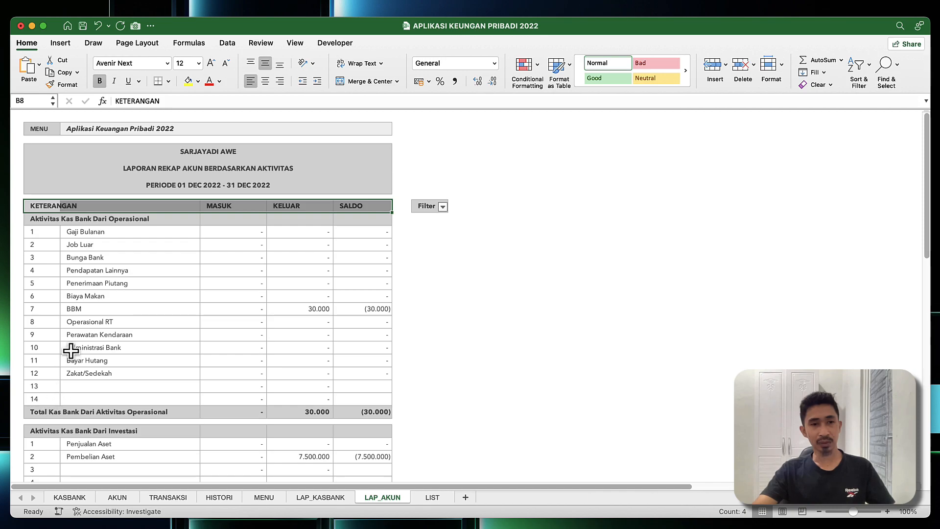
Step: Examine the Aktivitas Kas Bank Dari Operasional heading row and the MASUK formulas in the example LAP_AKUN report
drag(41, 222, 358, 218)
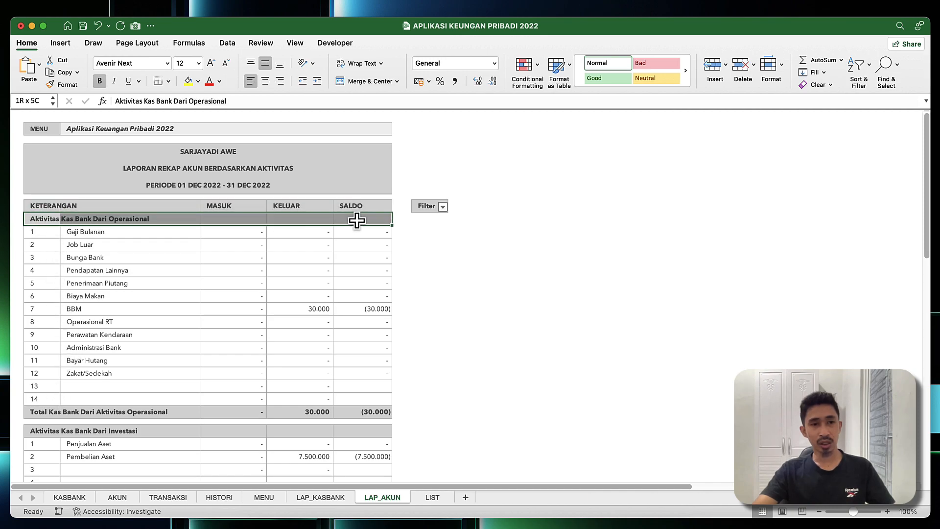
click(230, 283)
click(230, 398)
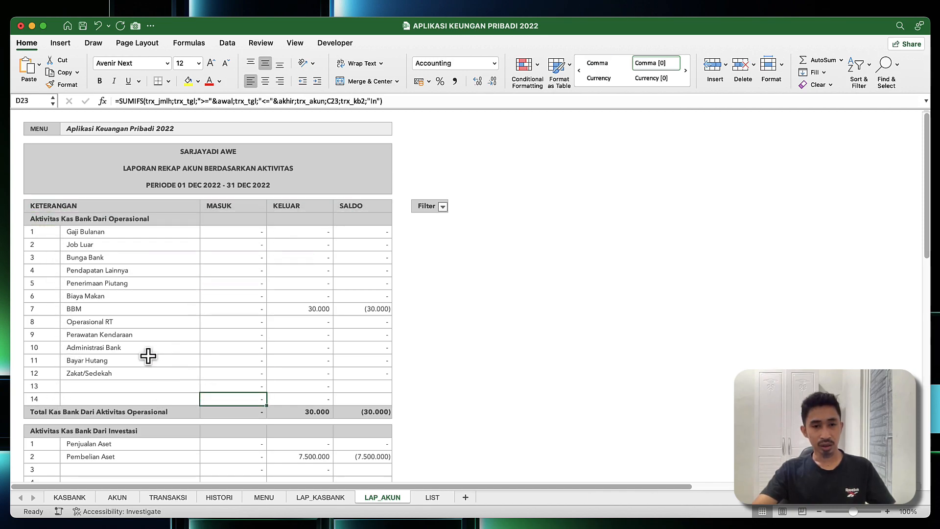
Step: Switch to the LATIHAN APLIKASI KEUANGAN PRIBADI 2022 workbook and change the B5 title to LAPORAN KAS BANK BERDASARKAN AKTIVITAS
mouse_move(3, 374)
click(41, 400)
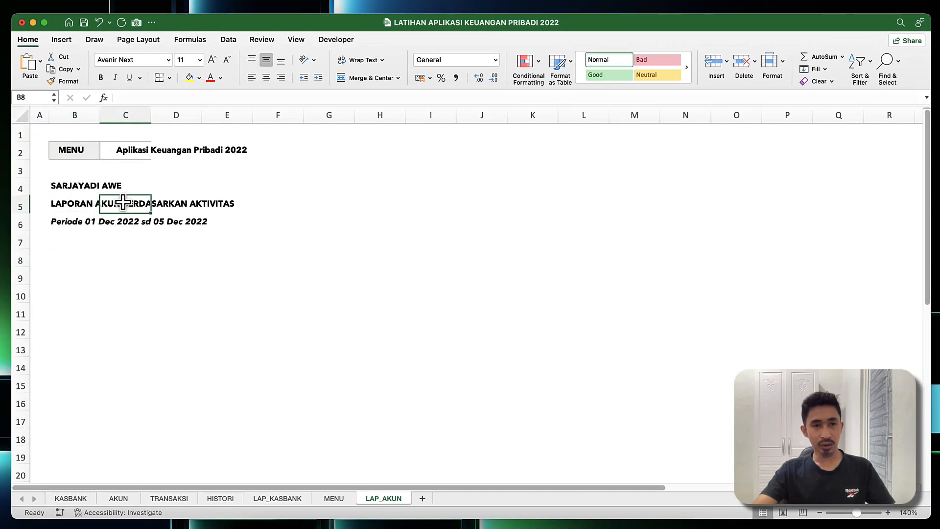
click(96, 204)
double_click(71, 204)
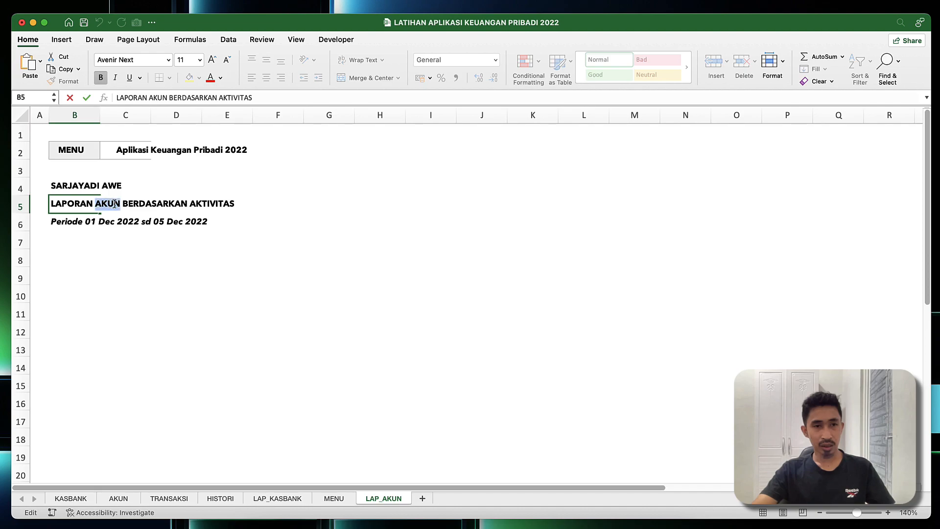
text(KAS BANK)
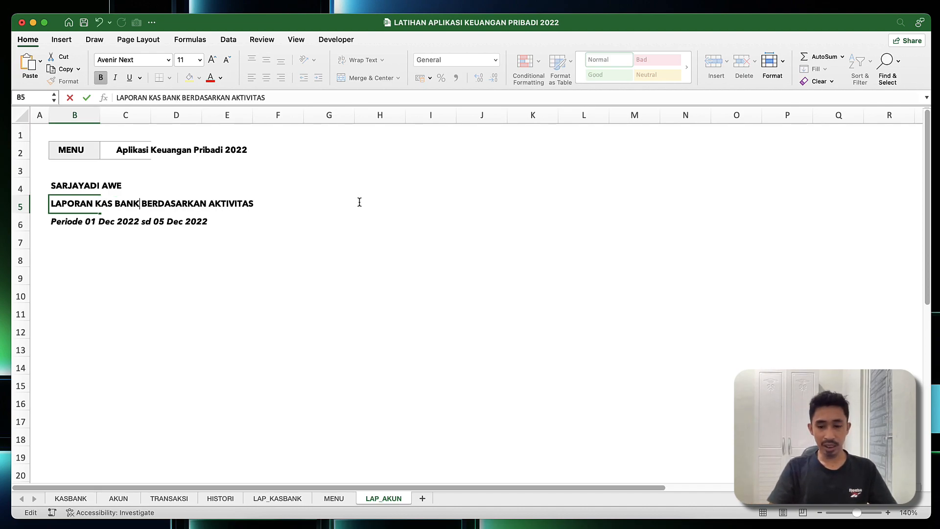
key(Return)
Step: Enter the column heading KETERANGAN in cell B8, one blank row below the title block
click(125, 276)
click(59, 260)
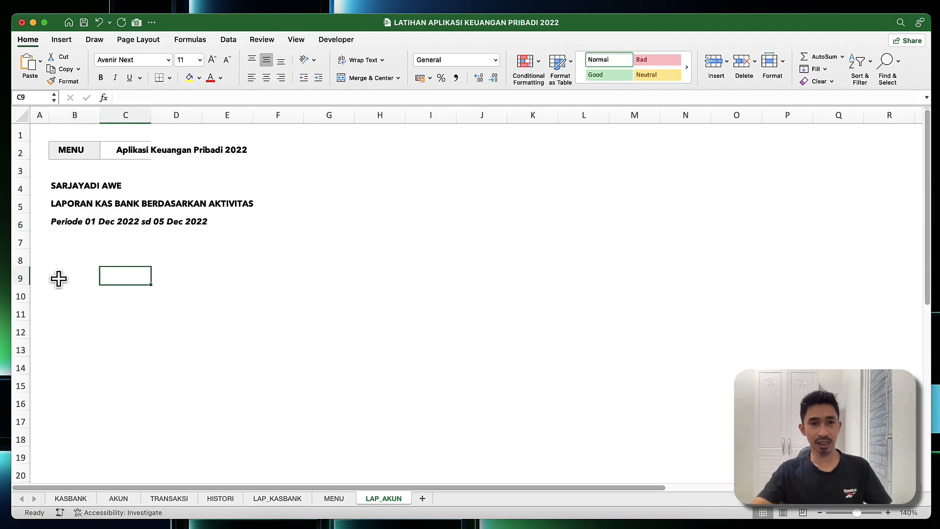
click(61, 246)
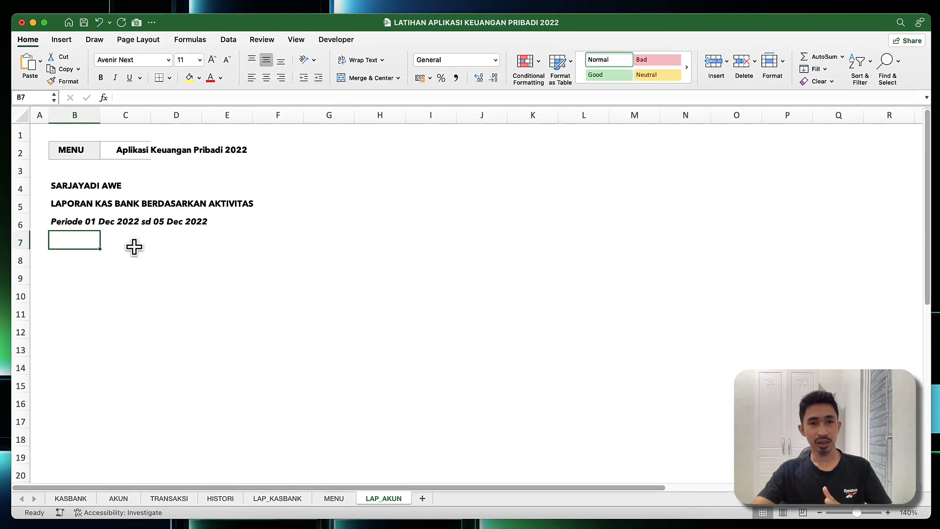
click(84, 258)
text(=)
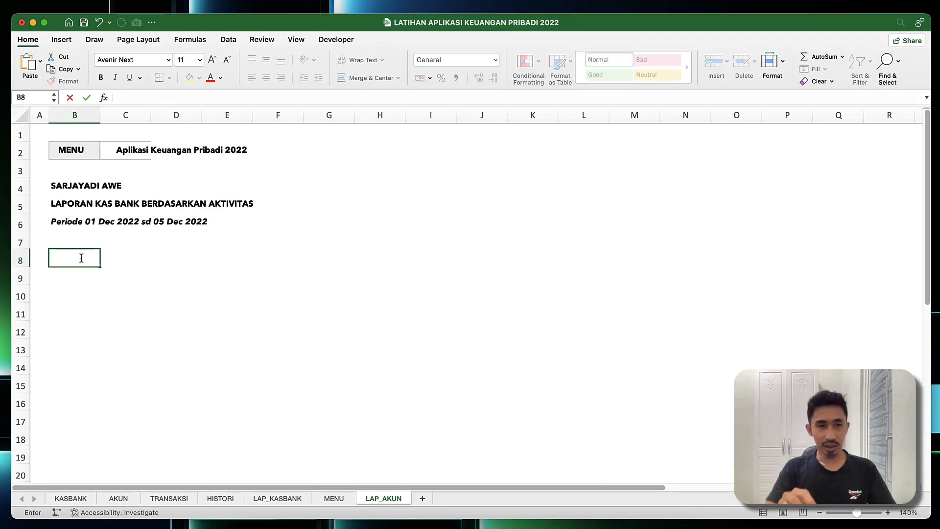
key(Return)
key(Up)
Step: Enter the column heading MASUK in cell D8
key(Right)
key(Right)
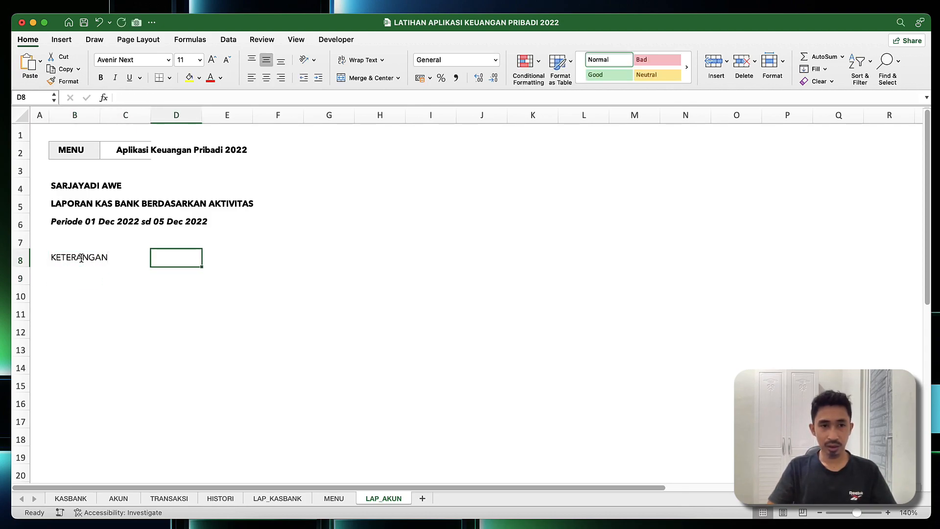
click(189, 116)
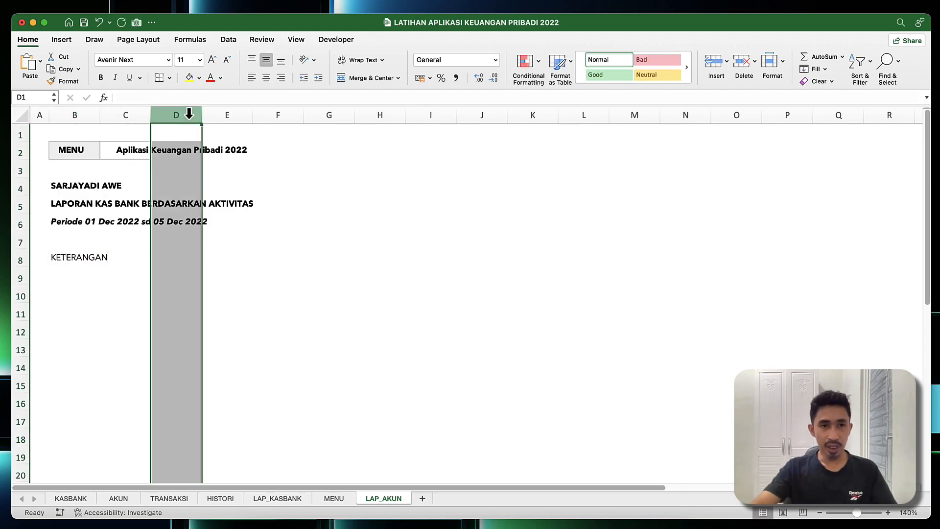
click(174, 255)
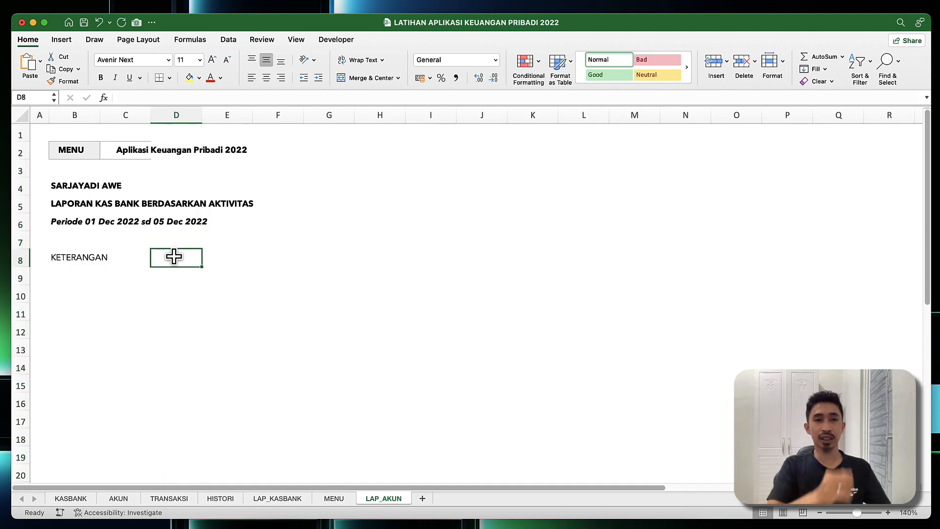
text(MASUK)
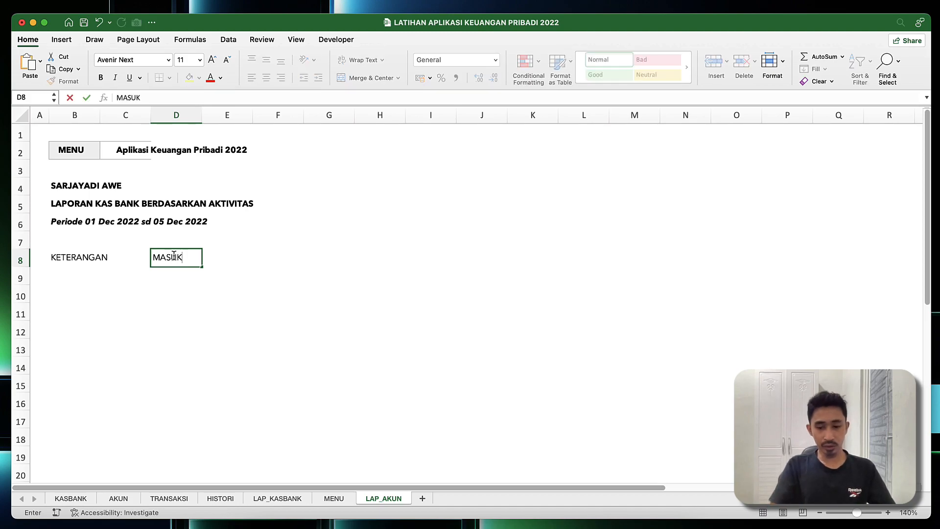
key(Return)
Step: Enter the column headings KELUAR in E8 and SALDO in F8
key(Right)
key(Up)
key(Left)
key(Right)
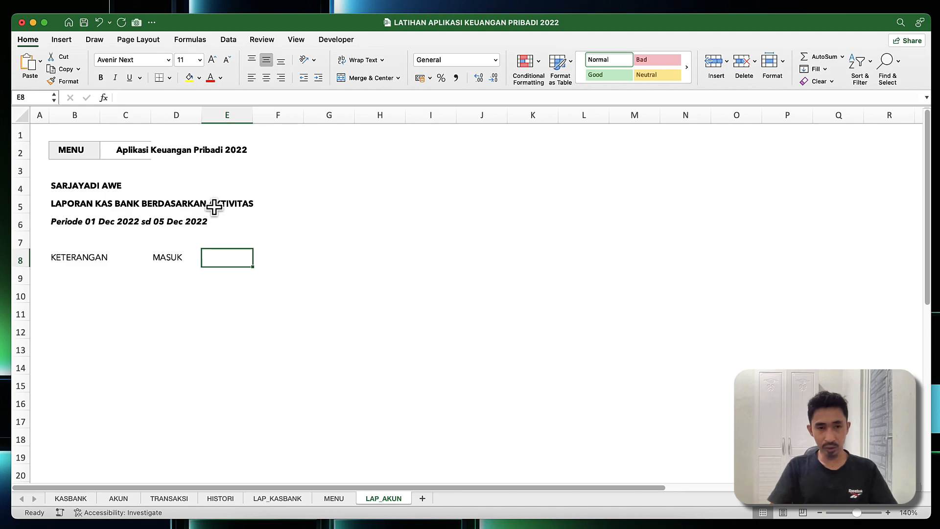
text(KELUAR)
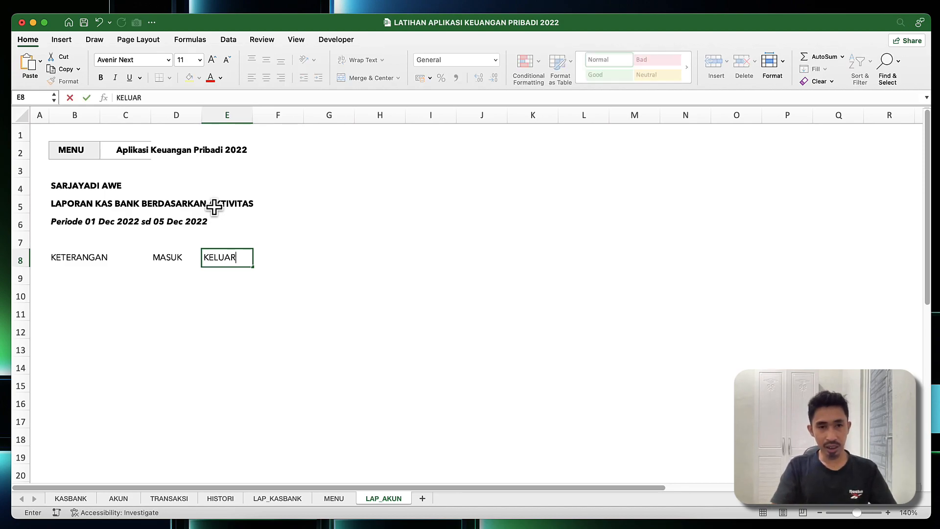
key(Return)
key(Up)
key(Right)
text(SALDO)
key(Return)
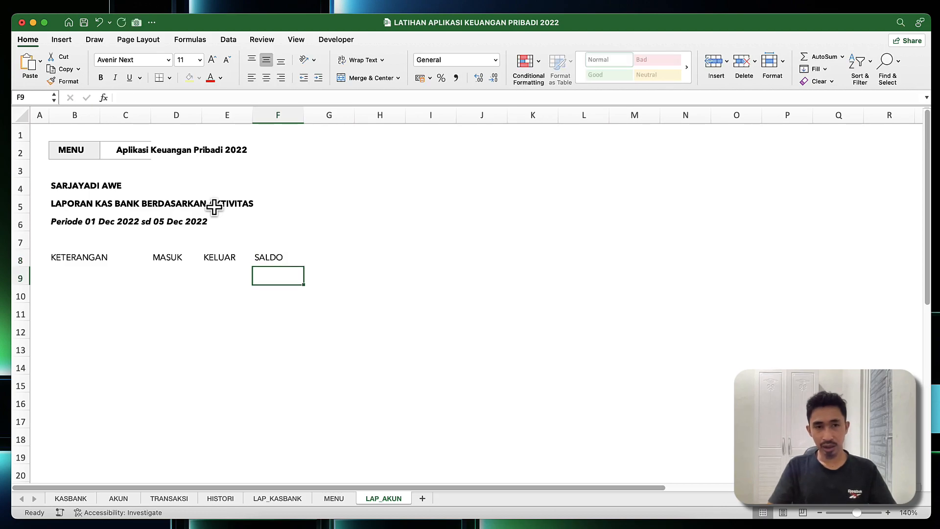
Step: Make the headings in B8:F8 bold and widen column C to fit the report's title lines
drag(58, 265, 263, 262)
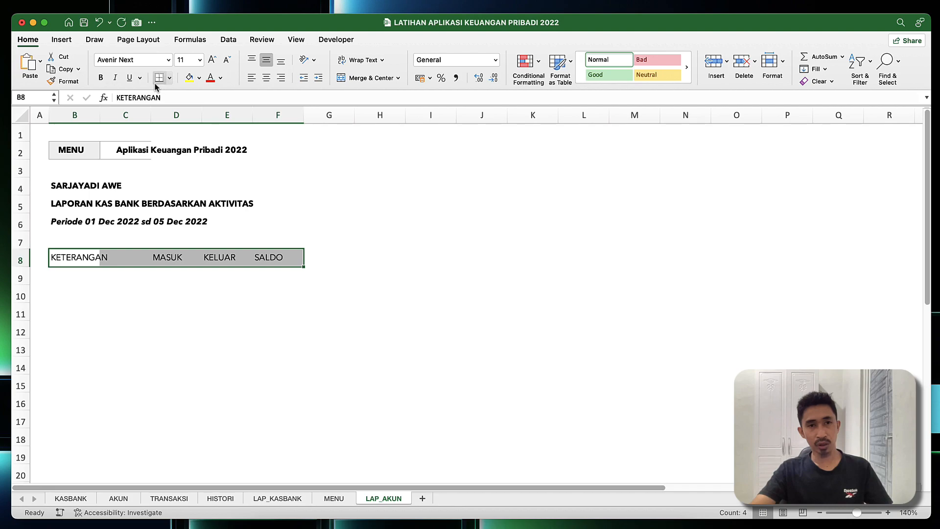
click(101, 78)
click(334, 185)
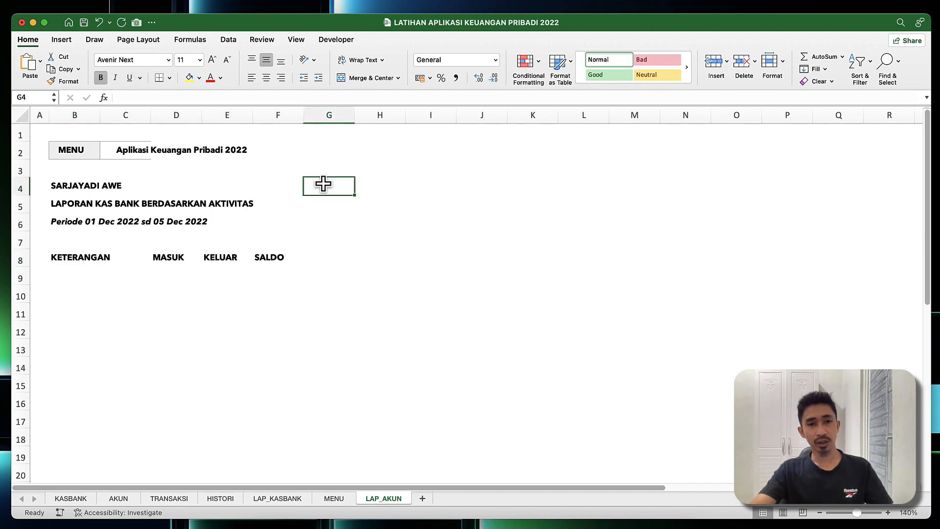
click(145, 116)
drag(150, 115, 276, 115)
click(239, 259)
Step: Apply all borders in a grey line color to the heading row B8:F8 and leave border drawing mode
drag(67, 257, 397, 259)
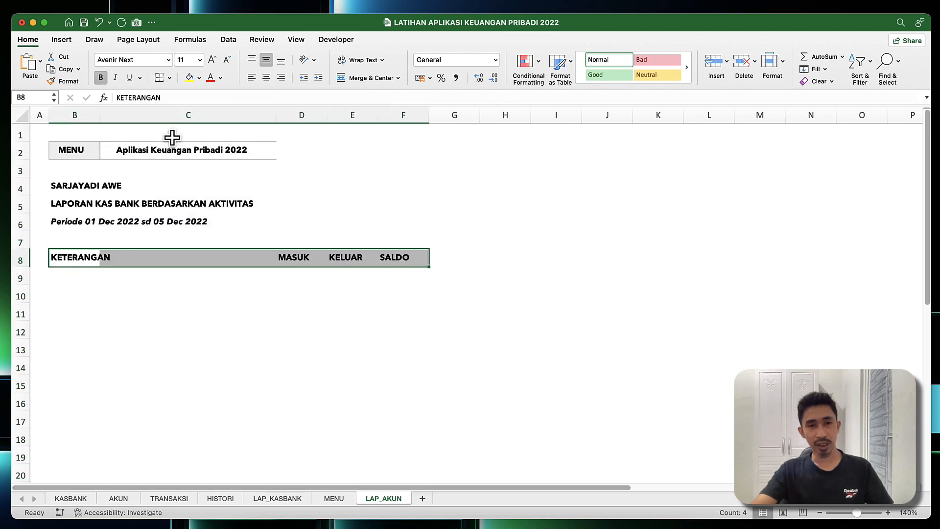
click(171, 79)
mouse_move(289, 354)
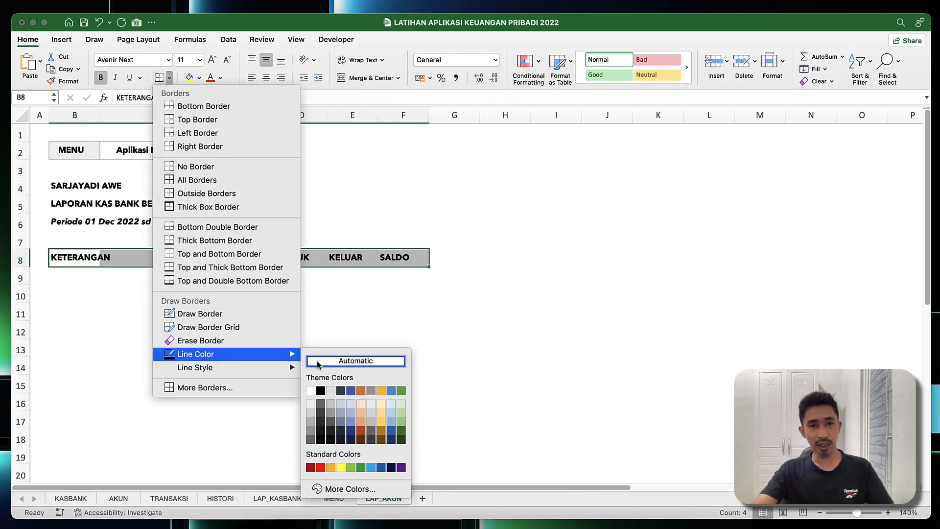
click(311, 422)
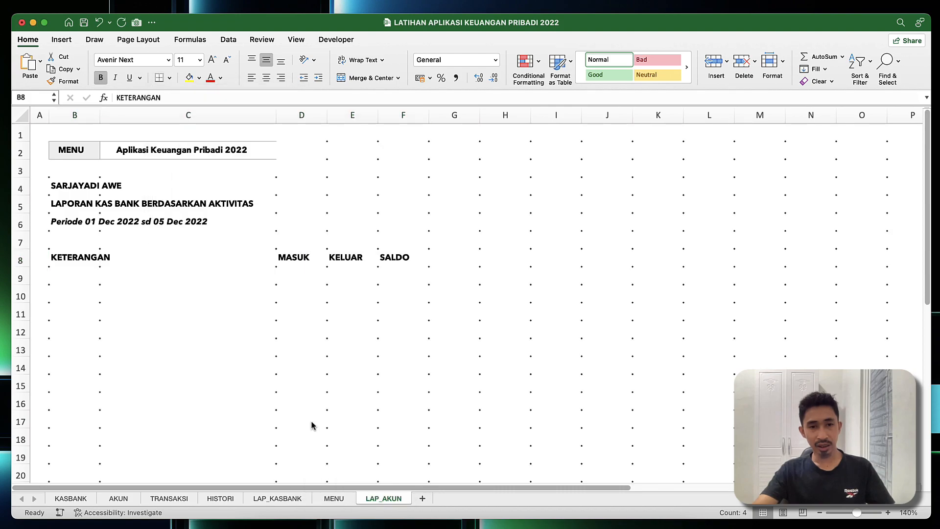
click(169, 77)
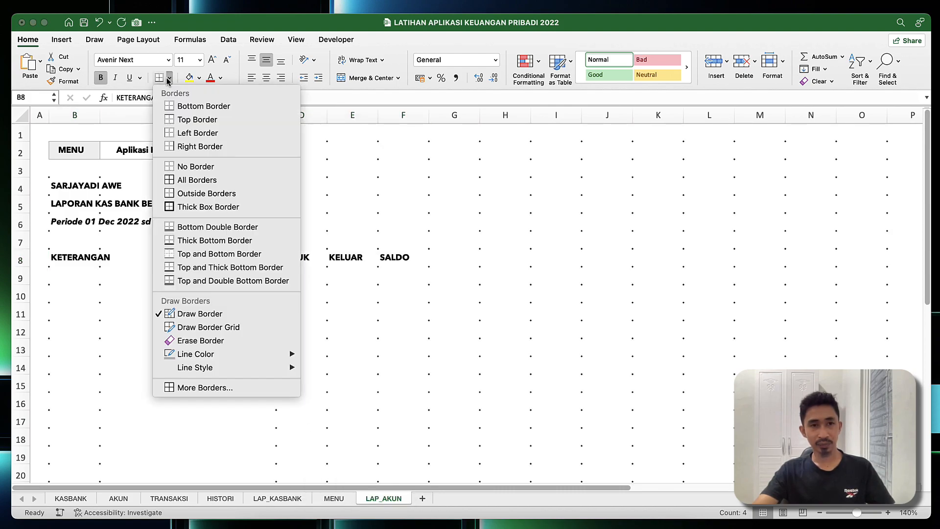
click(184, 182)
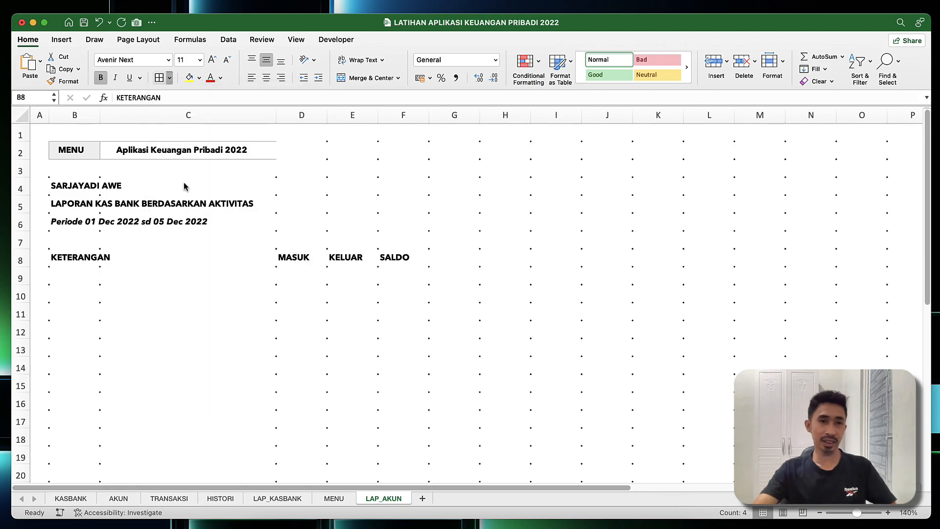
click(147, 313)
click(93, 265)
click(193, 297)
Step: Indent the headings in B8:F8 by one level and fill the row with light grey
drag(73, 260, 407, 257)
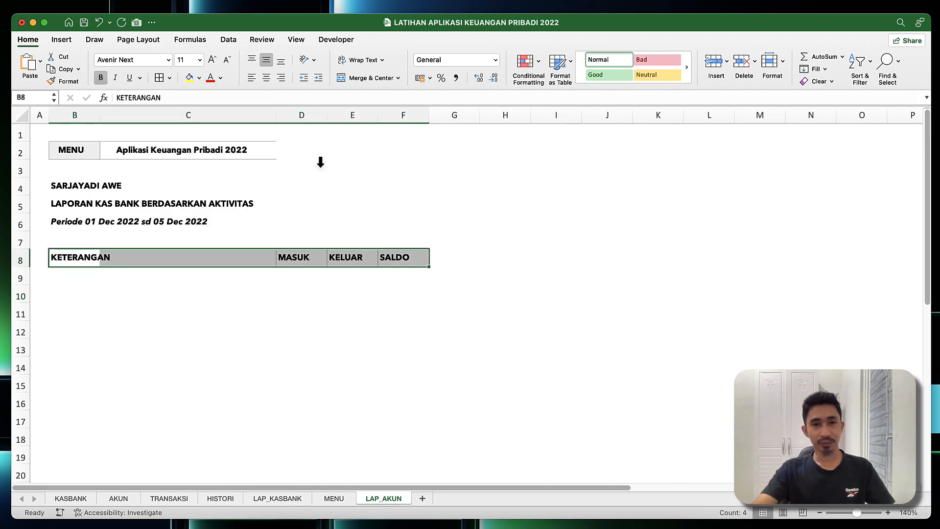
click(319, 80)
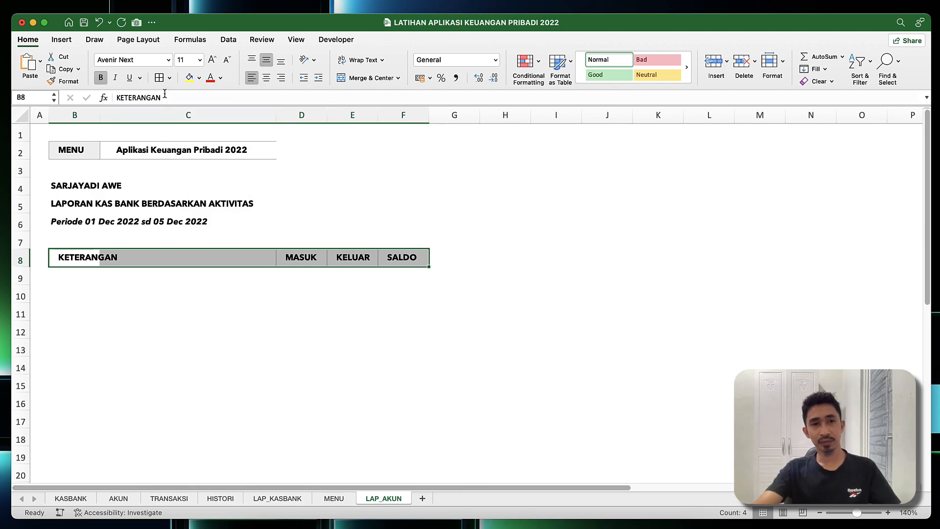
click(200, 78)
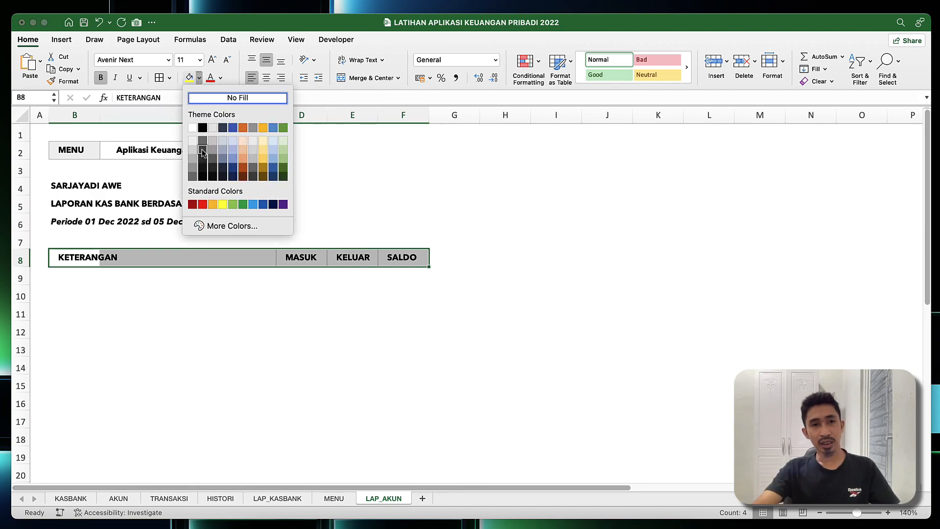
click(195, 142)
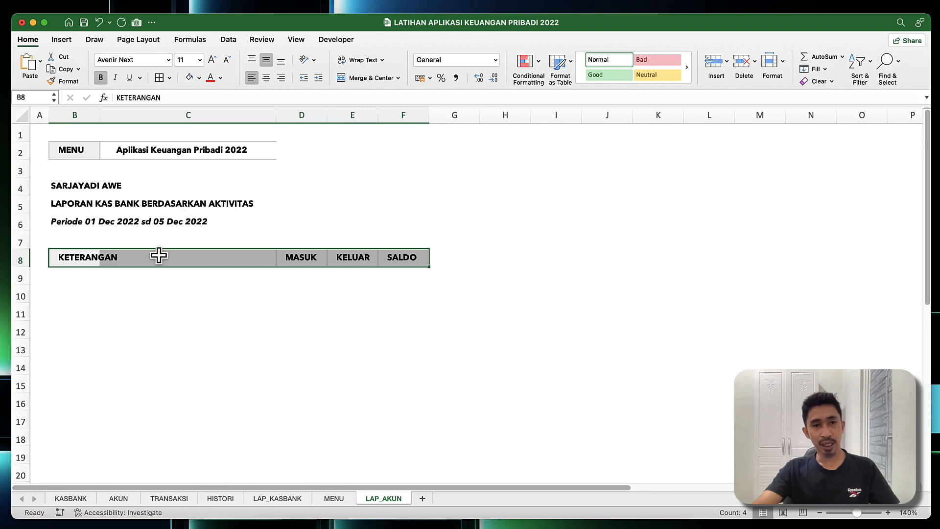
click(114, 309)
Step: Apply all borders to the table body in B9:F17
click(64, 262)
drag(64, 270, 383, 424)
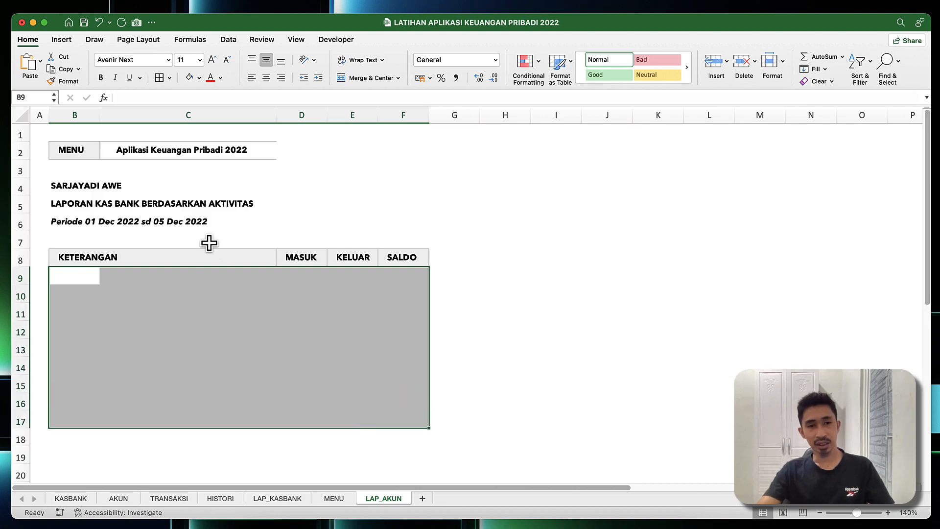
click(160, 79)
click(149, 309)
click(128, 327)
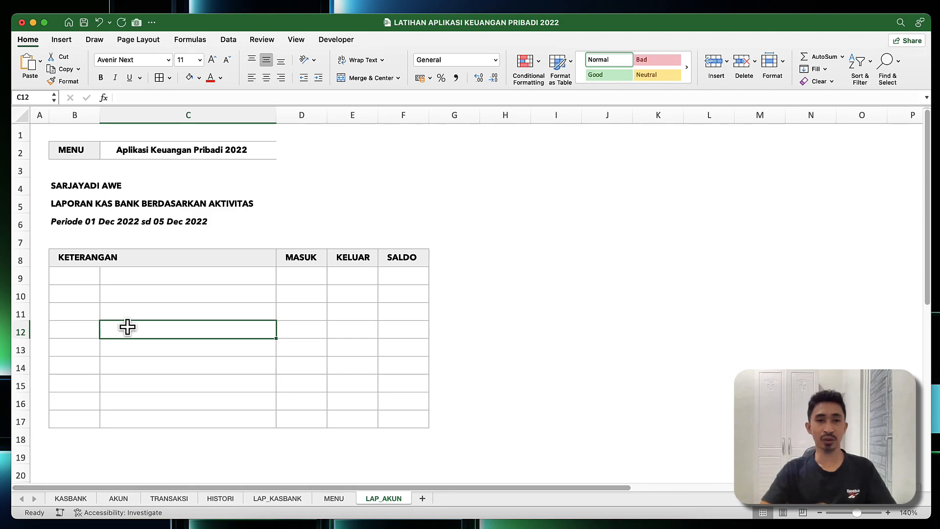
Step: Examine the Operasional and Investasi sections and the rows below them in the APLIKASI KEUNGAN PRIBADI 2022 workbook, and return to the practice workbook
click(70, 277)
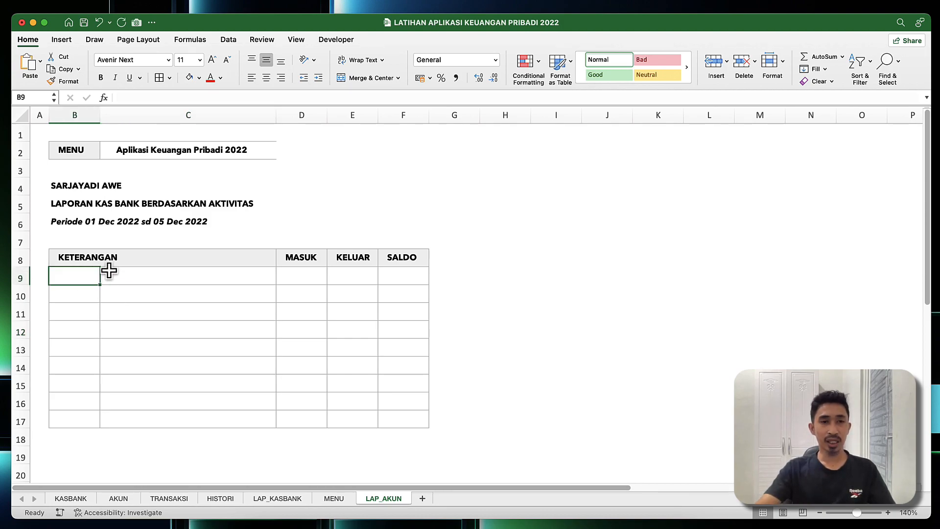
mouse_move(2, 372)
click(30, 428)
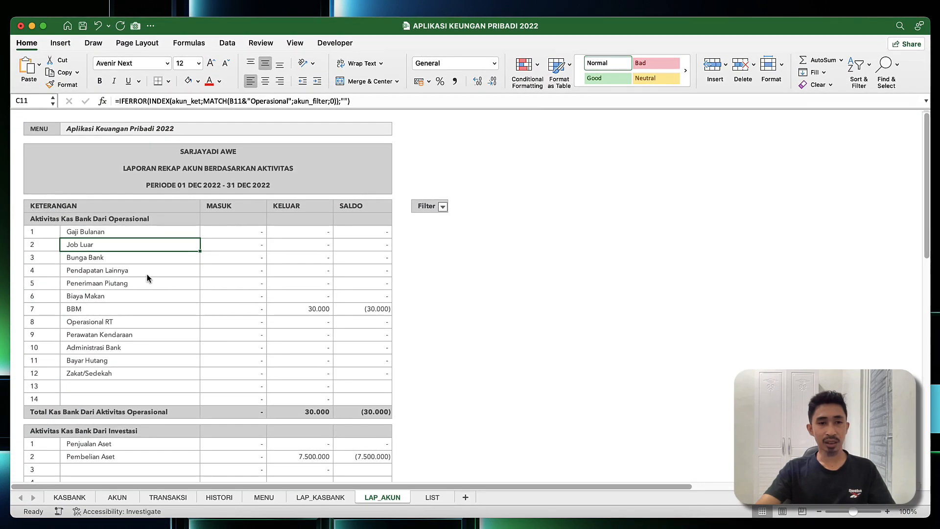
click(34, 222)
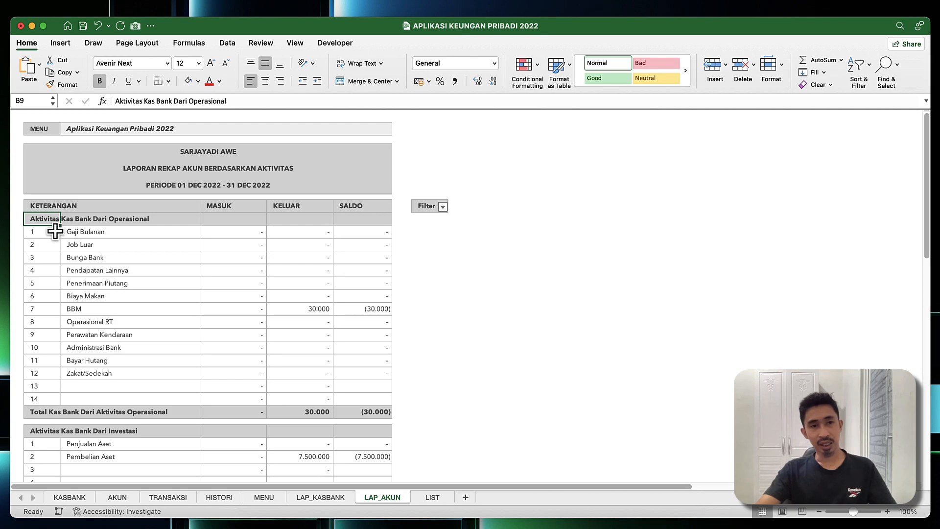
drag(45, 219, 93, 219)
click(113, 442)
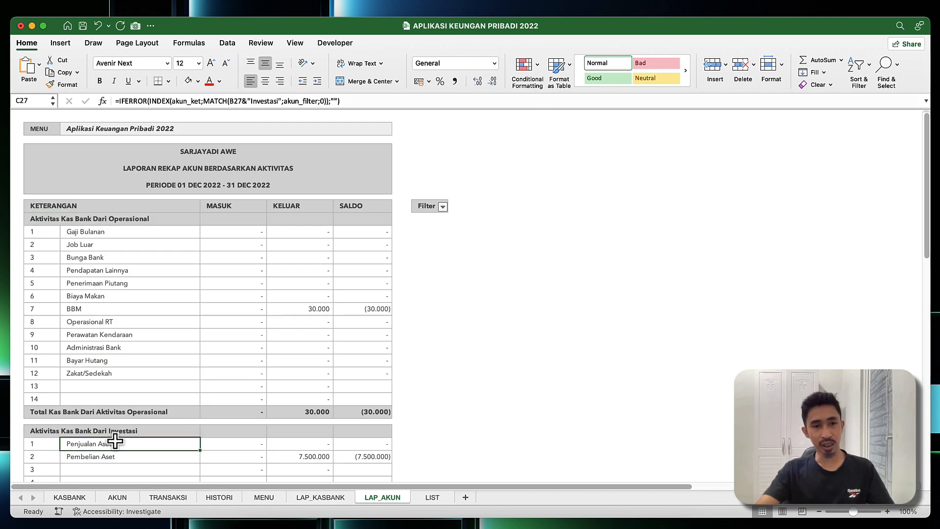
scroll(116, 443, down, 5)
click(95, 449)
click(132, 474)
click(137, 450)
scroll(139, 454, up, 2)
scroll(139, 454, down, 2)
scroll(139, 457, up, 2)
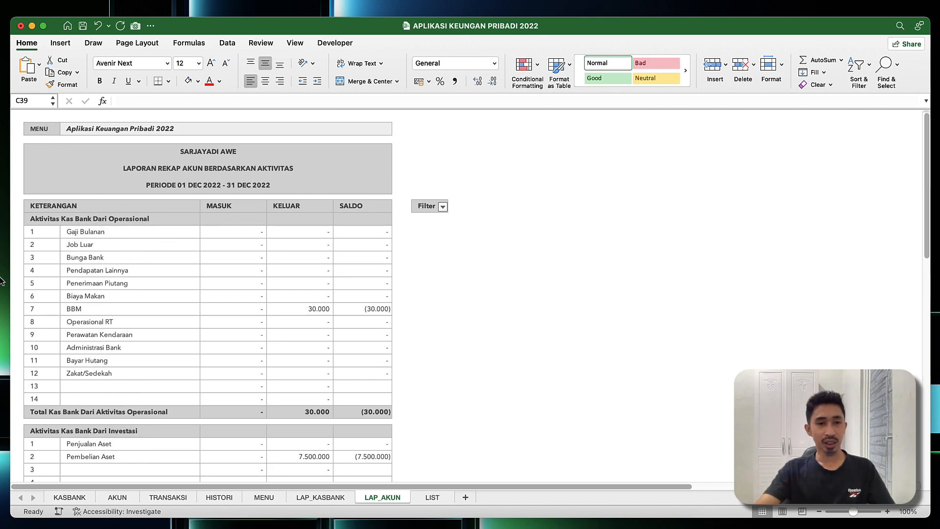
mouse_move(13, 439)
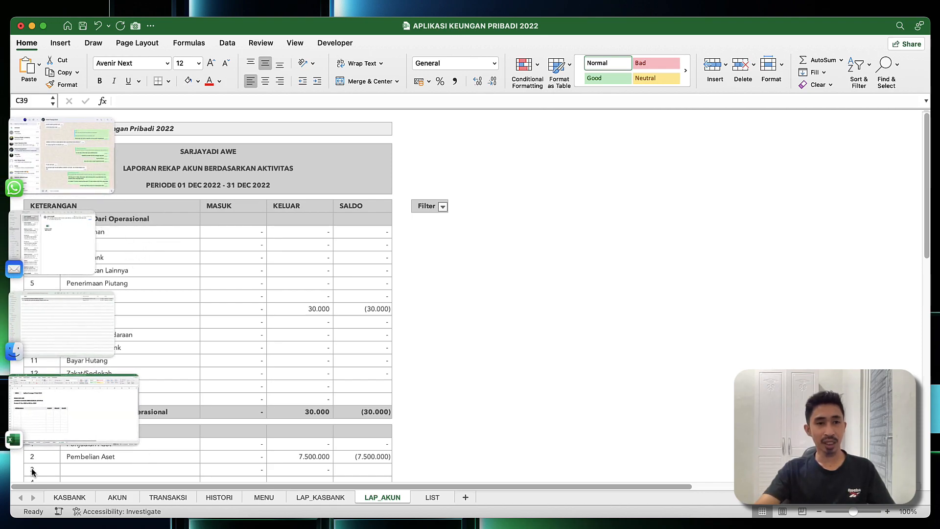
click(65, 418)
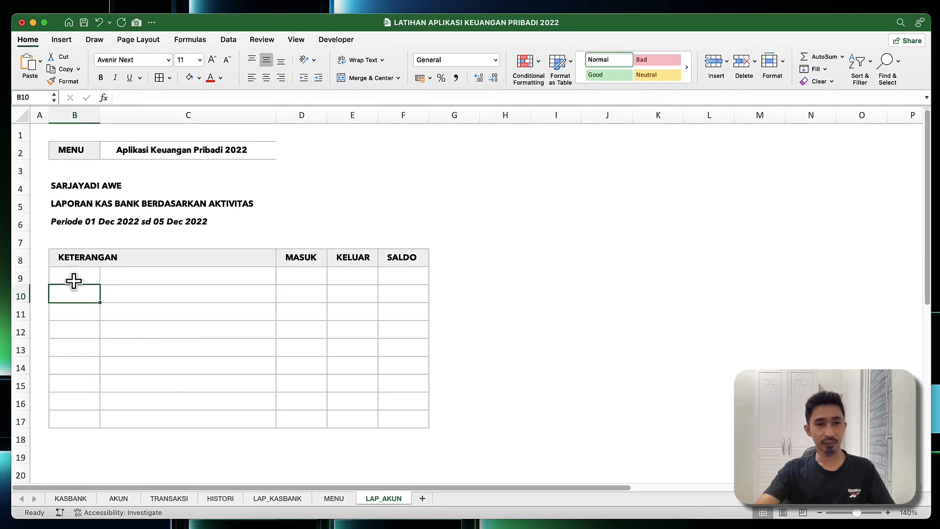
Step: Enter the section title "Aktivitas Kas Bank Berdasarkan Operasional" in B9 and format it bold italic
text(Akti)
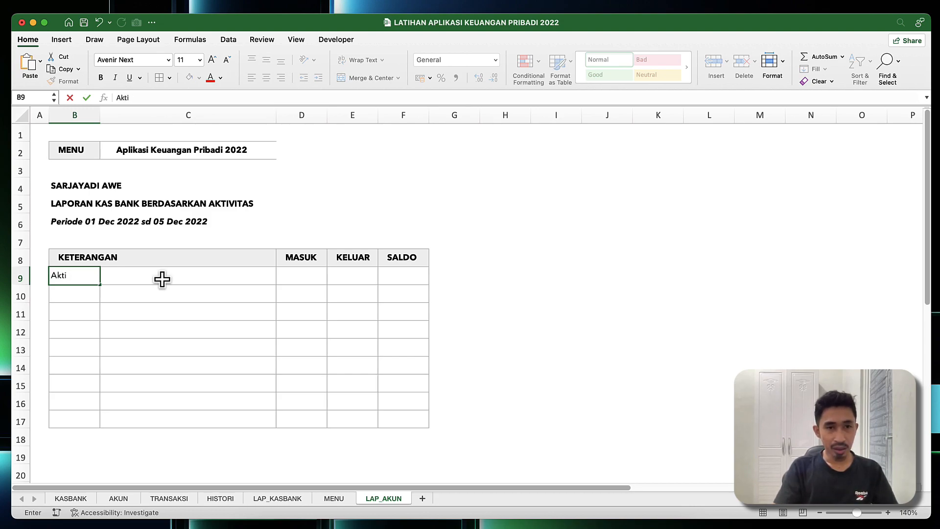
text(vitas Kas Bank Berdasarkan Operasional)
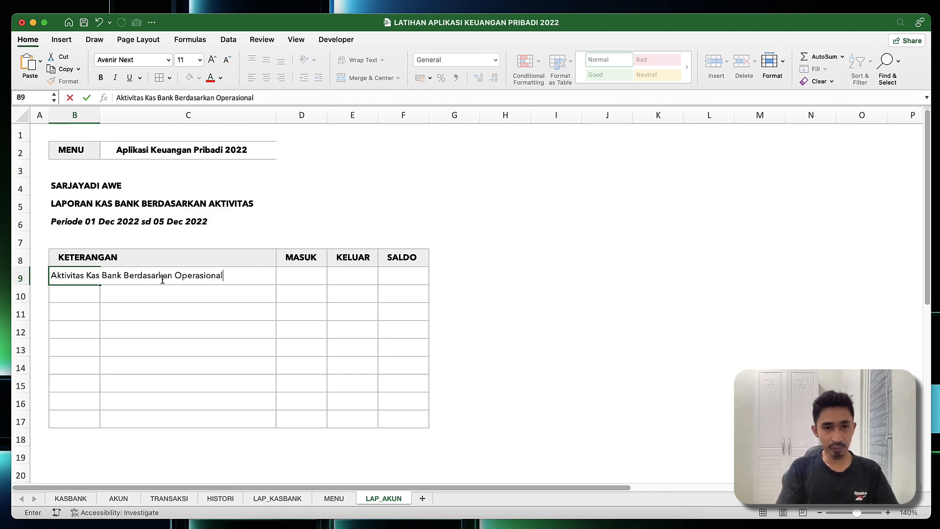
key(Return)
key(Up)
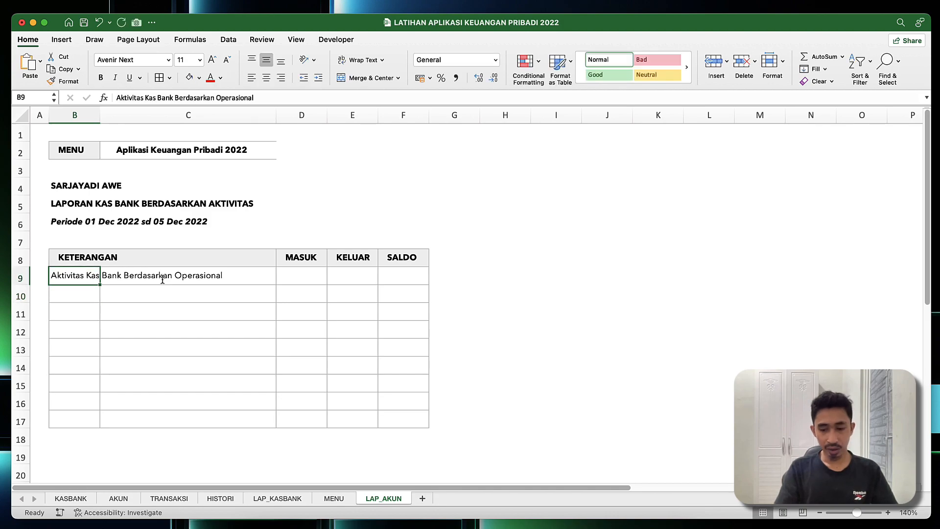
key(super+i)
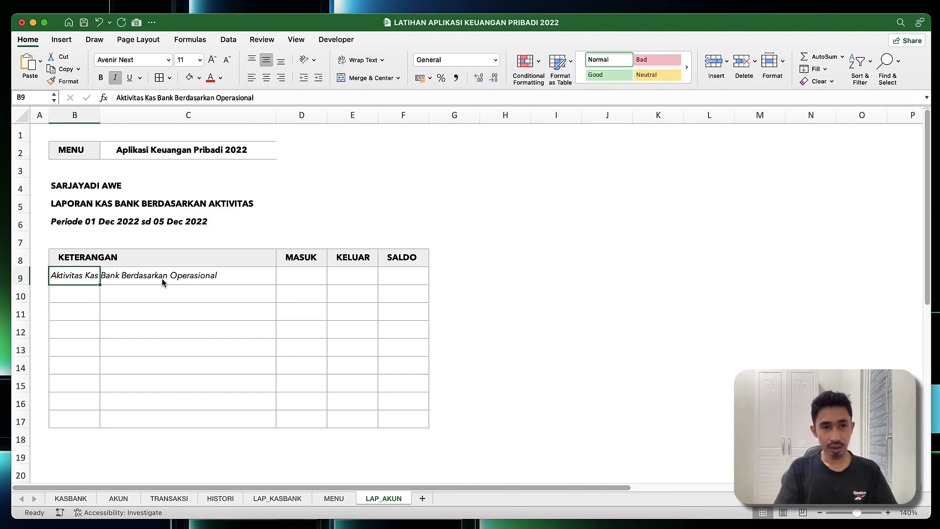
key(super+b)
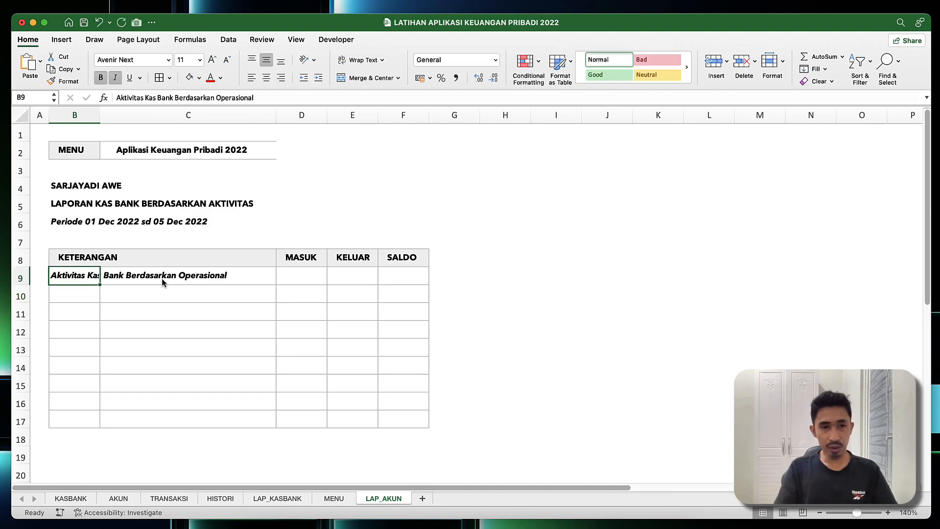
Step: Start the row numbering with 1 in B10 and the formula =B10+1 in B11
key(Down)
text(1)
key(Return)
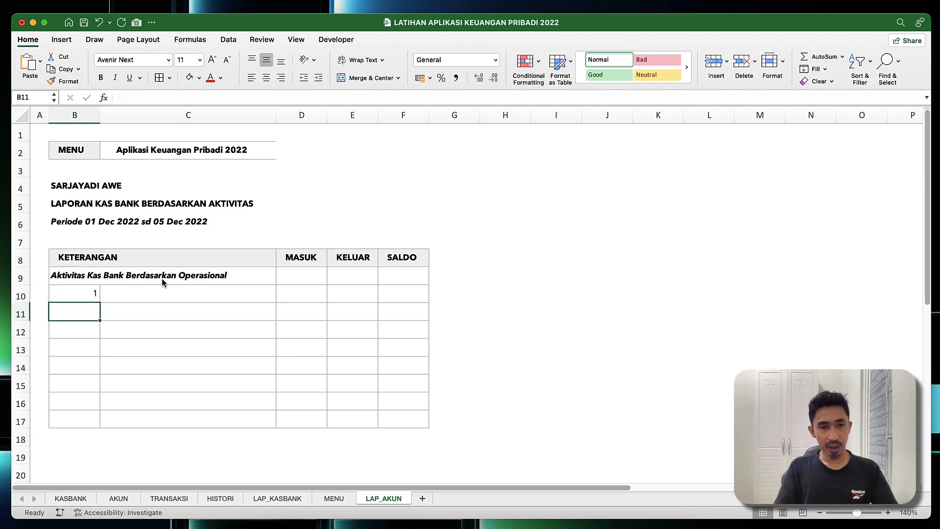
text(=)
key(Up)
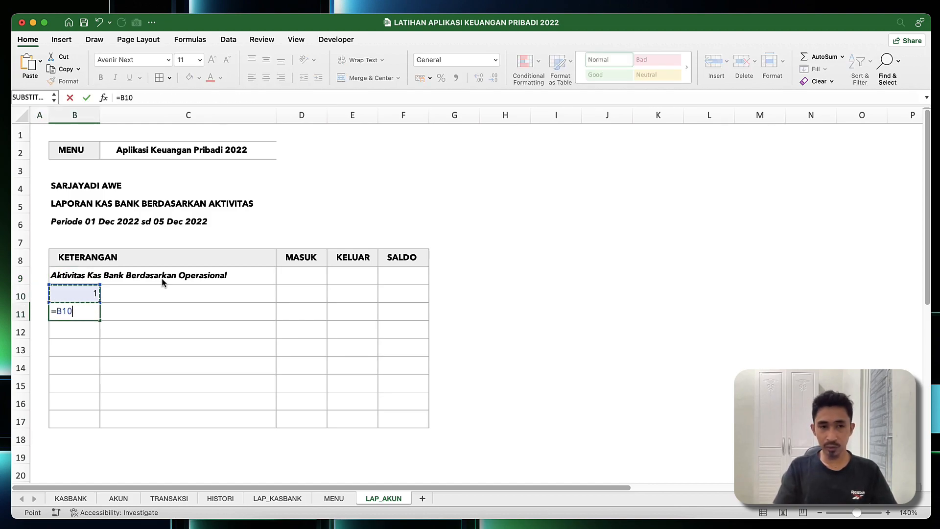
text(+1)
key(Return)
key(Up)
text(ç)
key(Return)
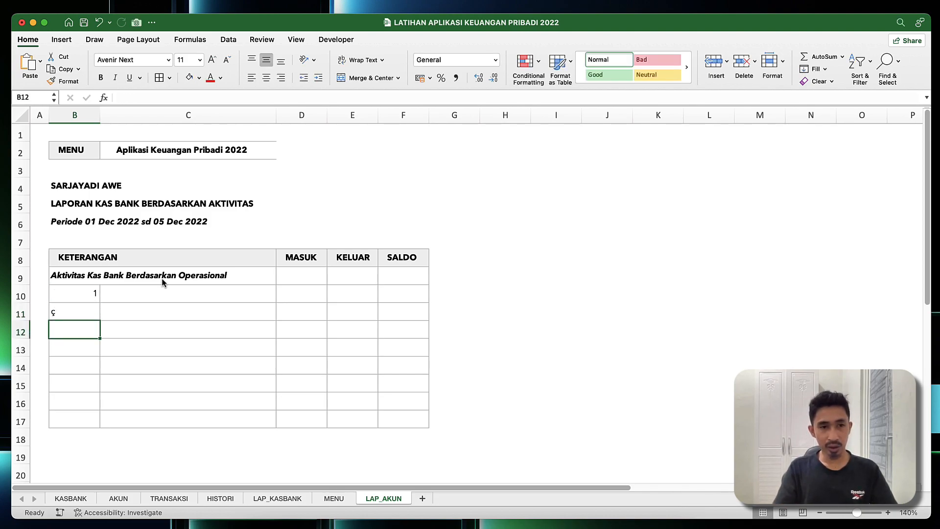
key(super+z)
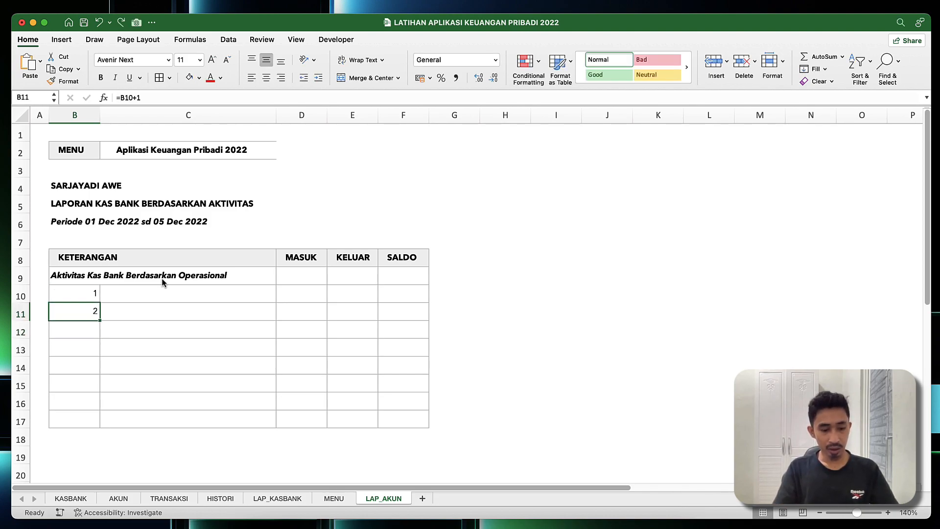
Step: Copy the numbering formula from B11 down through B17
key(super+c)
key(Down)
key(shift+Down)
key(shift+Down)
key(shift+Down)
key(shift+Down)
key(shift+Down)
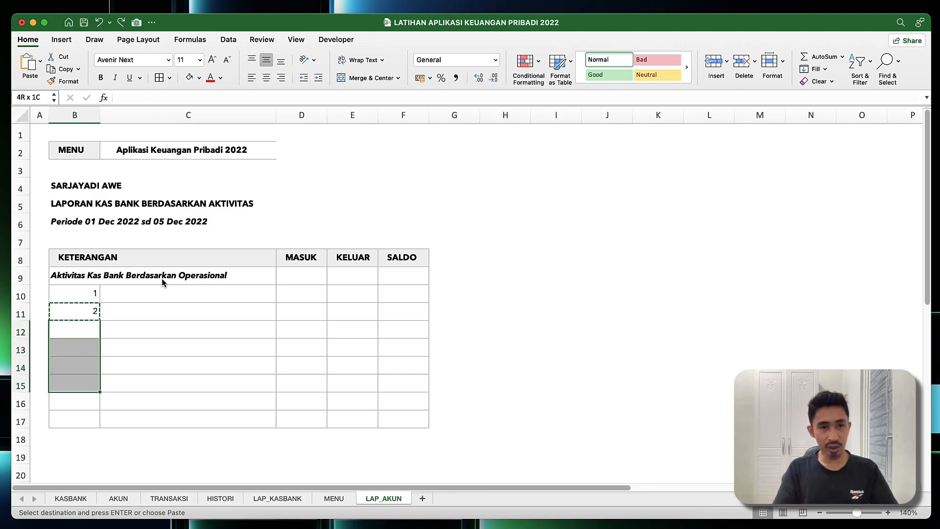
key(Return)
key(Return)
key(Return)
key(Return)
key(Return)
key(Return)
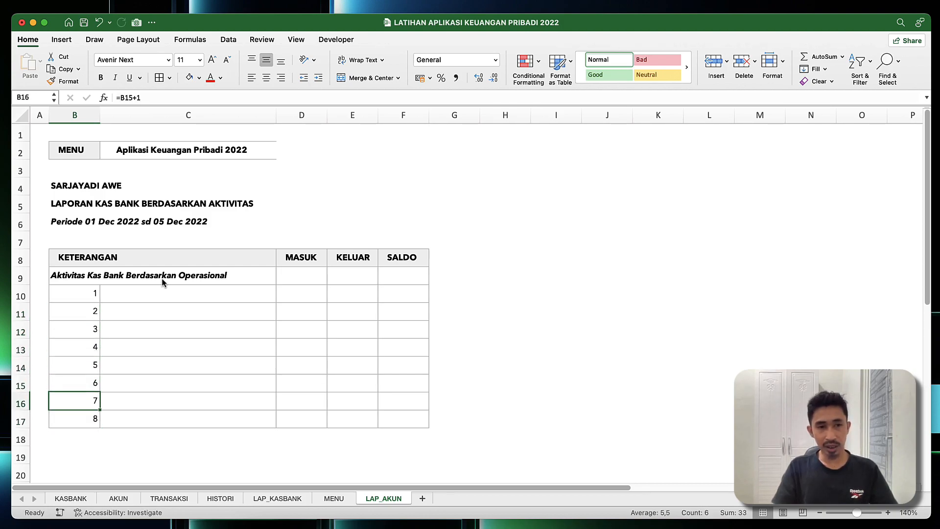
Step: Extend the table by two numbered rows by copying B17:F17 into rows 18 and 19
key(shift+Right)
key(shift+Right)
key(shift+Right)
key(shift+Right)
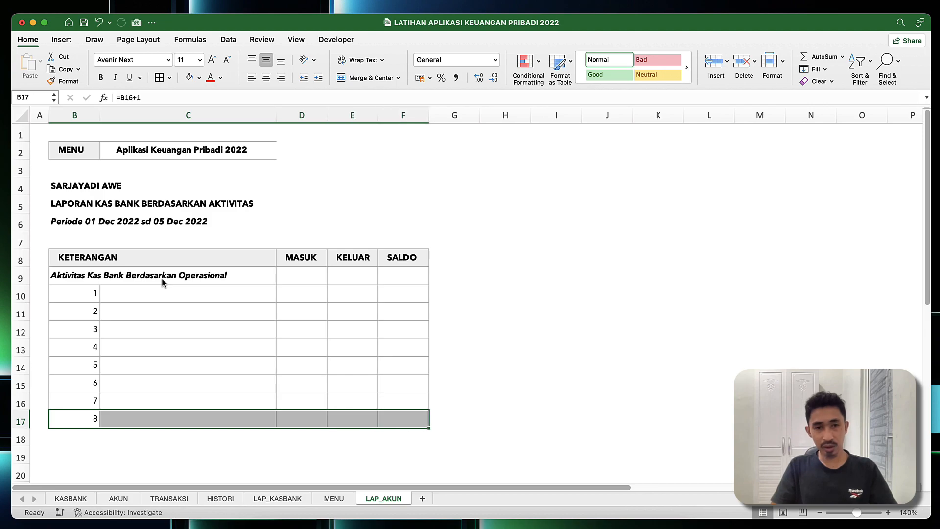
key(super+c)
key(Down)
key(shift+Down)
key(shift+Down)
key(shift+Up)
key(Return)
Step: Center the row numbers in B10:B19 horizontally
key(Up)
key(Up)
key(Up)
key(Up)
key(Up)
key(Up)
key(Up)
key(Up)
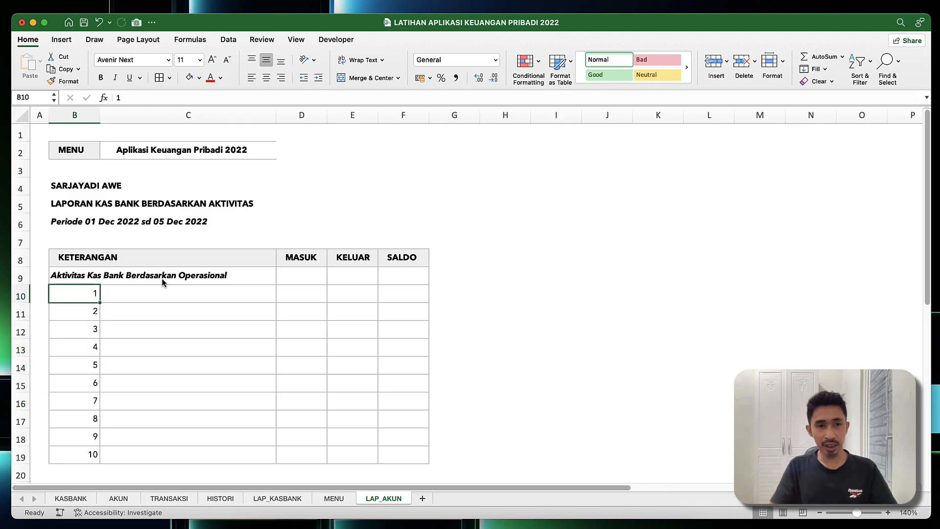
key(super+shift+Down)
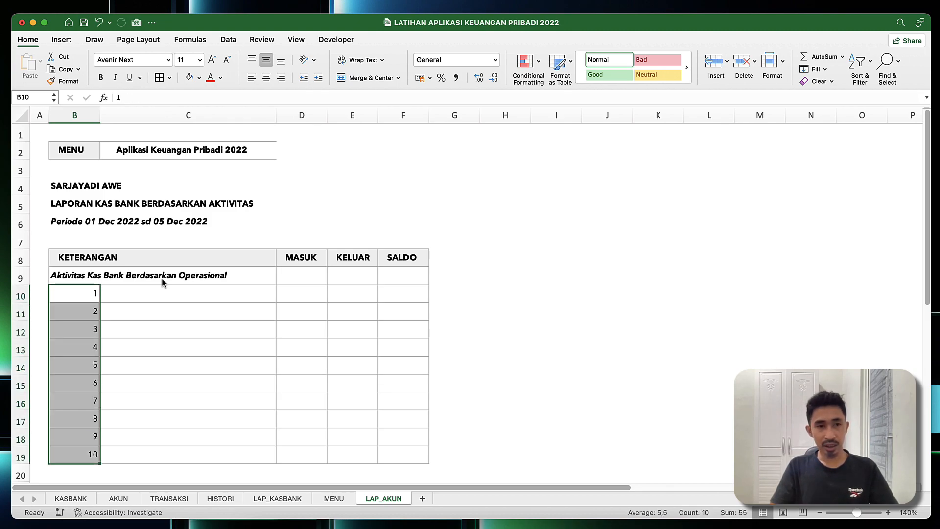
drag(54, 293, 88, 431)
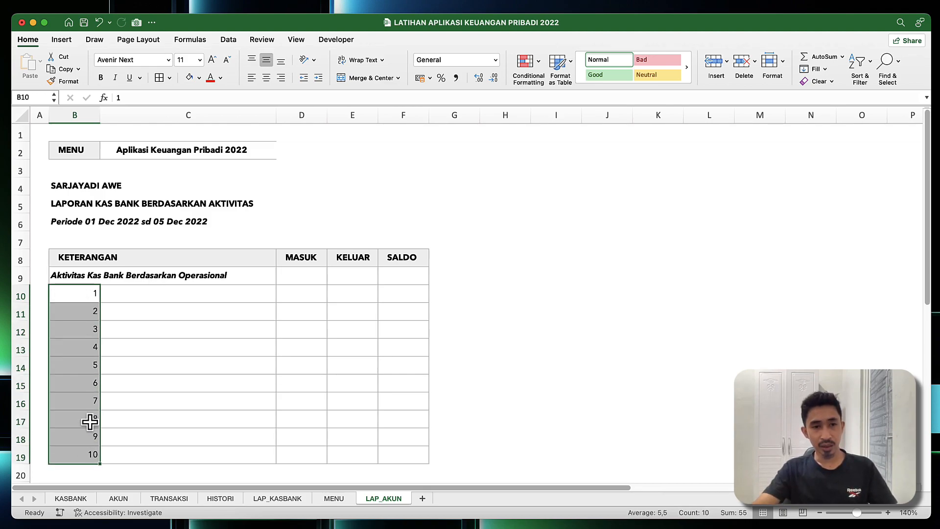
click(264, 78)
click(55, 316)
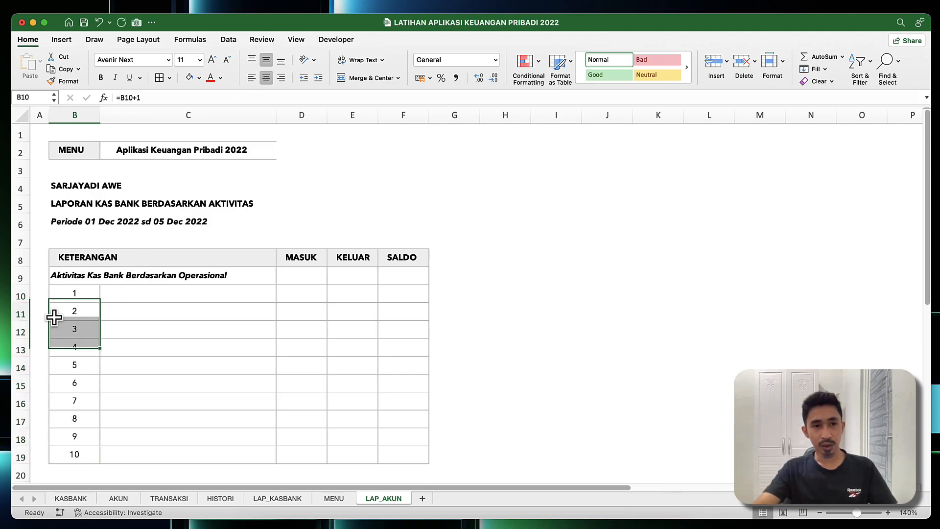
click(127, 299)
click(131, 331)
click(137, 298)
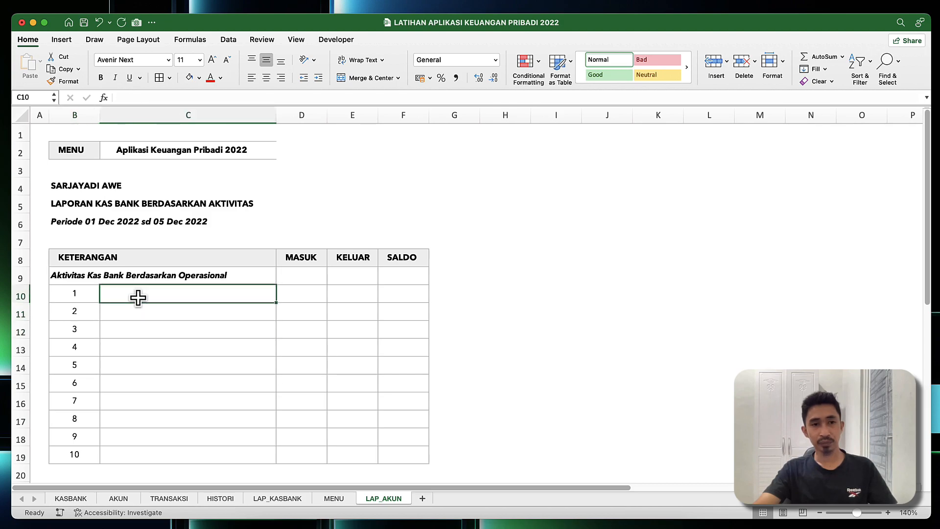
drag(73, 291, 229, 303)
click(259, 374)
click(214, 273)
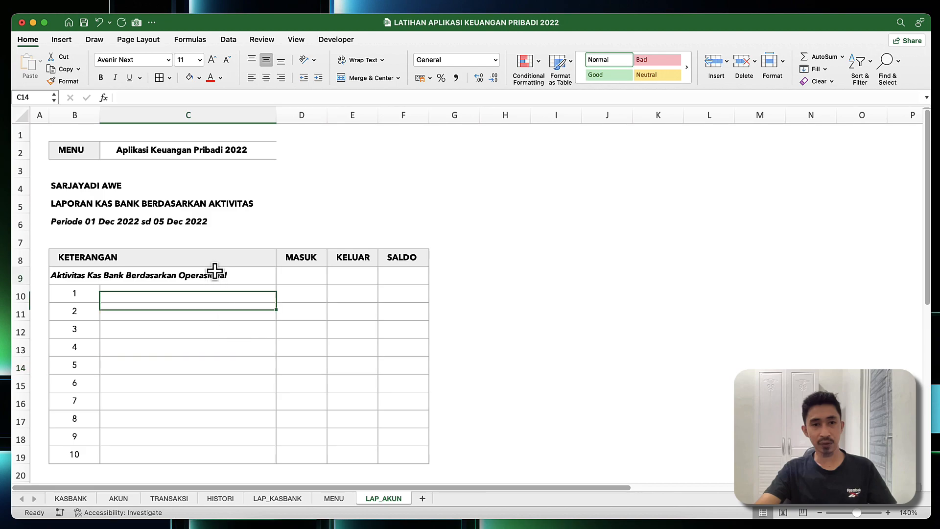
Step: Clear the cell borders from the section title row B9:F9 and give it only outside borders
click(75, 276)
drag(75, 275, 386, 283)
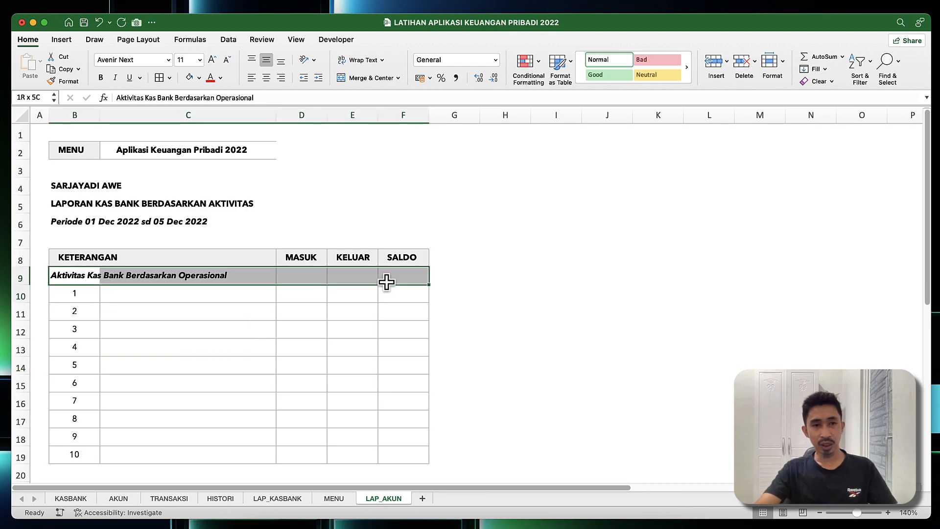
click(168, 78)
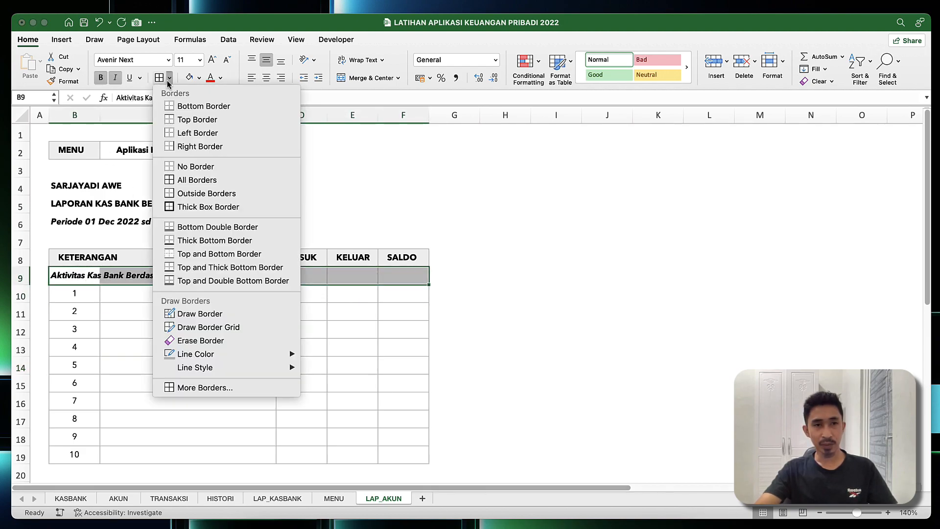
click(189, 169)
click(171, 83)
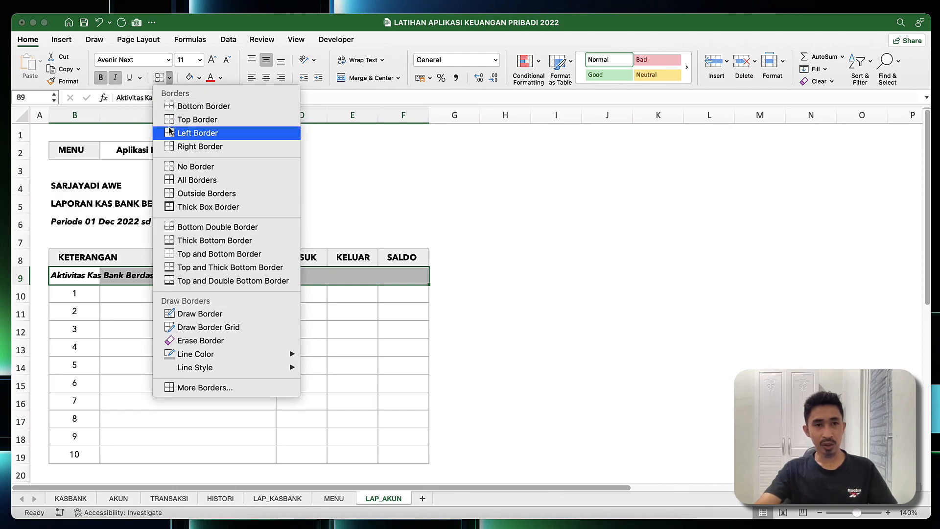
click(181, 194)
click(179, 335)
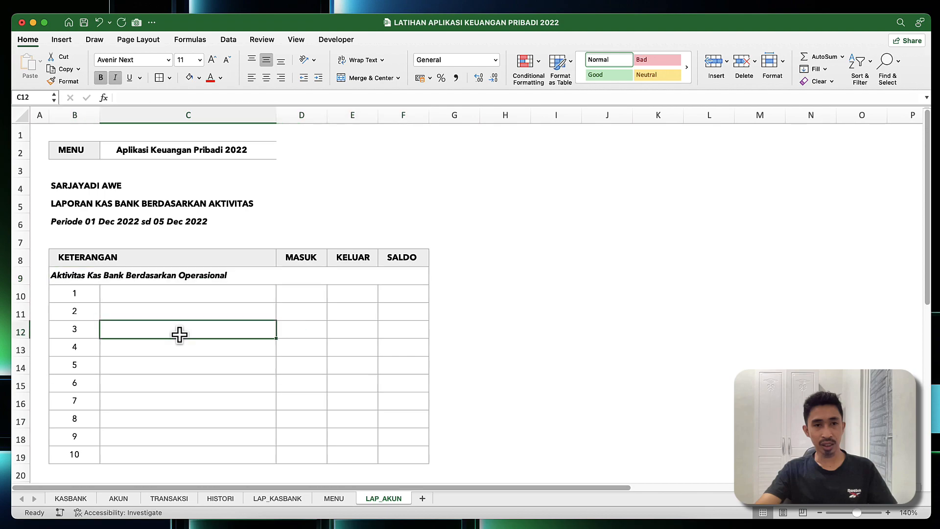
Step: Indent the section title in B9 by one level
click(77, 275)
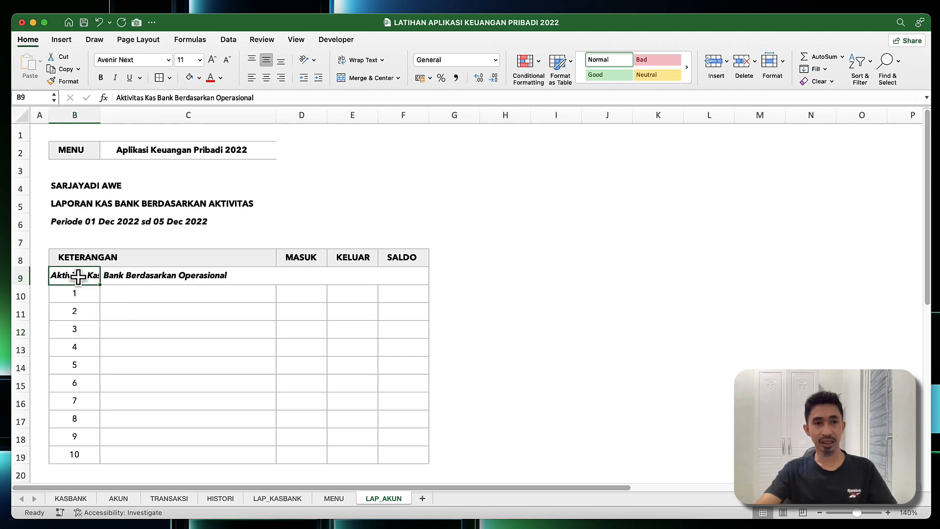
click(318, 78)
click(170, 333)
click(162, 348)
Step: Fill the section title row B9:F9 with light grey
drag(69, 277, 120, 274)
drag(63, 272, 384, 272)
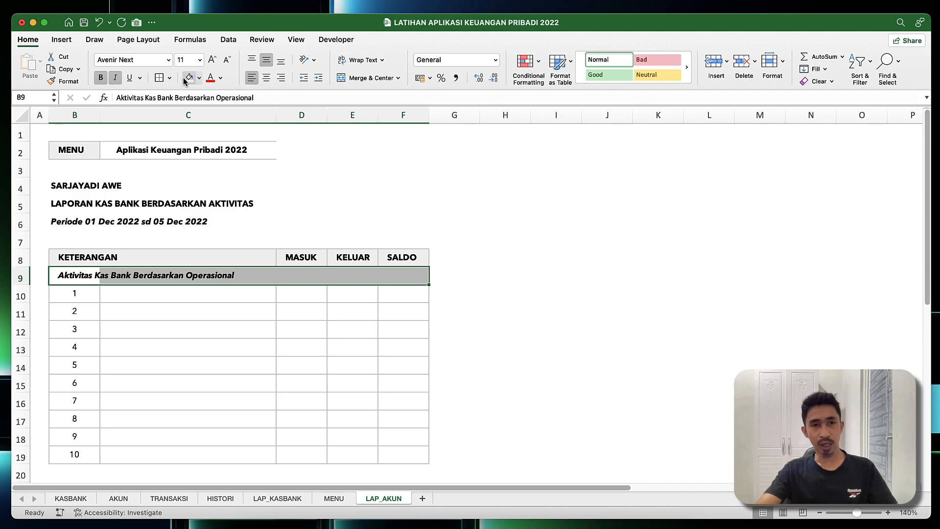
click(120, 383)
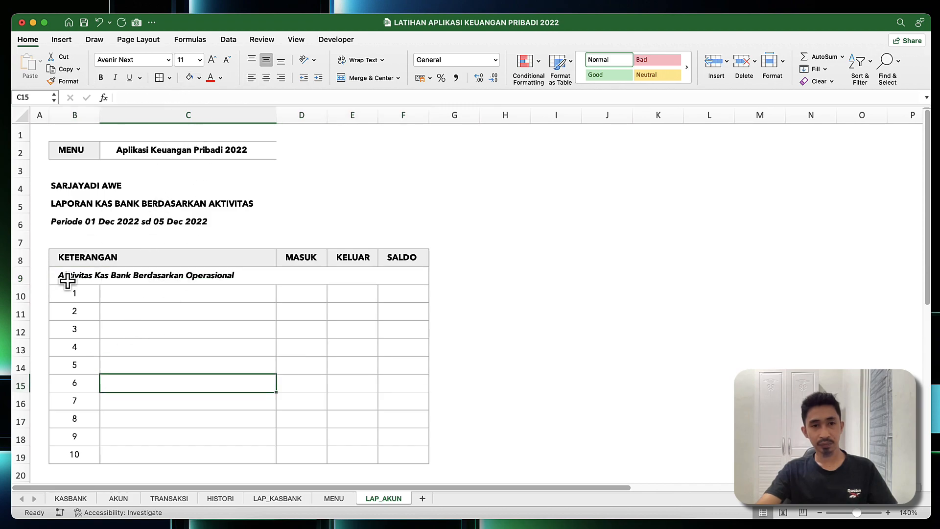
drag(65, 277, 387, 273)
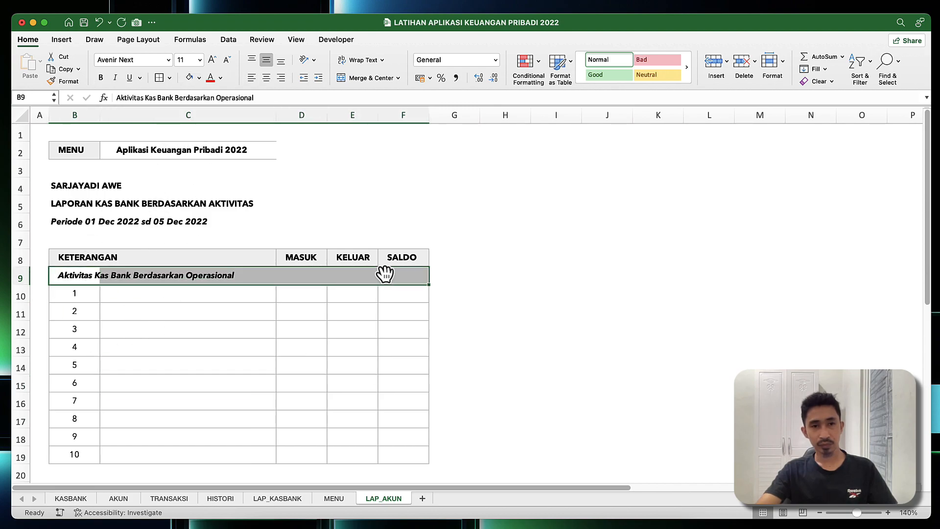
click(191, 81)
click(172, 344)
Step: Copy the formatted section title row B9:F9 into row 20, directly below the numbered rows
scroll(163, 381, down, 1)
scroll(163, 381, down, 4)
click(60, 408)
click(63, 377)
click(61, 393)
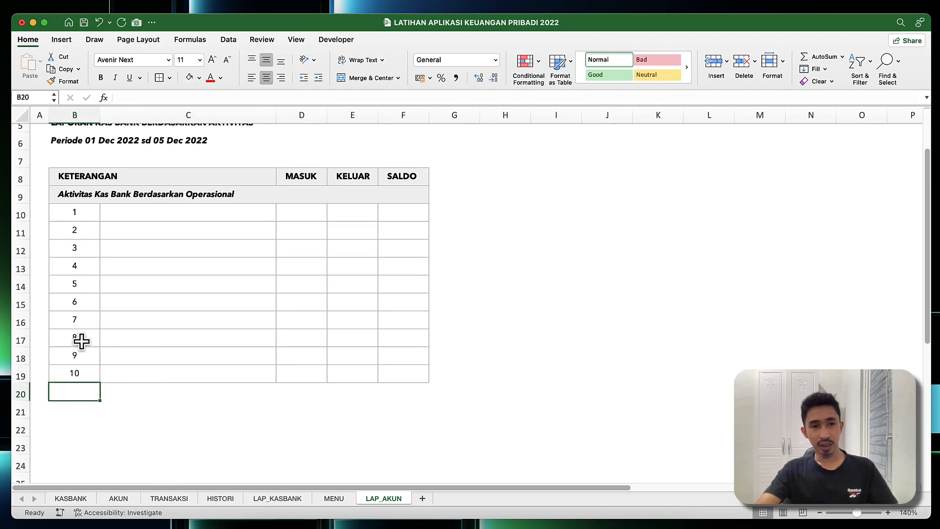
drag(65, 198, 407, 197)
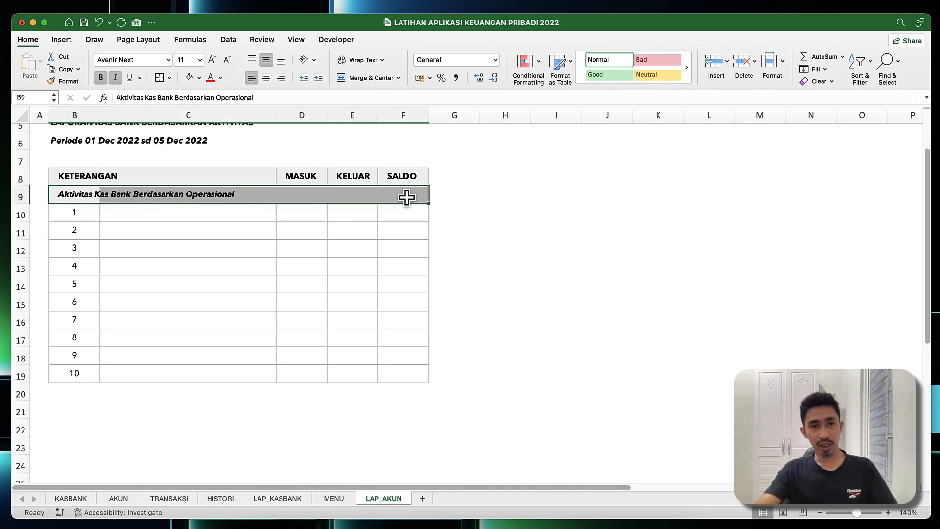
key(super+c)
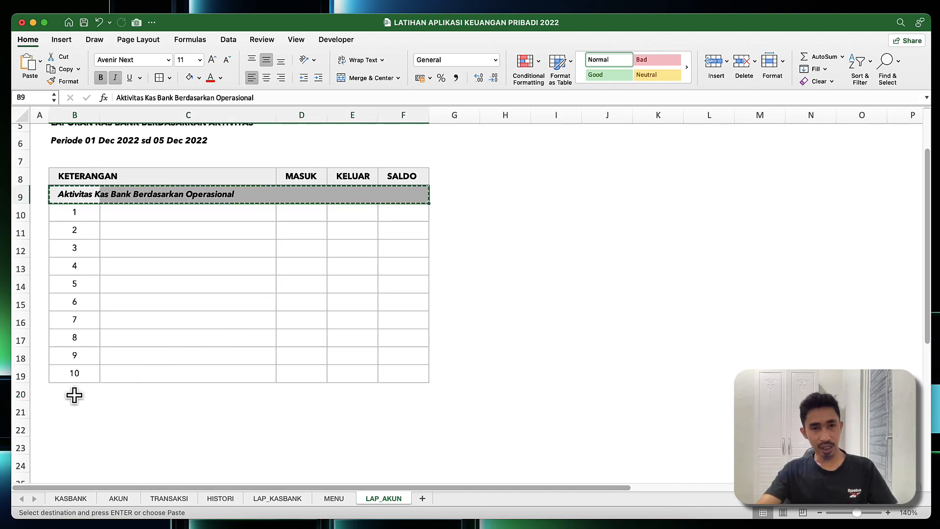
click(76, 392)
key(super+v)
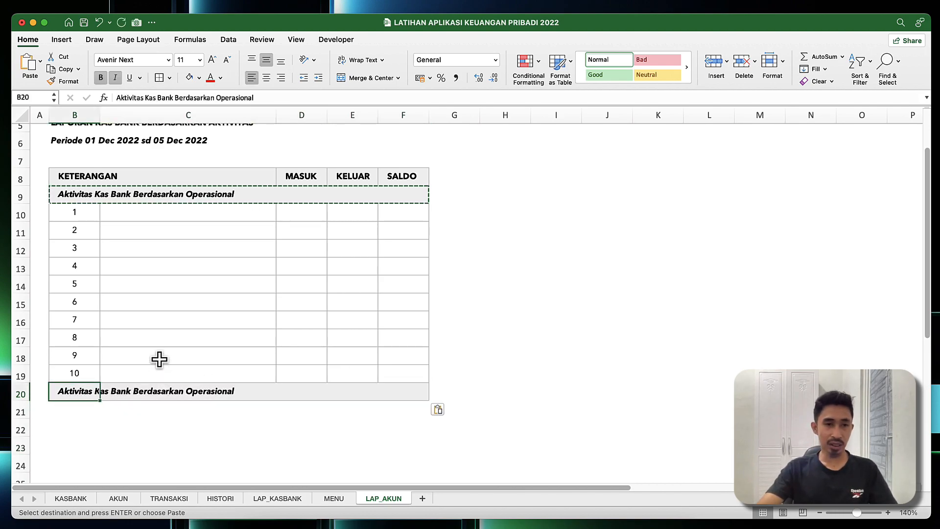
Step: Check the finished example workbook, then label row 20 of the practice report "Total Kas Bank Dari Aktivitas Operasional"
click(35, 411)
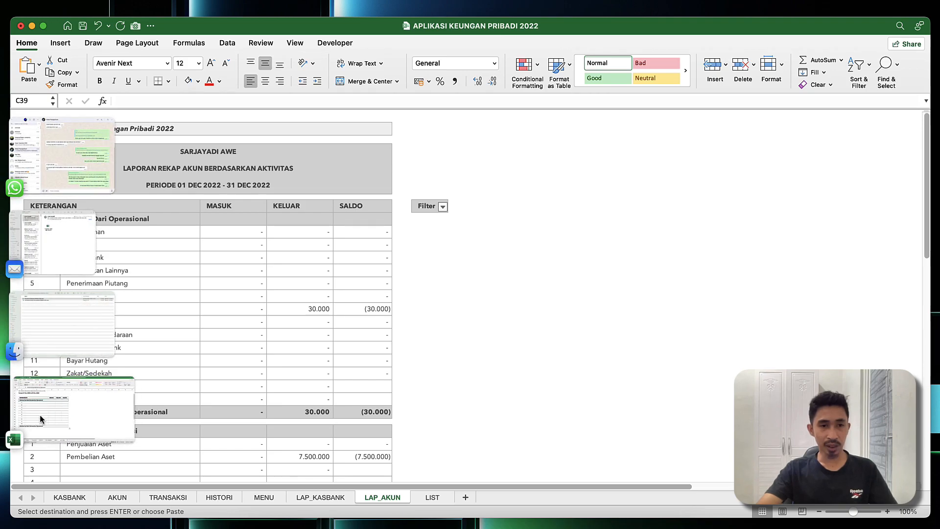
click(43, 415)
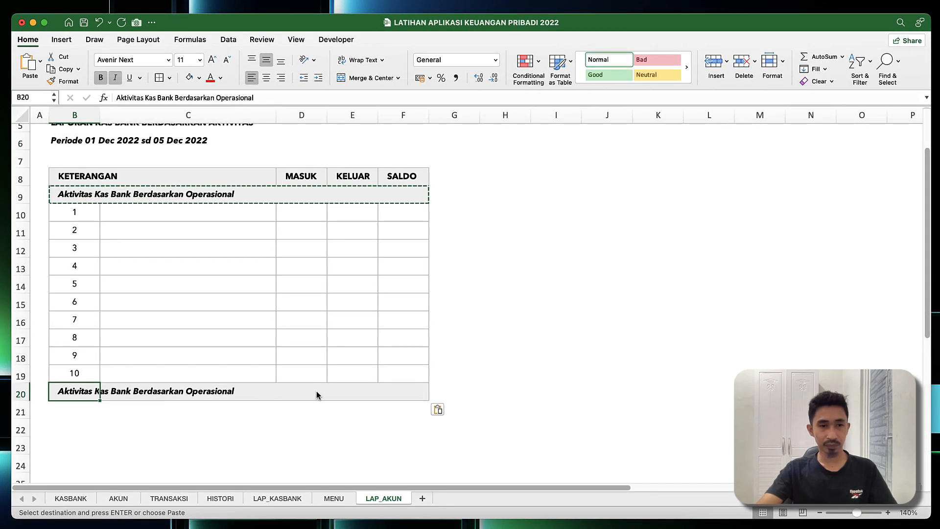
text(Total )
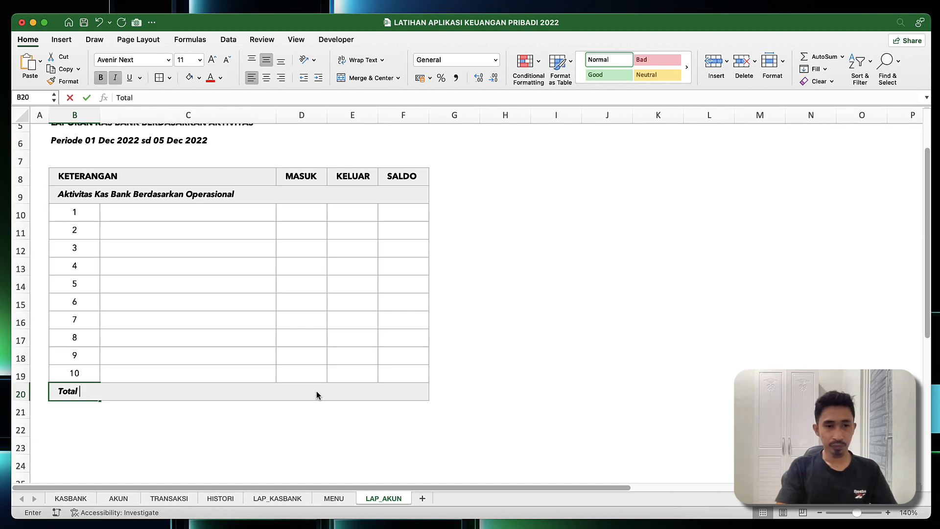
text(Kas Bank Dari Aktiv)
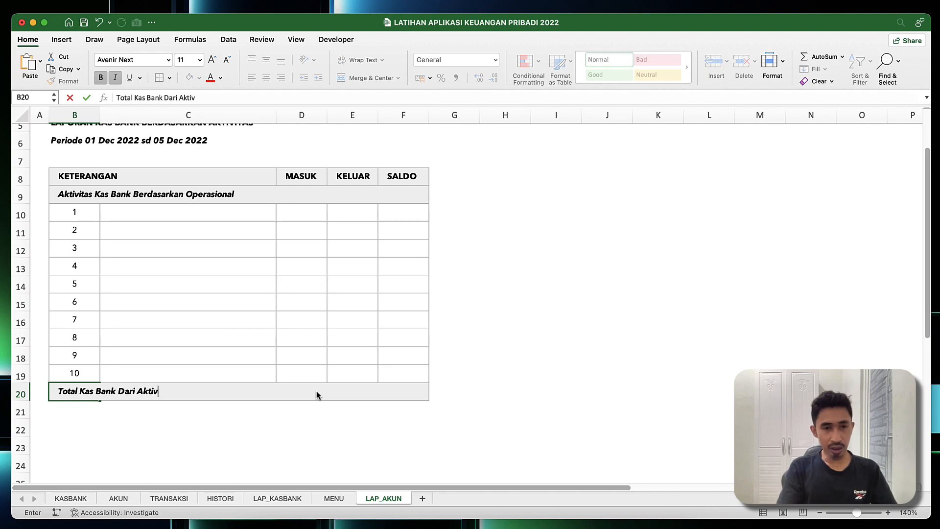
text(itas Op)
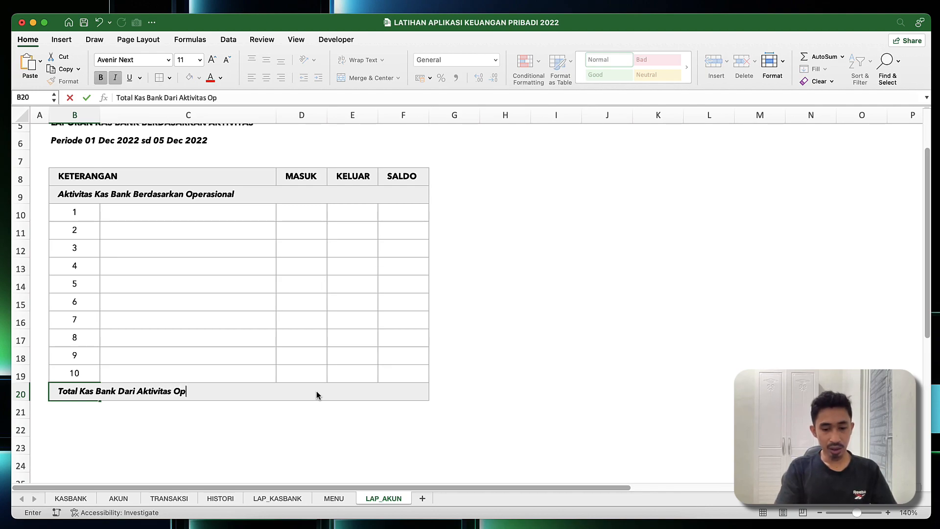
text(erasional)
key(Return)
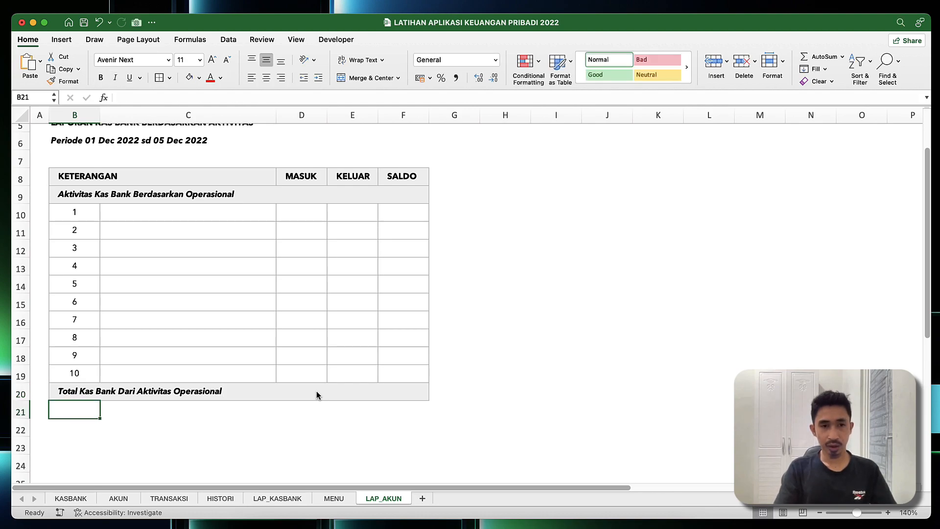
Step: Apply all borders to the MASUK, KELUAR and SALDO cells D20:F20 of the total row
click(150, 361)
click(104, 392)
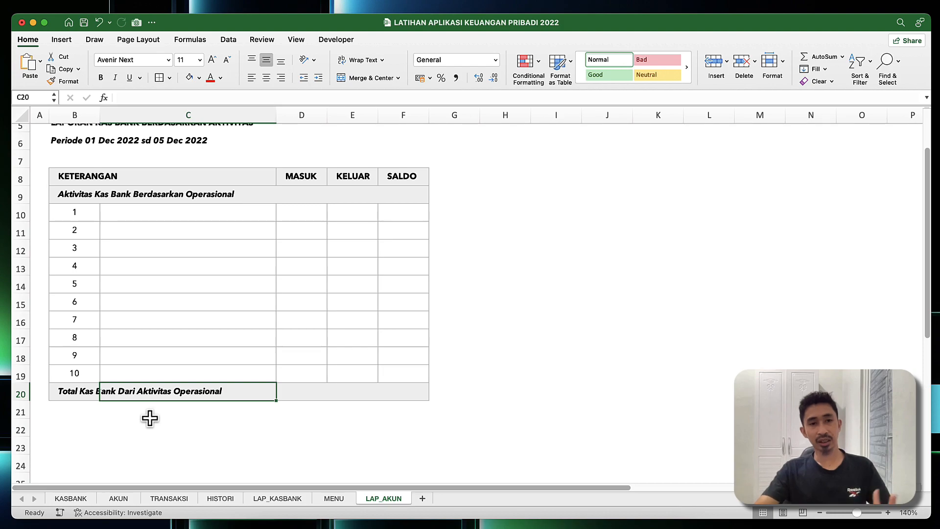
click(323, 391)
click(329, 392)
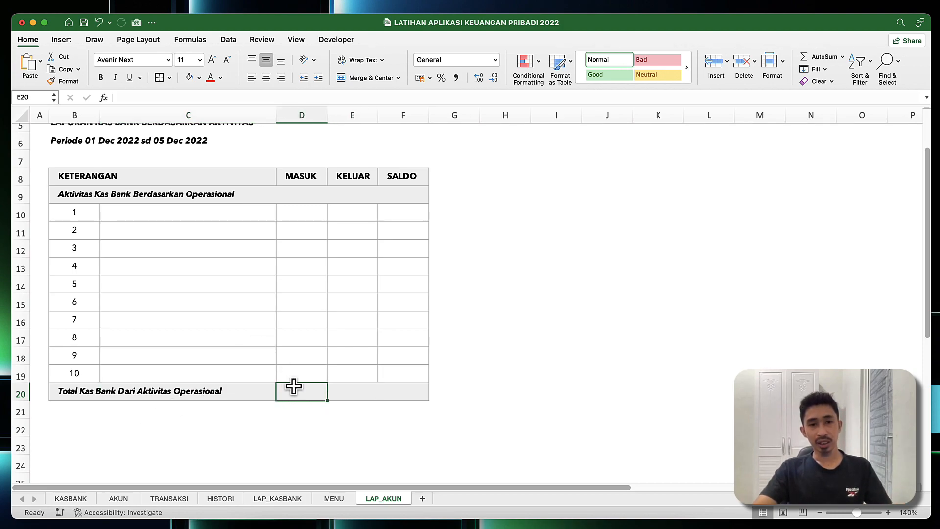
drag(292, 389, 424, 391)
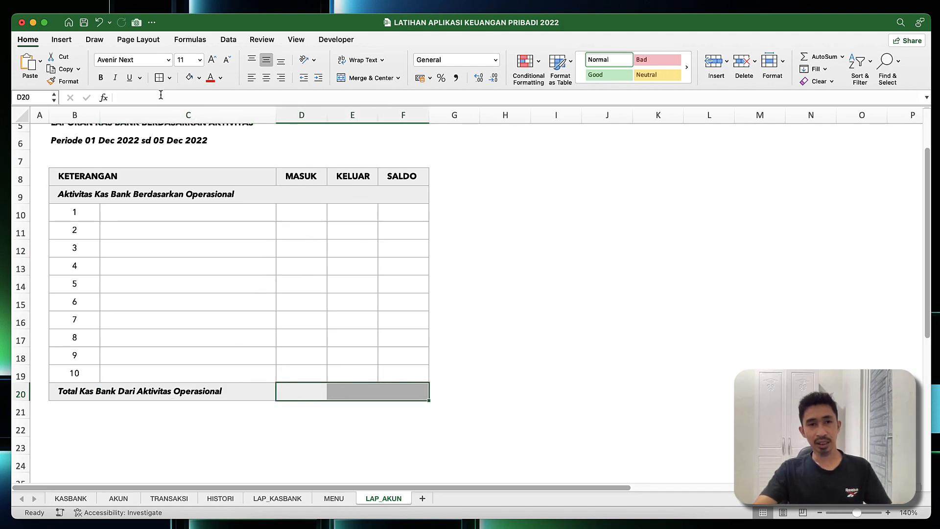
click(169, 79)
click(173, 182)
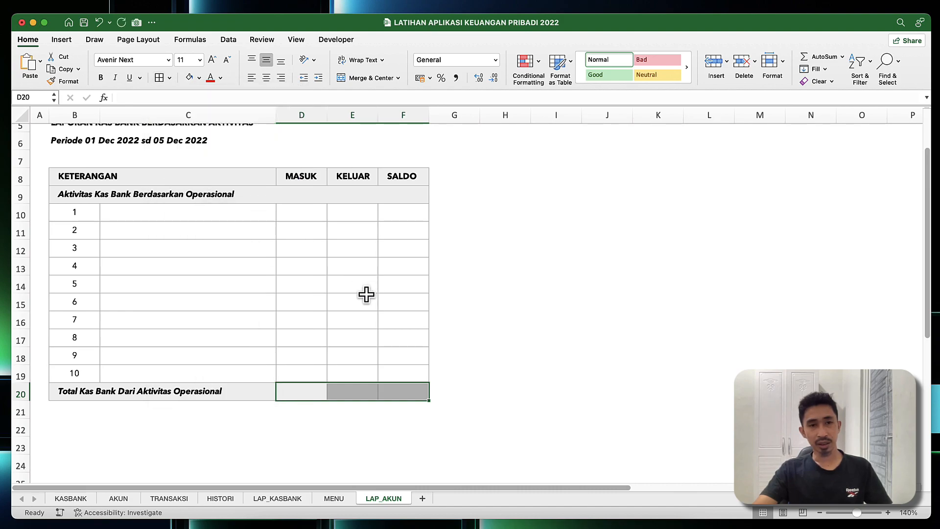
Step: Widen columns D to F equally and apply comma number formatting without decimals to them
click(367, 296)
mouse_move(299, 213)
mouse_down()
mouse_move(401, 310)
mouse_move(409, 378)
mouse_up()
drag(316, 115, 390, 115)
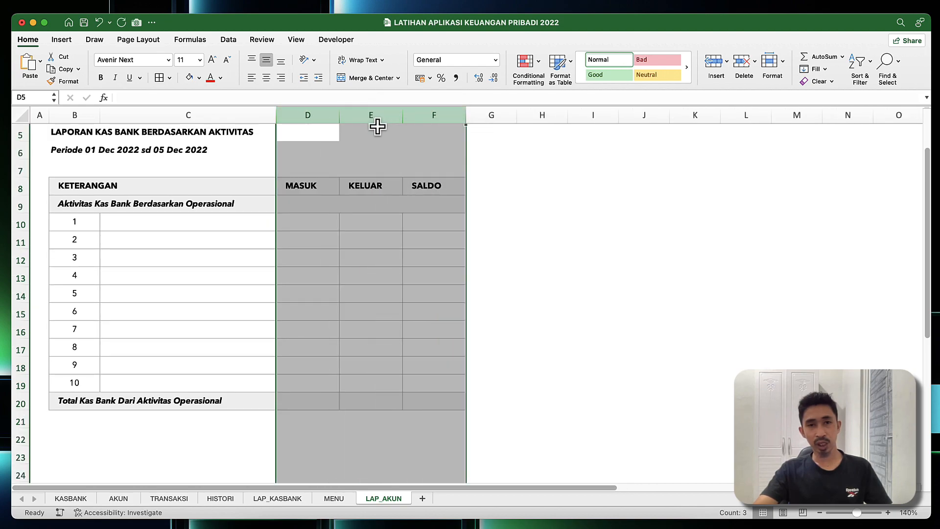
click(456, 78)
click(373, 237)
click(311, 229)
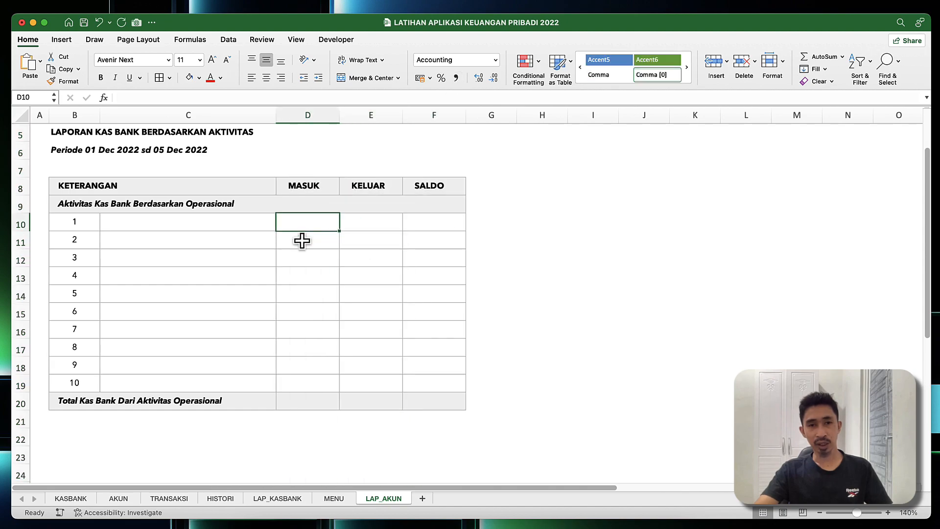
click(161, 224)
click(83, 229)
click(142, 224)
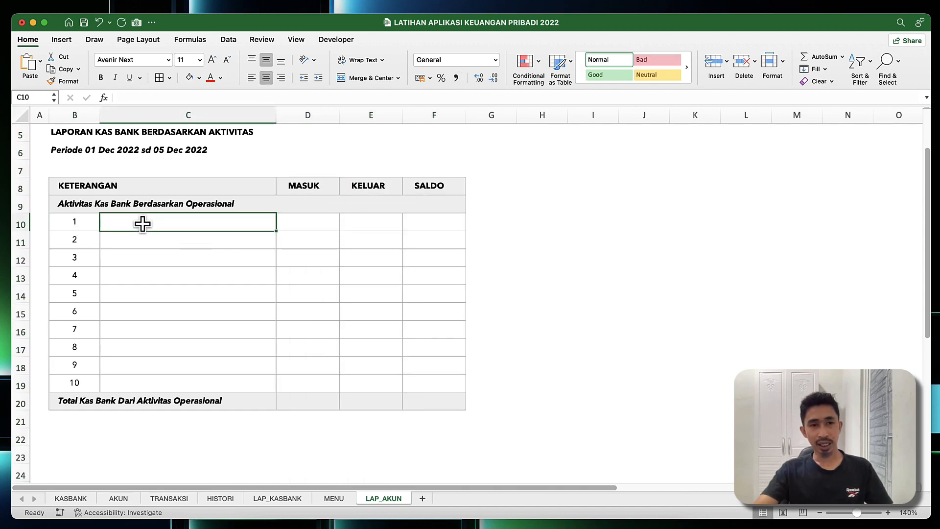
drag(80, 226, 341, 382)
drag(143, 222, 416, 386)
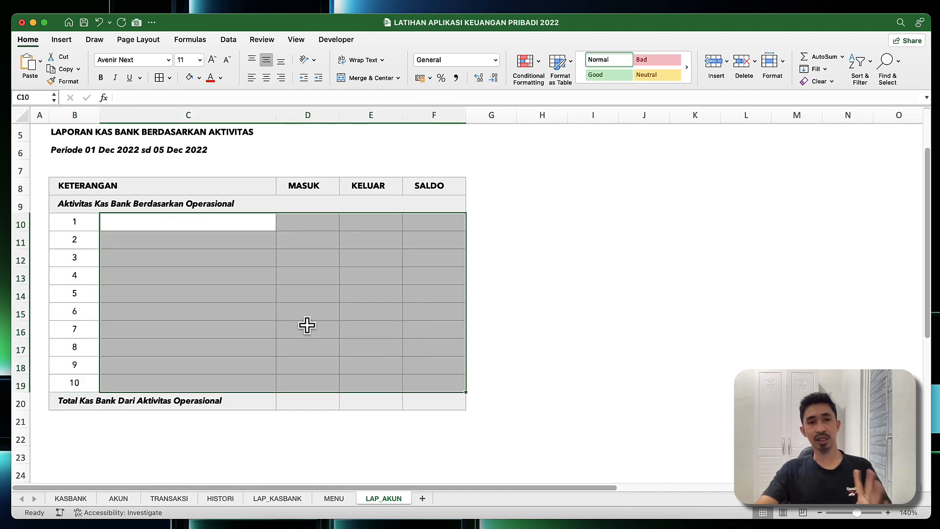
click(168, 226)
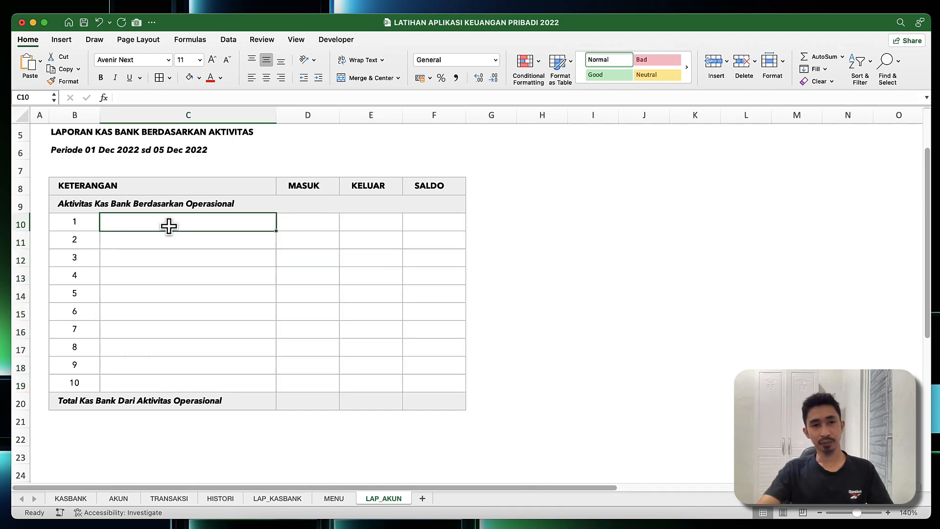
click(170, 243)
drag(167, 221, 167, 378)
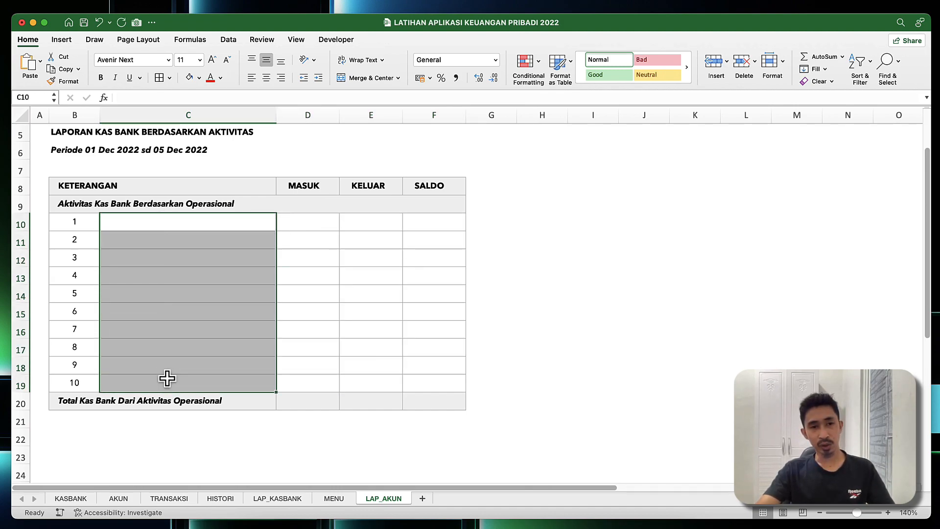
Step: Open the AKUN sheet and review the accounts with their Kategori and Jenis entries
click(118, 499)
drag(169, 229, 188, 396)
drag(299, 266, 309, 339)
click(393, 294)
drag(293, 260, 311, 351)
click(361, 322)
drag(292, 266, 301, 366)
click(453, 208)
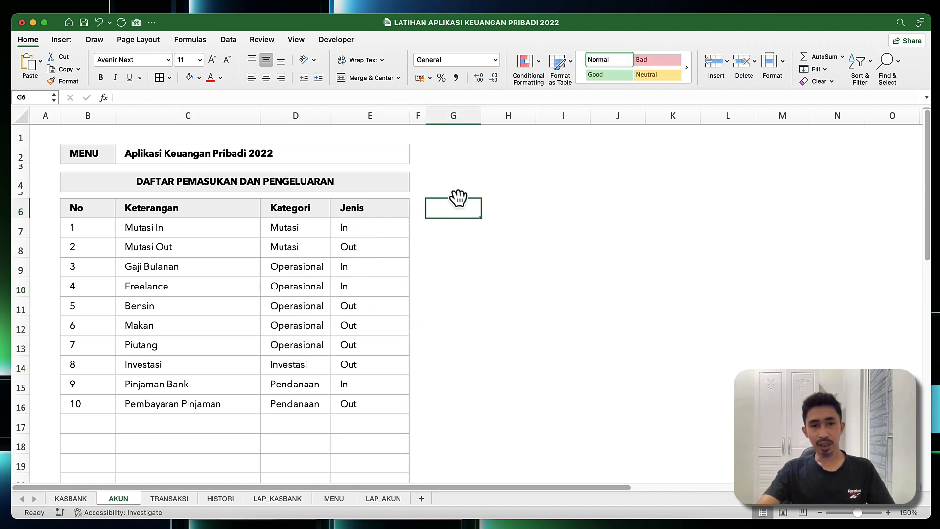
click(380, 246)
Step: Enter the header KB in G6, beside the account list's header row
click(445, 210)
text(KB)
key(Return)
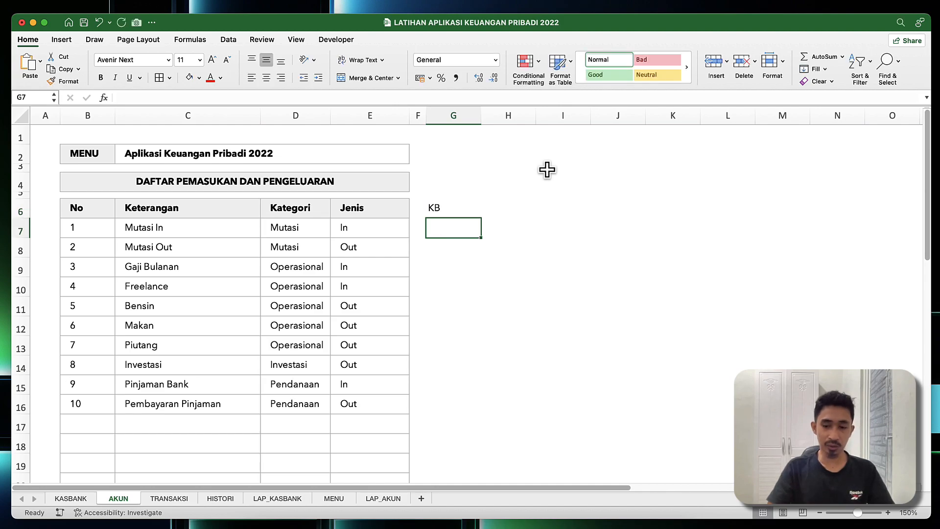
key(Up)
key(Down)
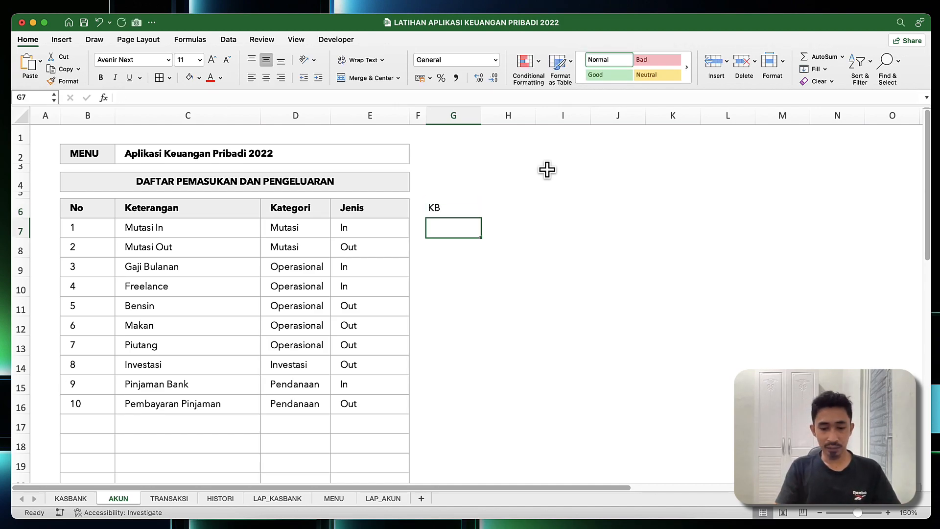
Step: Start an IF formula in G7 that returns empty text when B7 is empty: =if(B7="";"";
text(=)
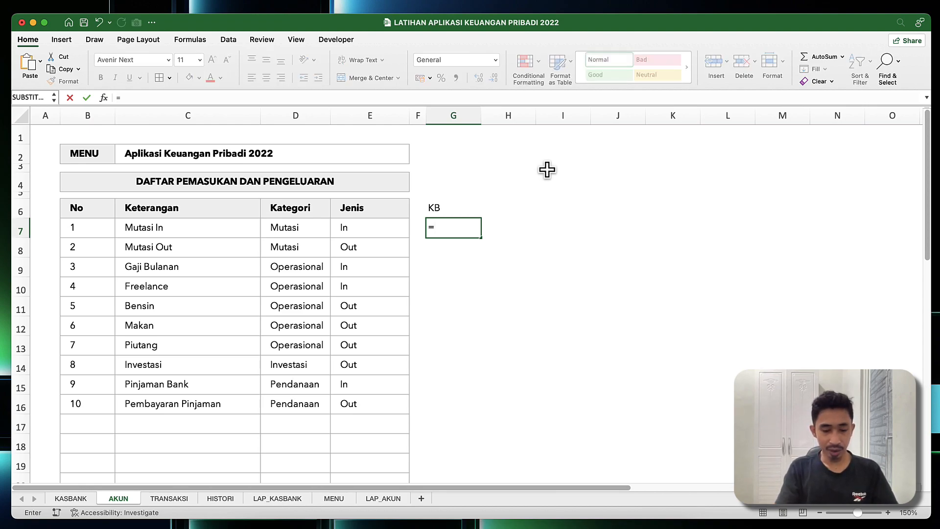
text(if()
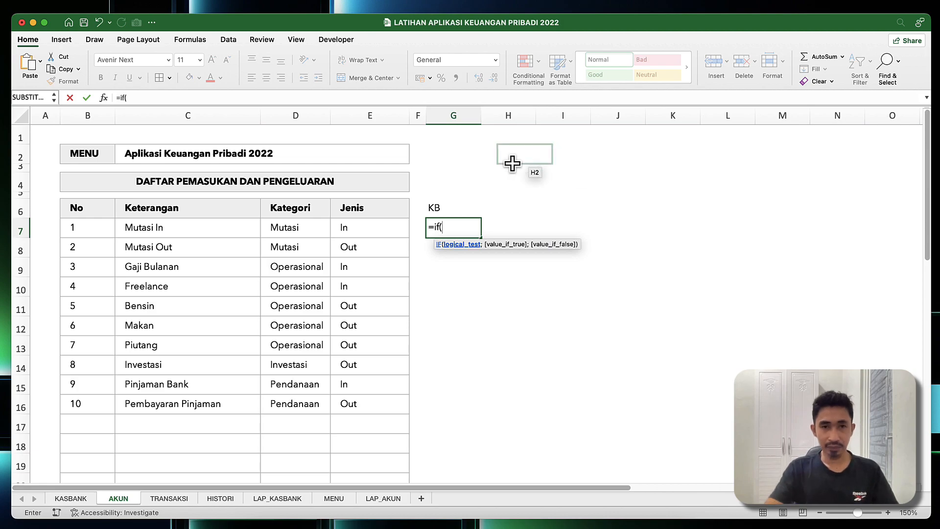
click(100, 232)
text(="";)
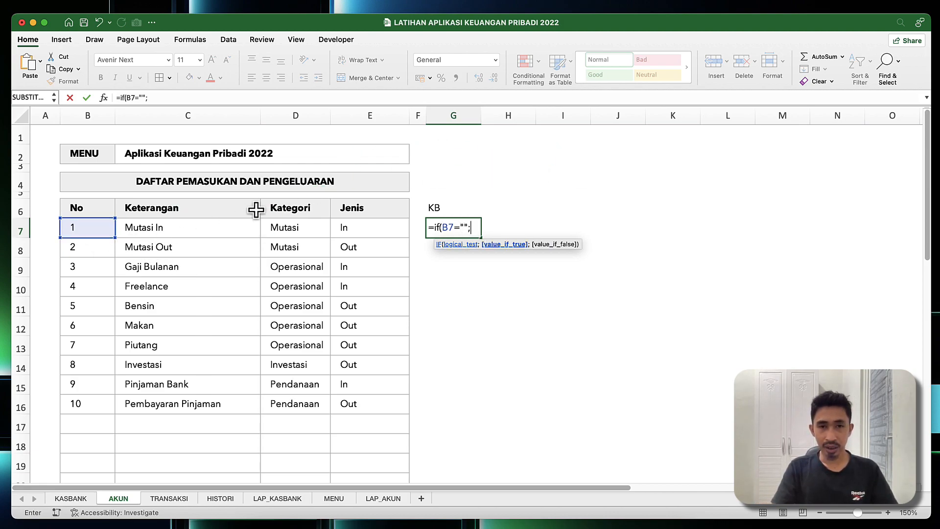
text("";)
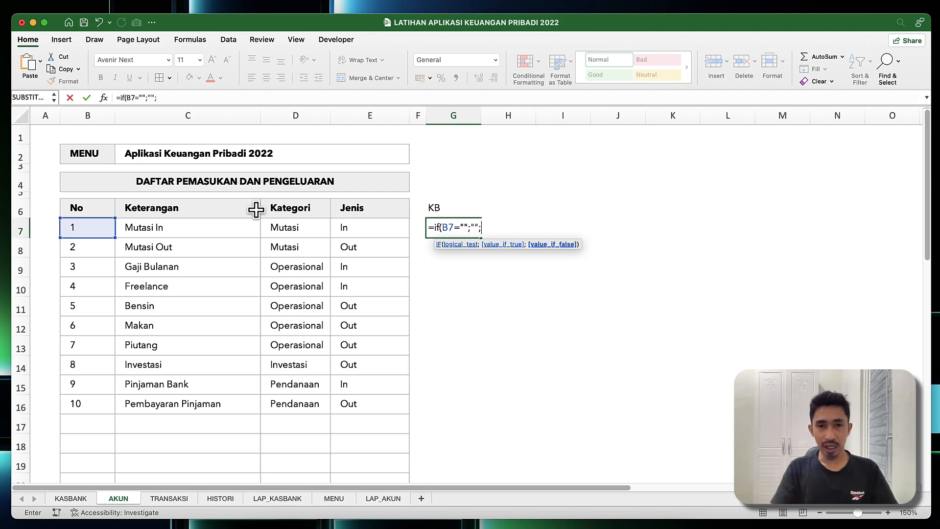
Step: Add COUNTIF as the false result of the G7 formula, with the range $D$7:D7 whose starting cell is absolute
text(Cou)
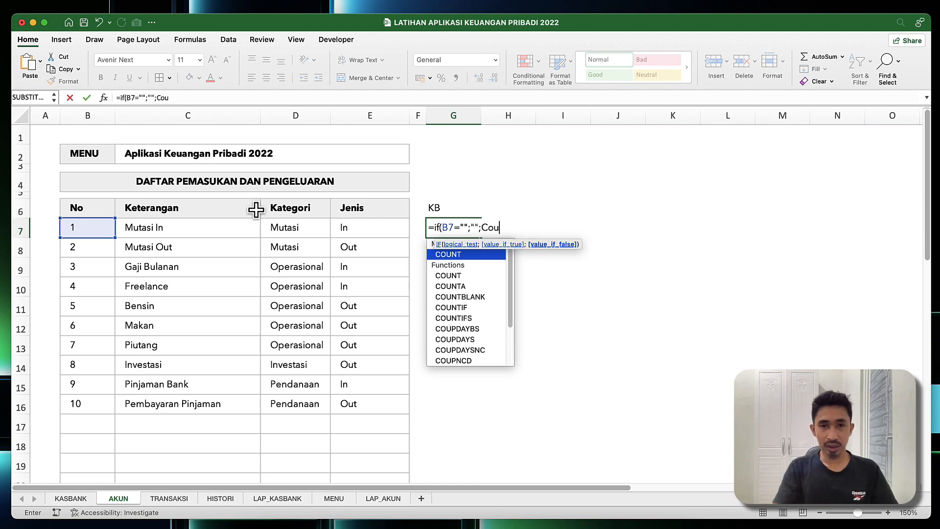
double_click(447, 308)
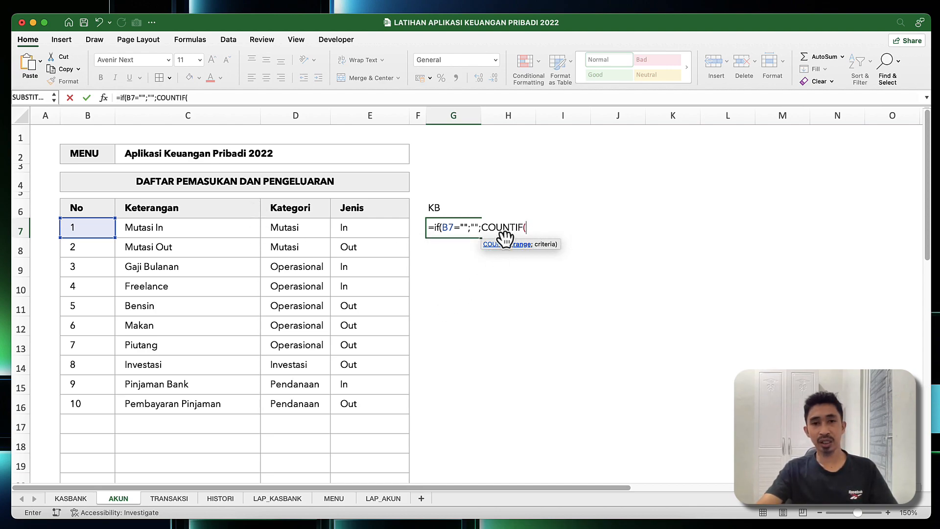
click(183, 226)
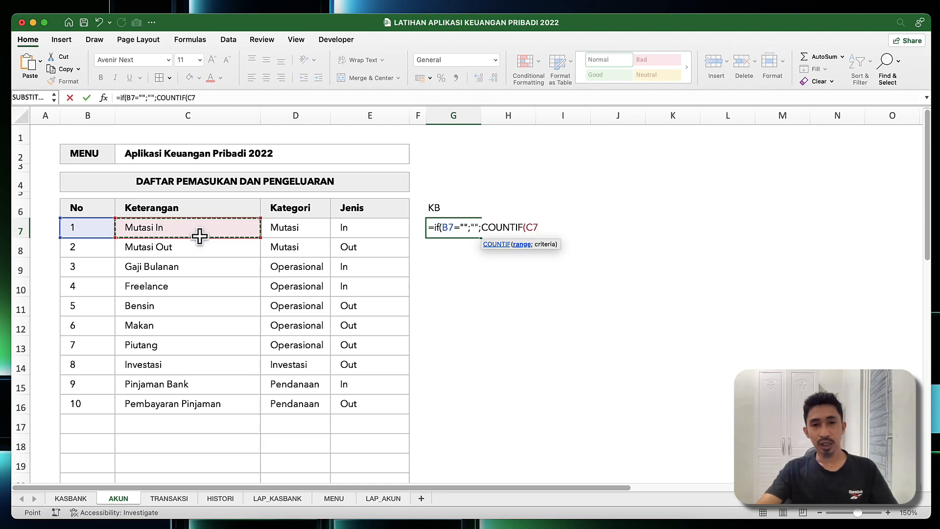
click(280, 233)
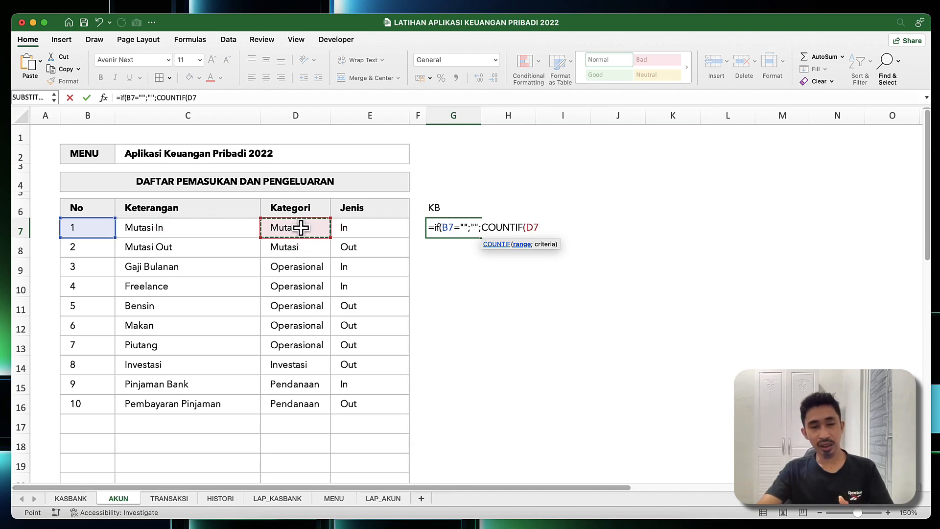
text(:)
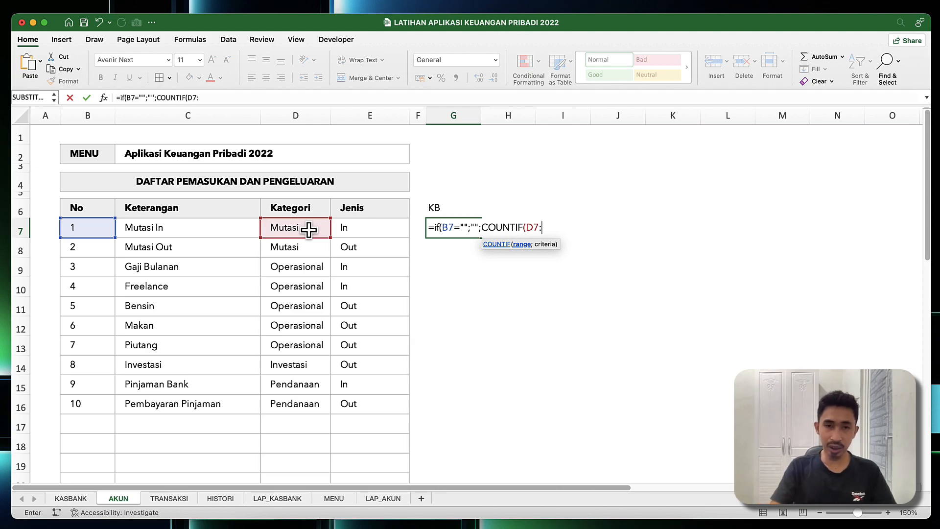
click(296, 229)
click(535, 228)
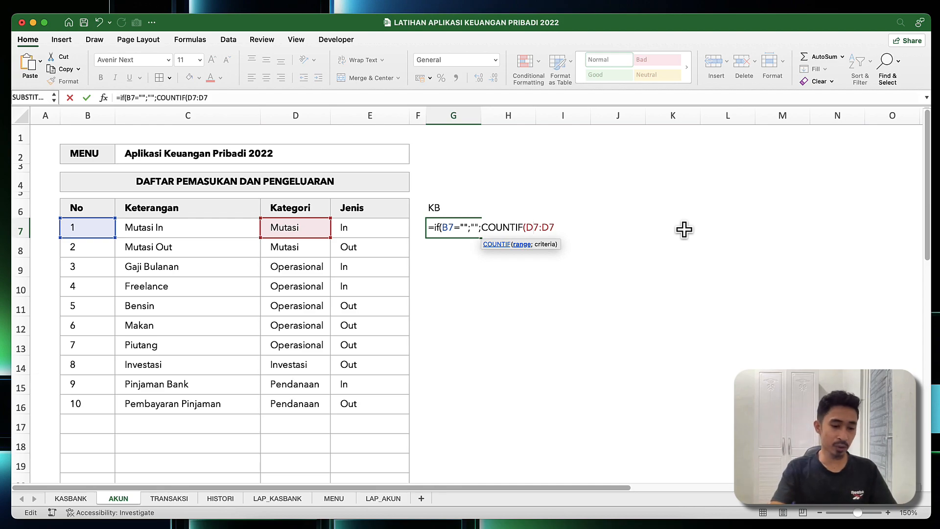
key(F4)
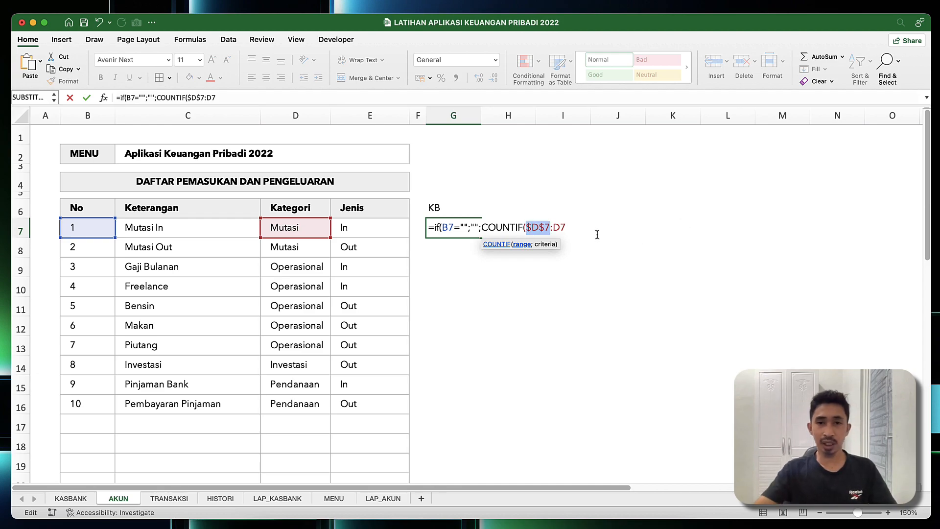
Step: Complete the G7 formula with D7 as the COUNTIF criteria, append &D7, and accept the closing-parenthesis correction
click(566, 228)
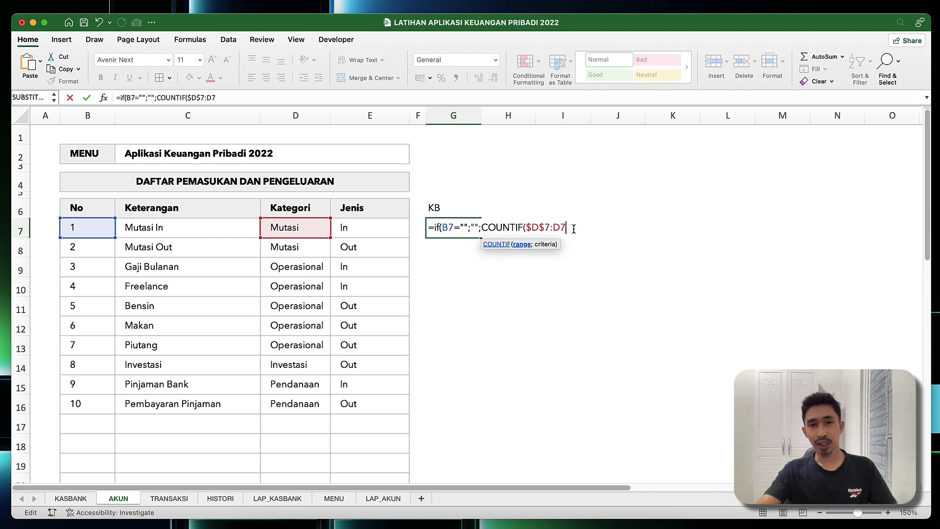
text(;)
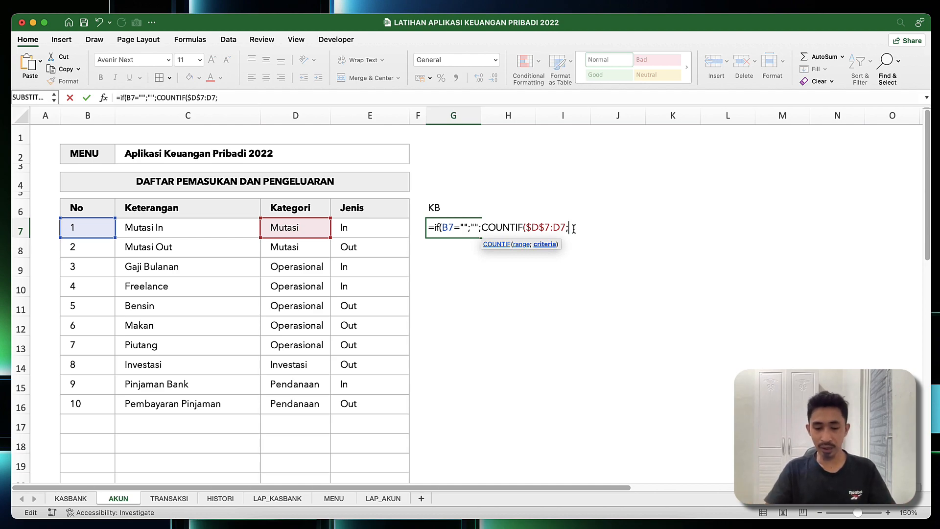
text(D)
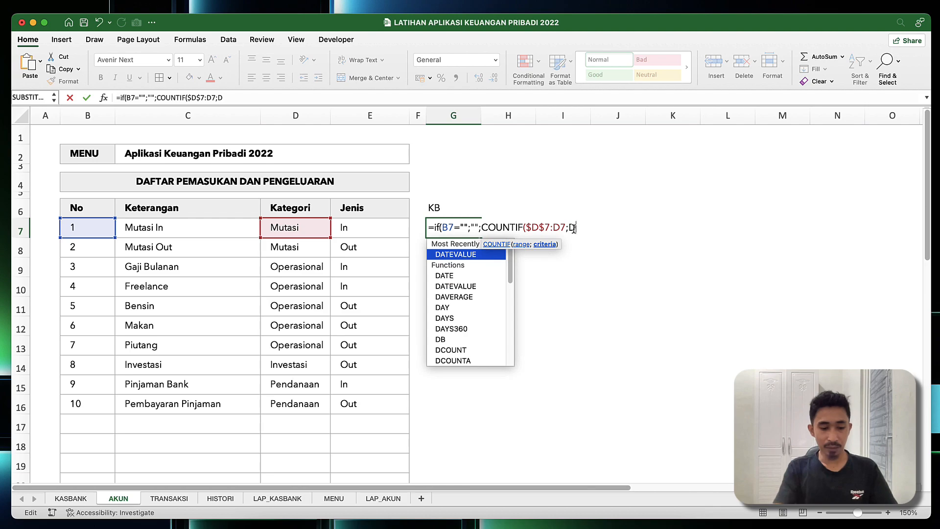
text(7)
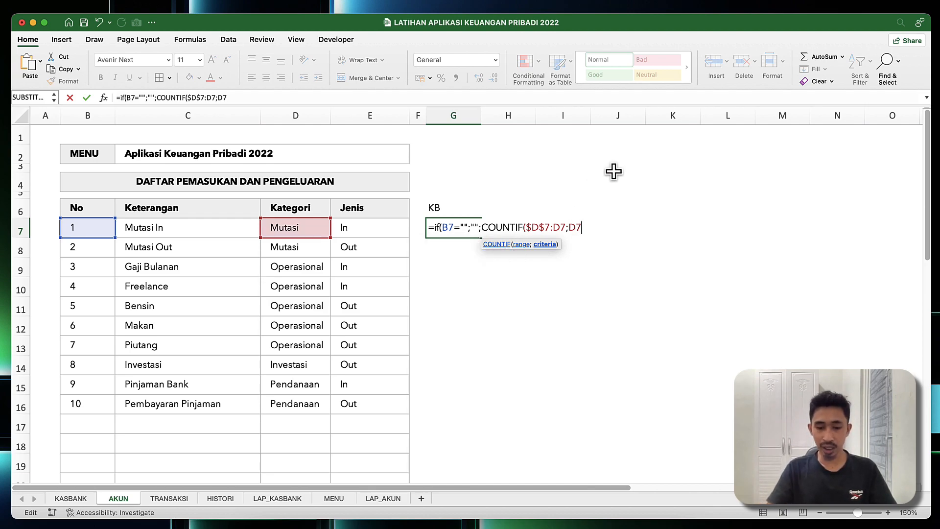
text())
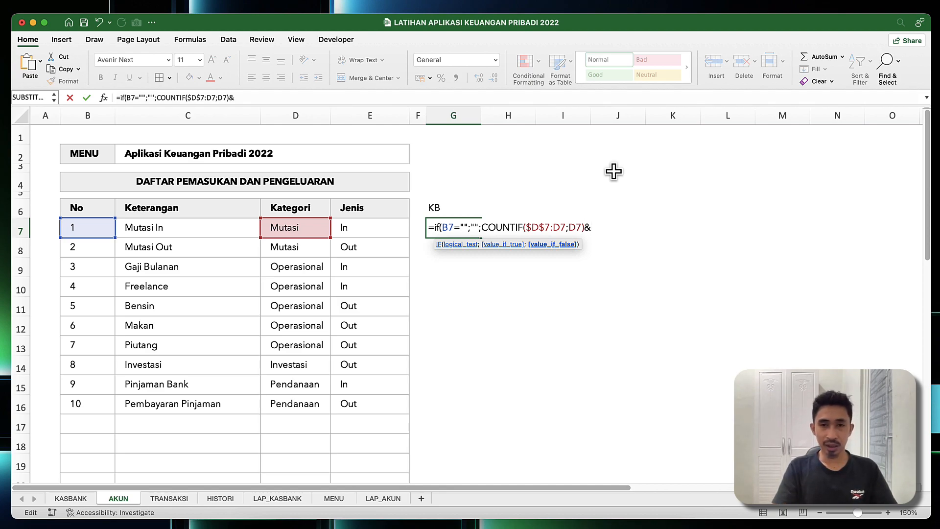
text(&D7)
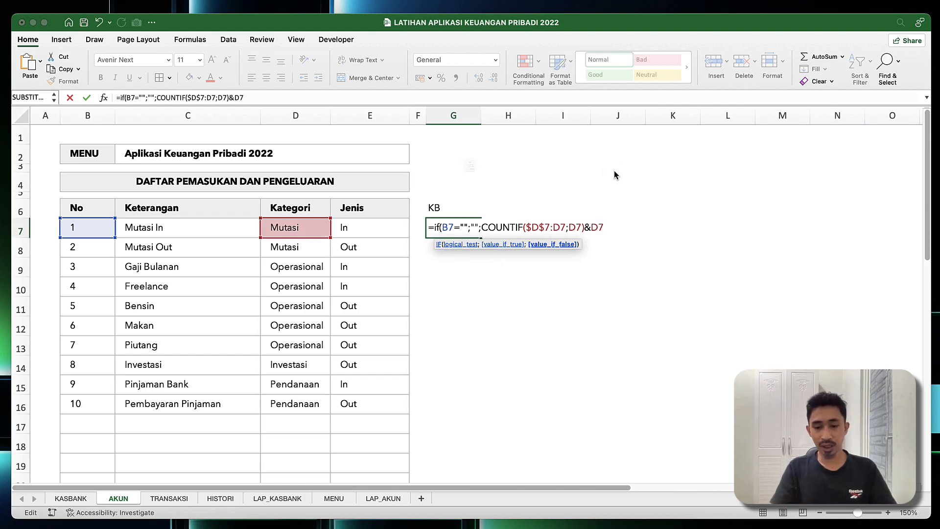
key(Return)
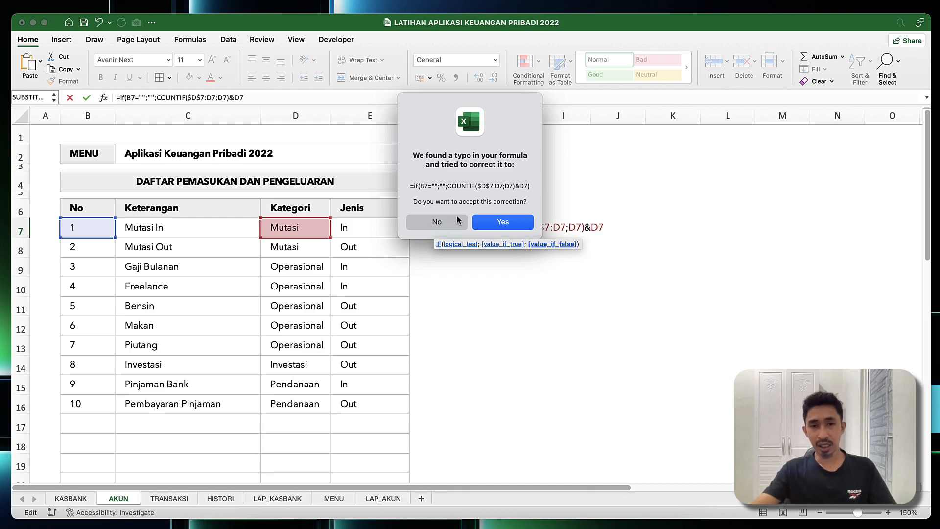
click(496, 223)
click(470, 290)
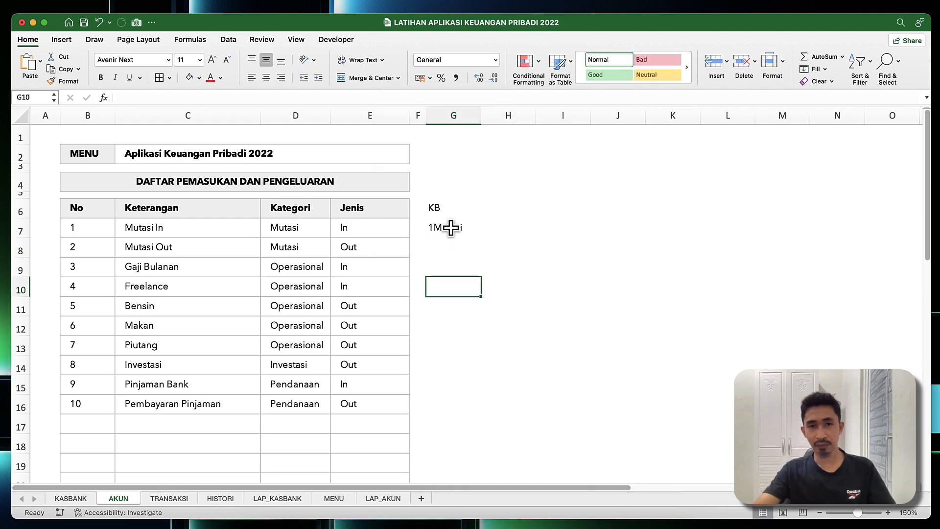
Step: Check the G7 code against the Kategori entries and fill its formula down to G18
click(449, 226)
click(313, 226)
click(445, 229)
drag(294, 229, 294, 401)
drag(308, 229, 307, 239)
click(478, 229)
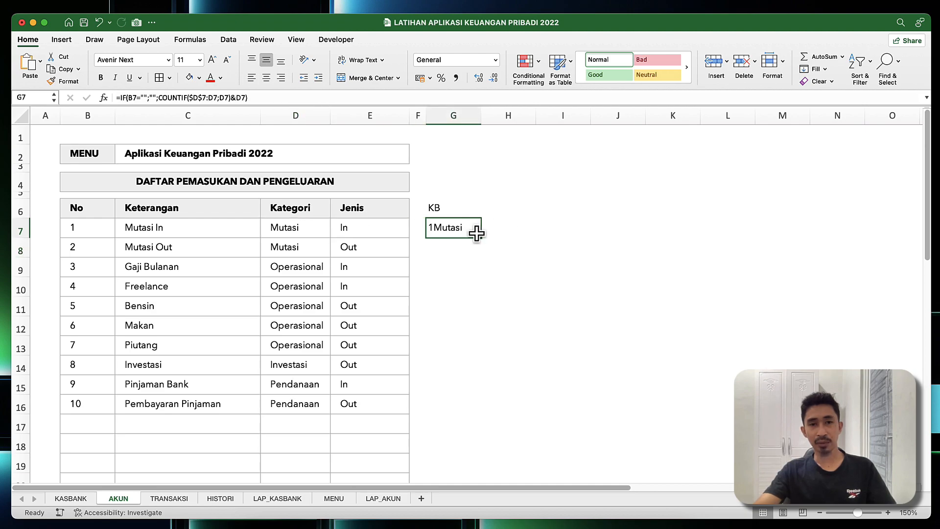
drag(480, 239, 481, 451)
click(449, 392)
drag(442, 269, 440, 344)
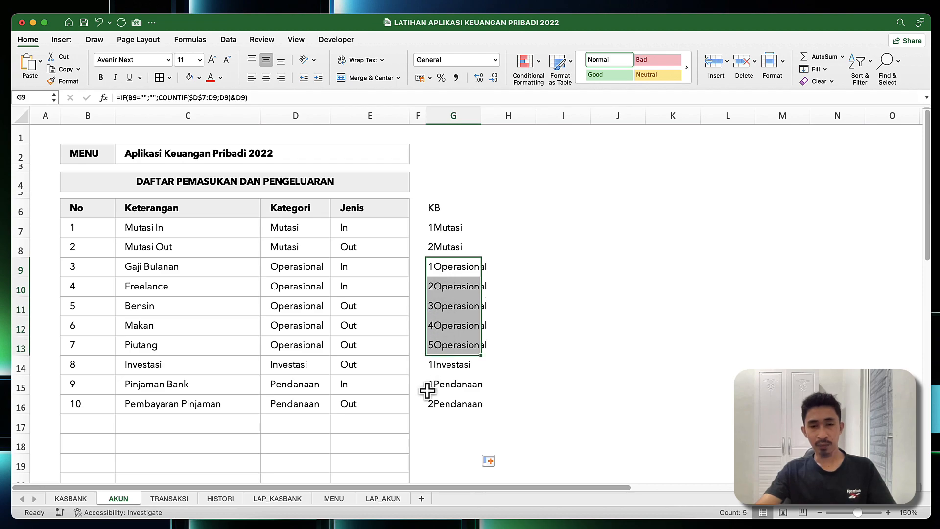
Step: Extend the KB formula from G16 down to G28 and widen column G to fit the codes
scroll(371, 338, down, 5)
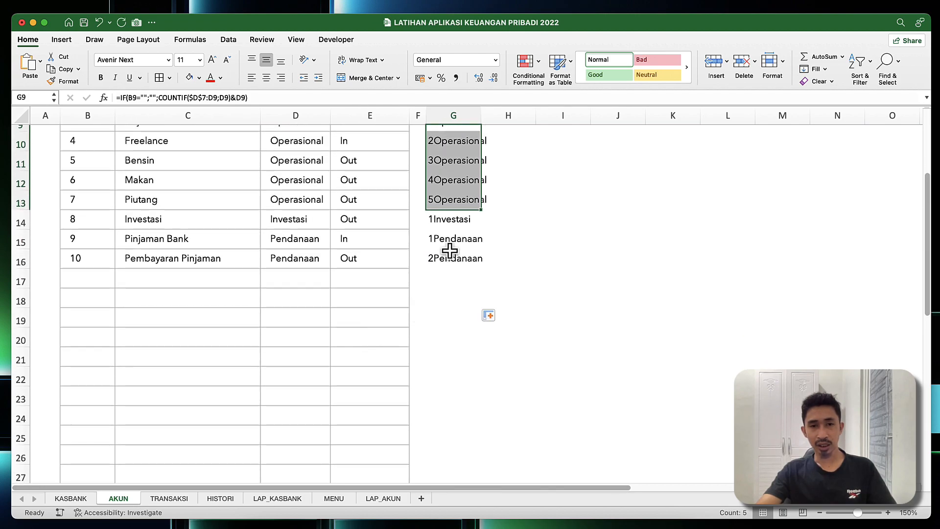
click(441, 264)
scroll(460, 321, down, 4)
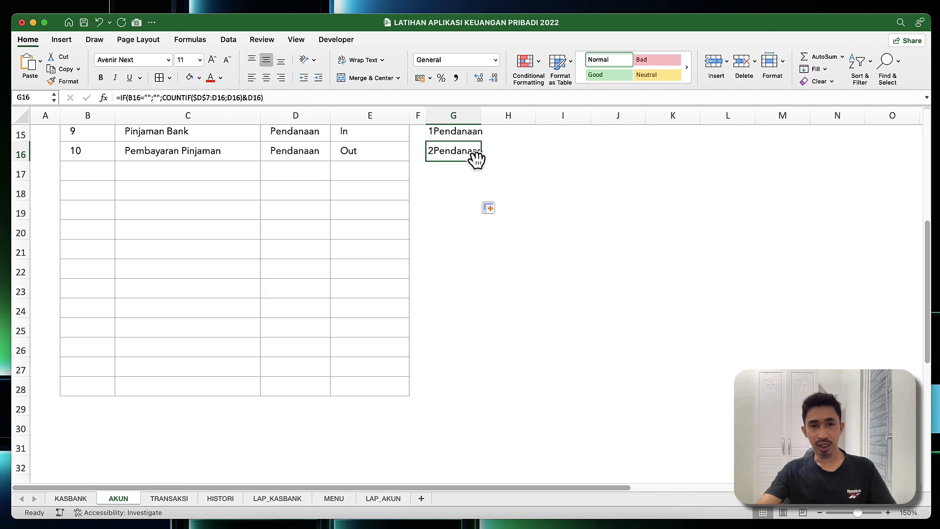
drag(480, 161, 457, 375)
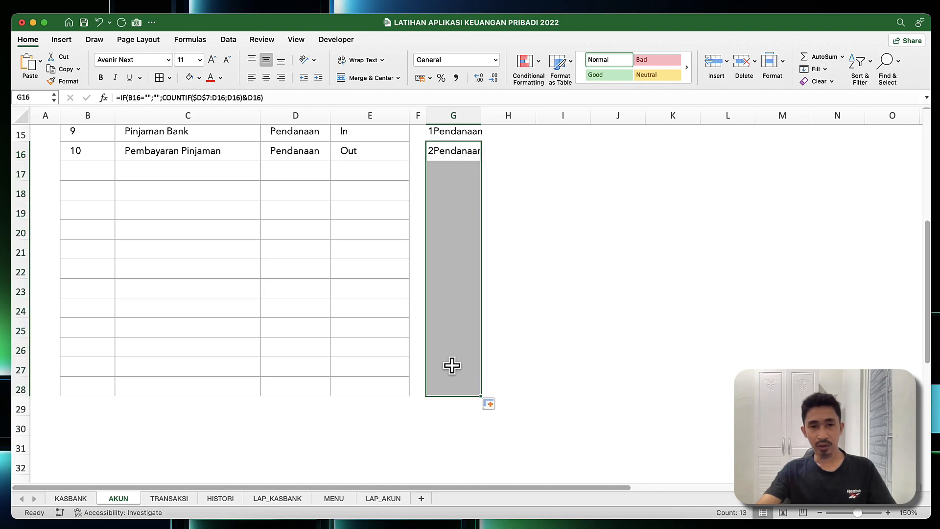
click(441, 280)
scroll(441, 280, down, 4)
scroll(441, 280, up, 13)
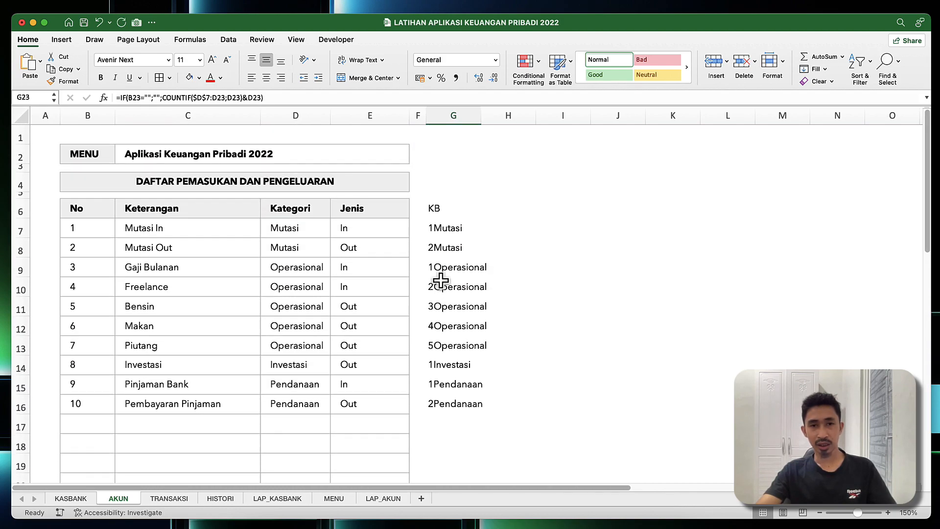
drag(480, 118, 490, 118)
Step: Jump to the named range ak_ket and check which rows of the account list it covers
click(286, 245)
click(167, 227)
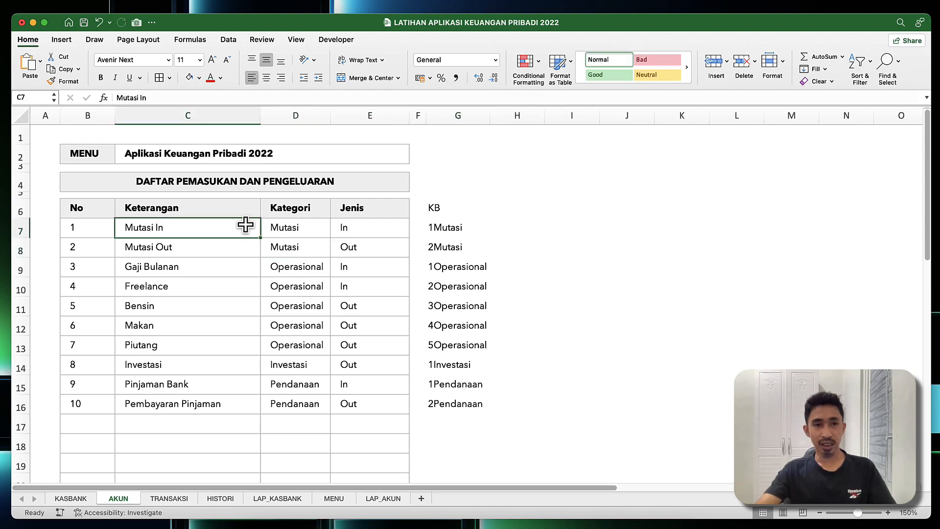
click(55, 101)
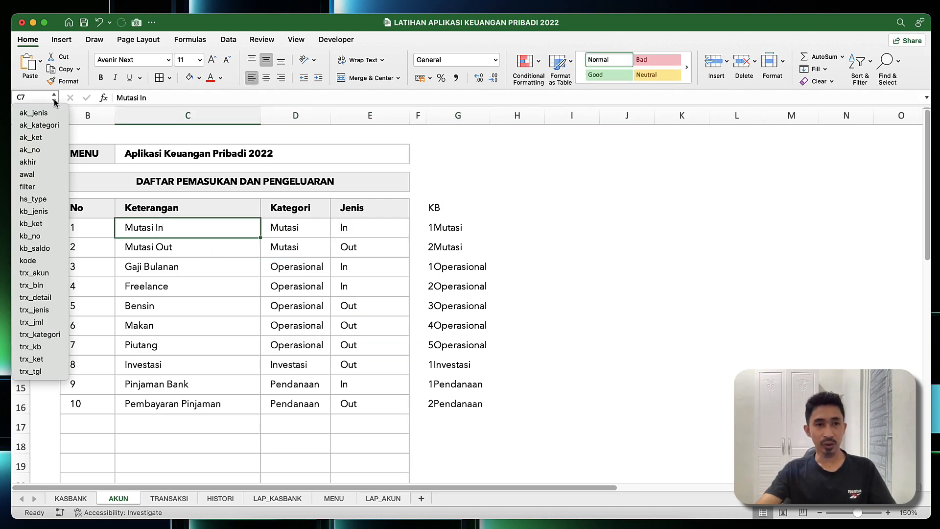
click(35, 138)
scroll(200, 260, down, 5)
scroll(201, 257, up, 6)
click(449, 218)
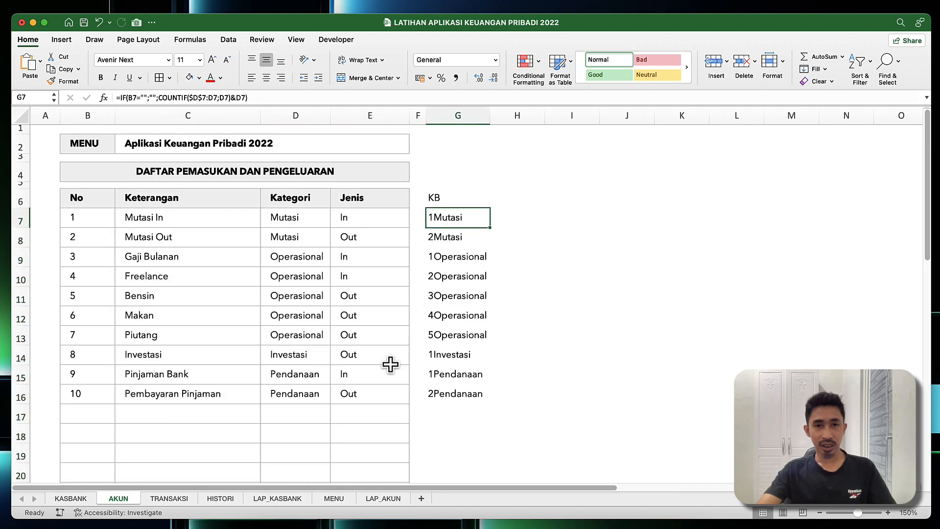
scroll(390, 364, down, 15)
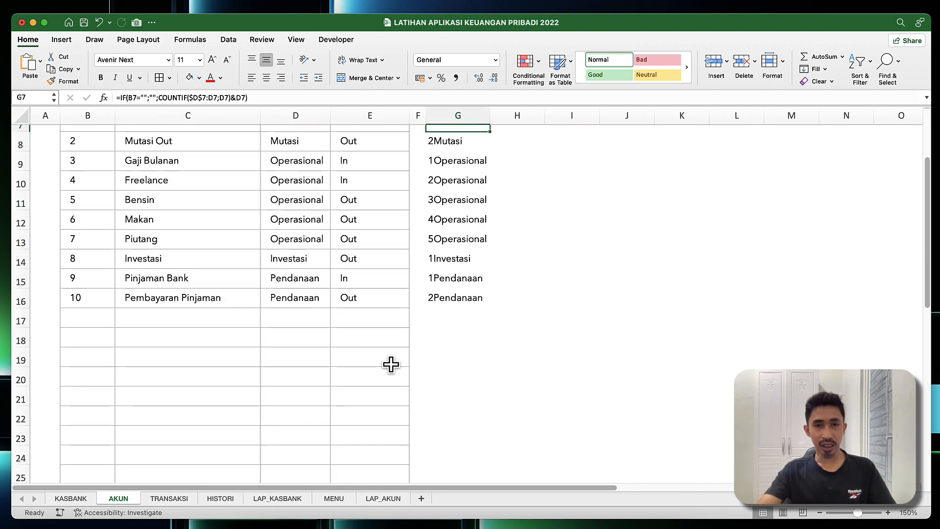
click(449, 342)
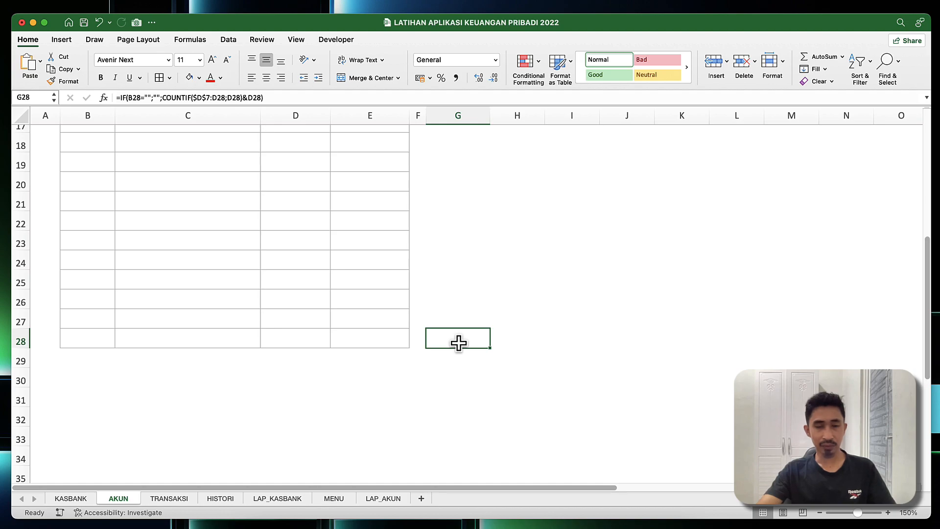
scroll(463, 252, right, 3)
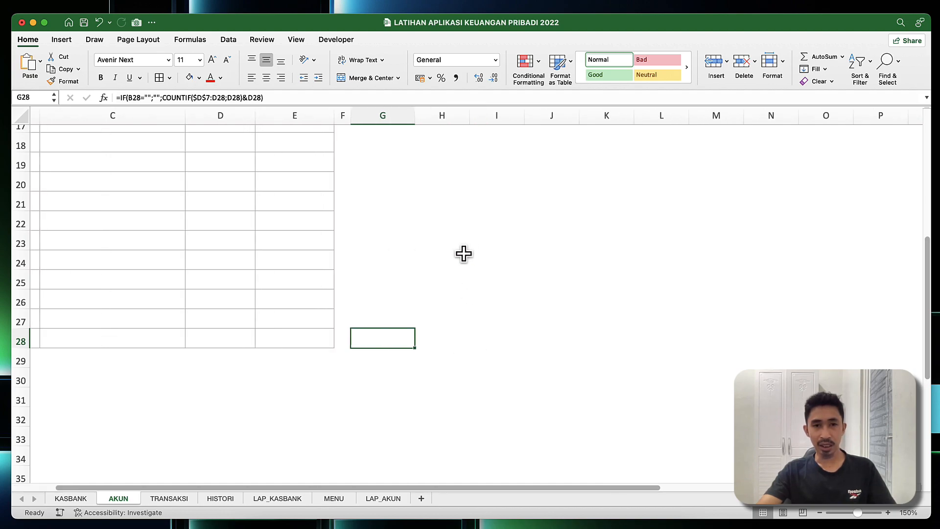
scroll(463, 253, left, 2)
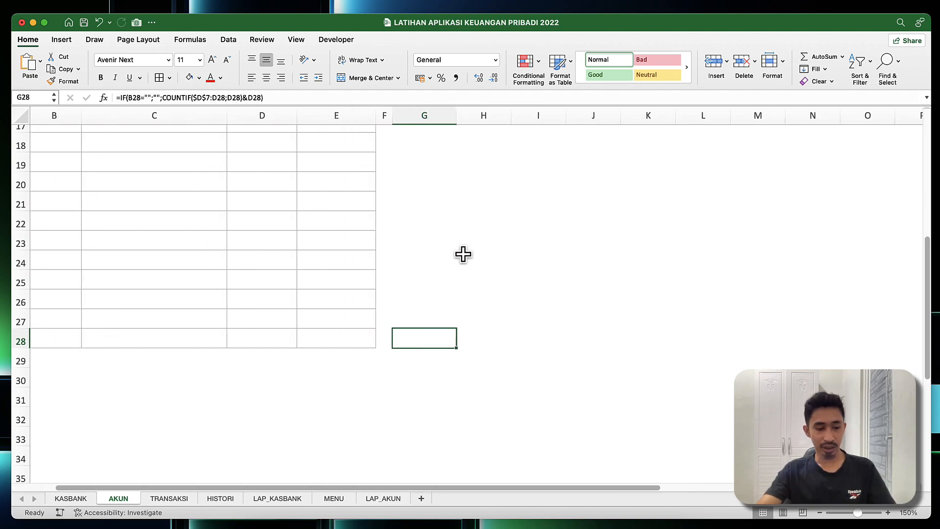
mouse_move(424, 347)
mouse_down()
mouse_move(424, 356)
mouse_move(425, 349)
mouse_up()
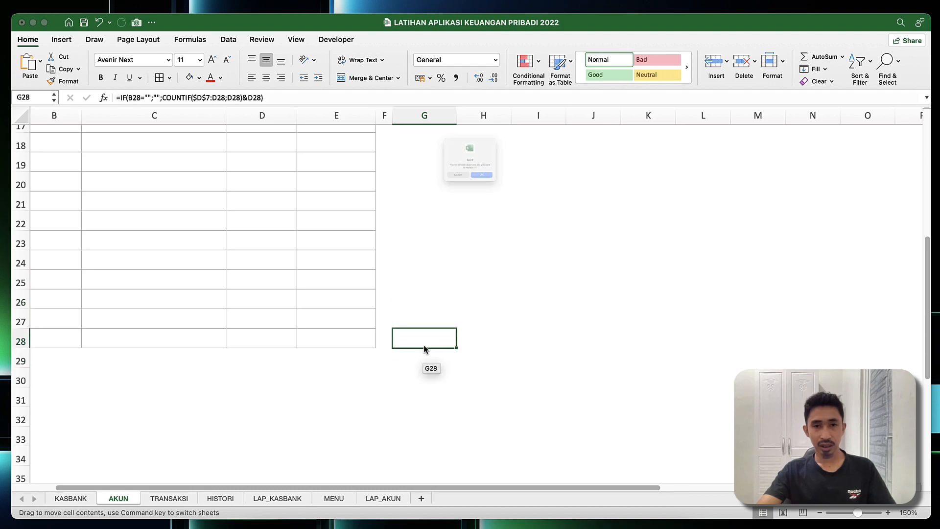
click(441, 206)
Step: Select the KB codes in G7:G28 and name the range ak_kb
click(427, 335)
scroll(426, 332, right, 1)
scroll(426, 332, left, 2)
scroll(433, 284, down, 3)
scroll(433, 284, up, 4)
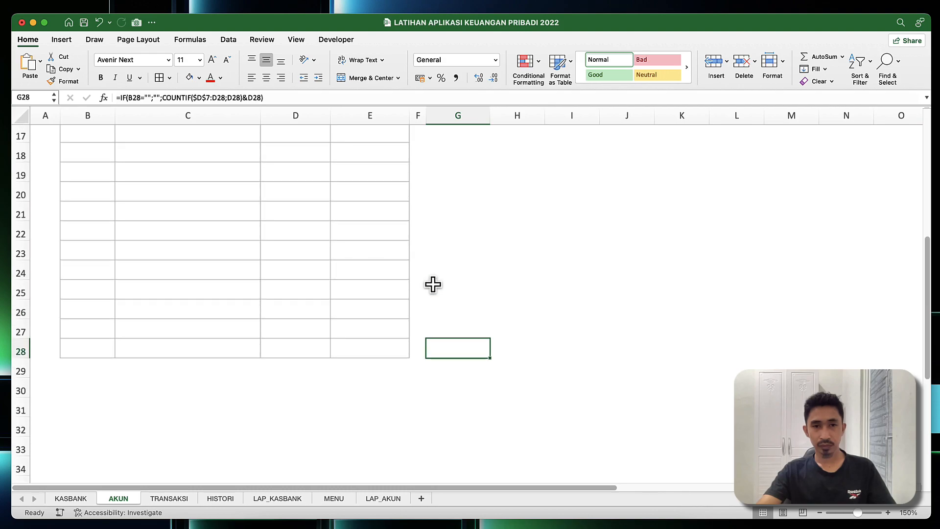
scroll(433, 284, up, 3)
scroll(433, 281, up, 4)
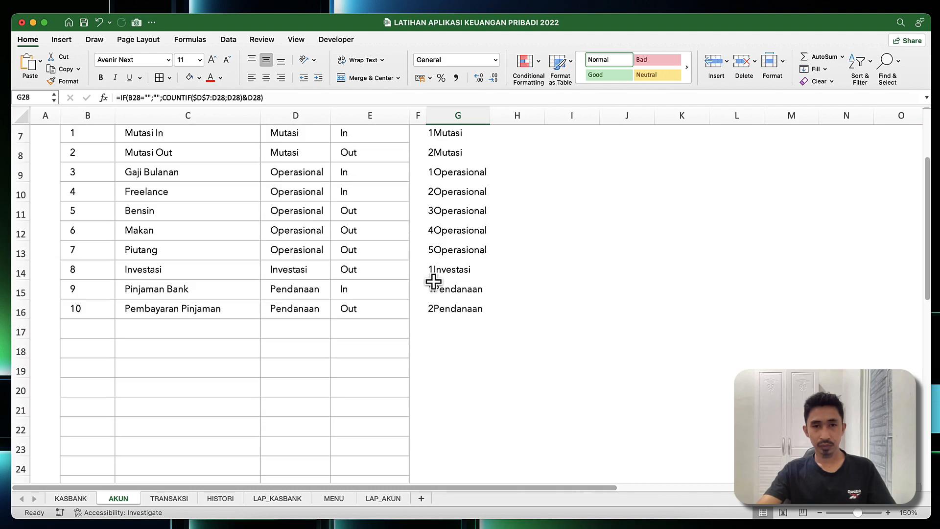
shift+click(455, 186)
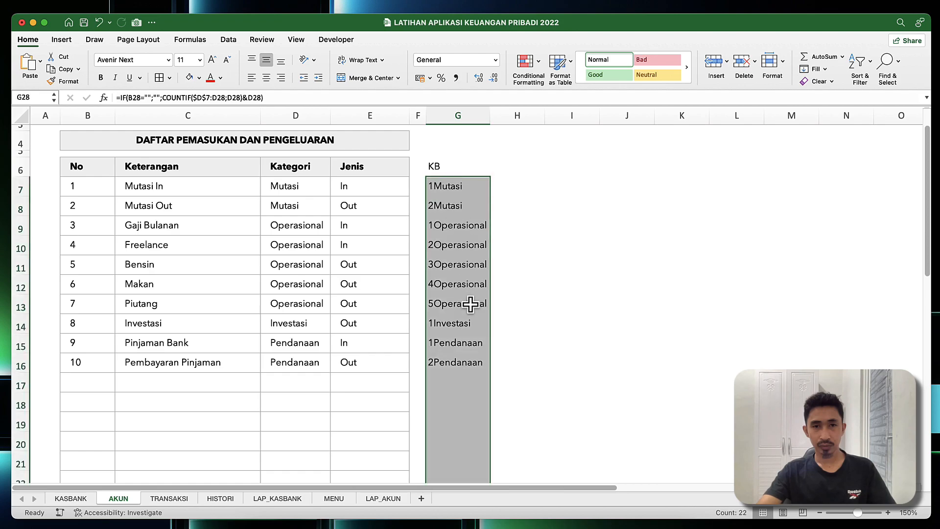
scroll(470, 306, down, 5)
scroll(471, 305, up, 7)
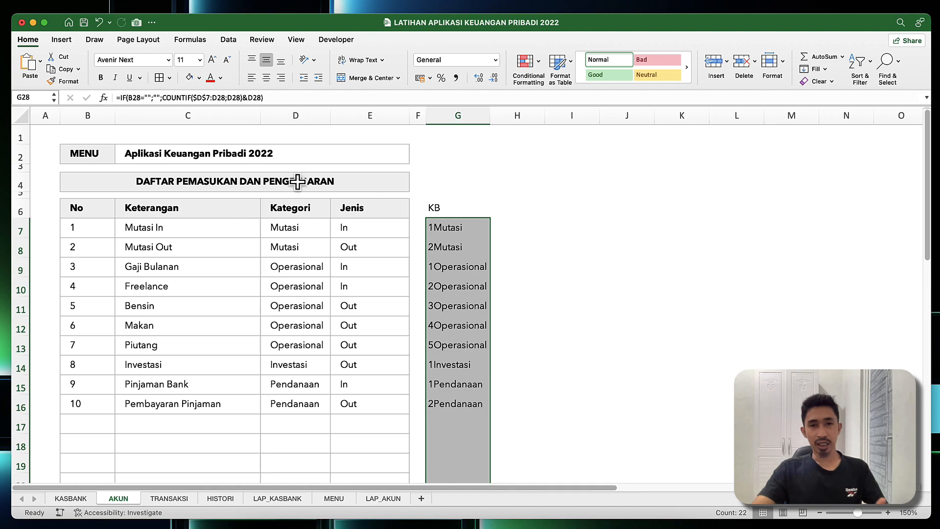
click(42, 97)
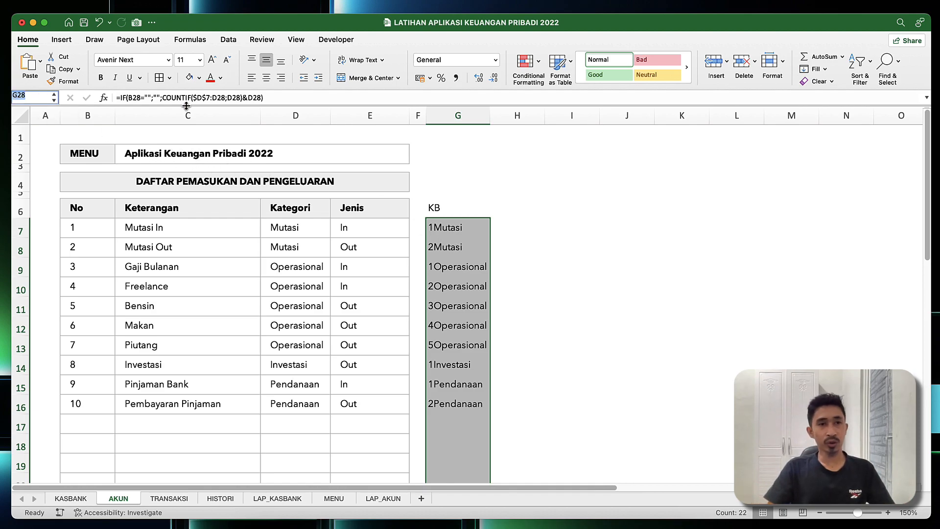
text(ak)
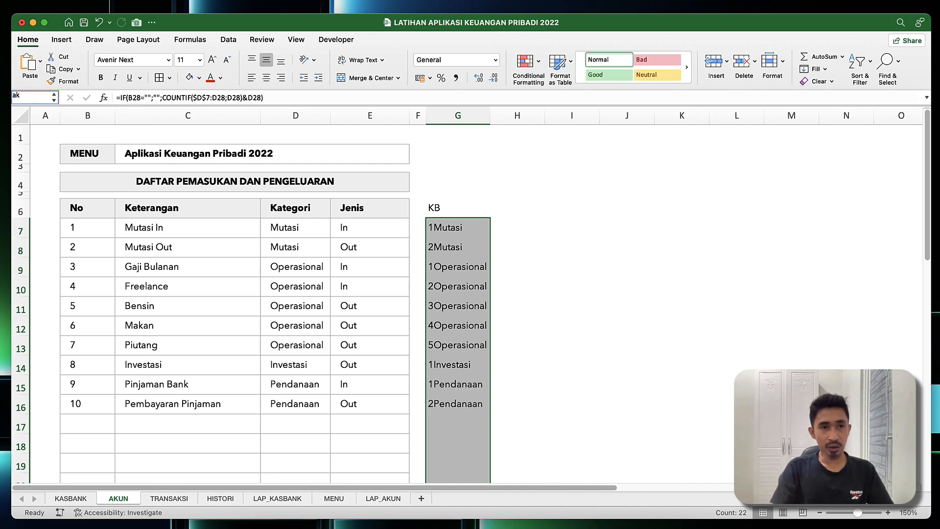
text(uk)
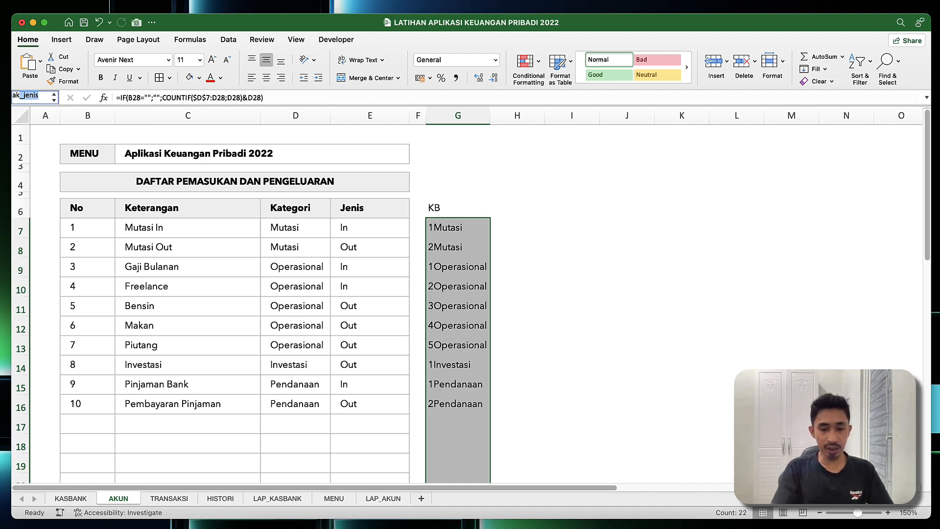
text(_kb)
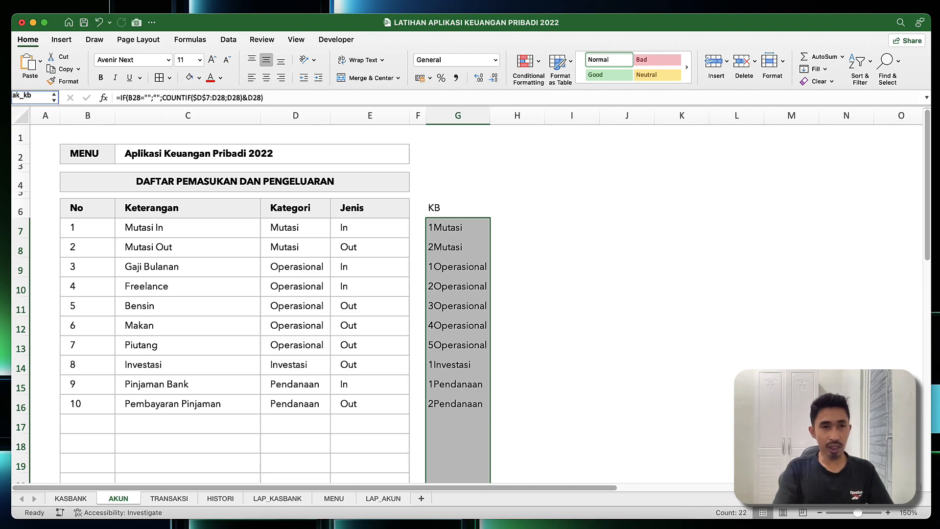
key(Return)
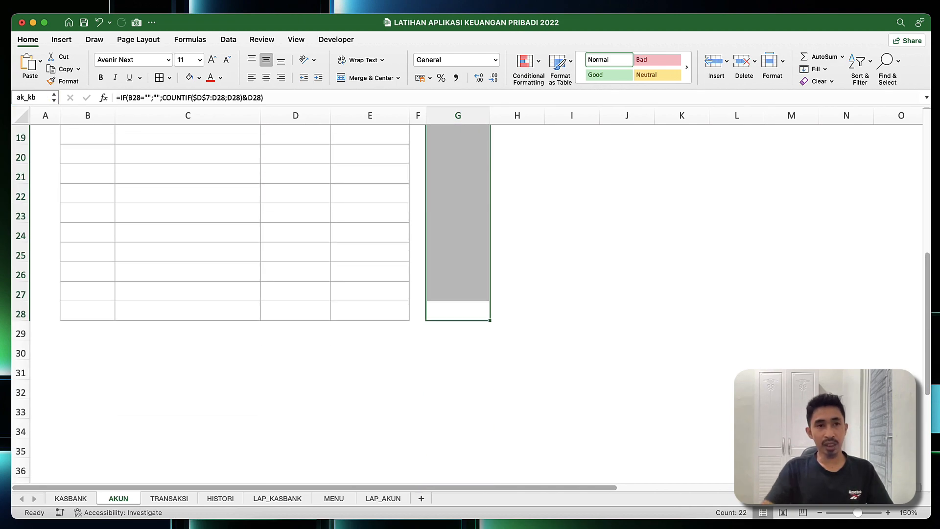
click(285, 176)
click(474, 207)
click(250, 316)
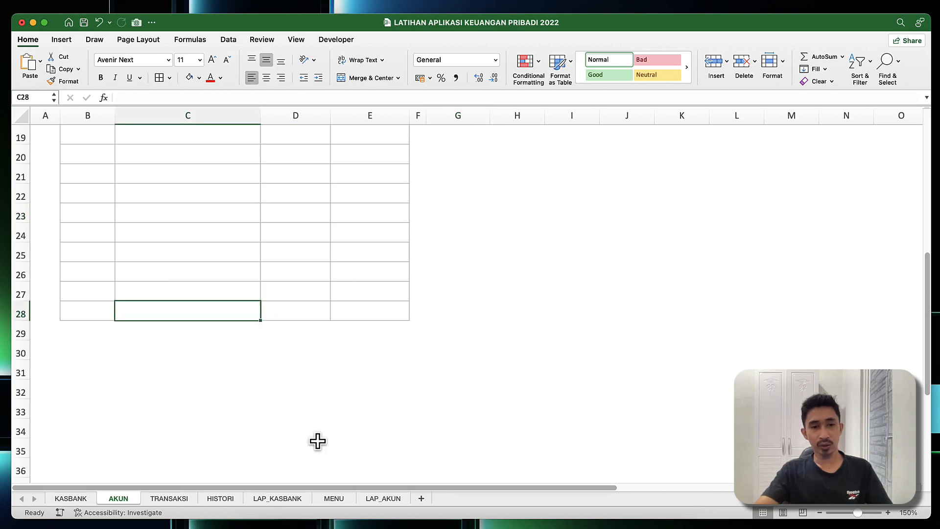
Step: Start an INDEX formula in cell C10 of the LAP_AKUN sheet, using the named range akun_keterangan as the array
click(373, 500)
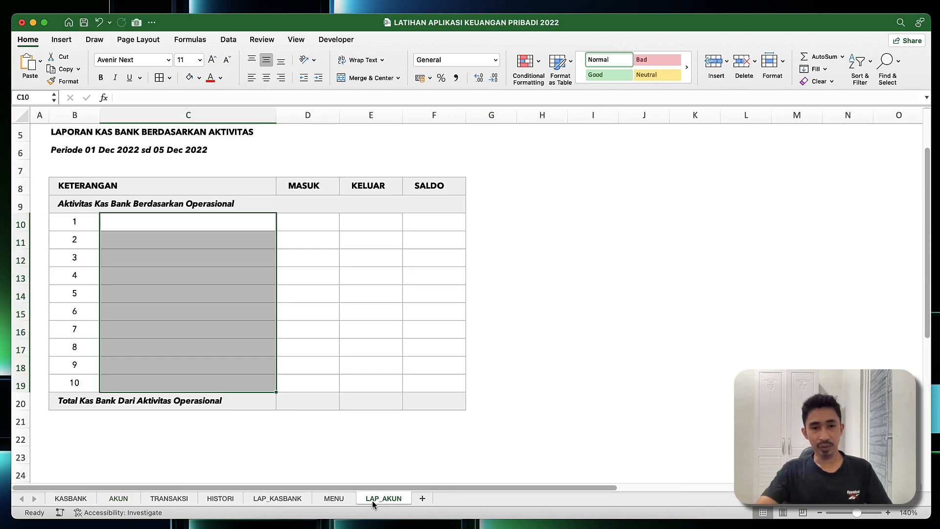
click(186, 222)
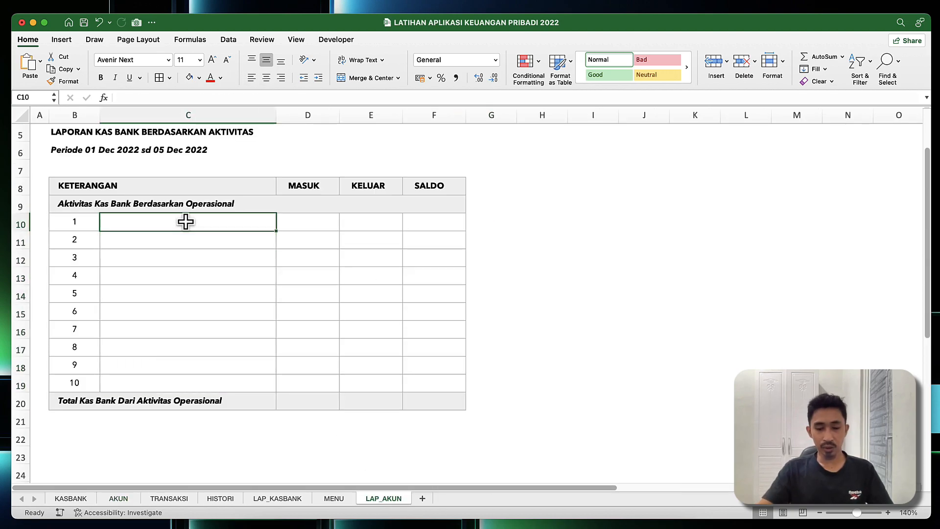
text(=)
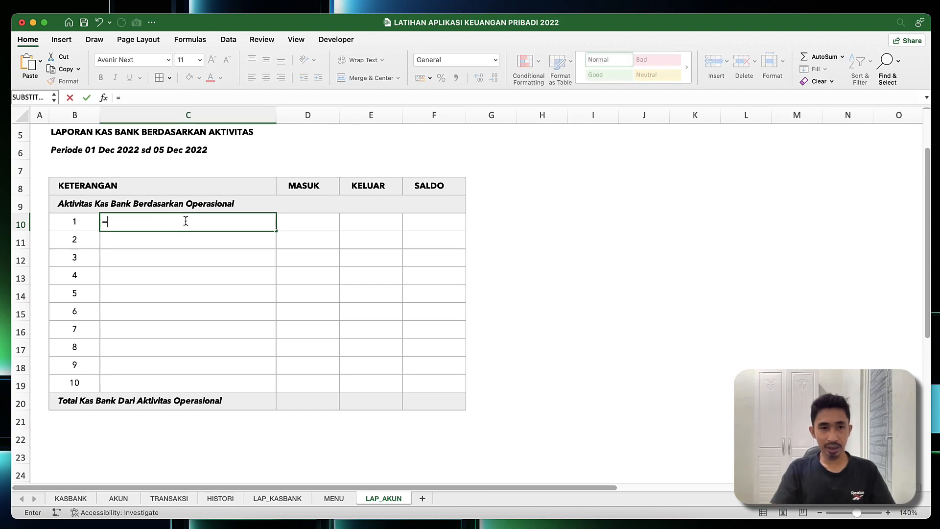
key(Escape)
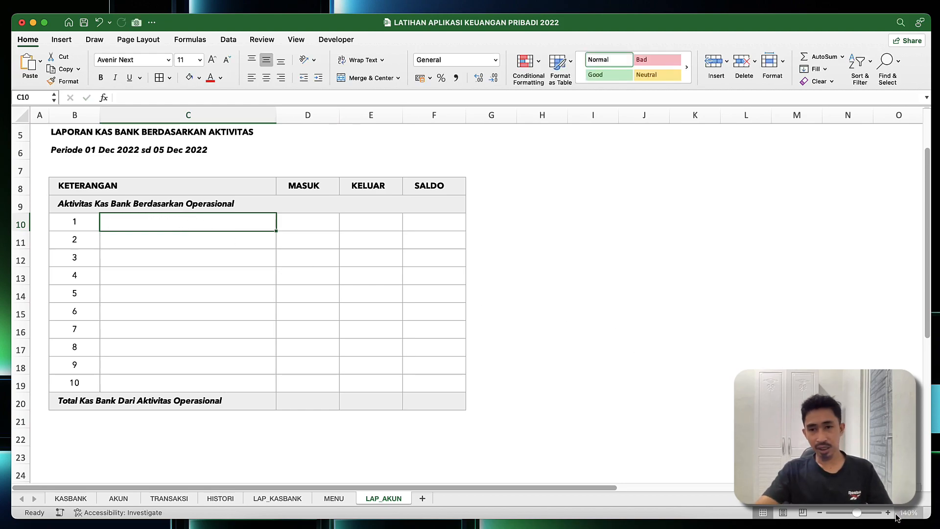
click(888, 512)
click(178, 256)
click(182, 233)
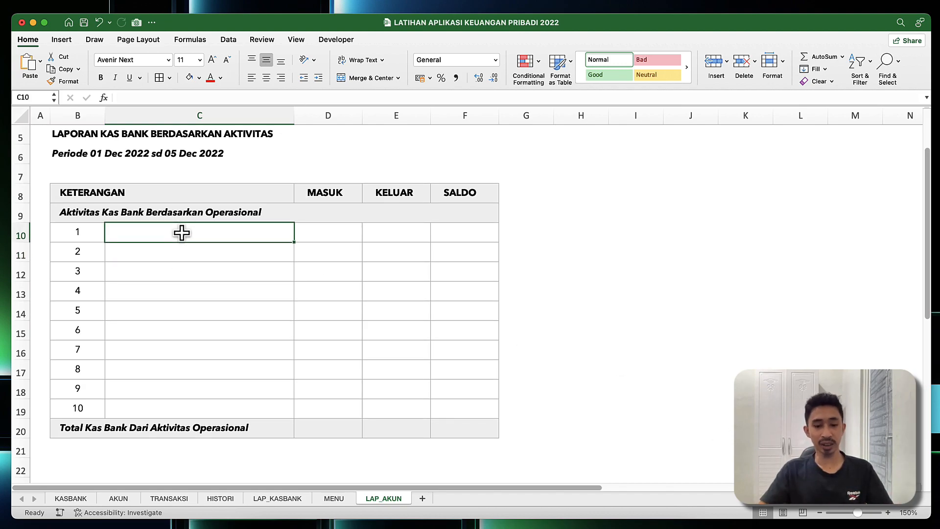
text(=inde)
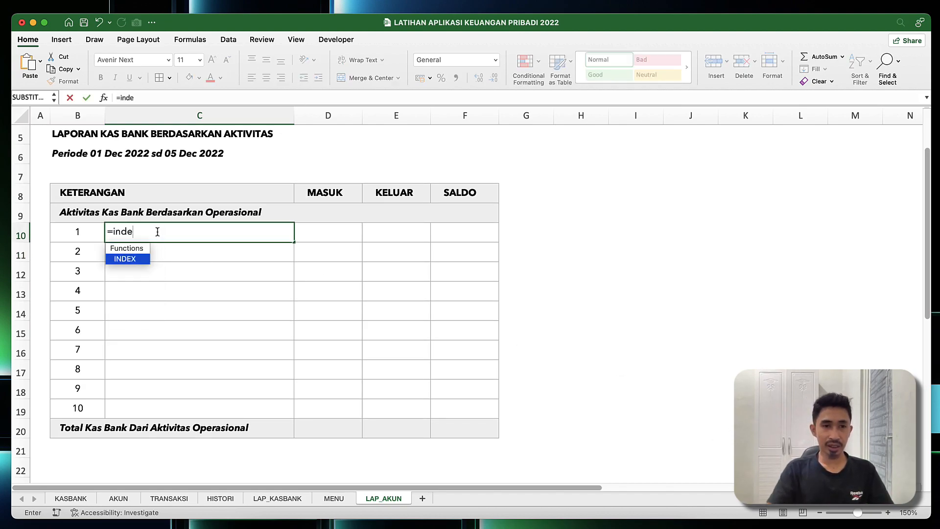
double_click(134, 255)
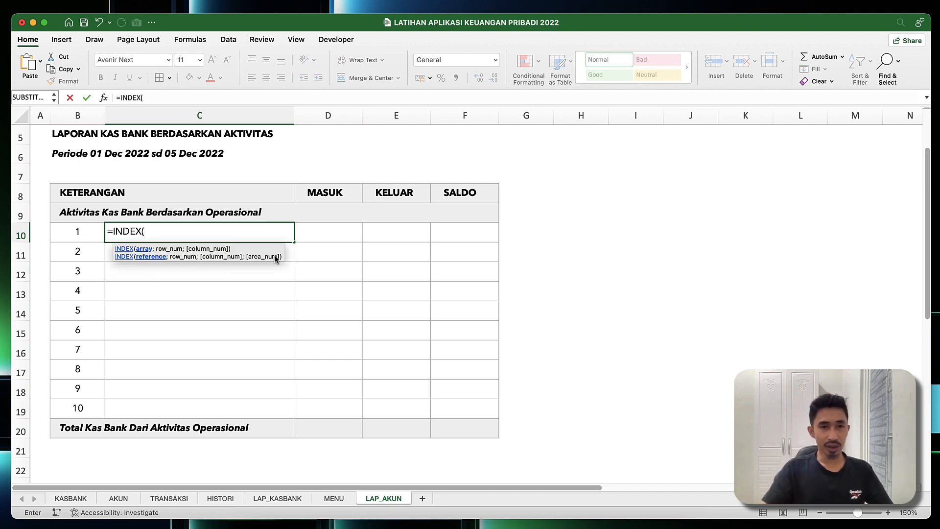
text(ak)
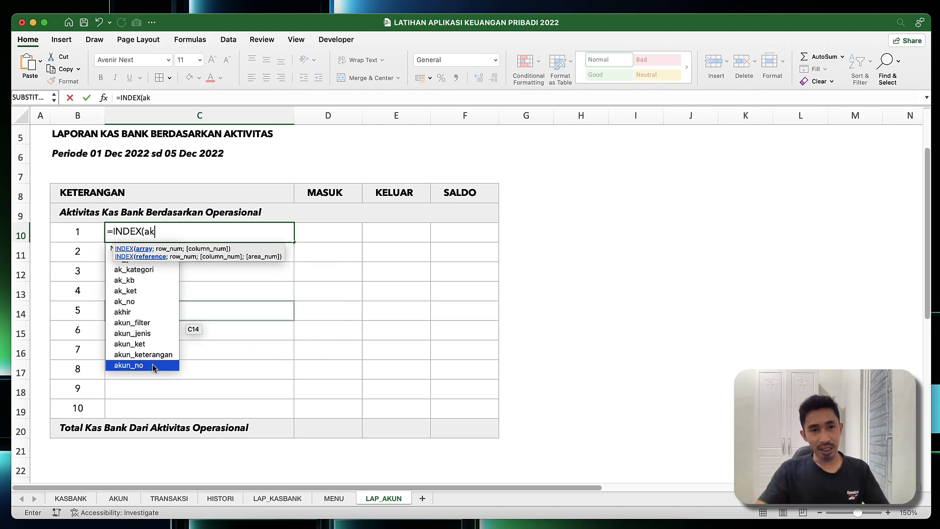
double_click(147, 355)
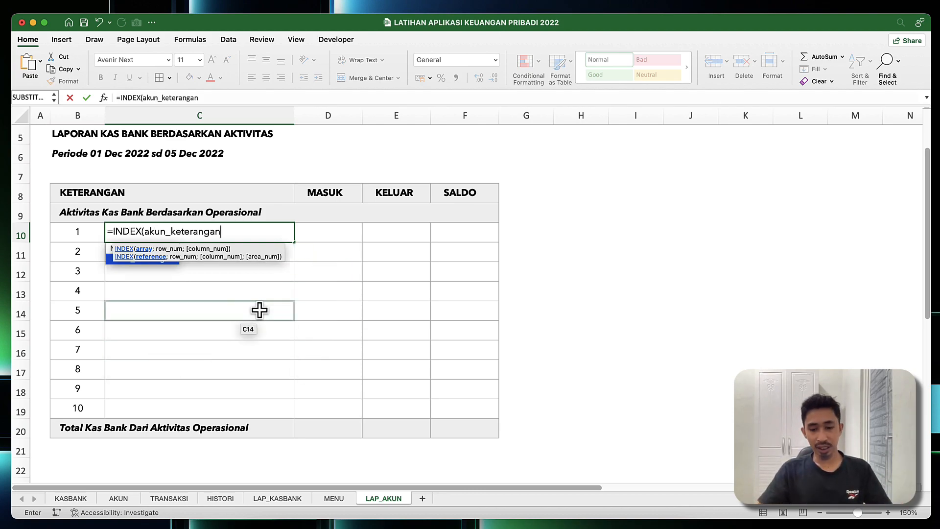
text(;)
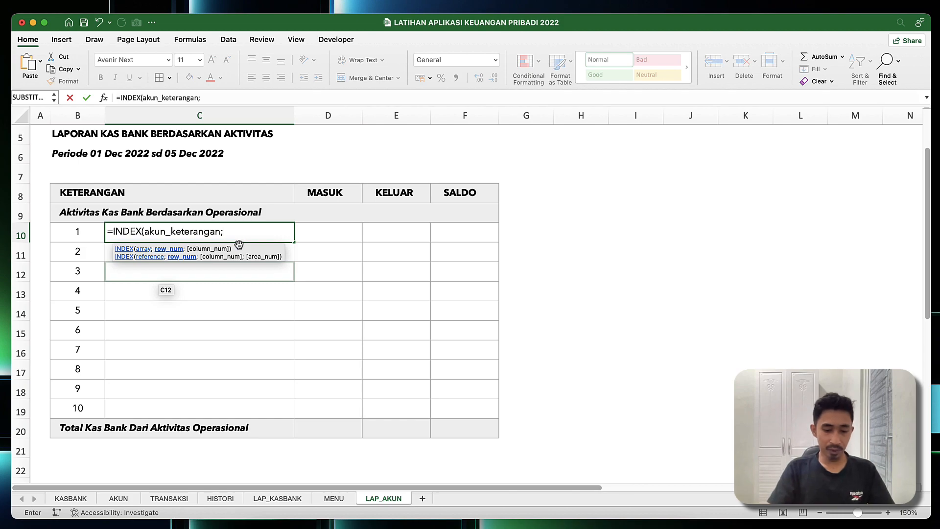
Step: Nest a MATCH function as the row number in C10's formula, with B10&"Operasional" as the lookup value
text(mat)
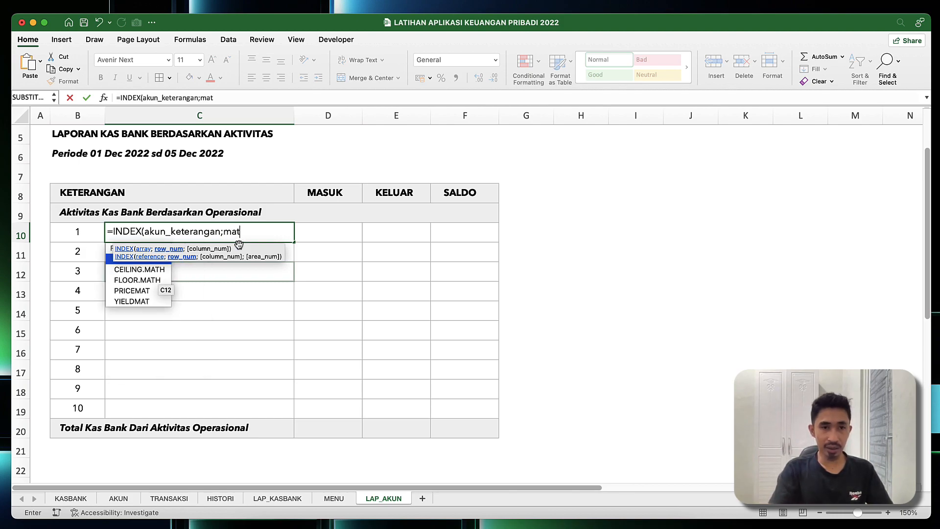
double_click(110, 263)
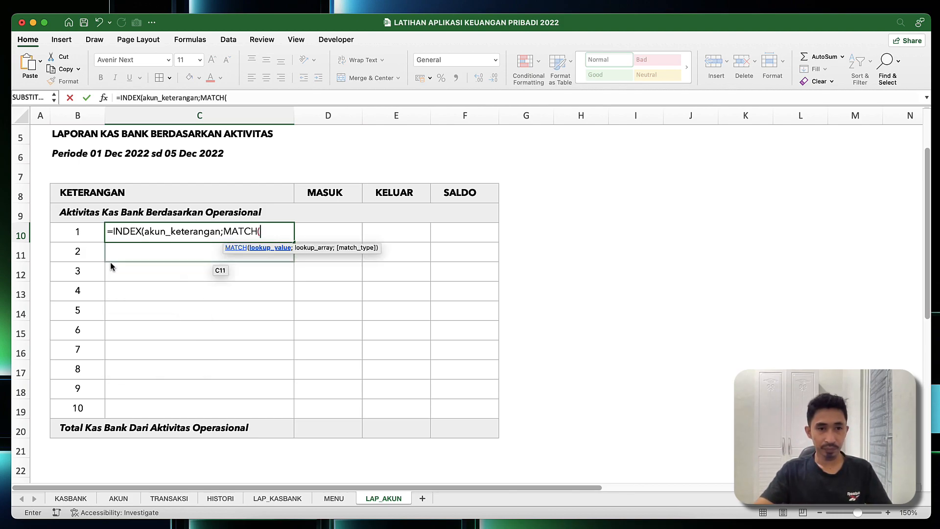
click(76, 235)
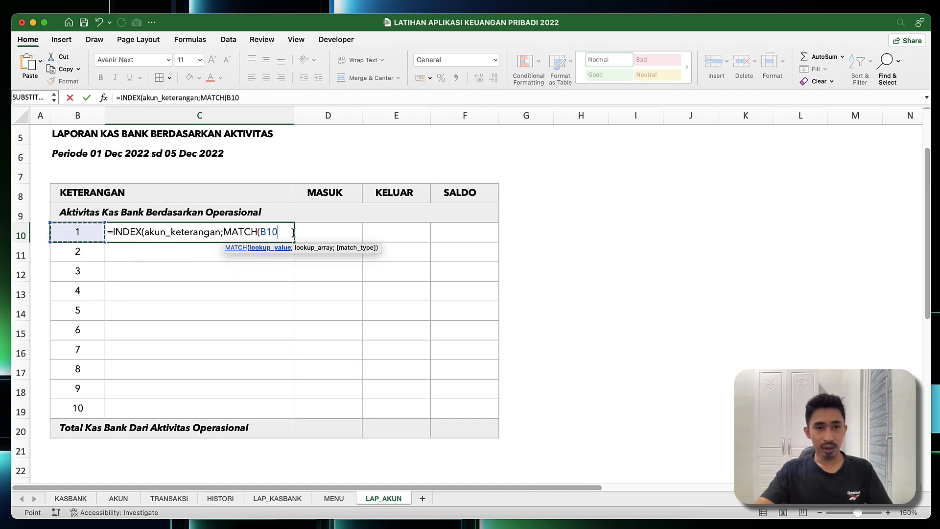
key(Return)
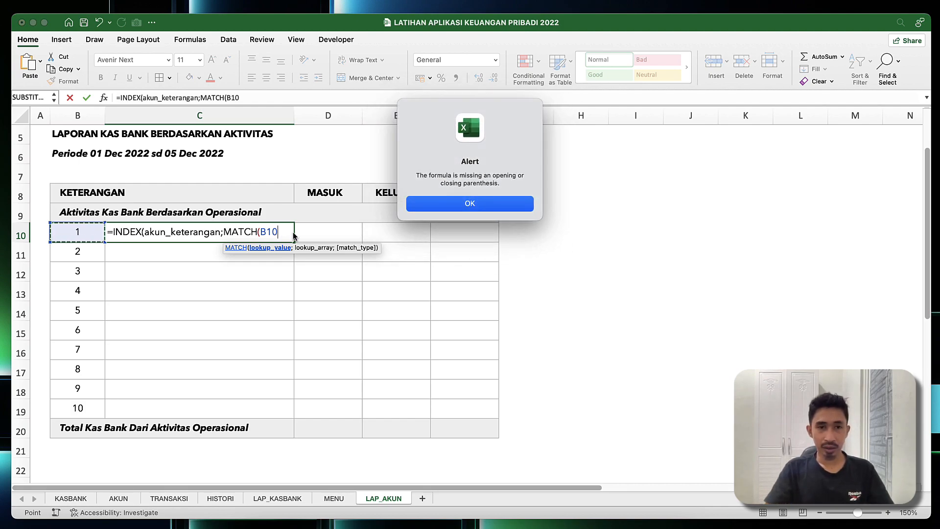
click(467, 202)
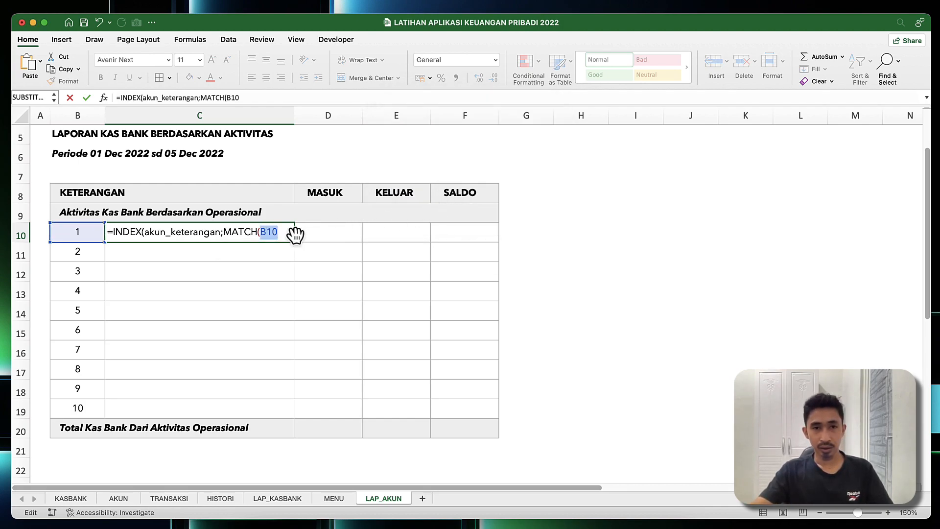
click(275, 234)
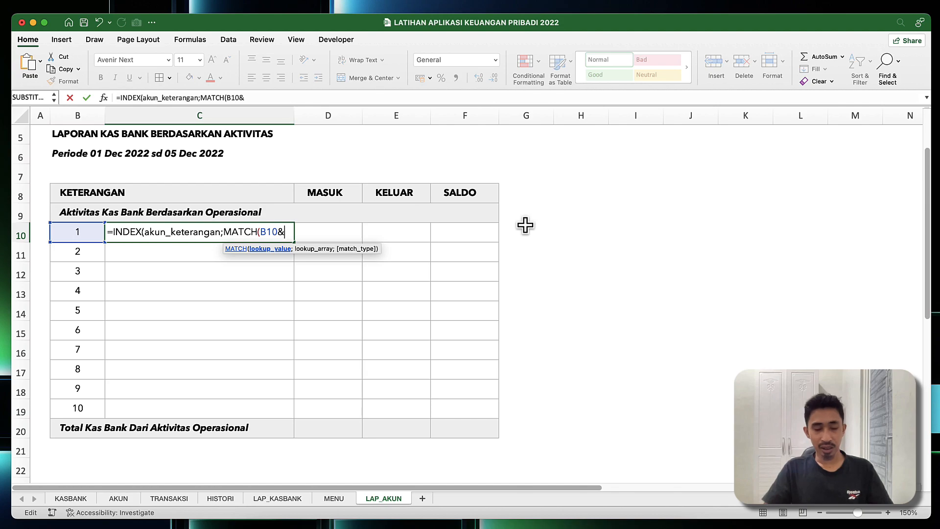
text(&"Operasional)
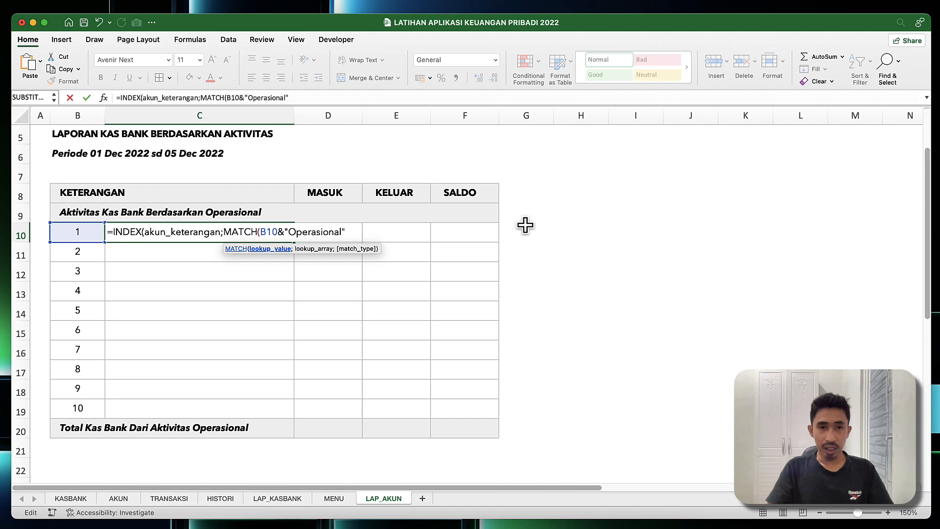
Step: Complete the MATCH with lookup array ak_kb and match type 0, close both functions and enter the C10 formula
text(;)
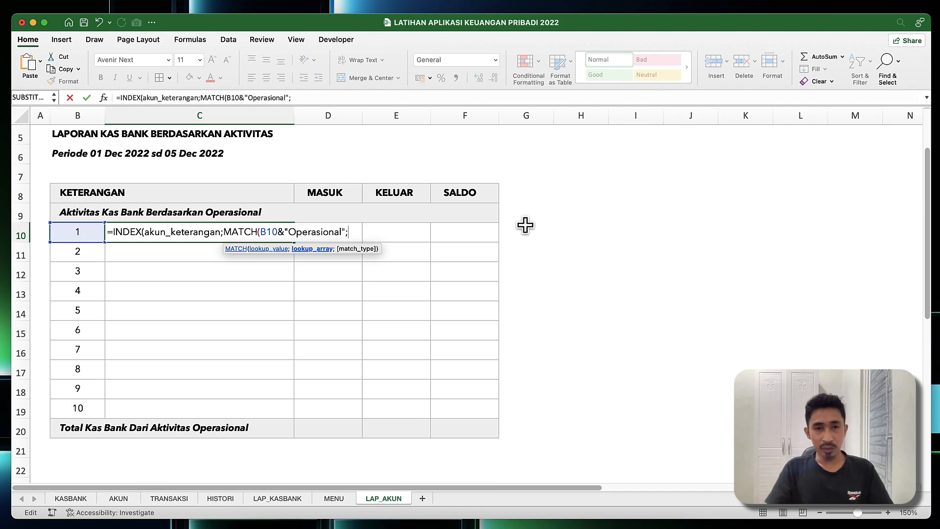
text(ak)
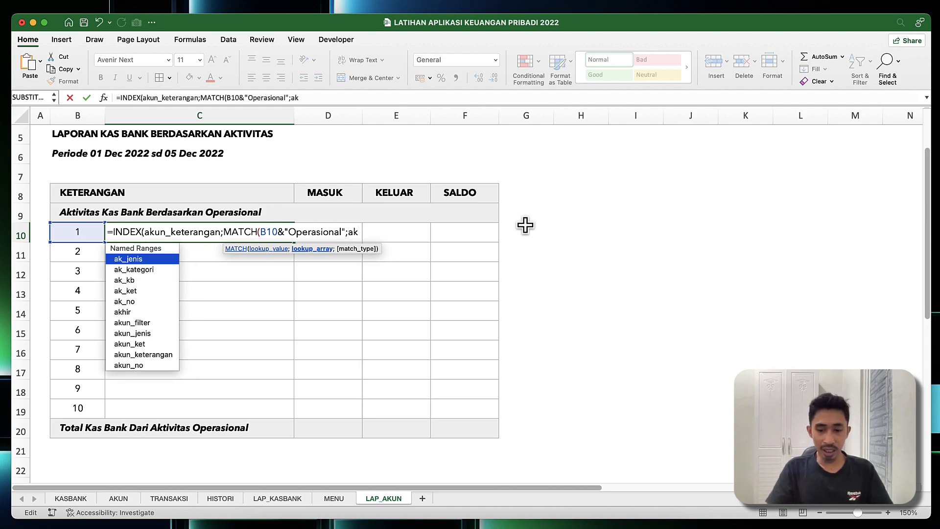
text(_kb)
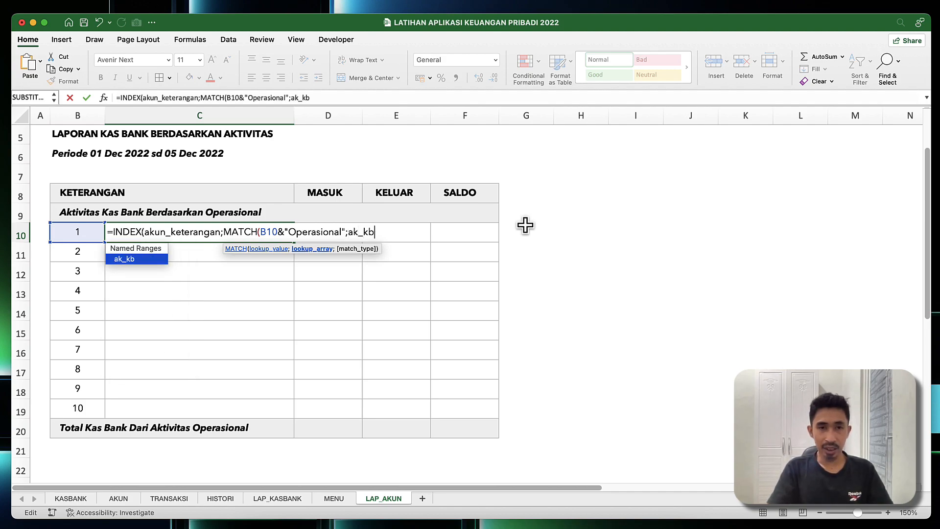
text(;)
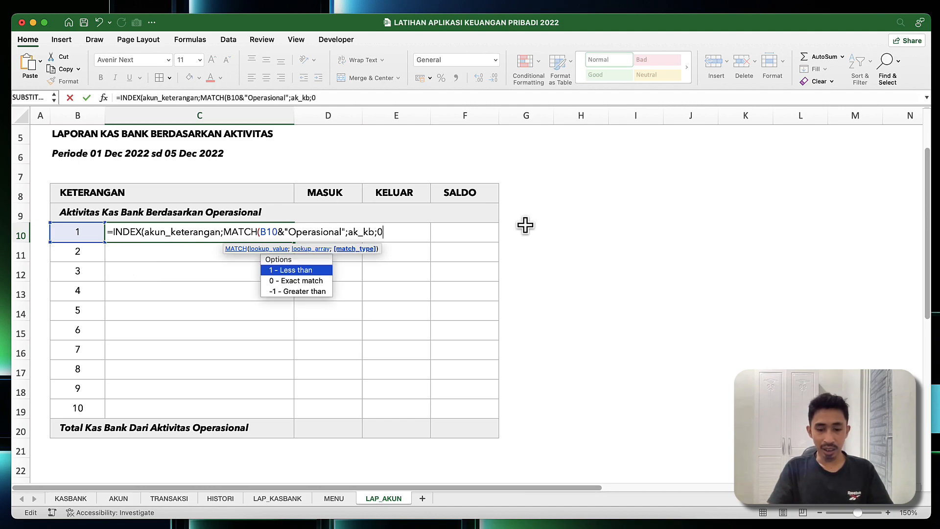
text(0))
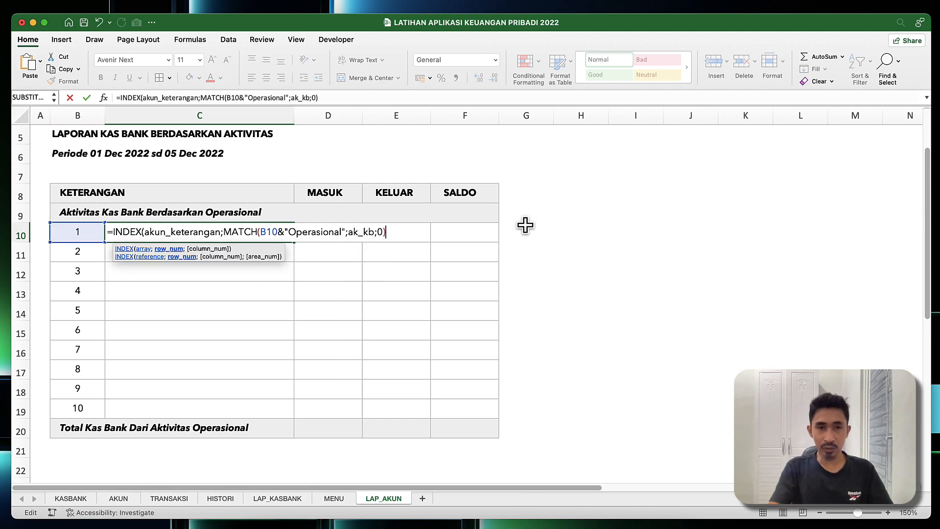
text())
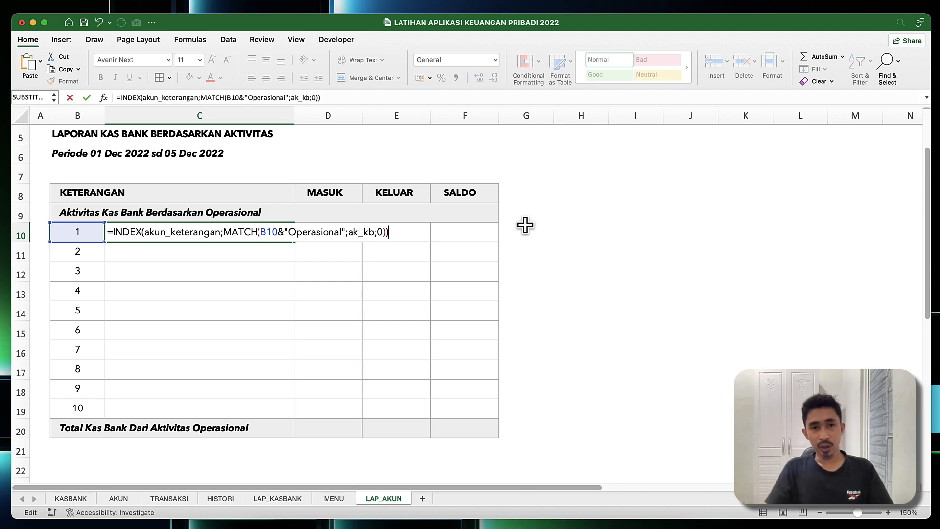
key(Return)
key(Up)
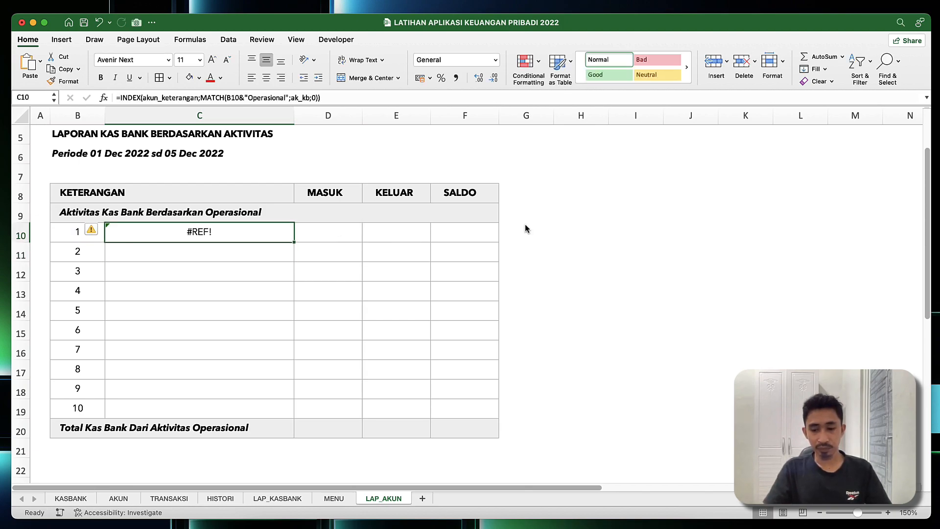
Step: Check each argument of the INDEX and MATCH functions in C10 to find the cause of the error
double_click(200, 230)
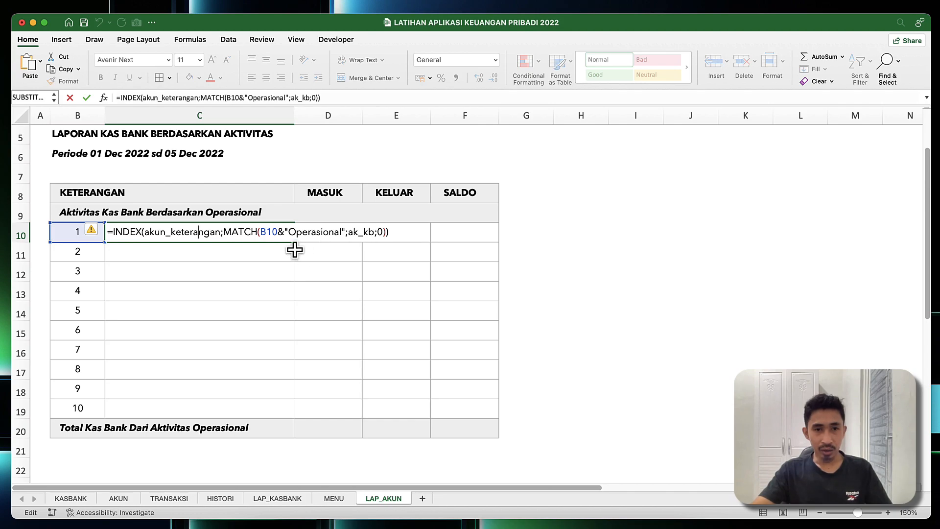
click(171, 235)
click(229, 234)
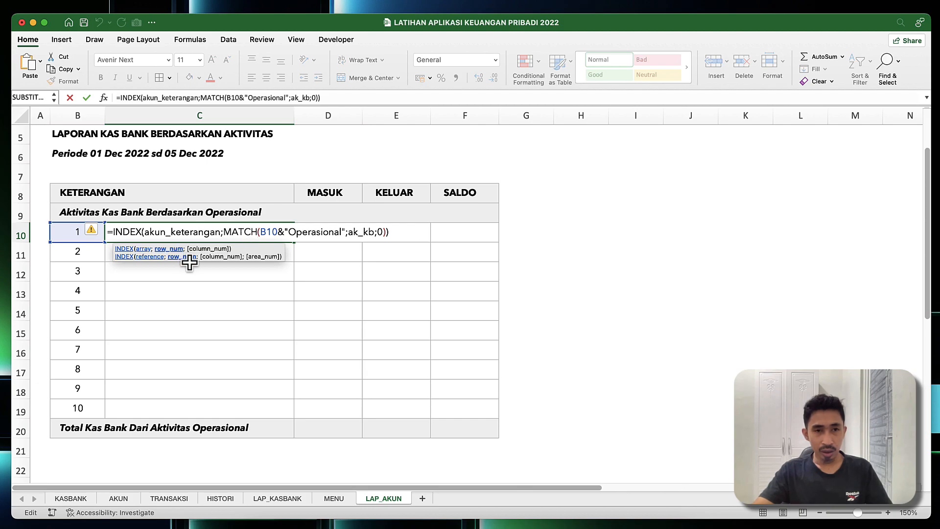
click(267, 234)
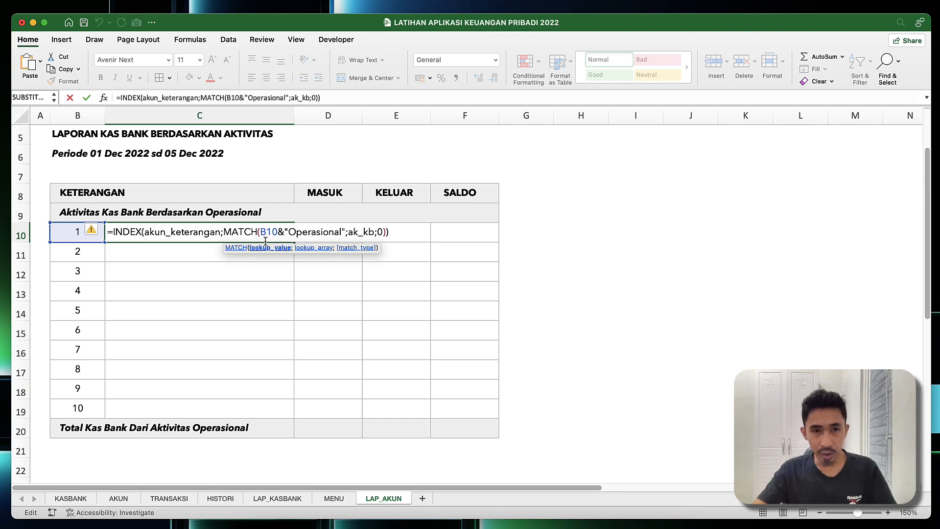
click(353, 234)
click(327, 249)
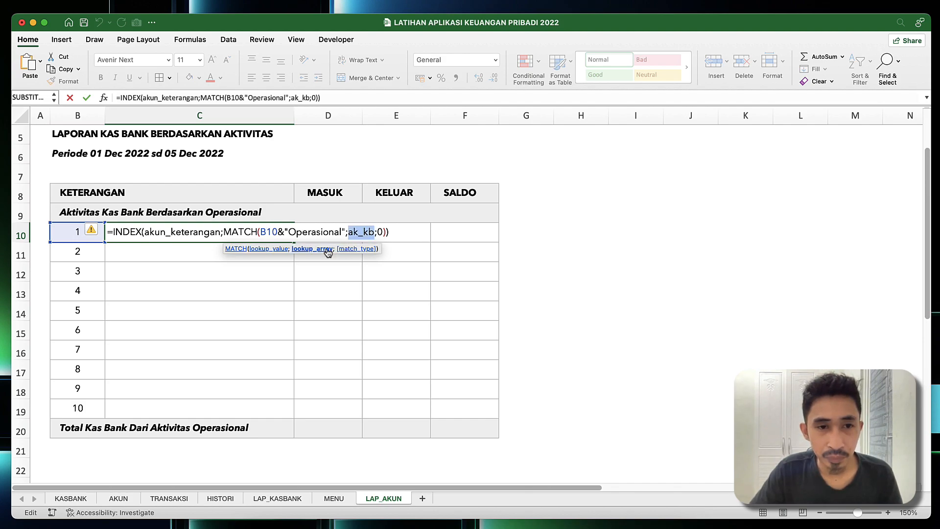
click(323, 237)
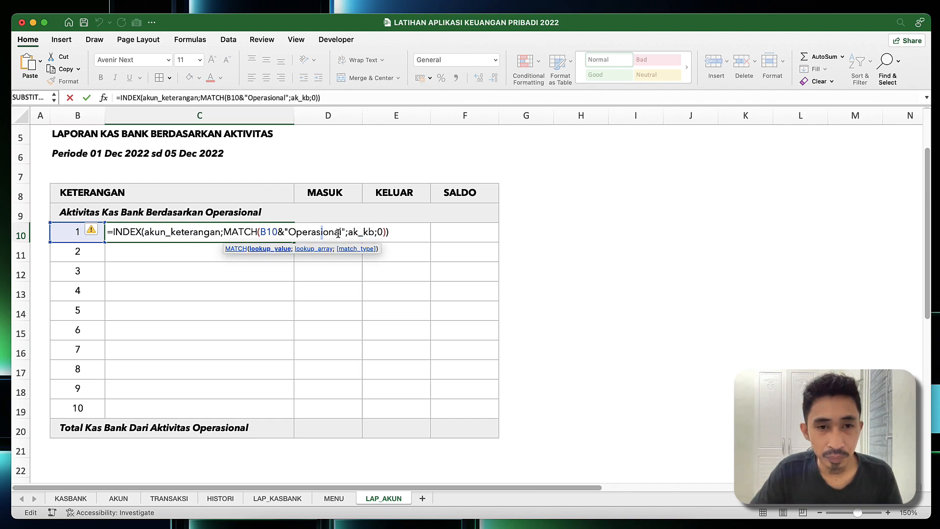
key(Return)
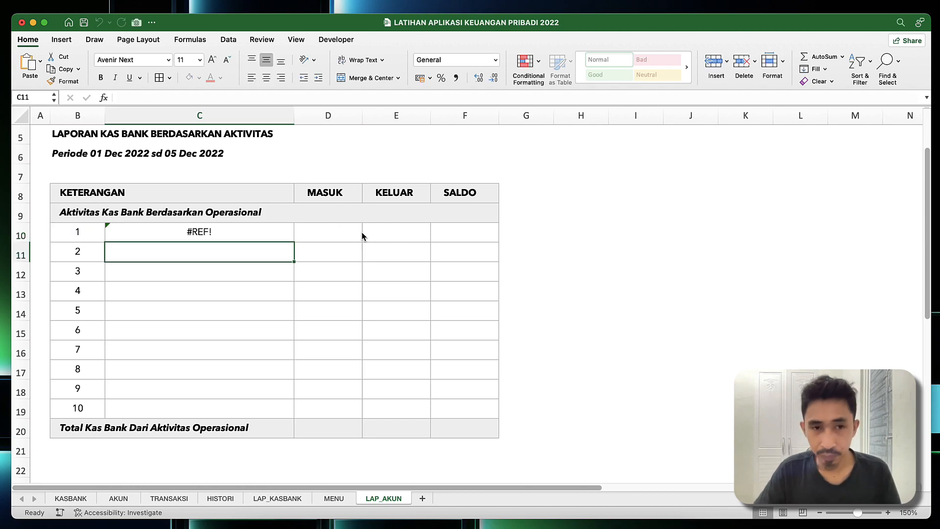
Step: Fill the INDEX-MATCH formula from C10 down to C19 for all ten numbered rows
click(227, 239)
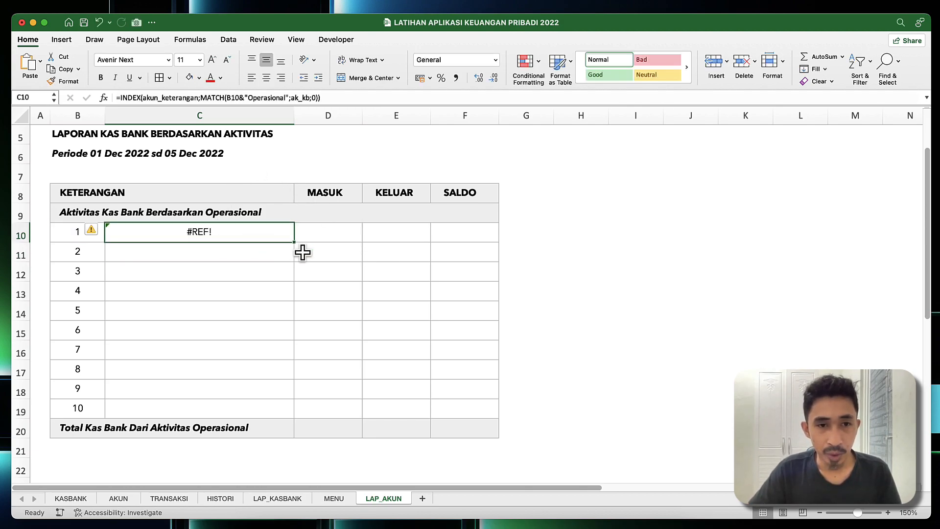
drag(294, 242, 292, 409)
click(222, 300)
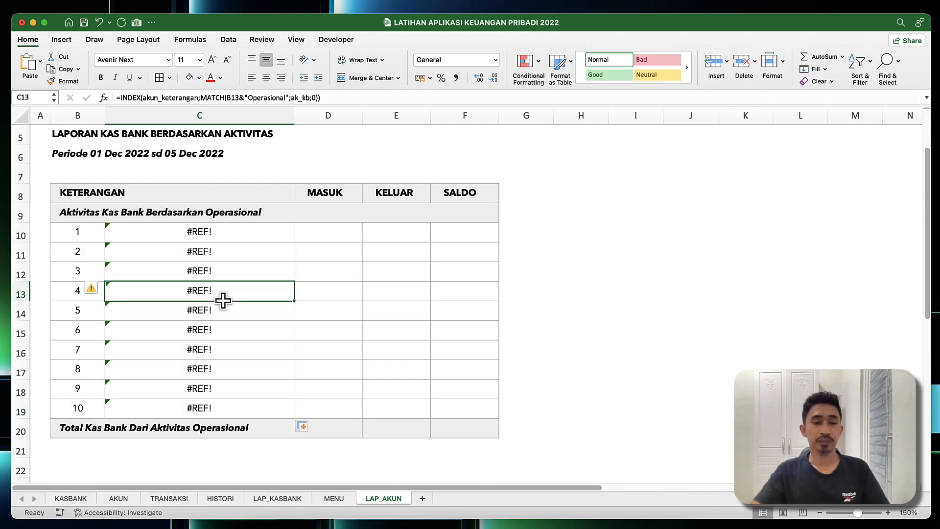
Step: Review the KB codes beside the account list on the AKUN sheet, including the first Operasional code in G9
click(108, 499)
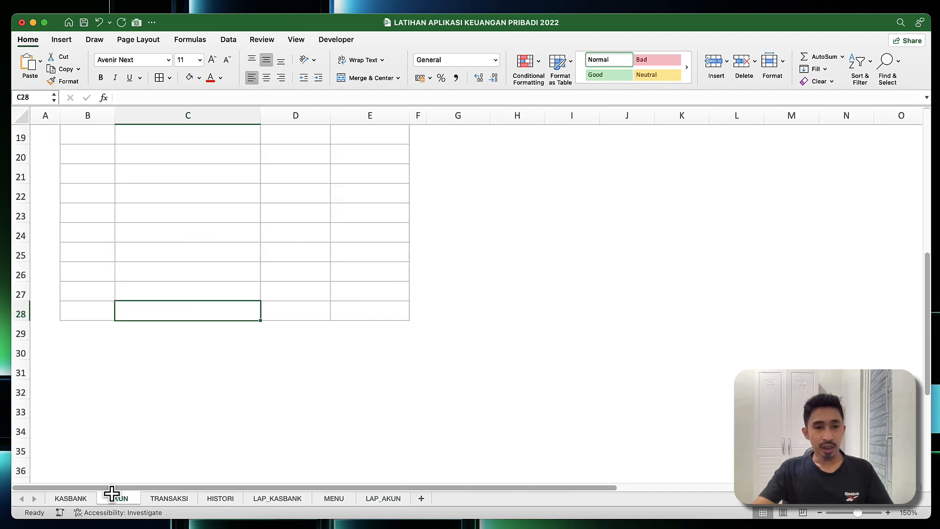
click(375, 256)
scroll(456, 338, down, 2)
scroll(465, 347, up, 15)
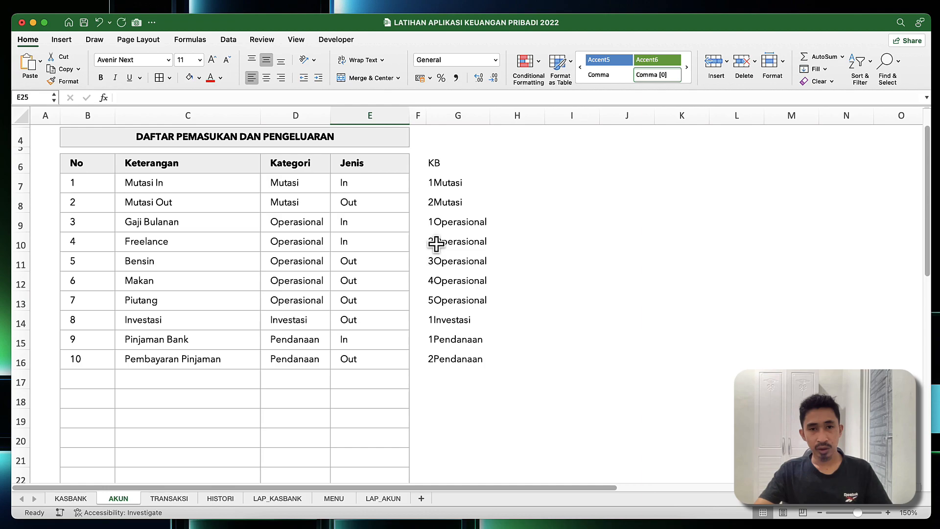
click(456, 225)
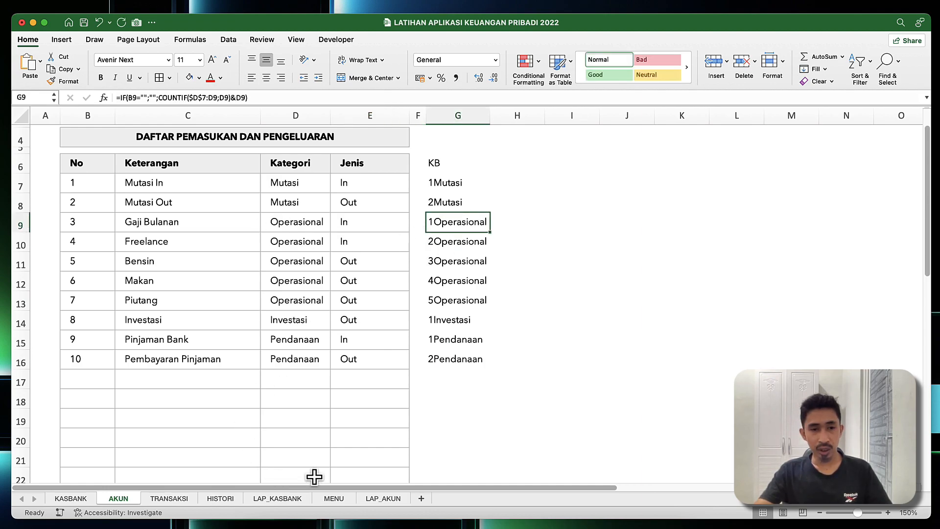
Step: Replace the INDEX array akun_keterangan with ak_ket in the C10 formula on the LAP_AKUN sheet
click(385, 498)
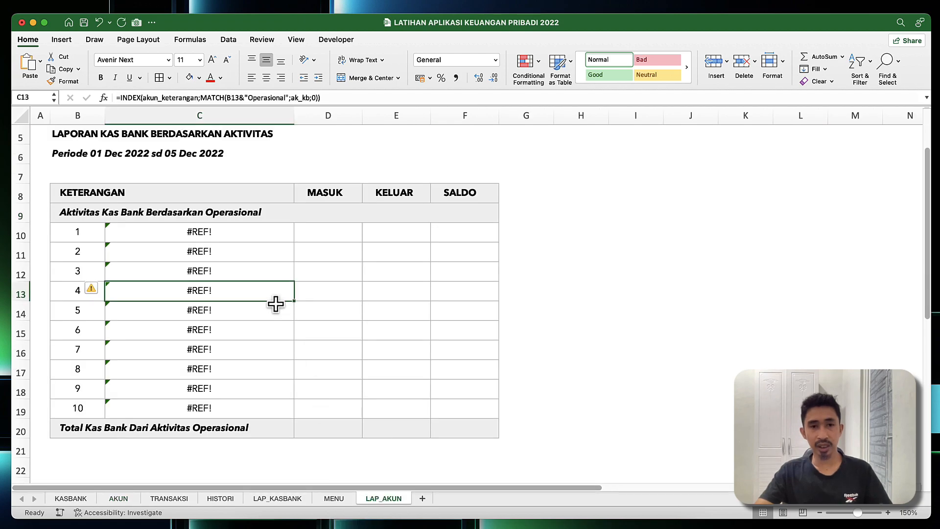
click(189, 233)
double_click(194, 234)
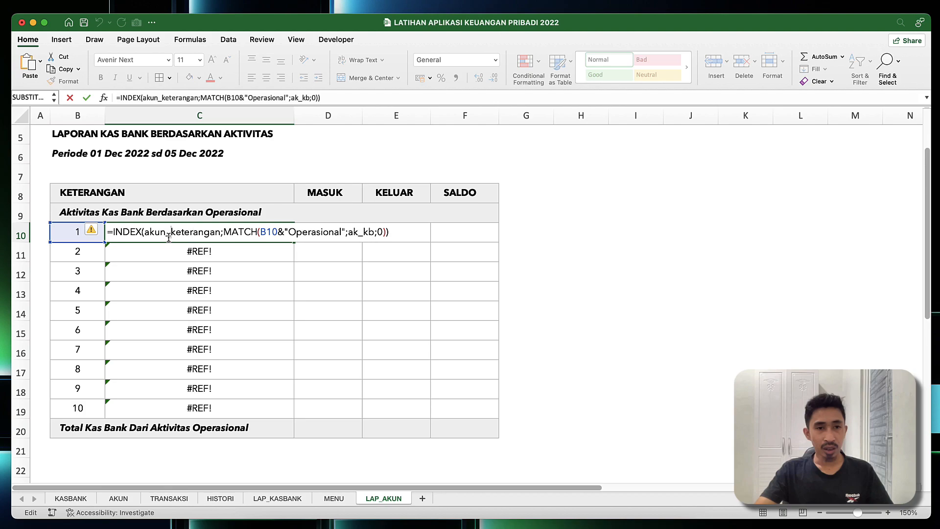
click(170, 237)
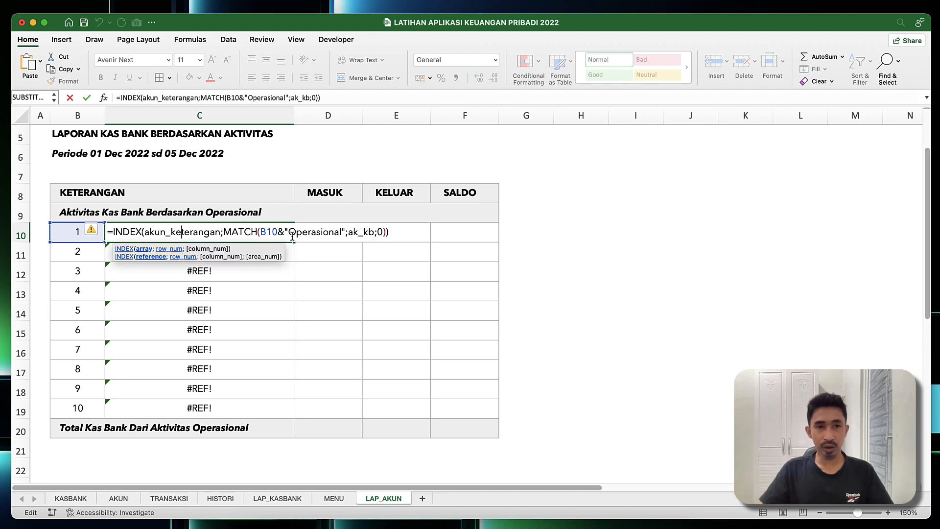
key(BackSpace)
key(BackSpace)
key(BackSpace)
key(BackSpace)
key(BackSpace)
key(BackSpace)
key(BackSpace)
key(BackSpace)
key(BackSpace)
key(BackSpace)
key(BackSpace)
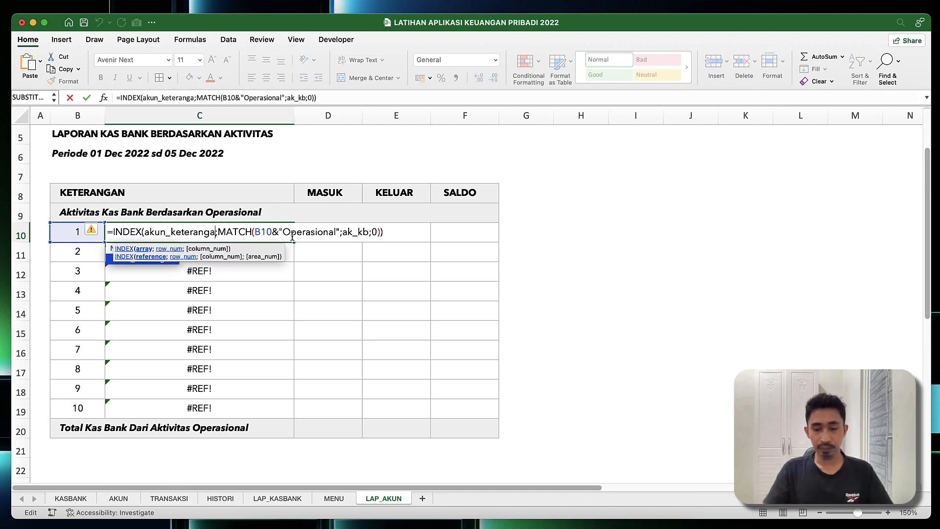
key(BackSpace)
key(BackSpace)
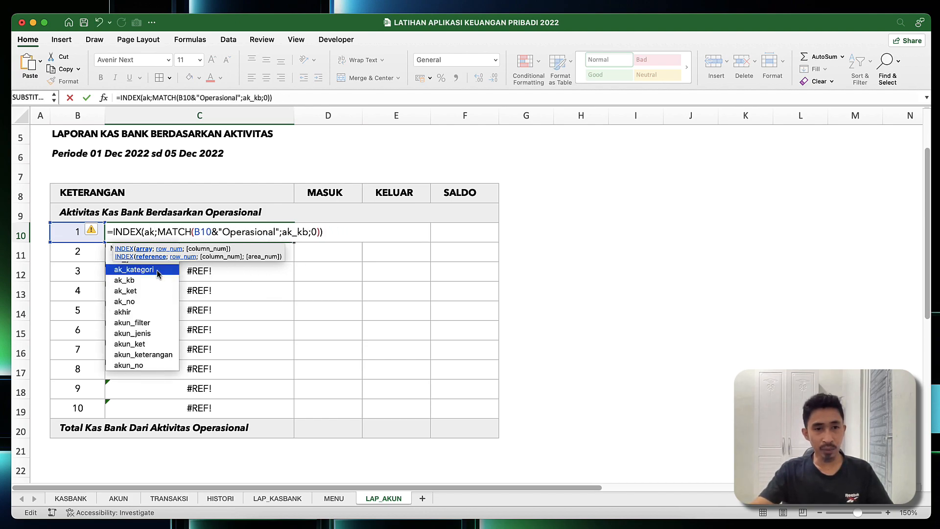
double_click(127, 290)
key(Return)
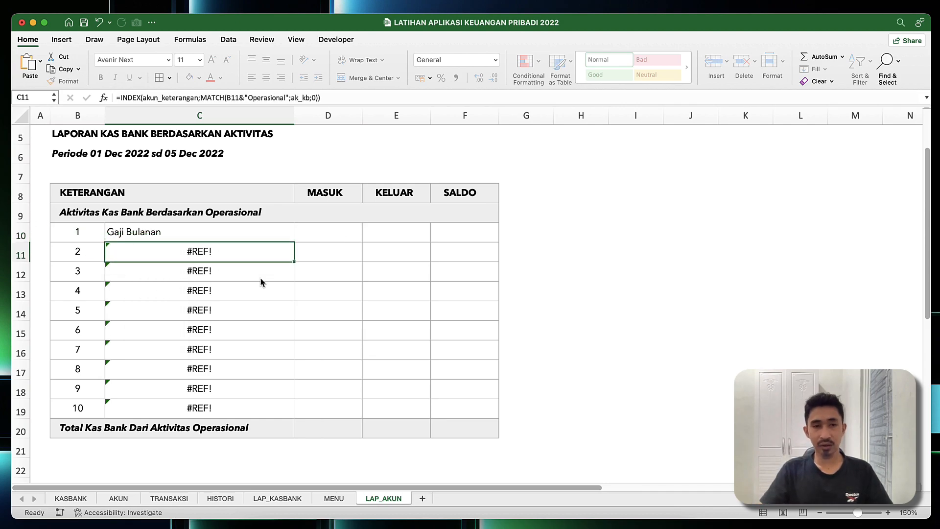
Step: Fill the corrected INDEX-MATCH formula with ak_ket from C10 down to C19
click(139, 233)
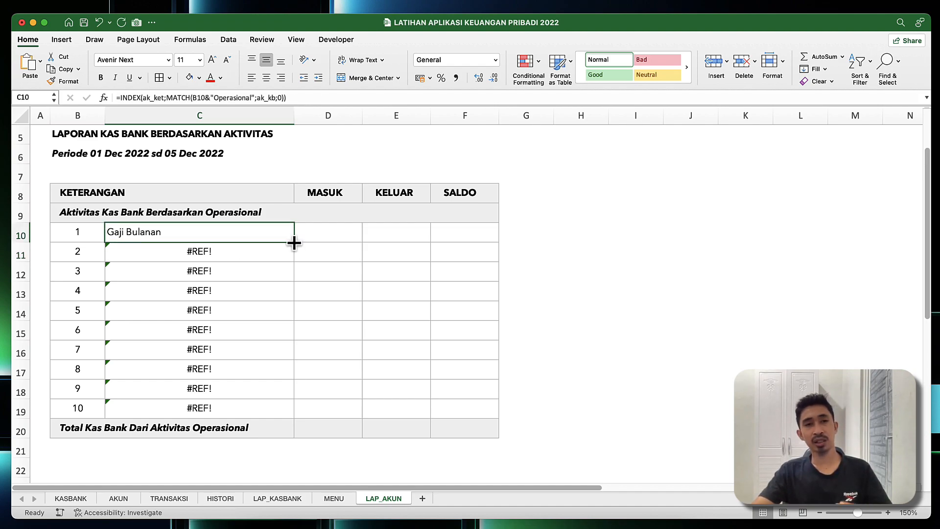
drag(294, 243, 283, 411)
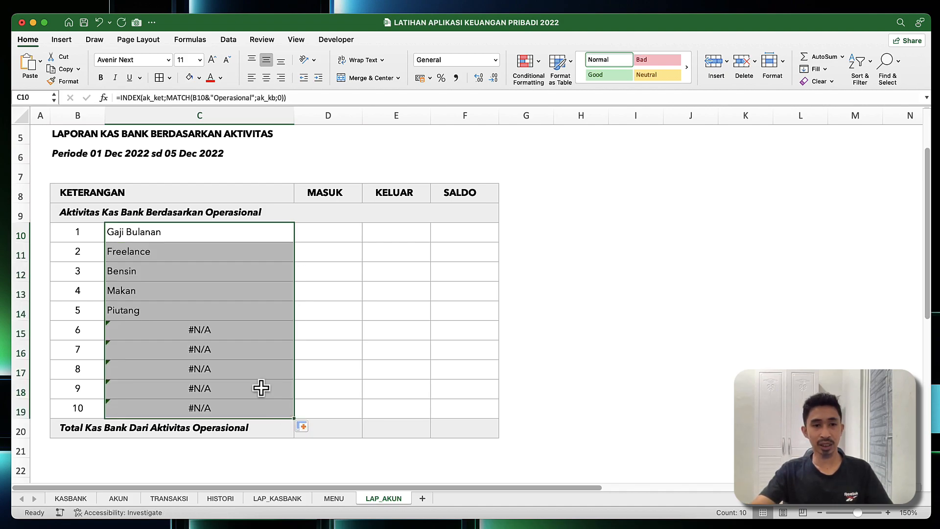
click(175, 338)
click(154, 383)
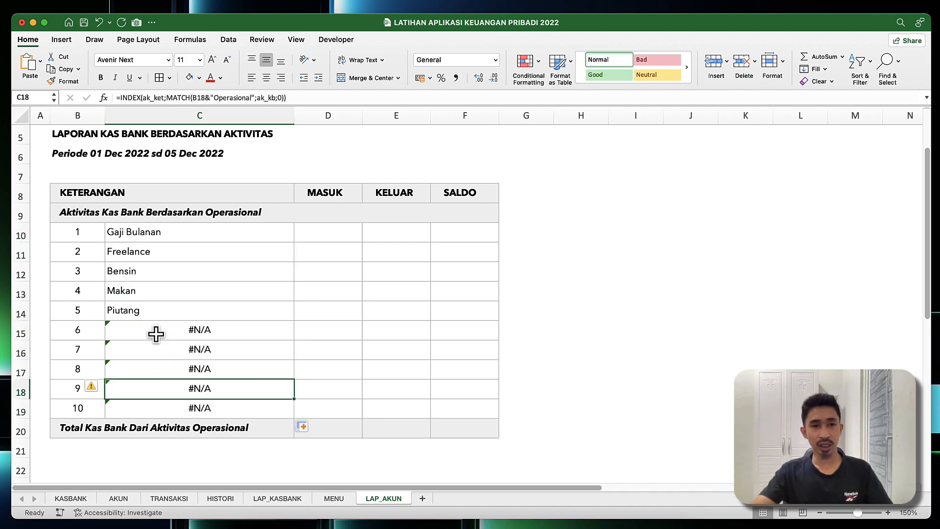
Step: Compare the report's row numbers with the Operasional codes in G9:G13 on the AKUN sheet
click(73, 310)
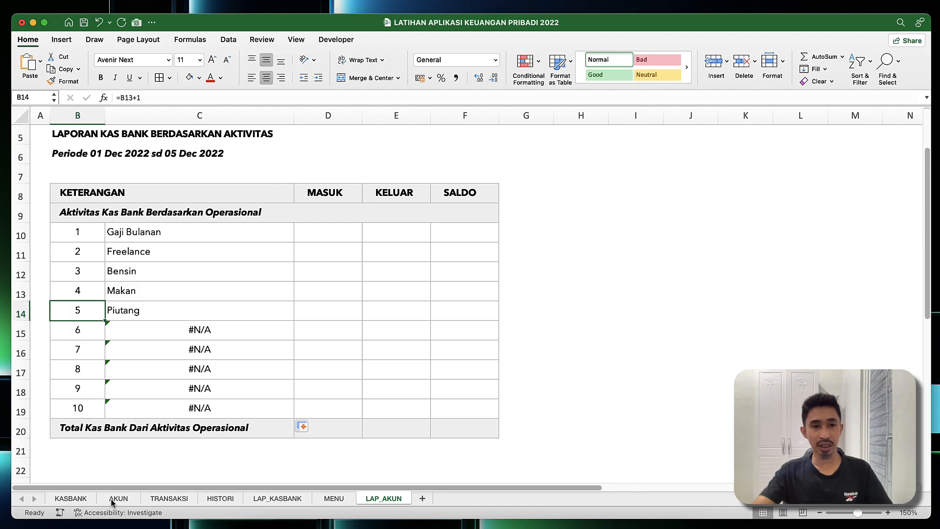
click(113, 499)
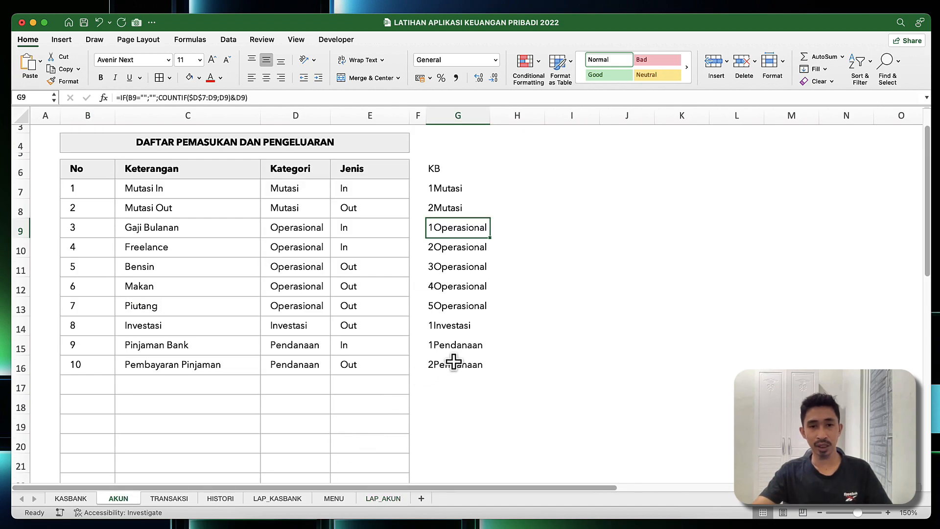
drag(456, 232, 430, 300)
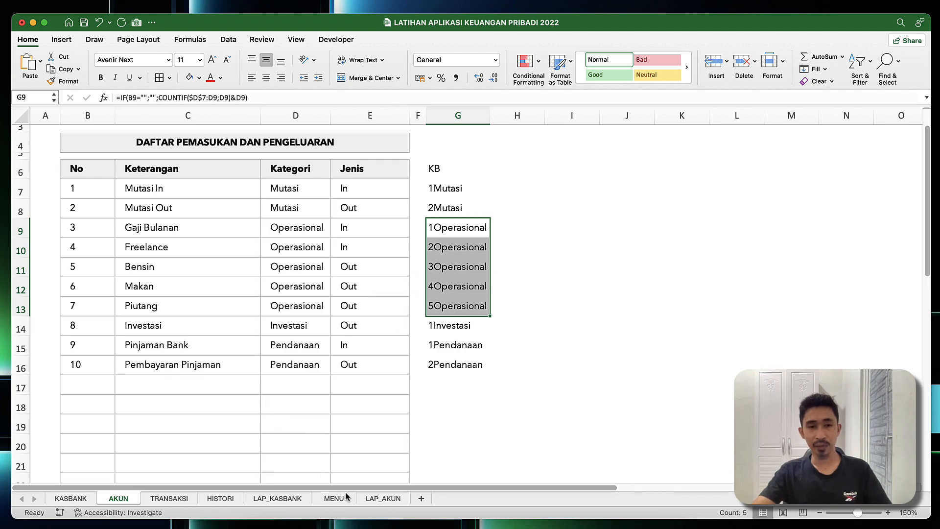
Step: Wrap the INDEX-MATCH formula in LAP_AKUN cell C10 in IFERROR with an empty text "" as the error value
click(383, 498)
click(141, 235)
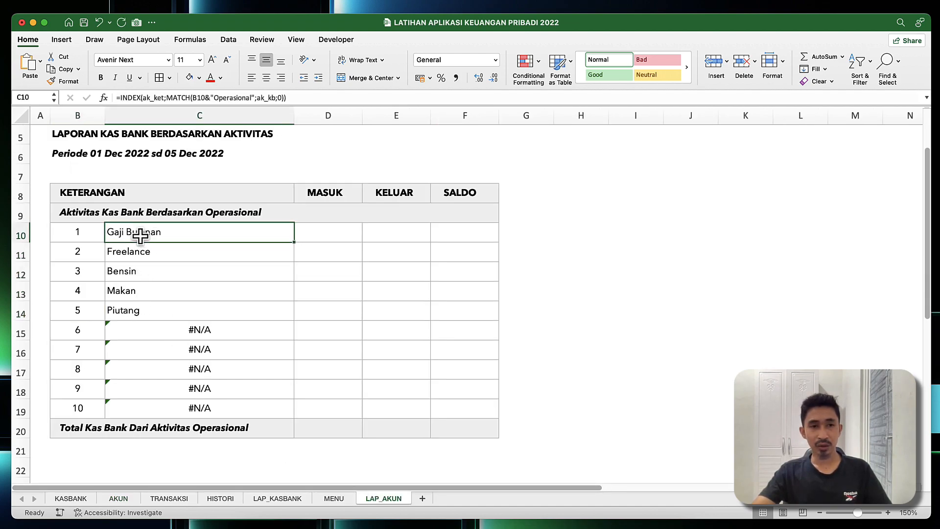
double_click(136, 236)
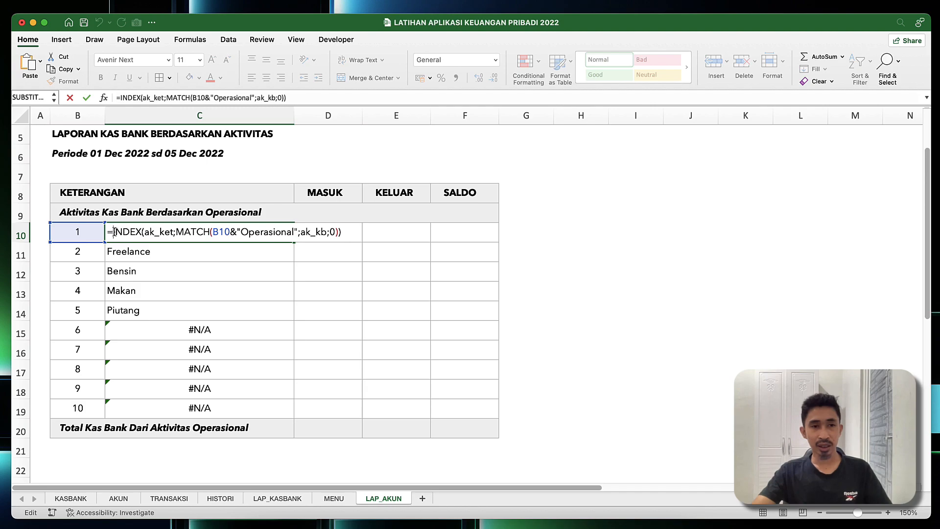
text(if)
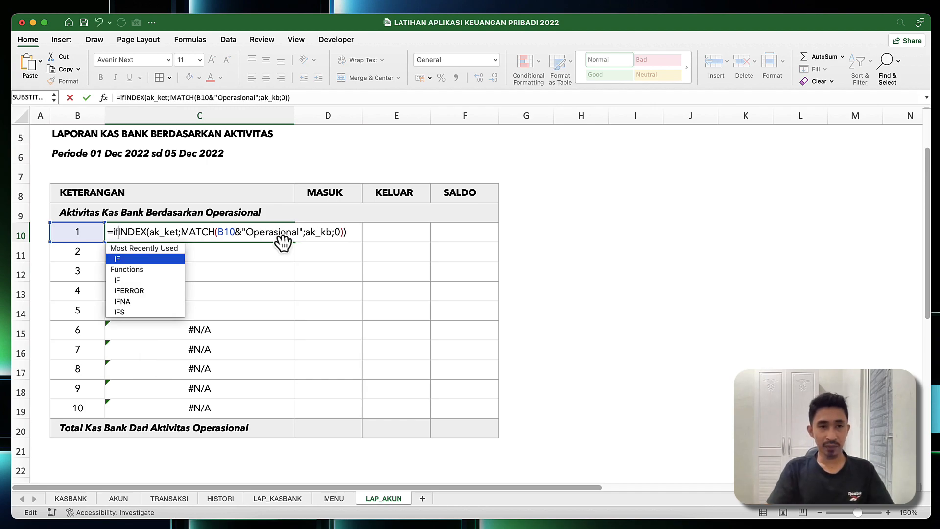
double_click(157, 289)
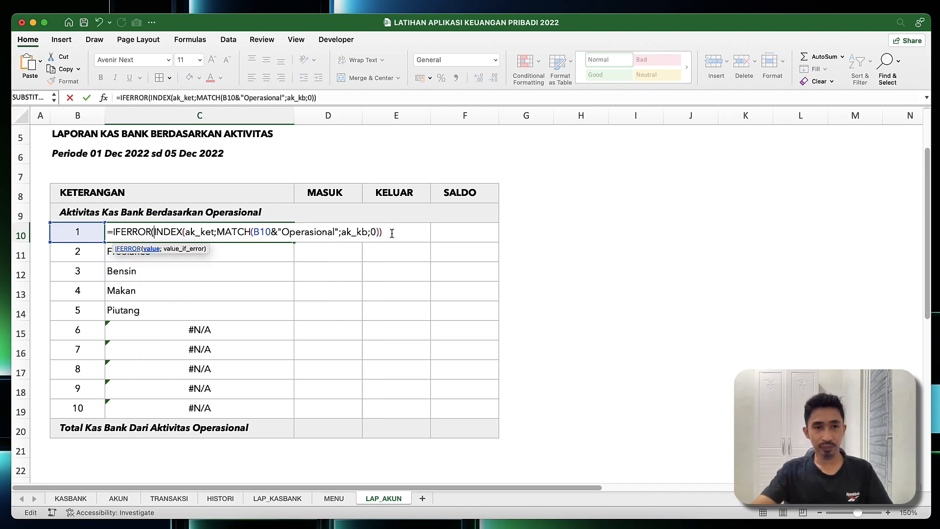
text(;)
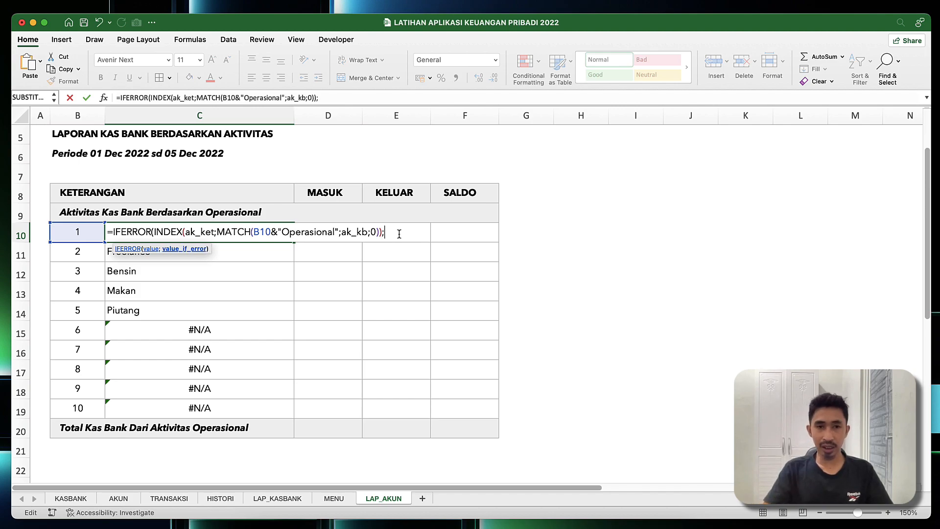
text("")
key(Return)
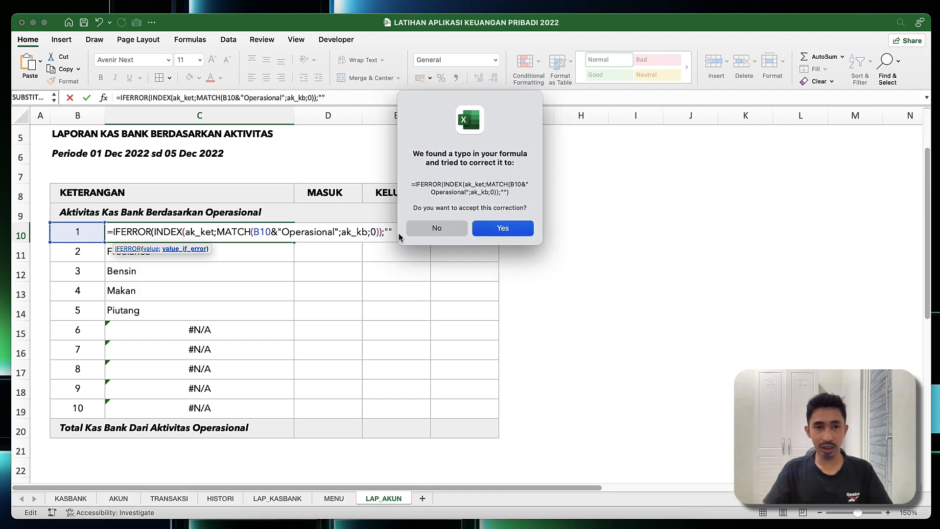
key(Return)
Step: Fill the IFERROR formula from C10 down to C19
click(223, 231)
drag(293, 242, 294, 409)
click(142, 307)
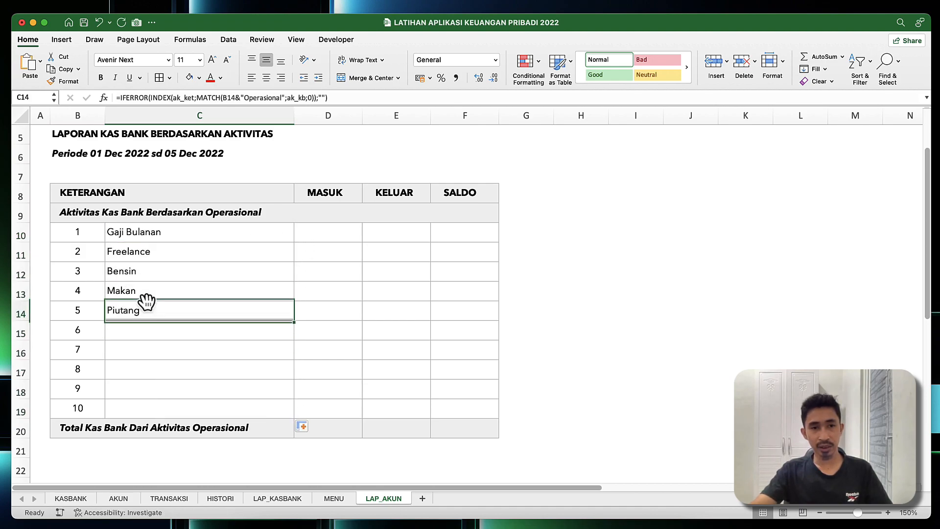
Step: Increase the indent of the account names in C10:C19 by one level
drag(126, 231, 128, 407)
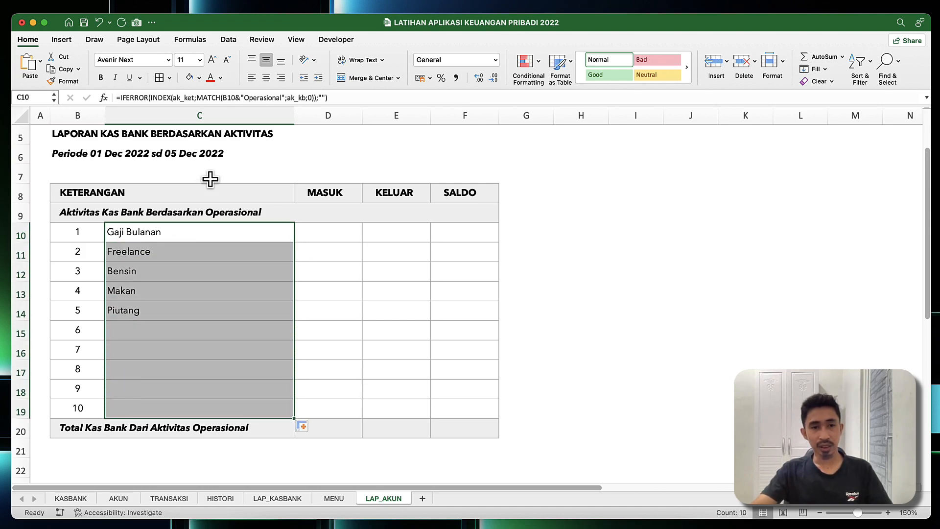
click(318, 78)
click(170, 311)
click(208, 236)
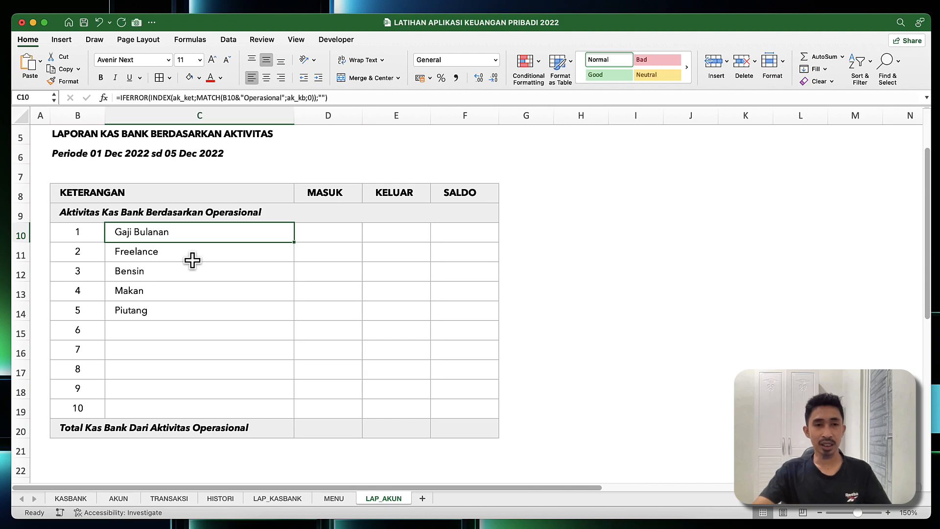
Step: Look over the MASUK, KELUAR and SALDO cells in rows 10 to 19 that still need formulas
click(225, 247)
click(204, 234)
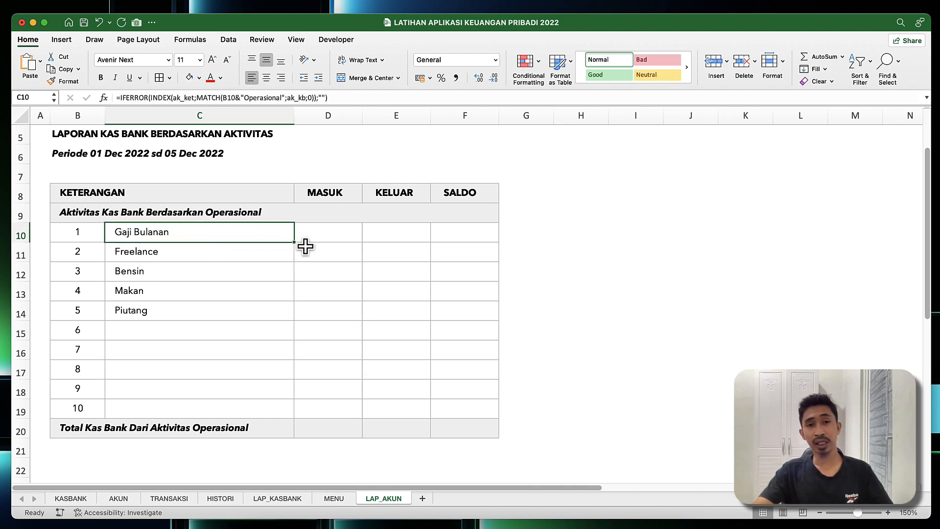
click(331, 200)
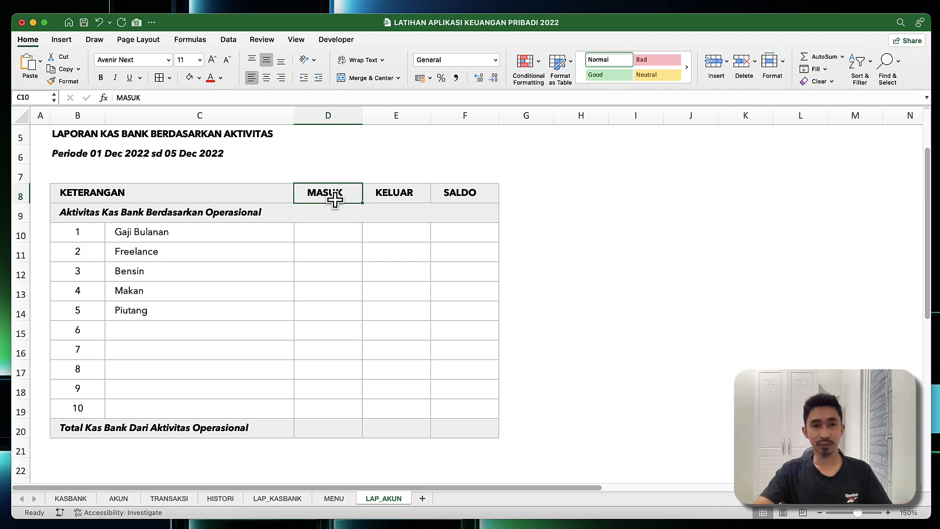
click(330, 246)
click(329, 235)
drag(330, 235, 336, 409)
drag(377, 231, 407, 419)
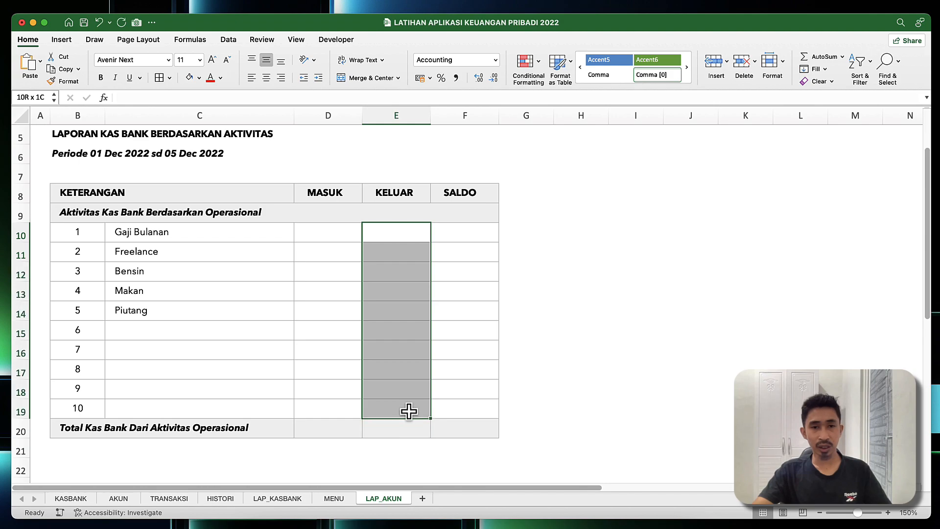
drag(452, 239, 447, 413)
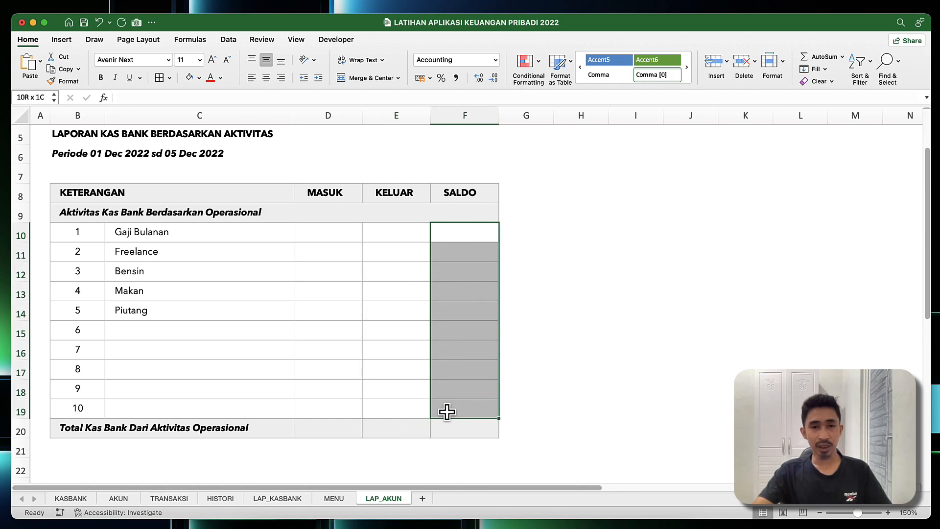
click(341, 400)
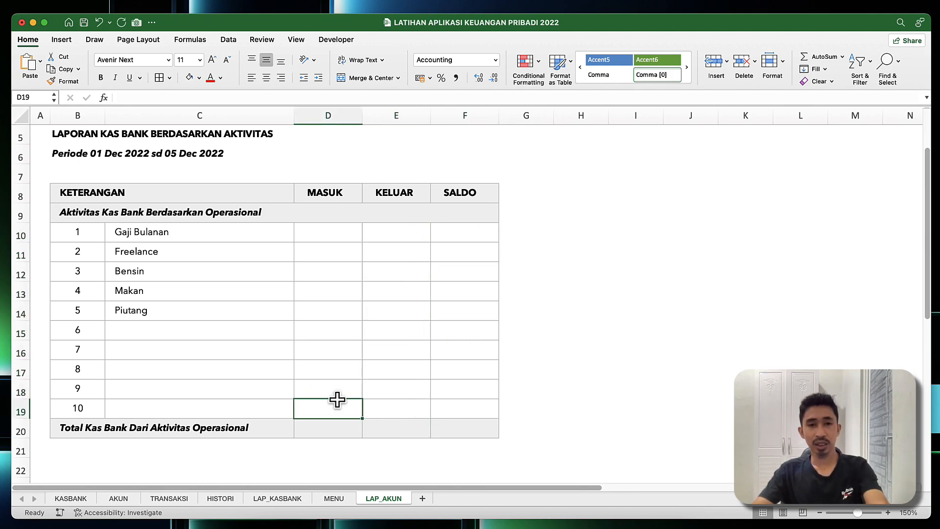
click(332, 228)
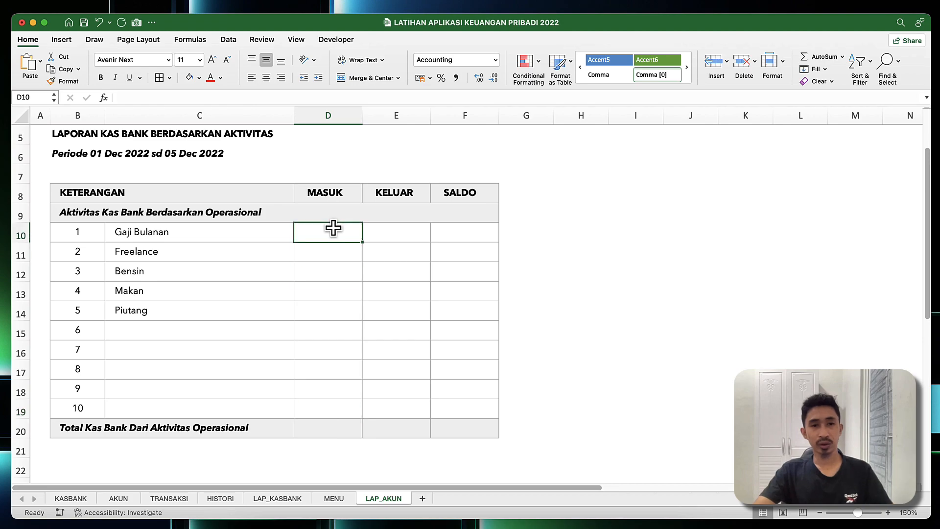
Step: Review the two recorded transactions in rows 7 and 8 of the TRANSAKSI sheet, including their UNTUK ? entries
click(170, 497)
click(254, 286)
click(431, 230)
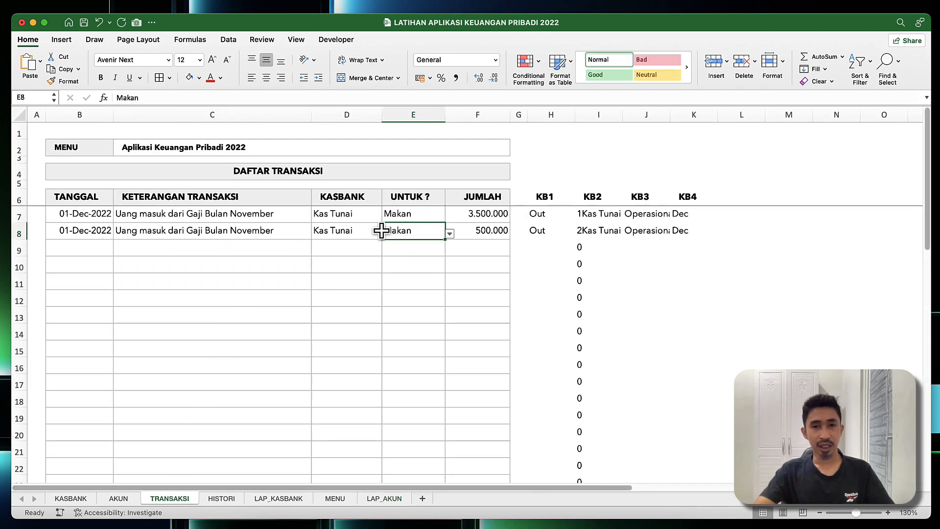
drag(98, 214, 483, 231)
click(406, 237)
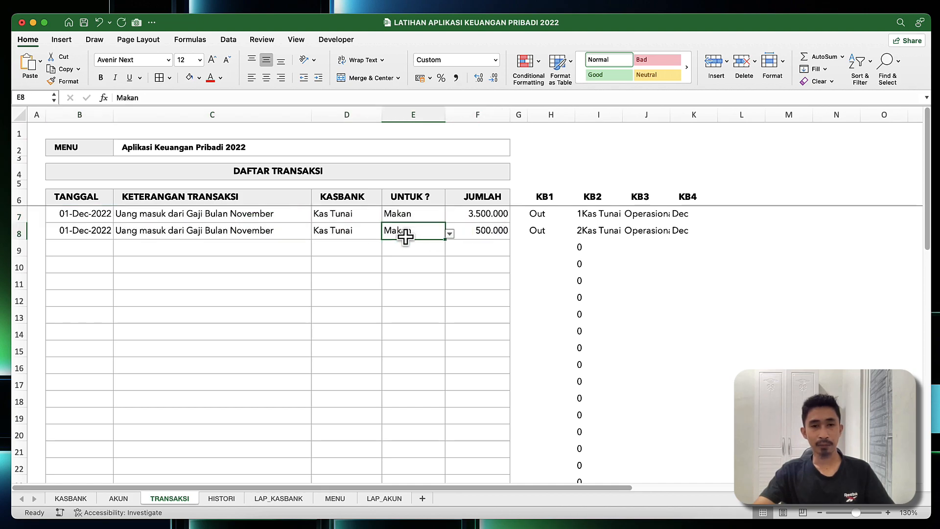
click(326, 280)
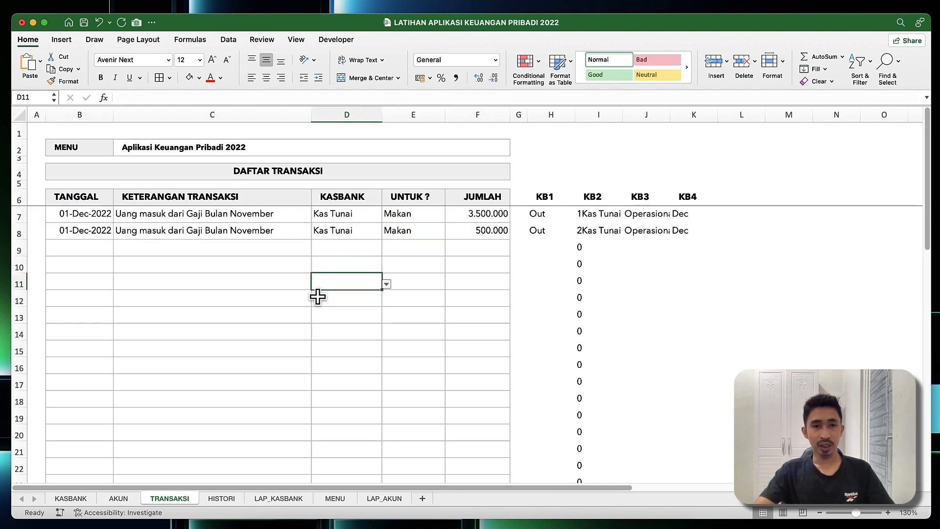
Step: Check the workbook's list of defined names from LAP_AKUN for the ranges needed by the MASUK formula
click(385, 498)
click(329, 255)
click(325, 233)
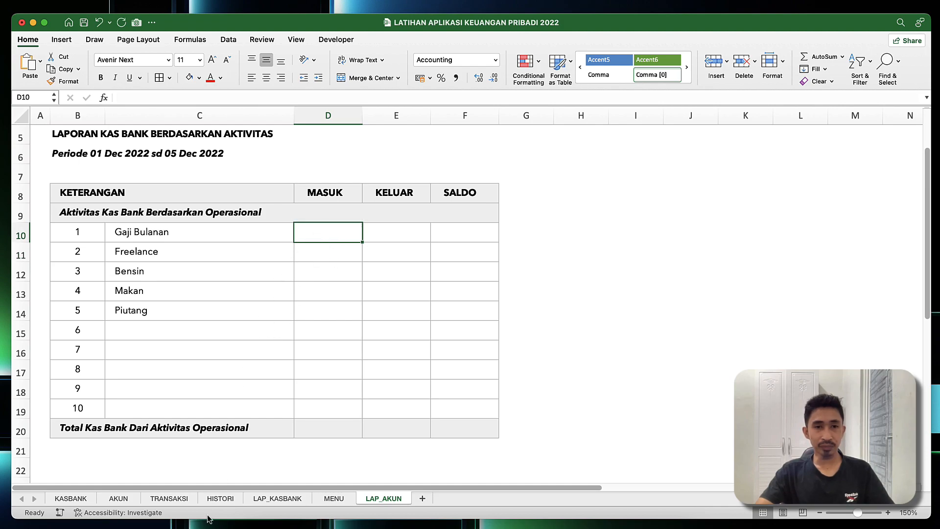
click(53, 101)
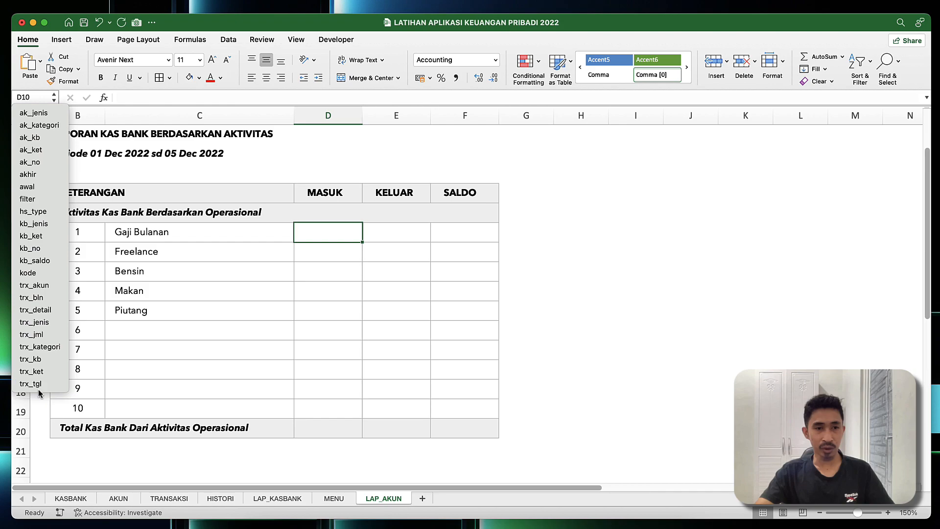
click(195, 262)
click(178, 235)
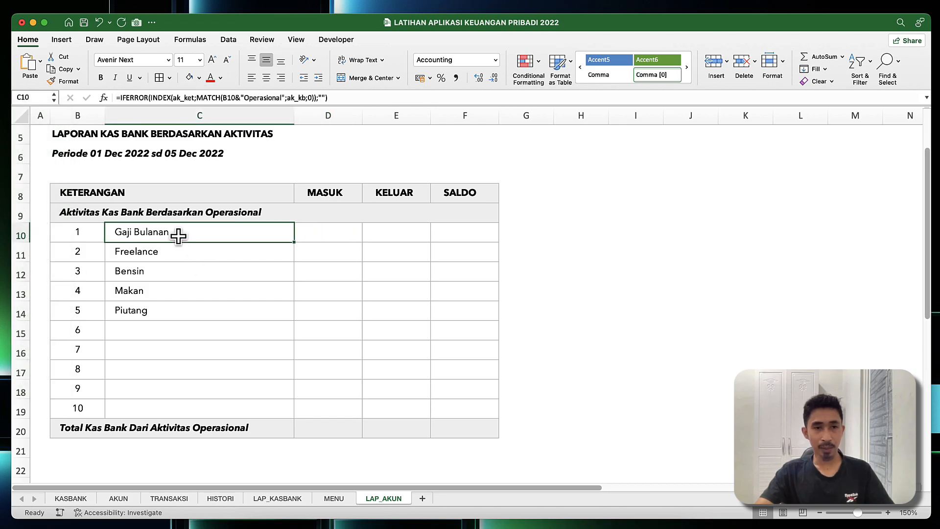
Step: Select the UNTUK ? column on the TRANSAKSI sheet to check its range name
click(171, 498)
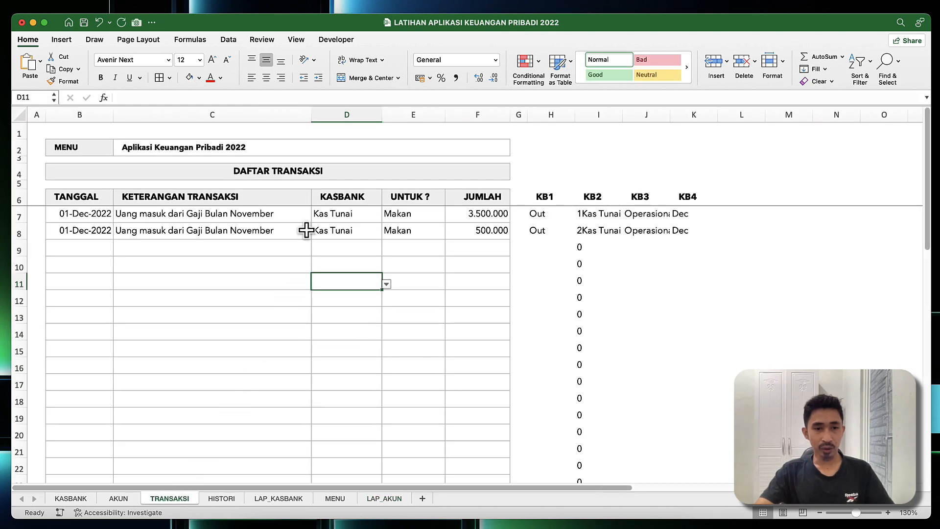
click(372, 118)
click(394, 118)
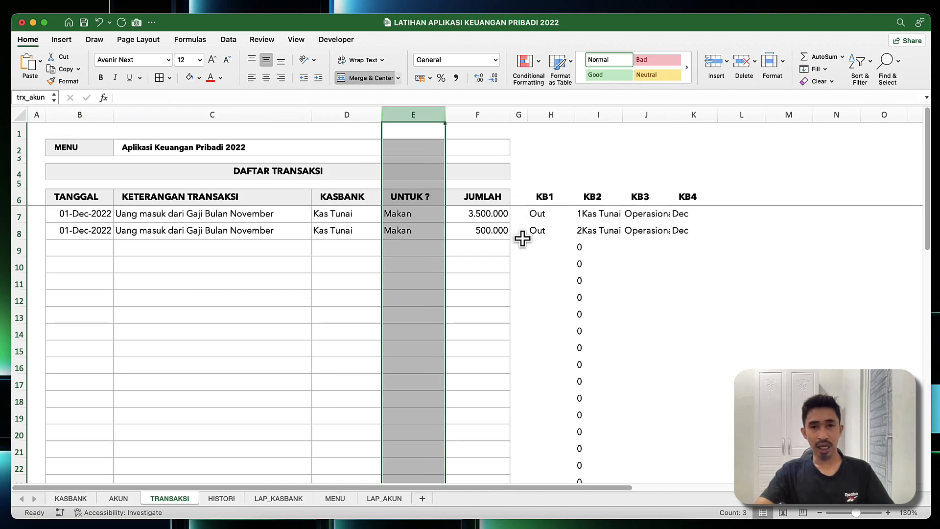
Step: Check the range names assigned to the JUMLAH, TANGGAL and KB1 columns on the TRANSAKSI sheet
click(470, 116)
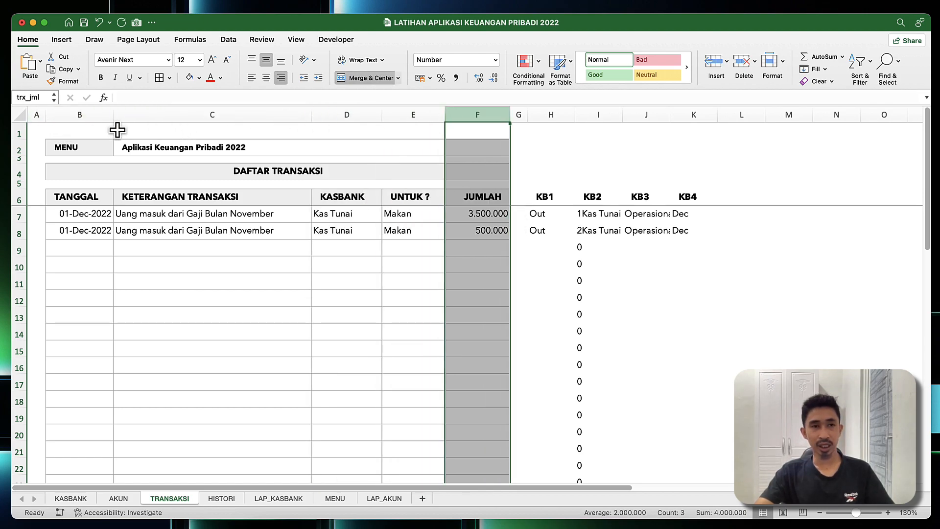
click(74, 116)
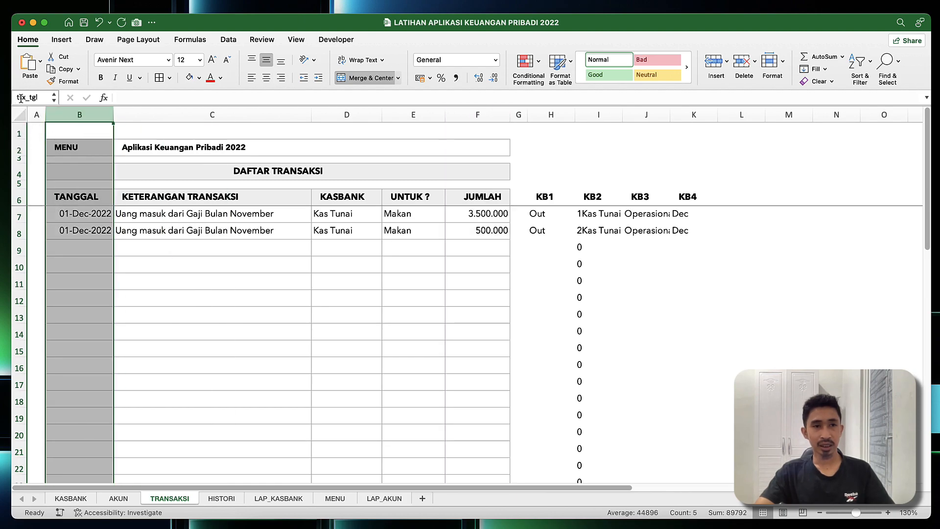
click(170, 290)
click(542, 116)
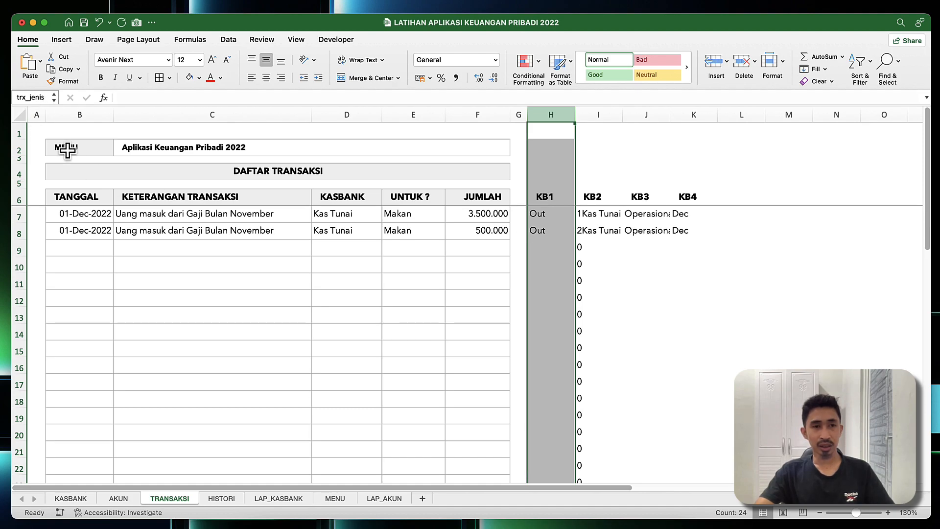
click(214, 300)
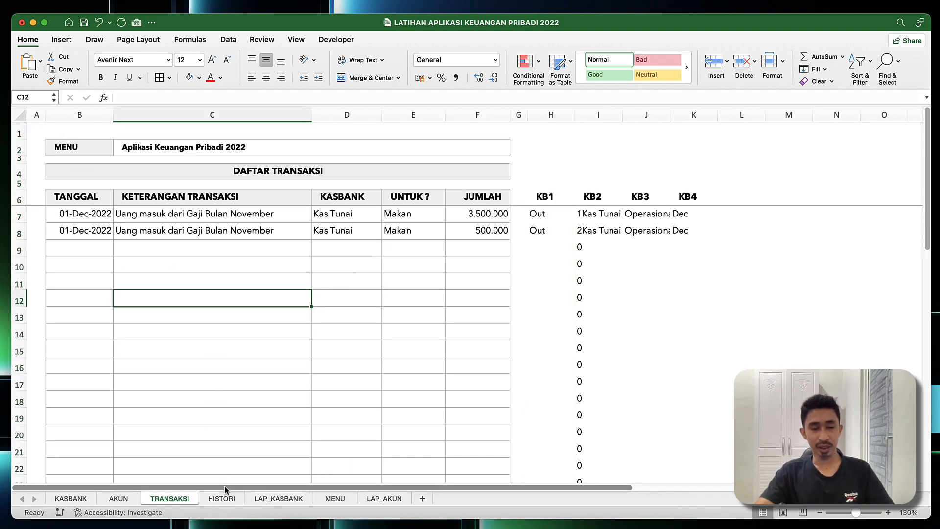
Step: Widen the MASUK and KELUAR columns slightly on the LAP_AKUN sheet
click(372, 498)
click(326, 235)
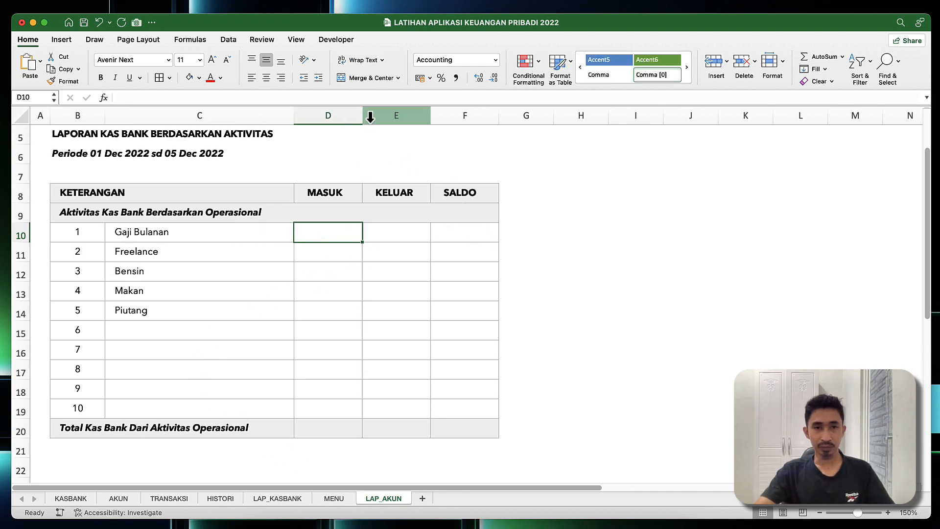
drag(361, 118, 364, 119)
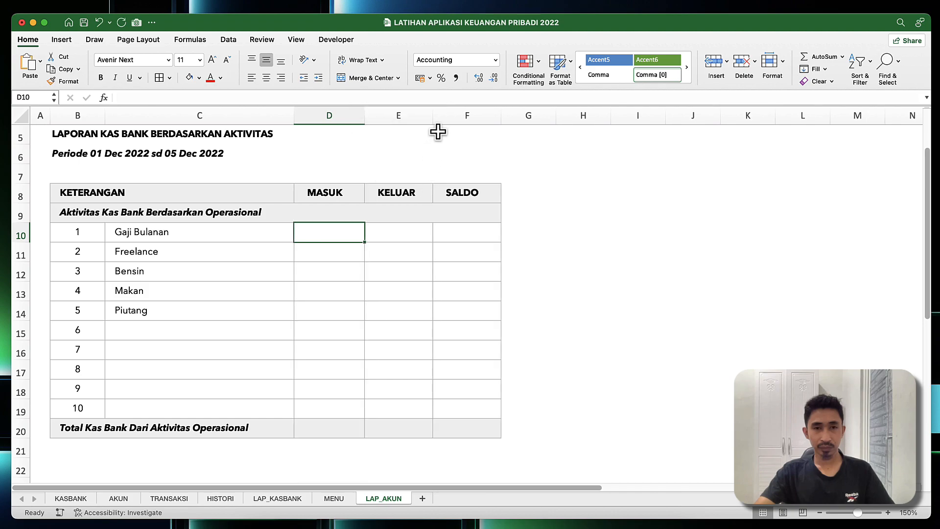
drag(431, 119, 436, 122)
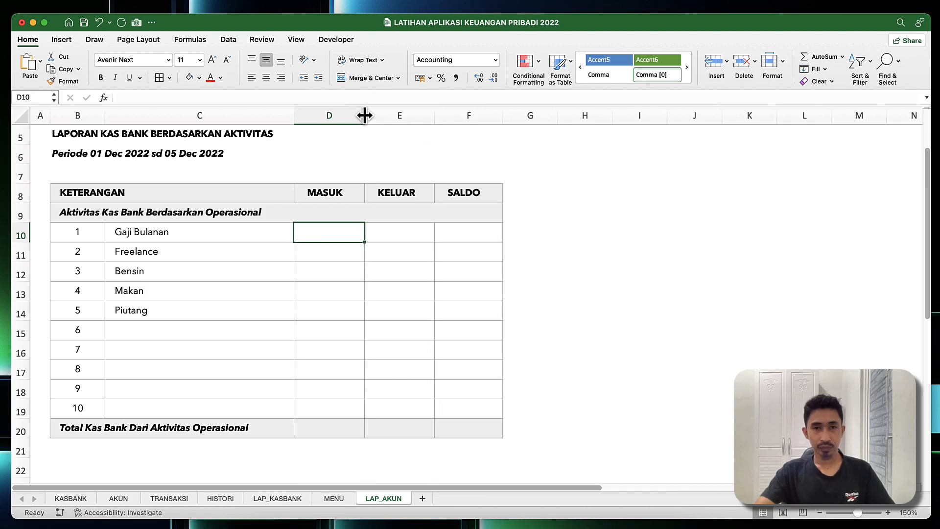
drag(364, 118, 369, 121)
click(329, 253)
click(335, 230)
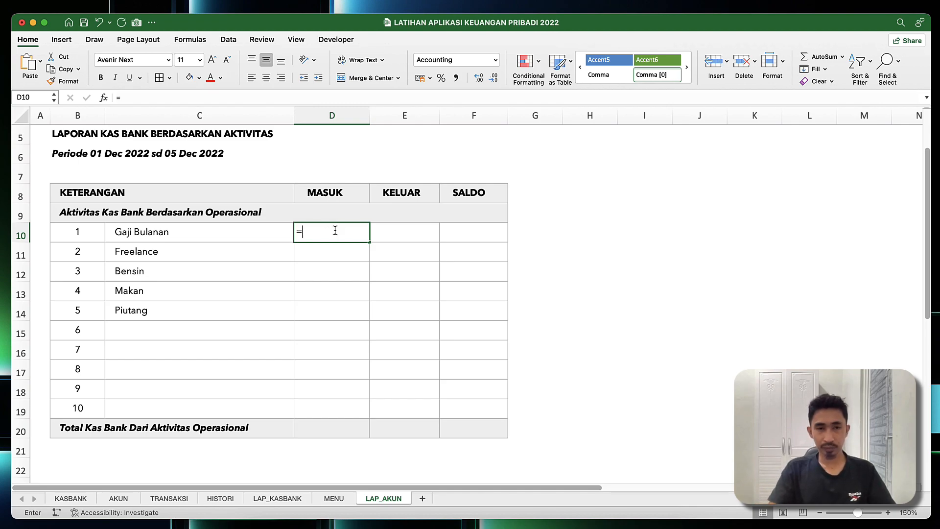
text(=)
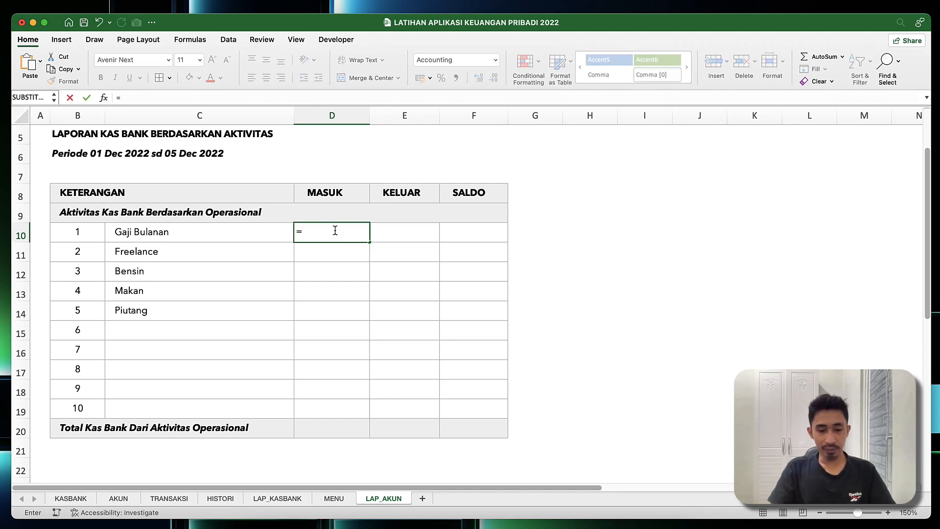
text(inde)
key(BackSpace)
key(BackSpace)
key(BackSpace)
key(BackSpace)
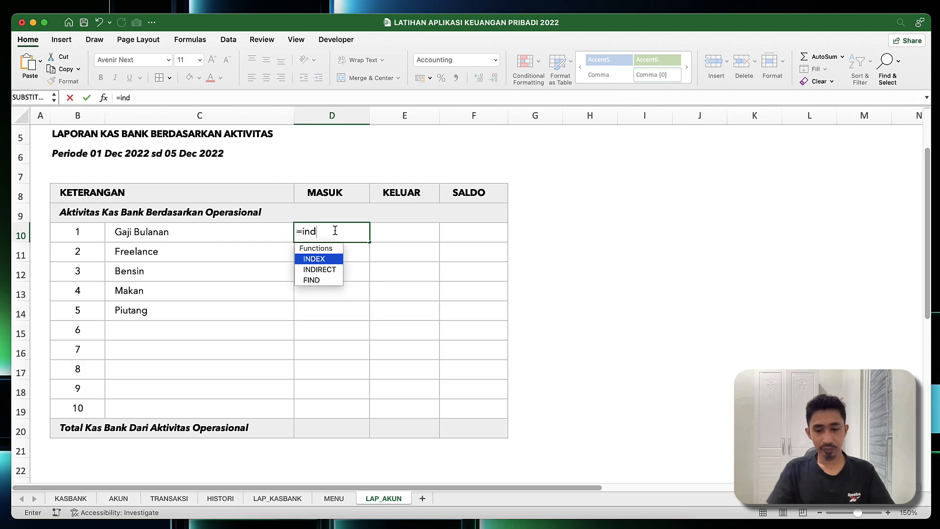
text(sum)
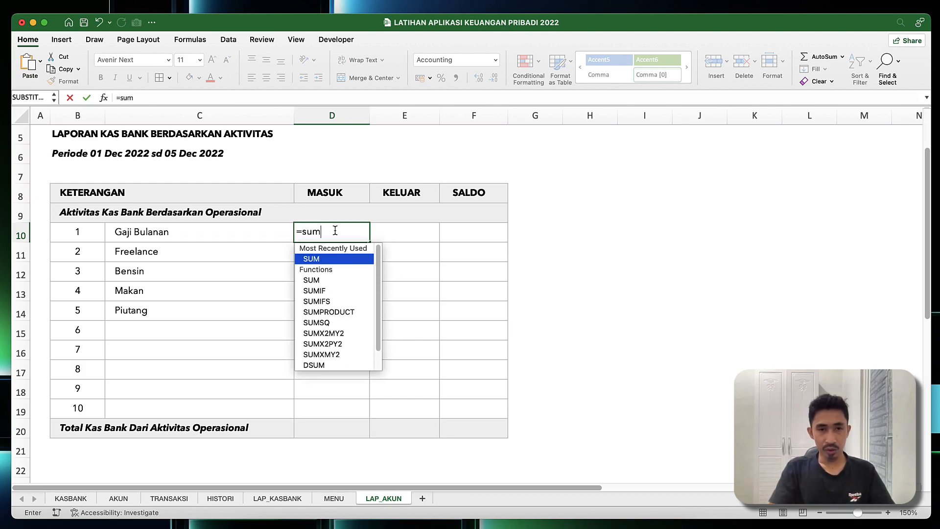
double_click(328, 302)
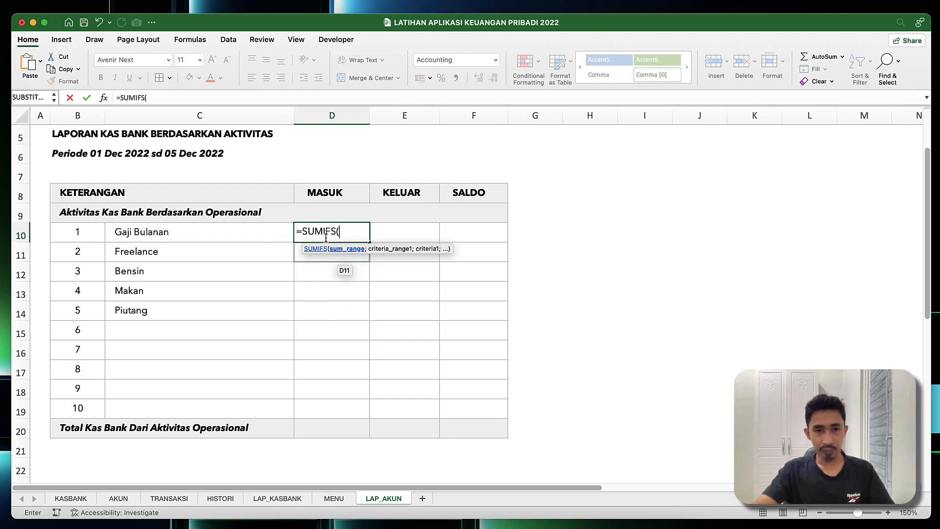
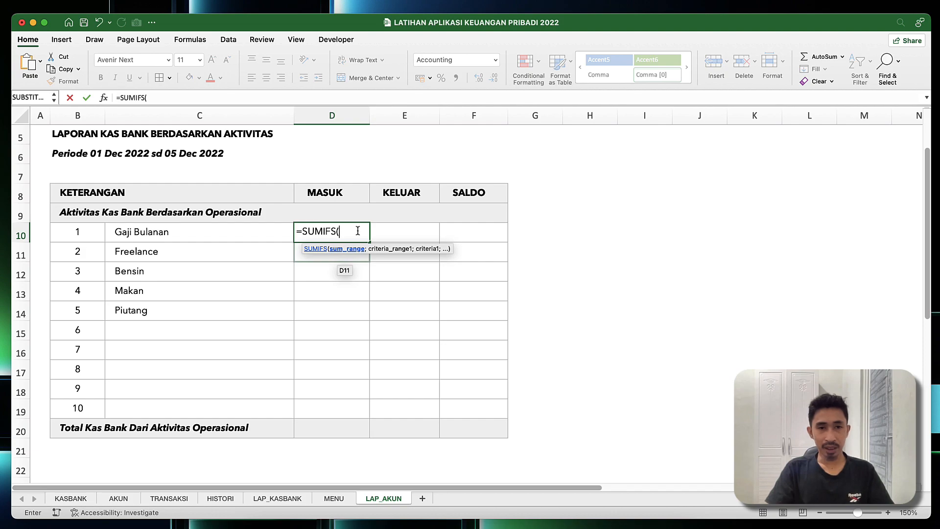
text(trx)
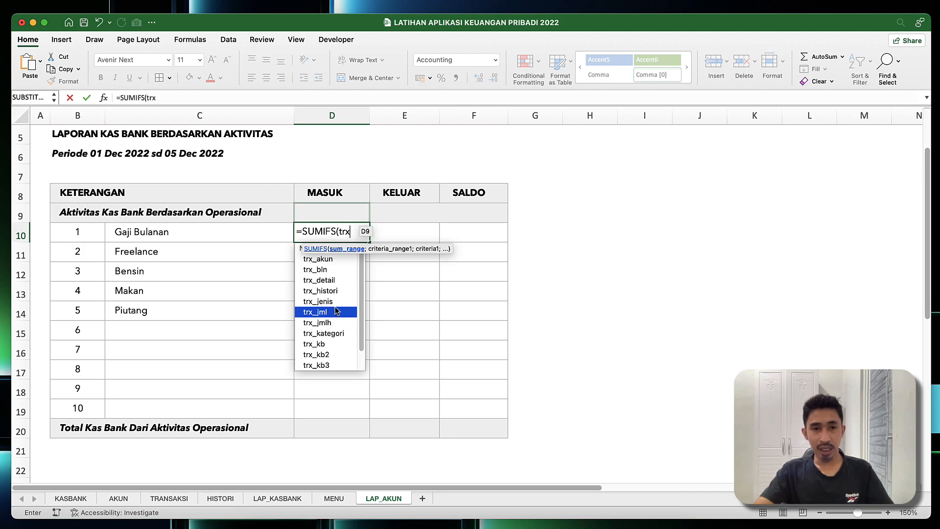
double_click(317, 323)
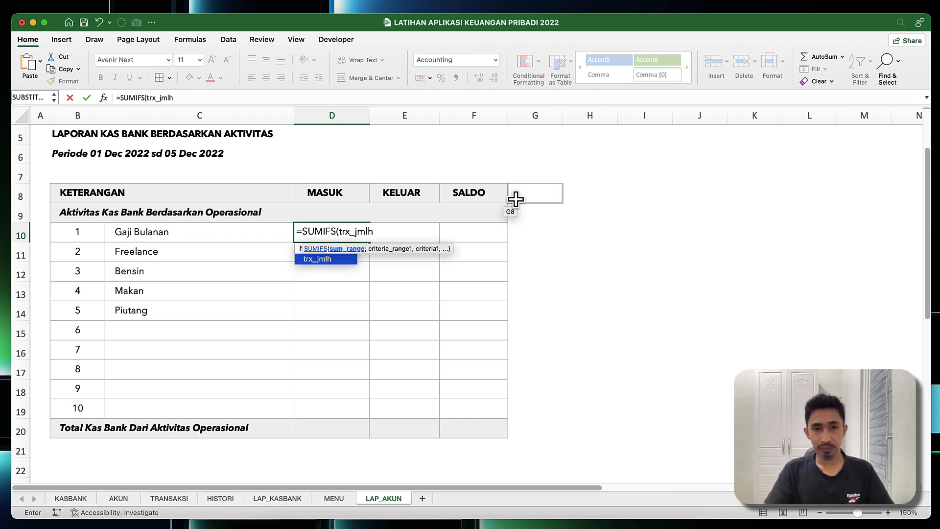
key(BackSpace)
key(BackSpace)
key(BackSpace)
key(BackSpace)
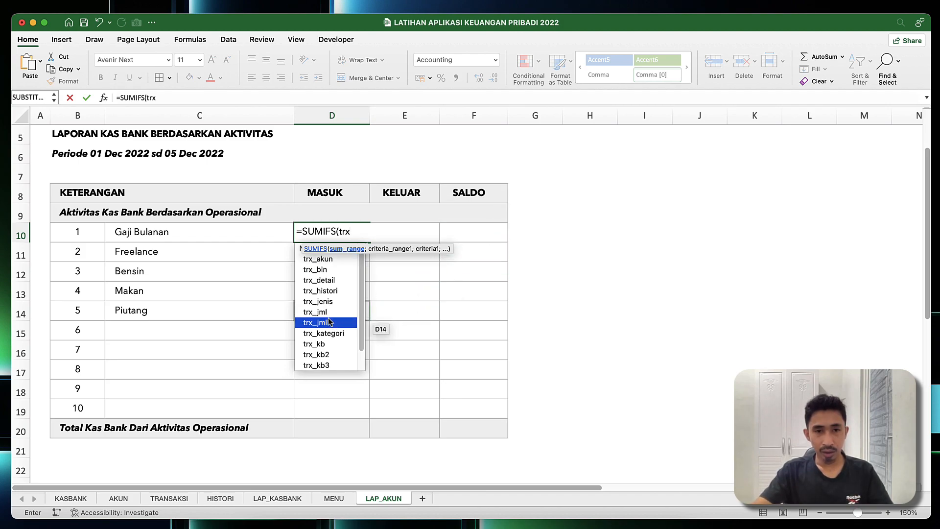
key(Escape)
key(Escape)
click(231, 369)
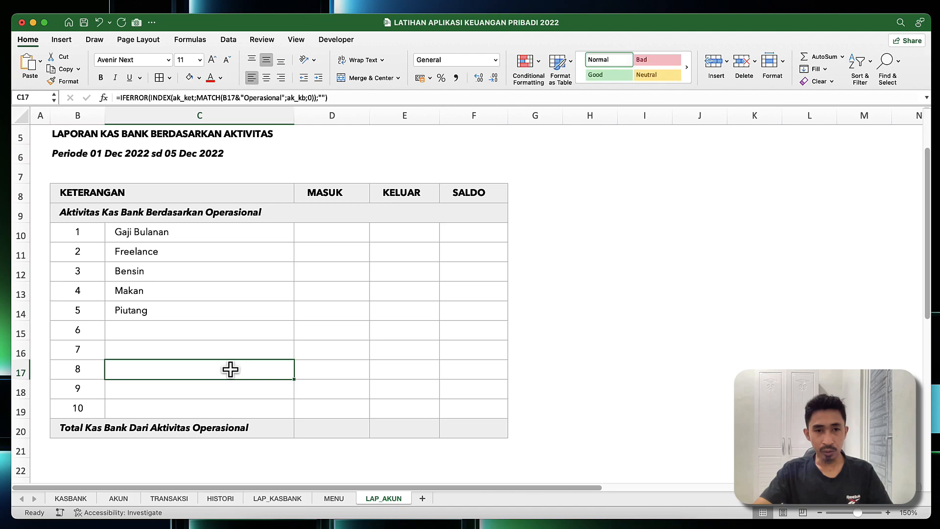
Step: Check the range names of the KB1 and JUMLAH columns on TRANSAKSI against the workbook's list of defined names
click(167, 498)
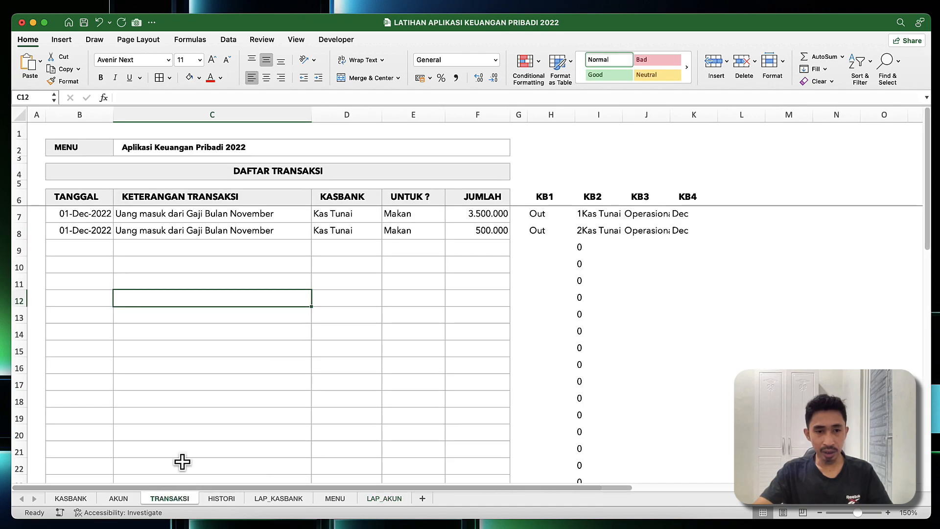
click(539, 114)
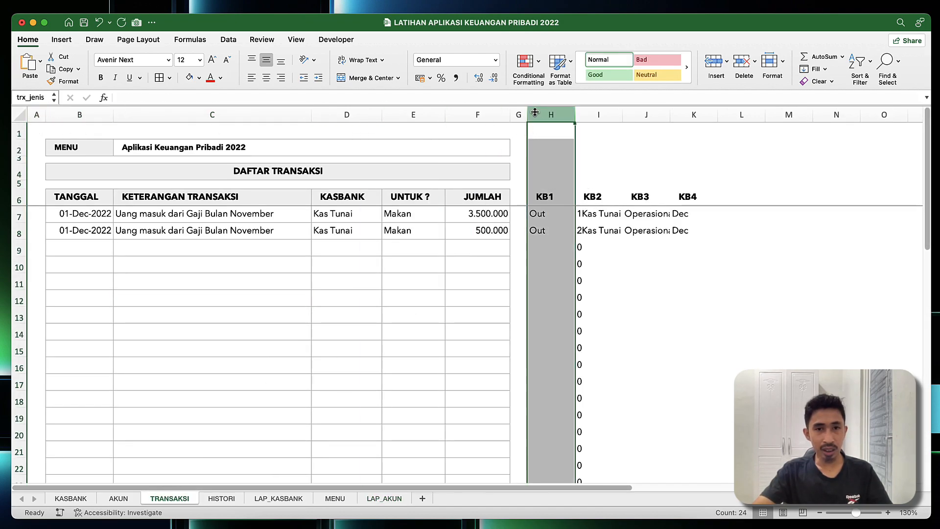
click(485, 115)
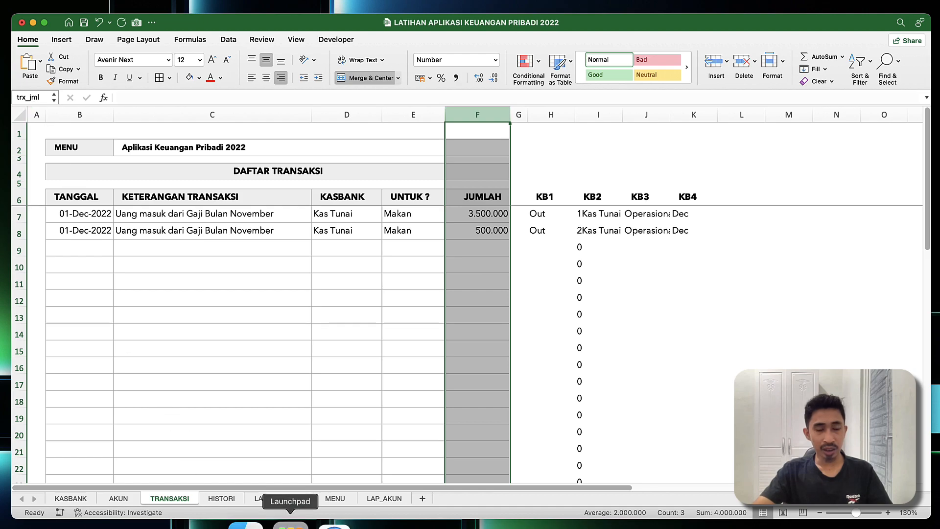
click(54, 98)
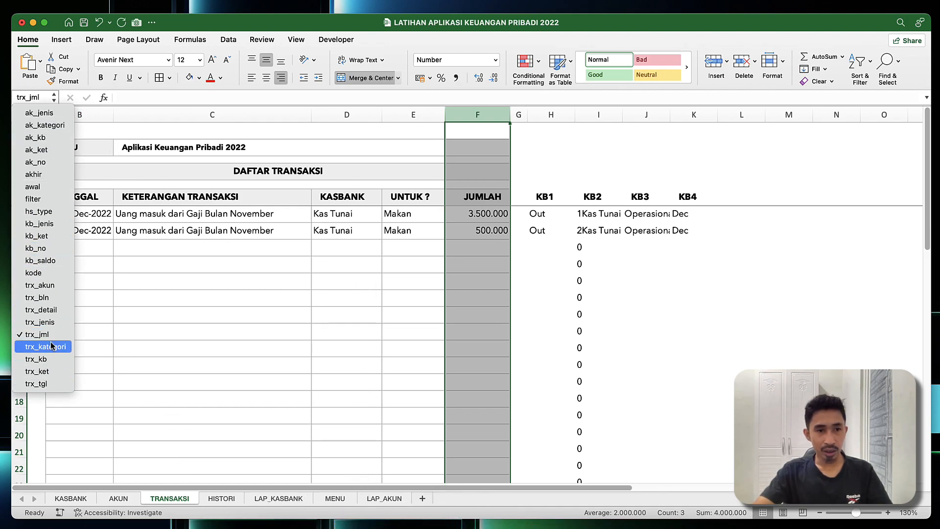
click(214, 335)
click(428, 280)
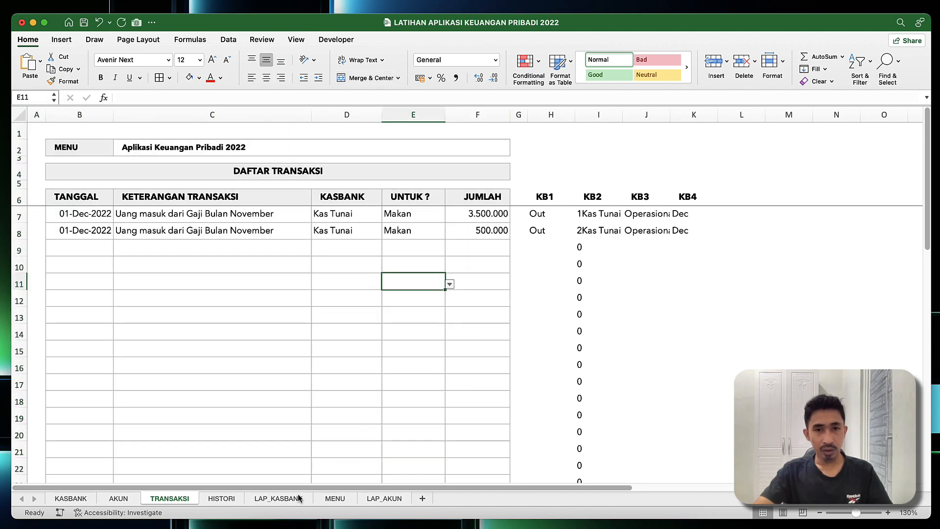
Step: Begin a SUMIFS formula in the MASUK cell for Gaji Bulanan (D10) on LAP_AKUN, with trx_jml as the sum range
click(387, 498)
click(335, 234)
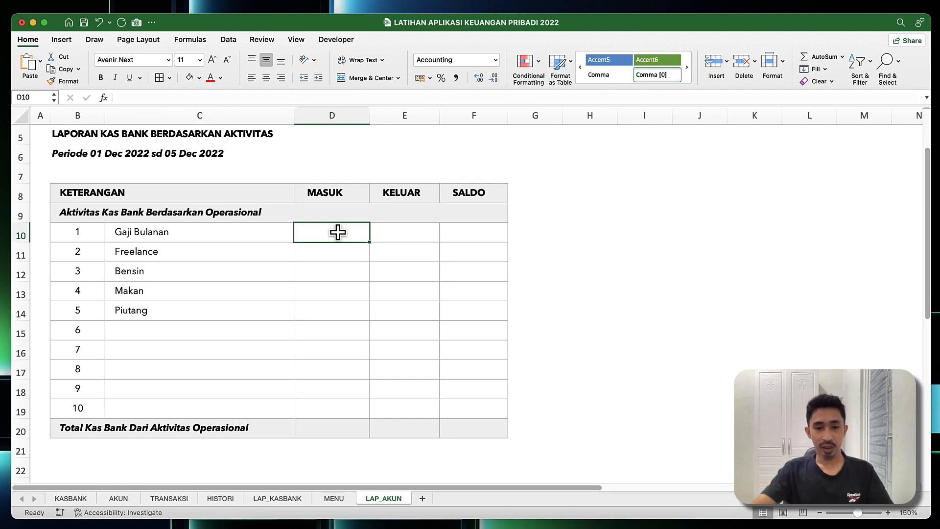
text(=sum)
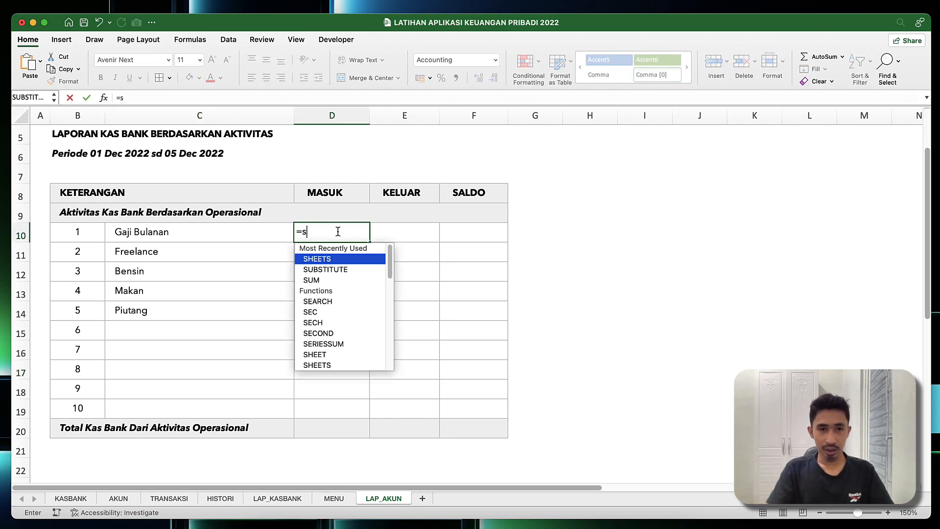
key(Down)
key(Down)
key(Down)
key(Tab)
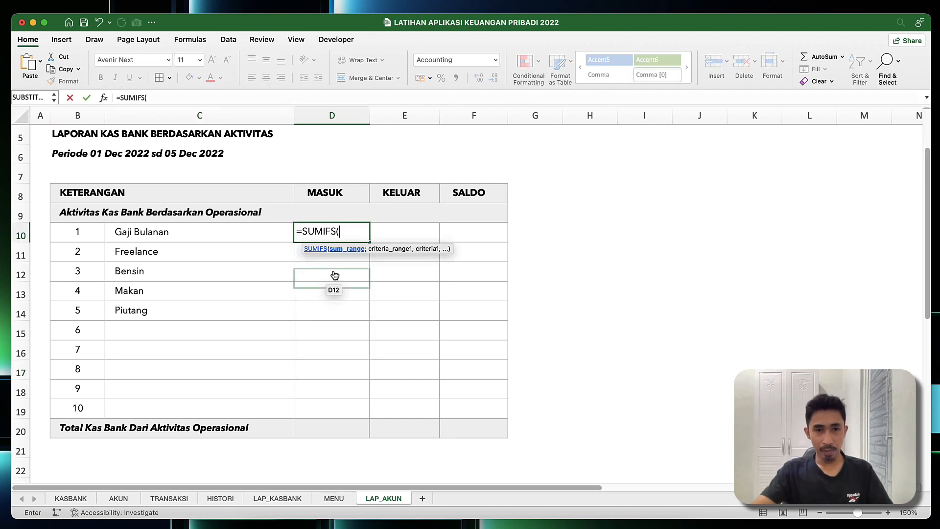
text(t)
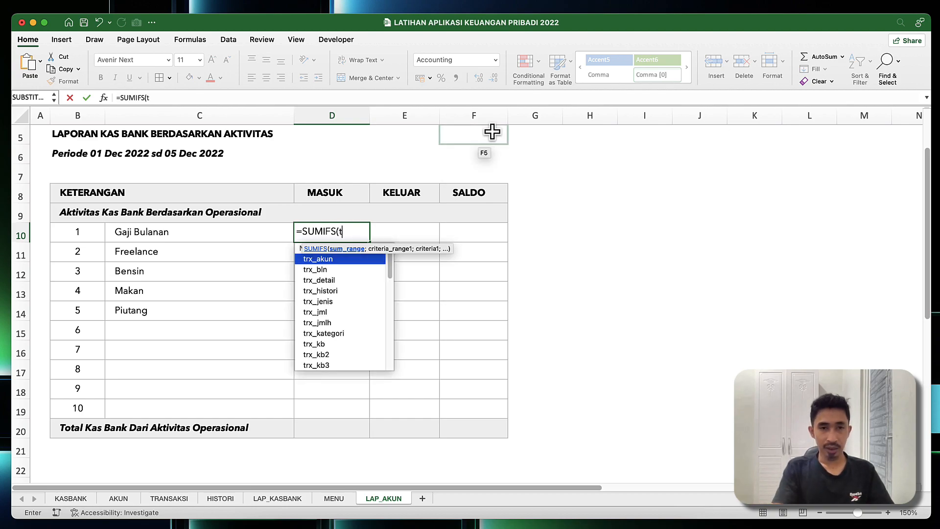
text(rx)
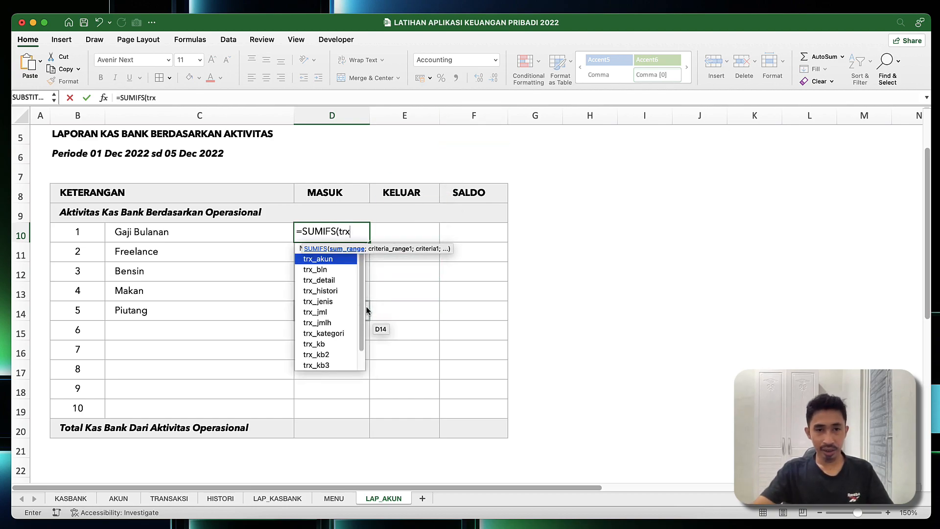
text(_jml)
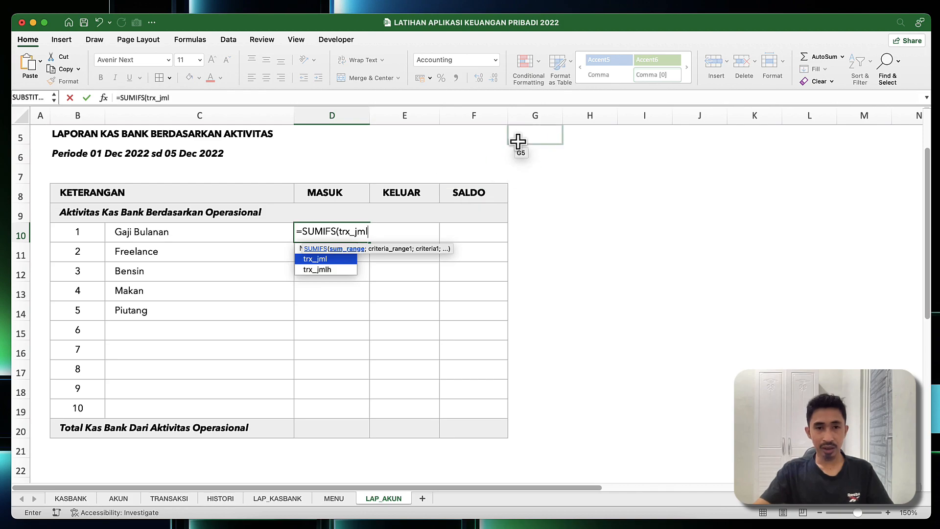
text(;)
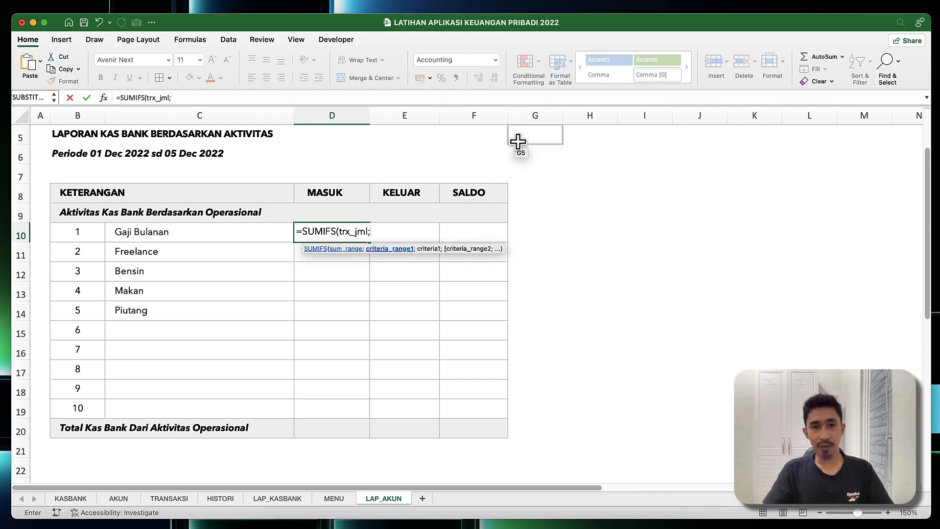
Step: Add the start-date criterion to the D10 SUMIFS formula: range trx_tgl with condition ">="&awal
text(trx)
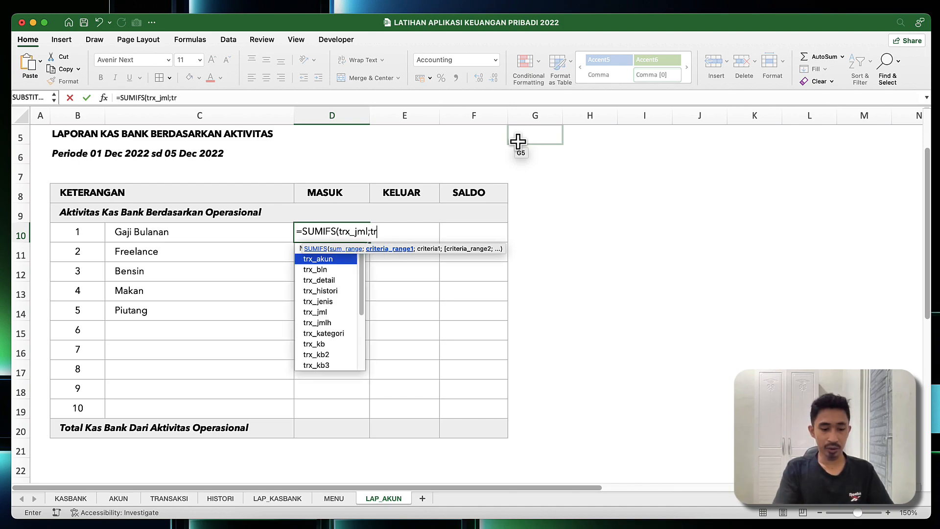
text(_t)
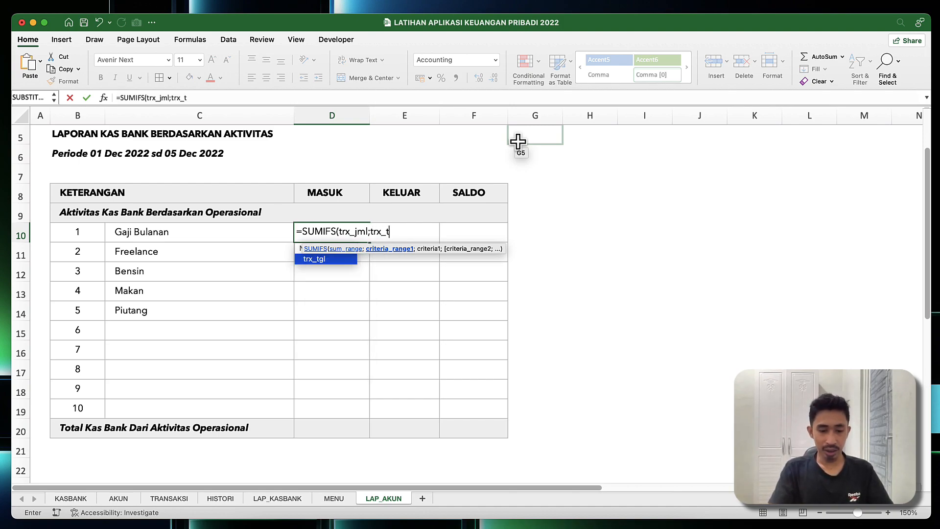
text(gl)
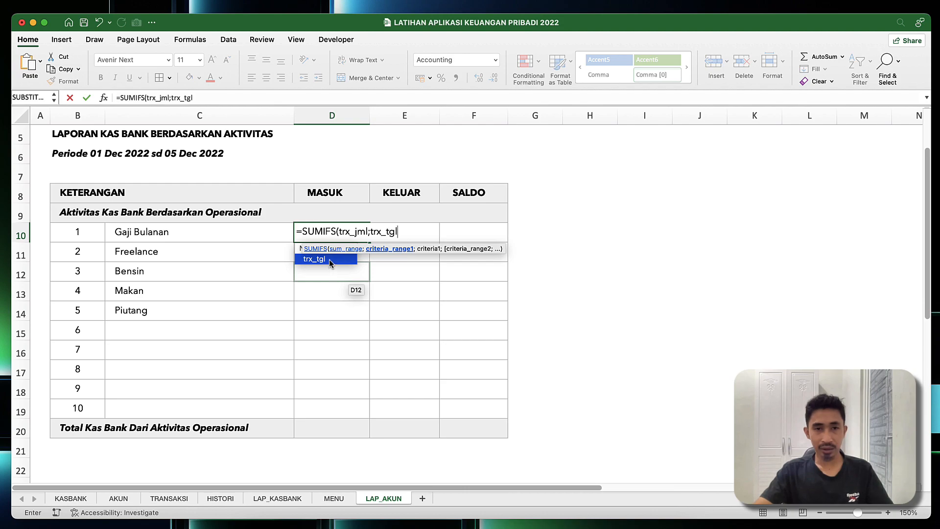
text(;">=)
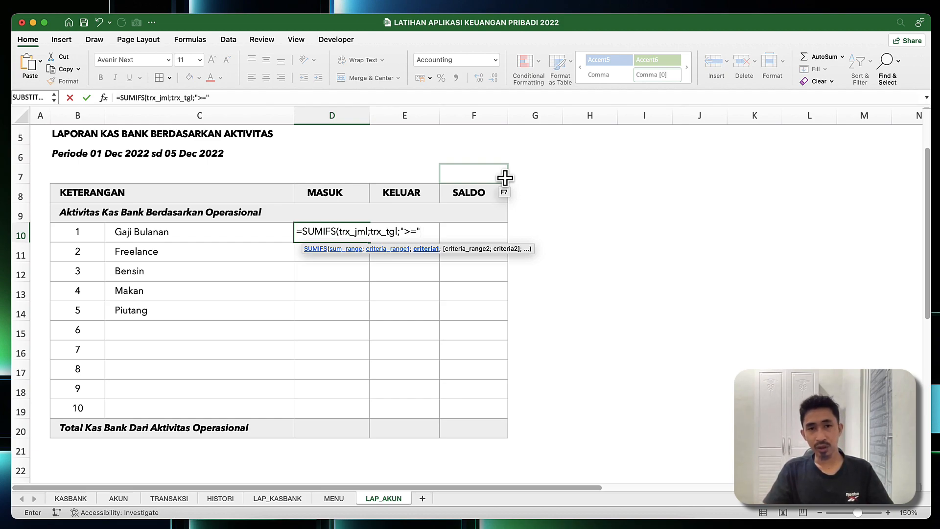
text(;)
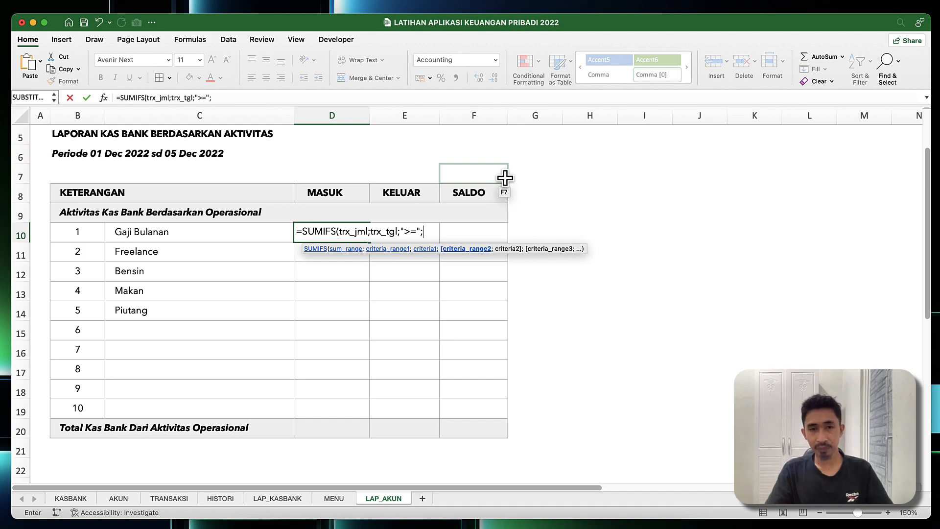
key(BackSpace)
text(&)
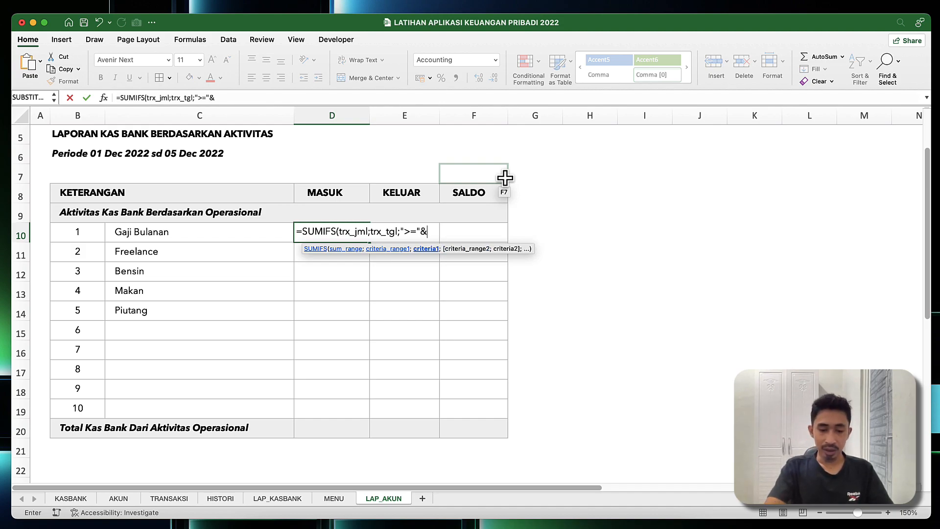
text(awa)
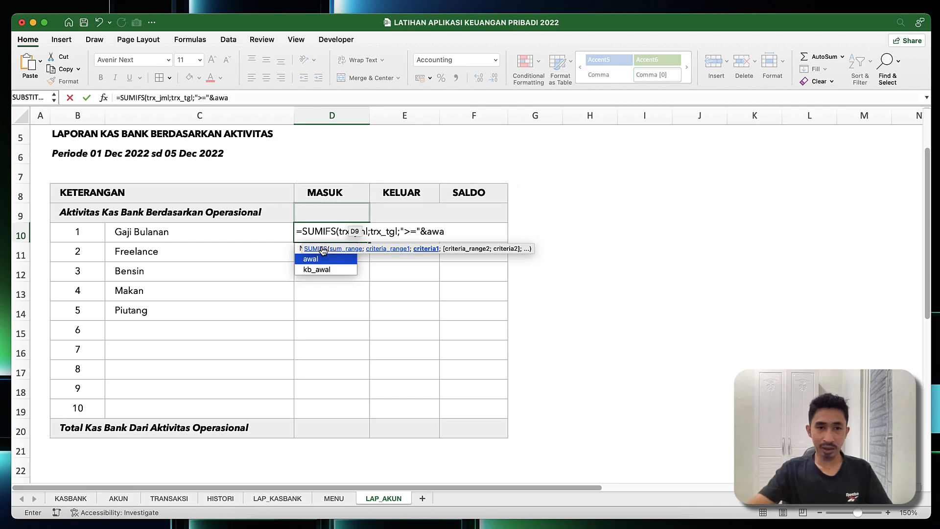
text(l)
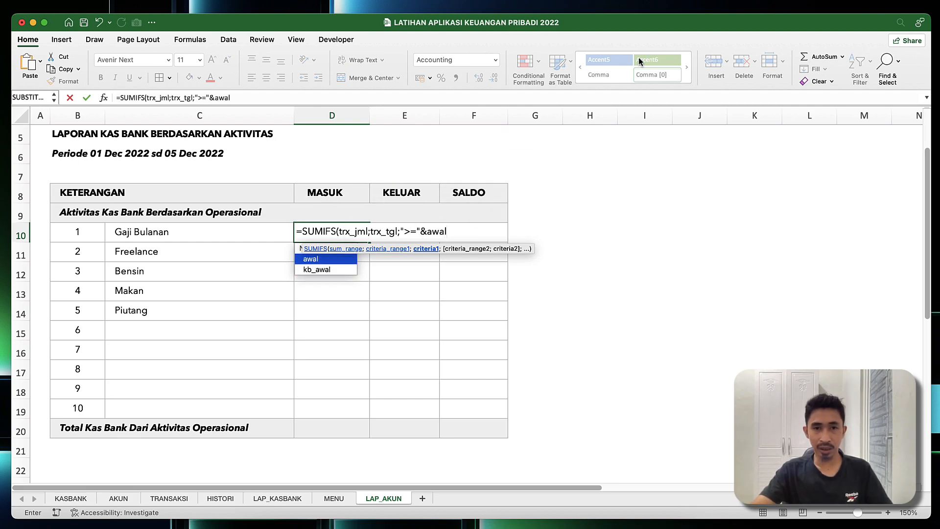
text(;)
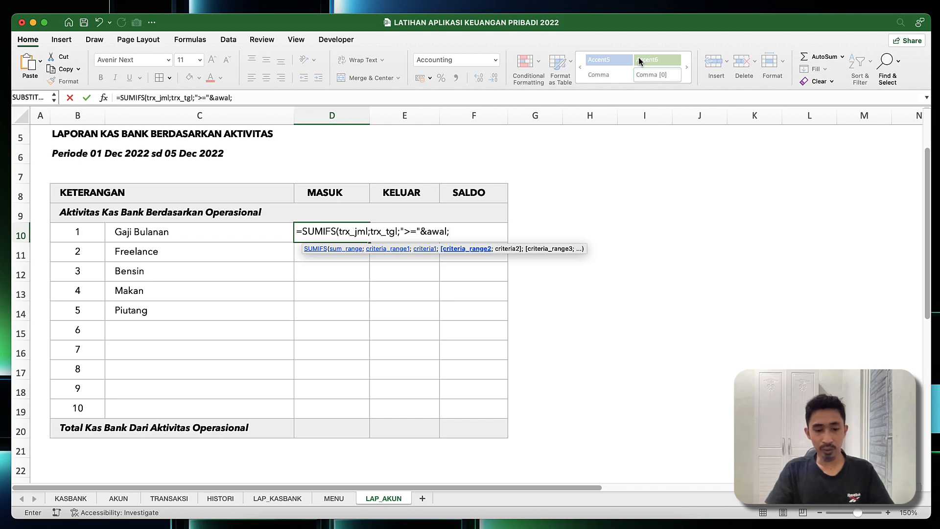
Step: Add the end-date criterion to the SUMIFS formula: range trx_tgl with condition "<="&akhir
text(Tr)
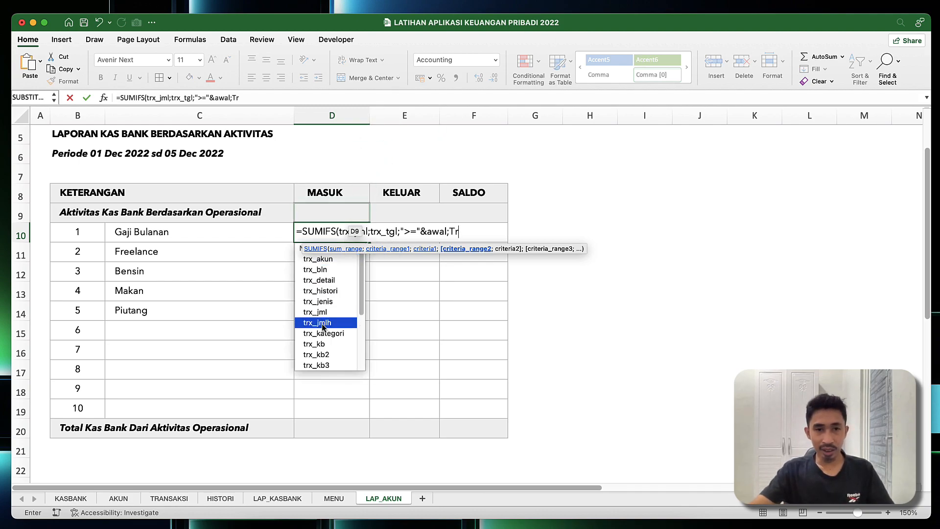
scroll(325, 364, down, 2)
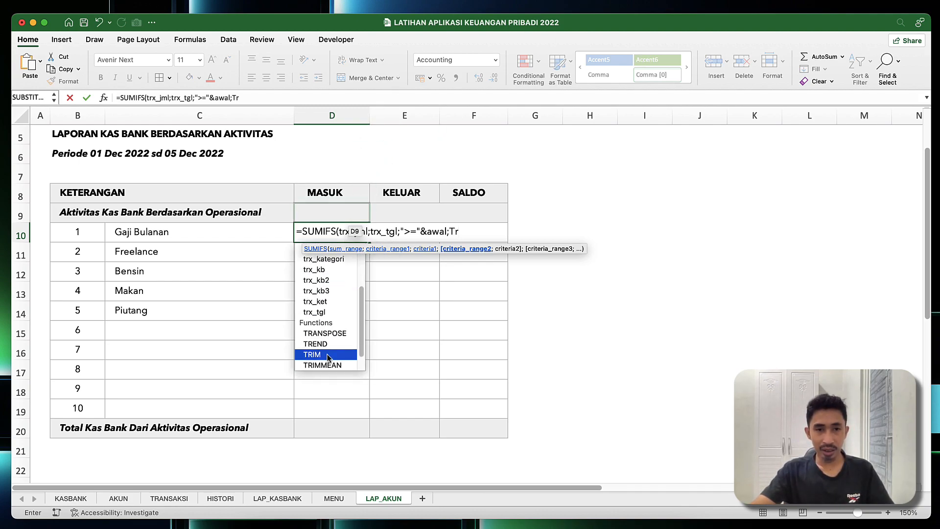
double_click(318, 310)
text(;"<=)
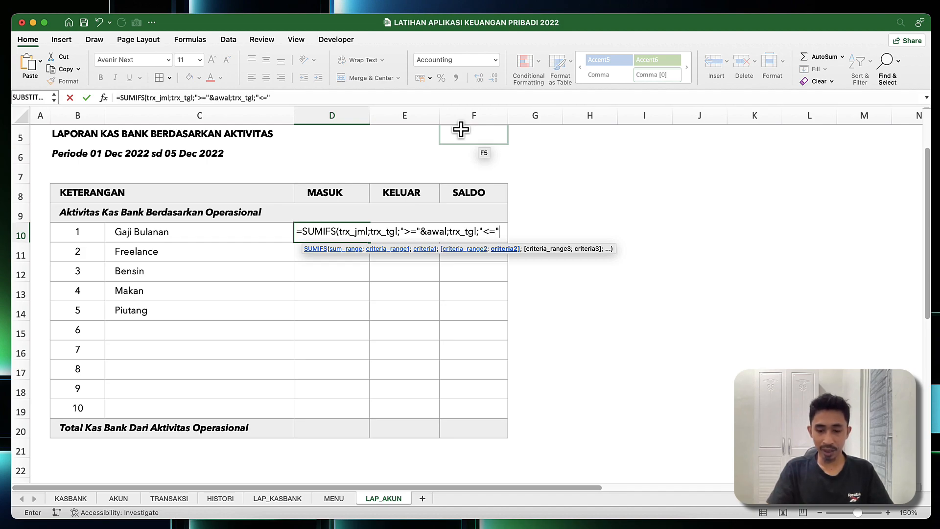
text("&akh)
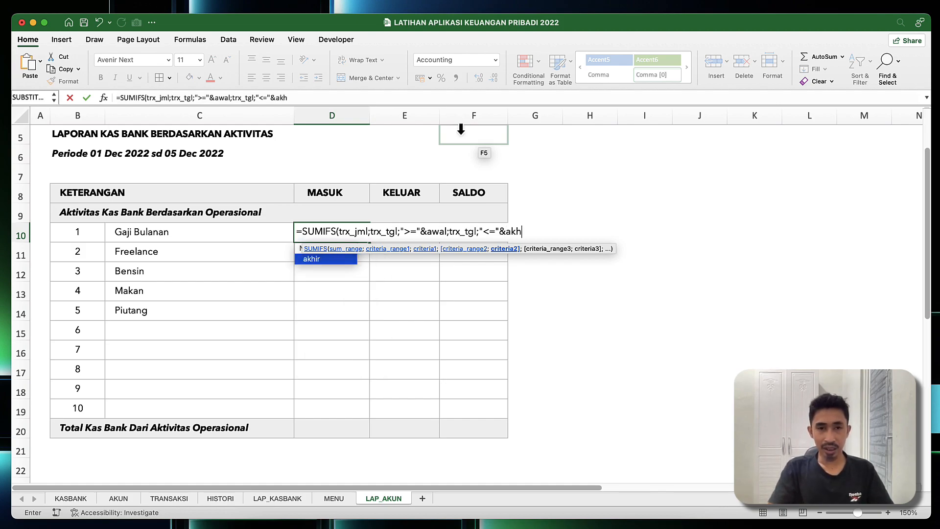
text(ir)
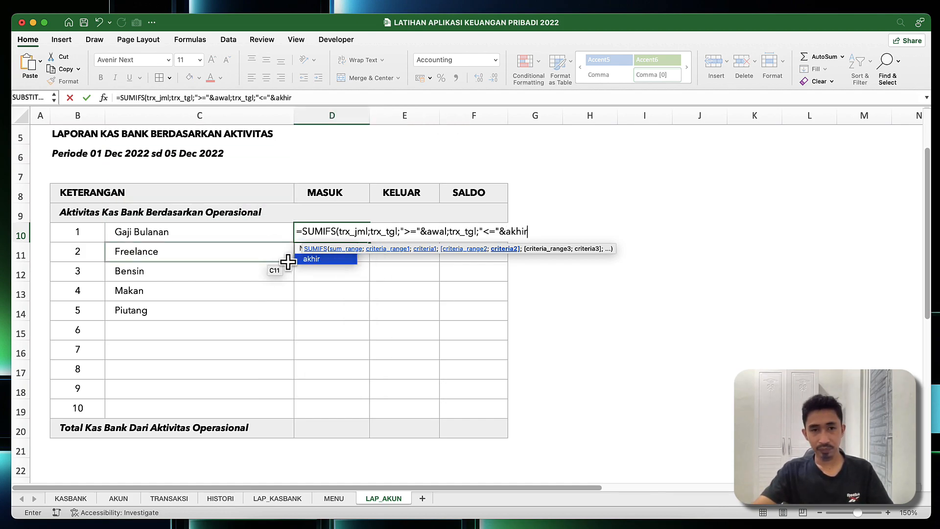
text(;)
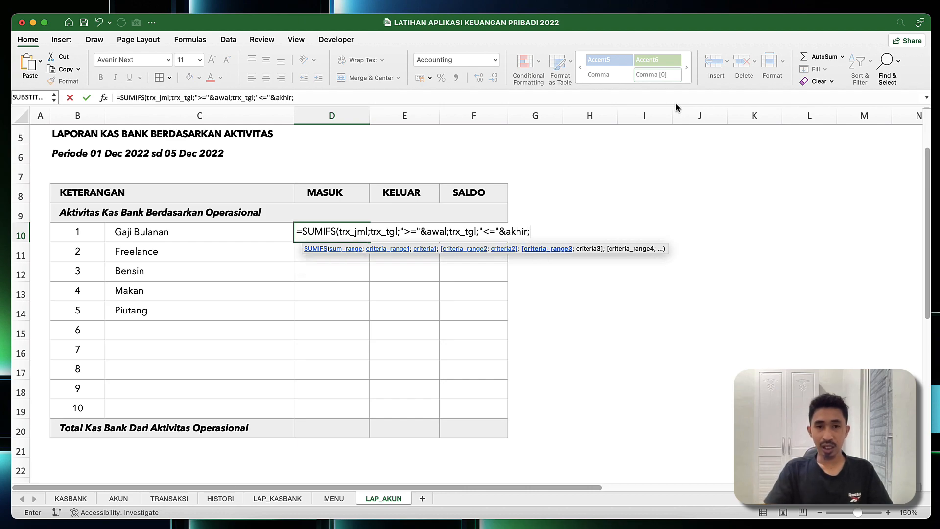
Step: Add a transaction-type criterion to the SUMIFS formula: range trx_jenis equal to "In"
text(trx)
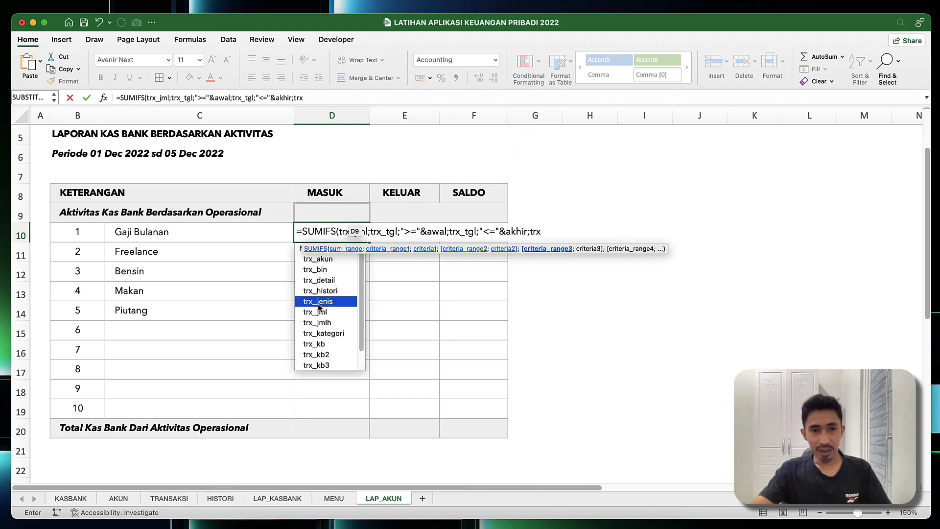
double_click(332, 302)
text(;"In)
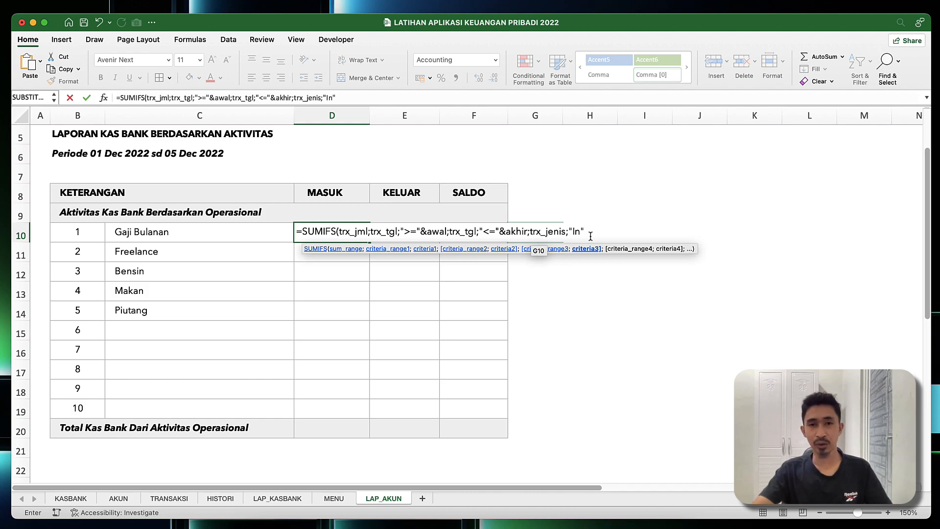
text(;)
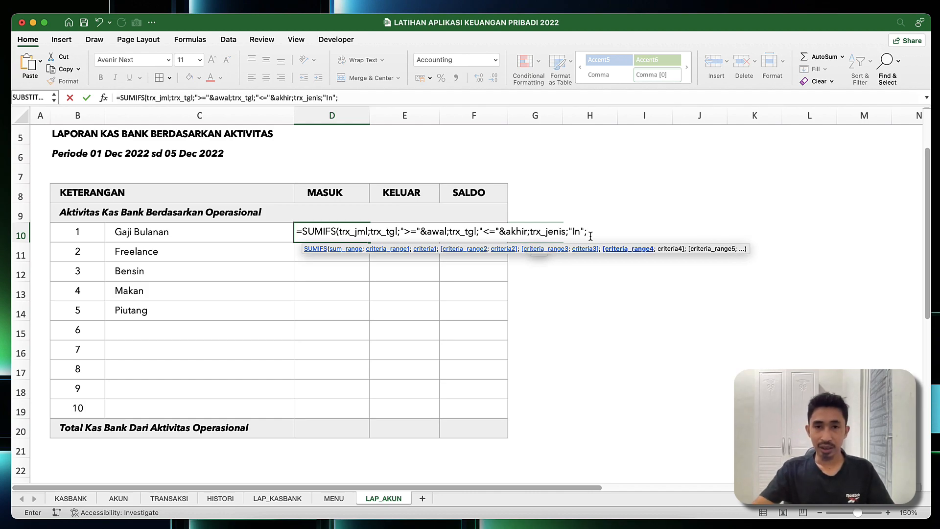
Step: Add the account criterion trx_akun matching cell C10 (Gaji Bulanan) and close the SUMIFS formula
text(trx)
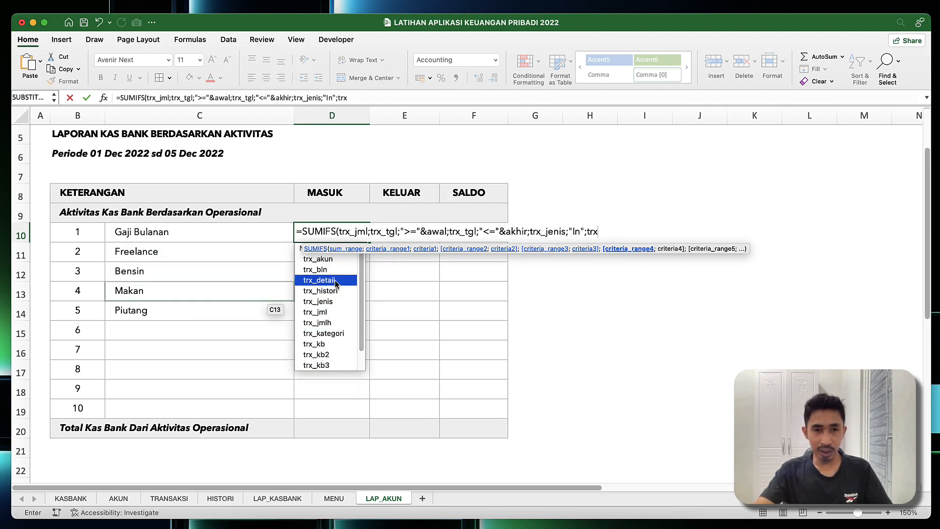
double_click(330, 259)
text(;)
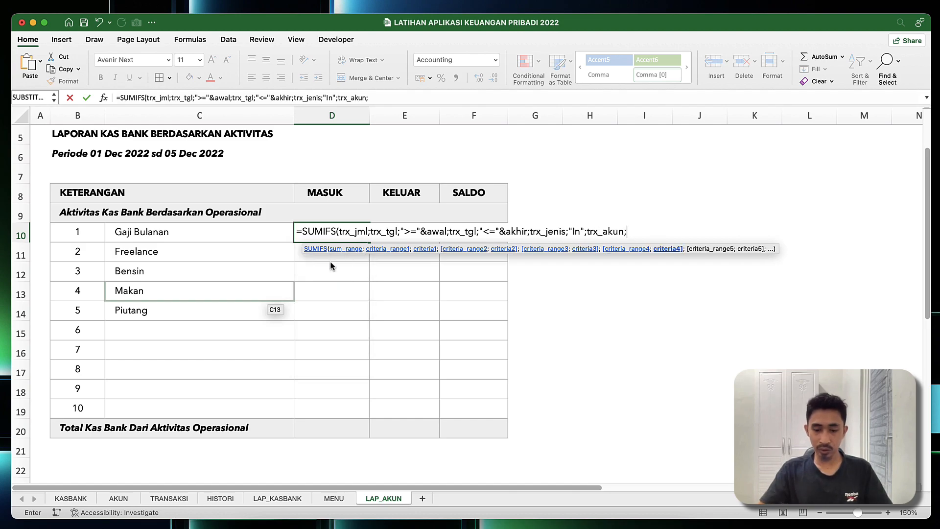
click(182, 227)
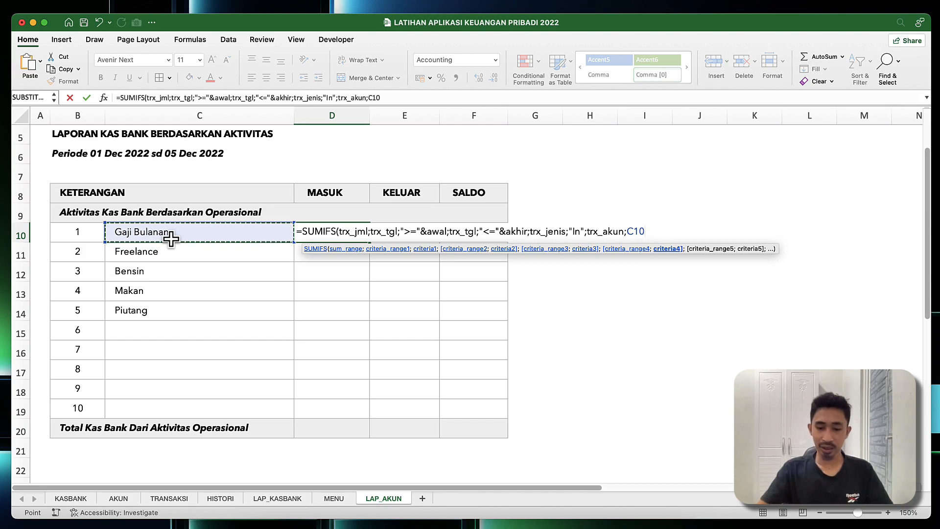
text())
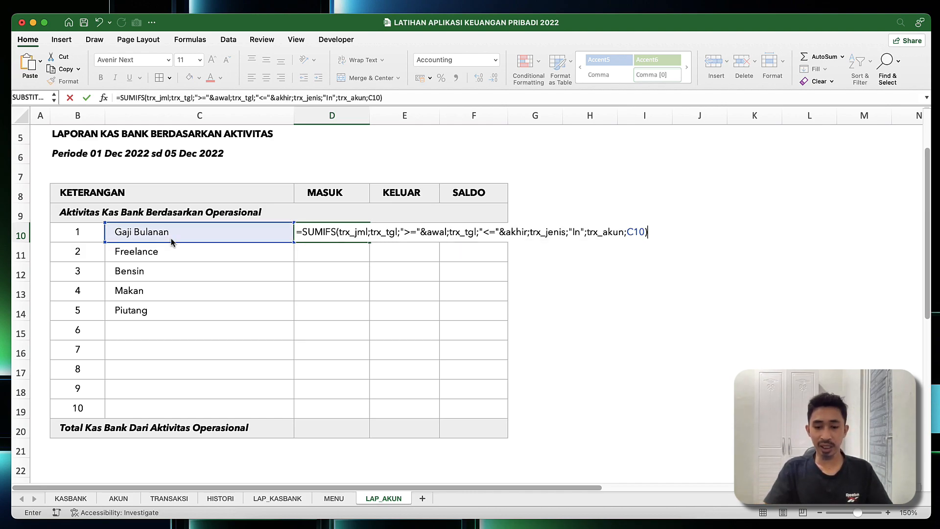
Step: Enter the SUMIFS formula for "In" transactions in D10 and fill it down the MASUK column to D19
key(Return)
click(315, 228)
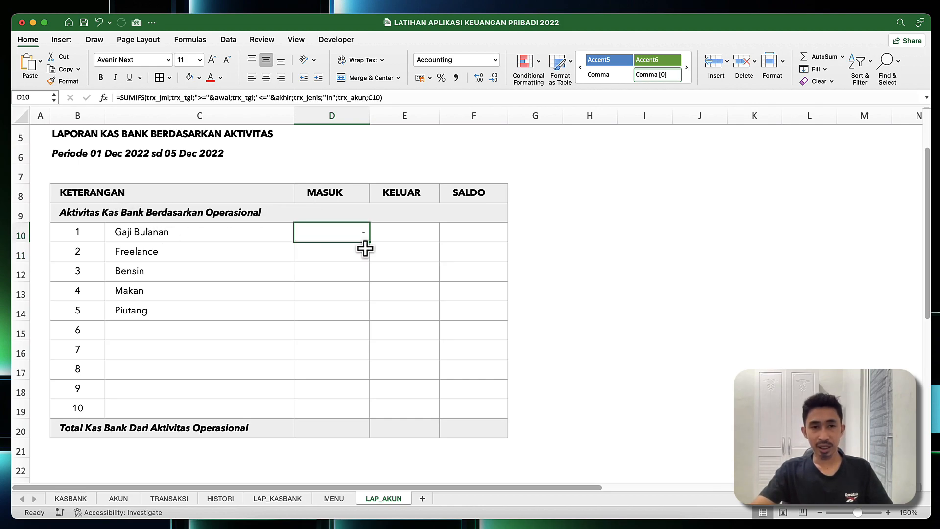
drag(370, 242, 366, 414)
click(363, 294)
click(345, 235)
click(353, 265)
click(348, 235)
click(350, 247)
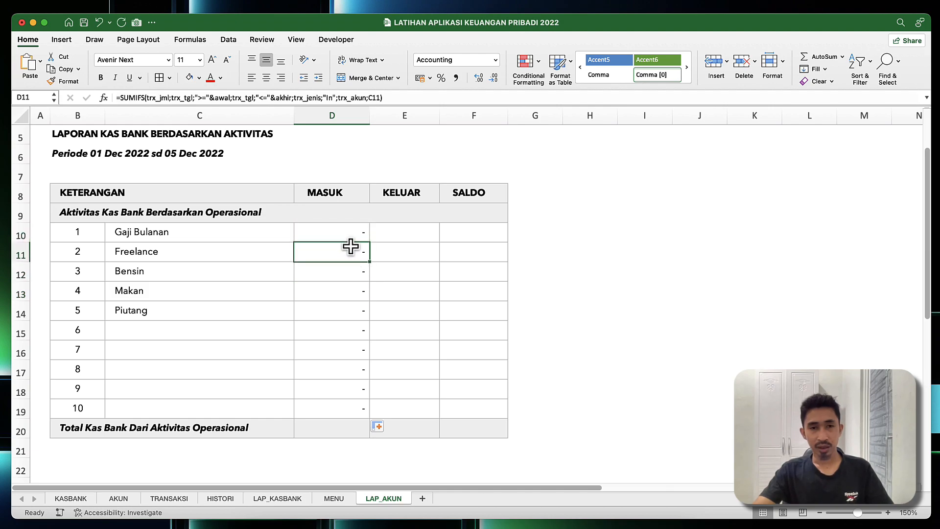
click(351, 234)
click(349, 252)
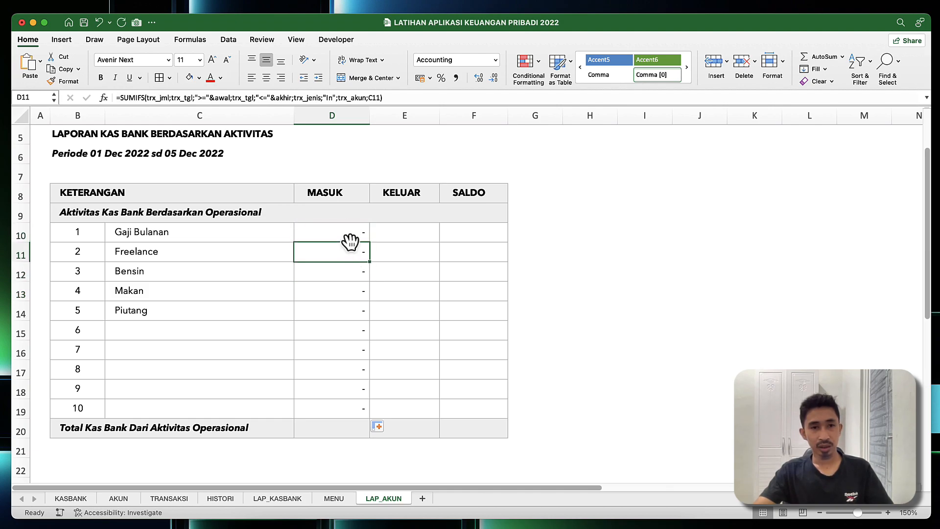
Step: Copy the MASUK formula from D10 into E10 in the KELUAR column, keeping its reference to C10
click(351, 233)
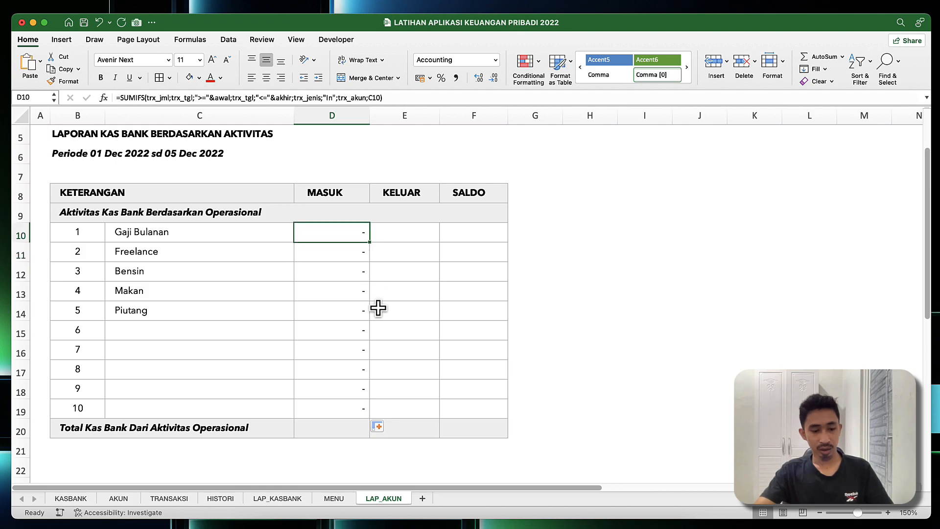
key(super+c)
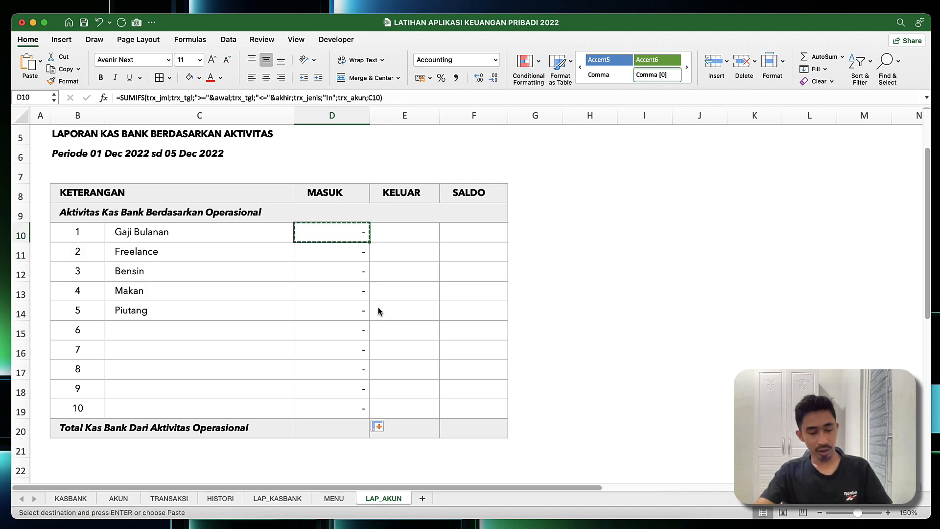
click(397, 243)
click(335, 233)
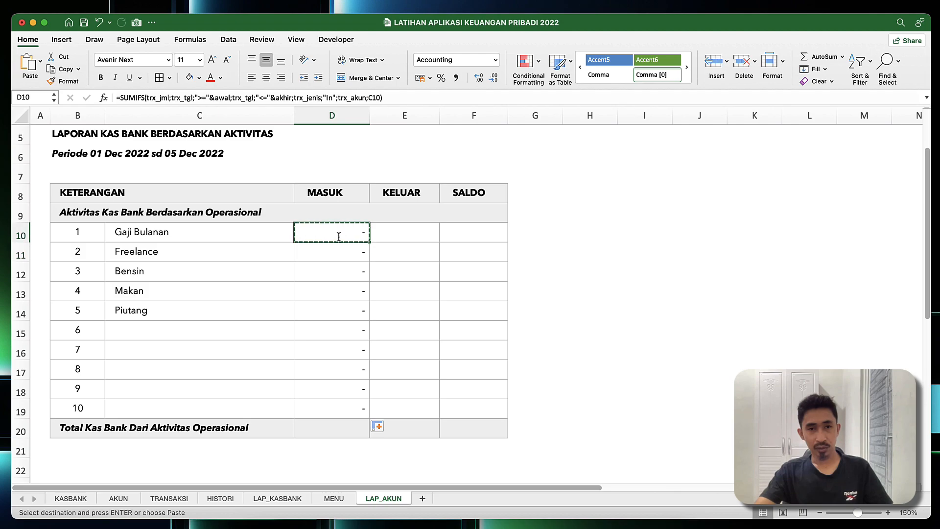
double_click(325, 237)
drag(296, 235, 693, 236)
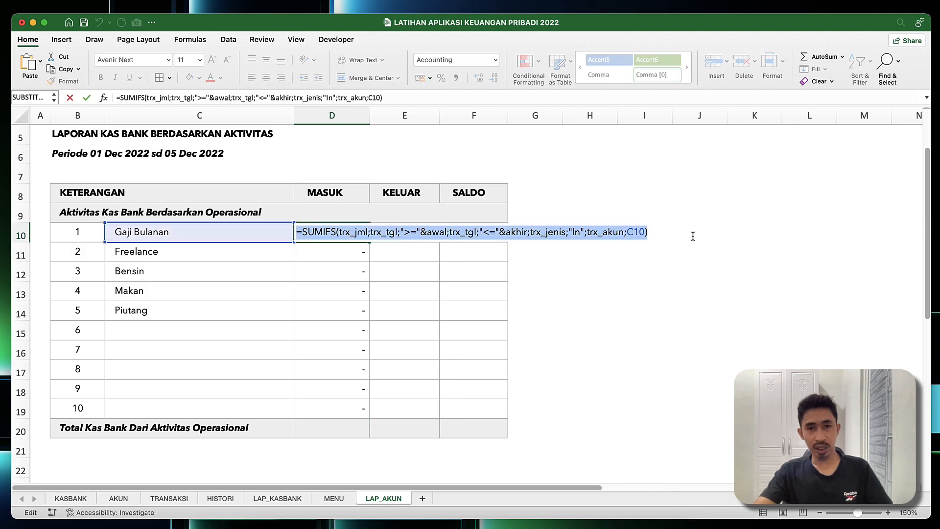
click(536, 265)
key(Escape)
click(402, 235)
double_click(405, 234)
key(super+v)
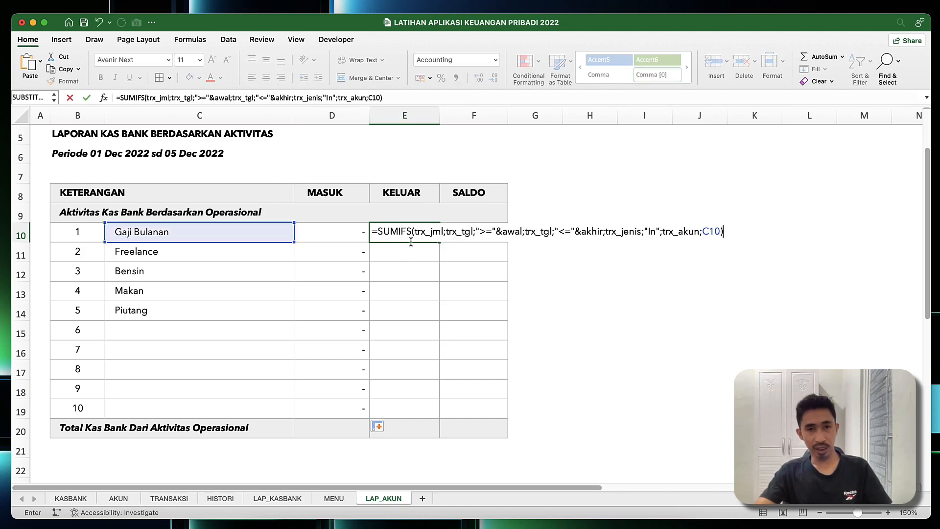
Step: Change the trx_jenis criterion in the E10 formula to "Out" and enter the formula
click(654, 233)
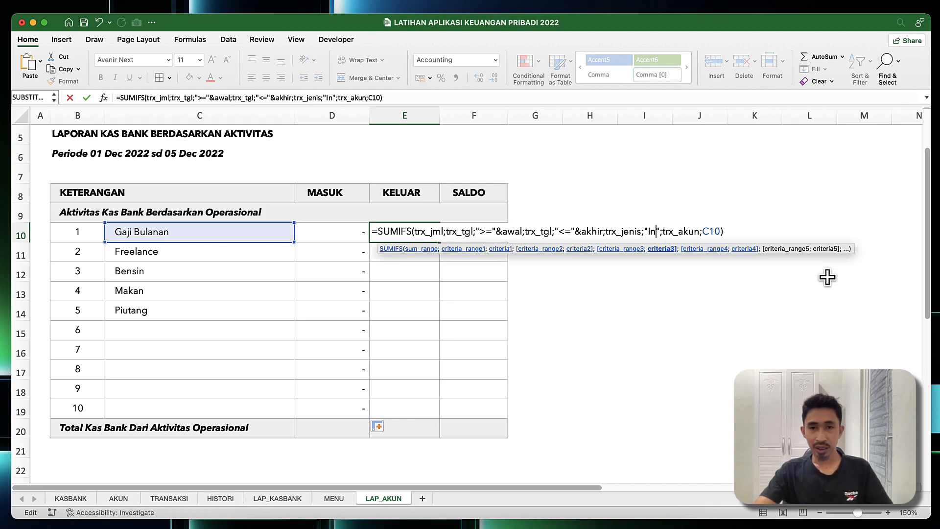
key(BackSpace)
key(BackSpace)
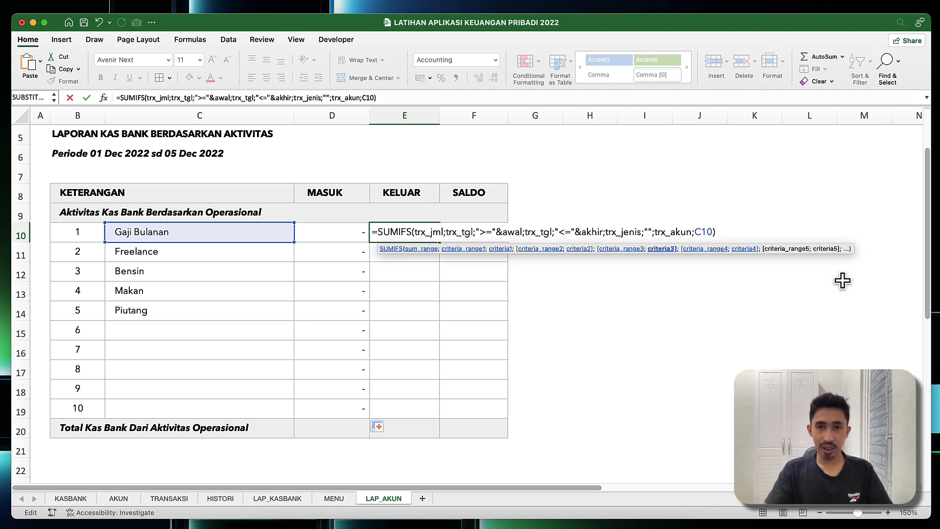
text(Out)
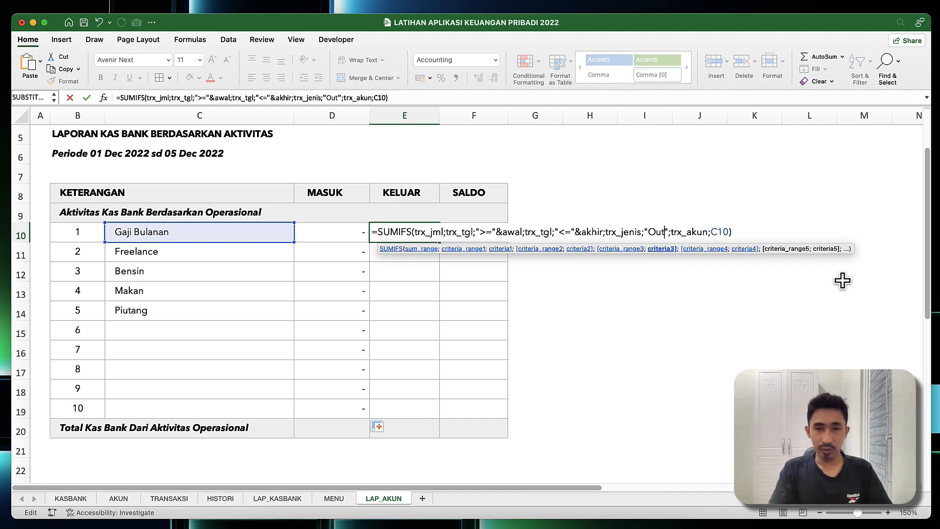
key(Return)
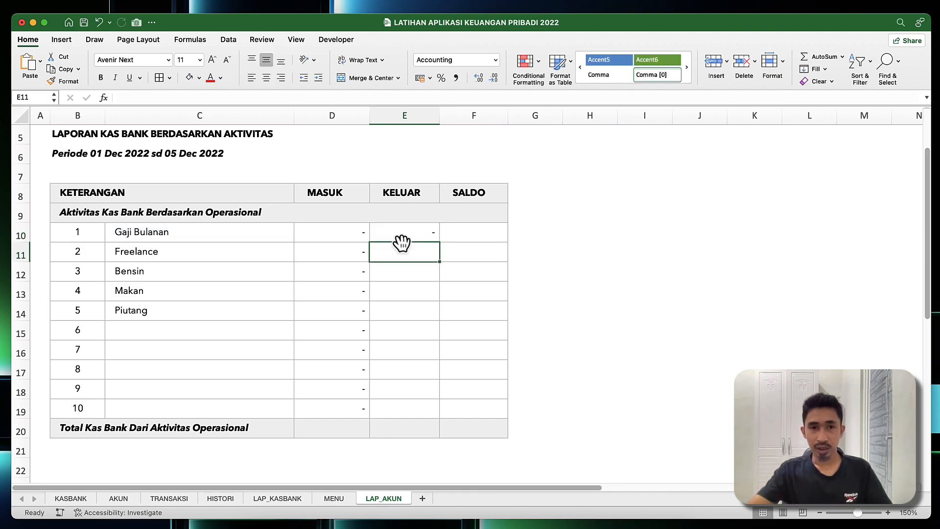
Step: Fill the KELUAR formula from E10 down to E19 and check the Makan row
click(433, 236)
drag(439, 242, 436, 411)
click(424, 292)
click(414, 309)
click(422, 289)
click(318, 296)
click(382, 297)
click(345, 296)
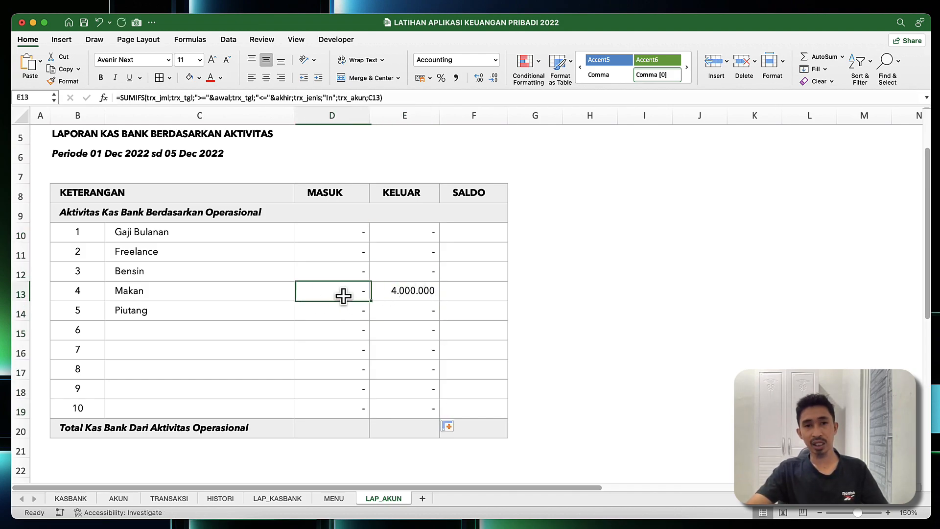
click(413, 298)
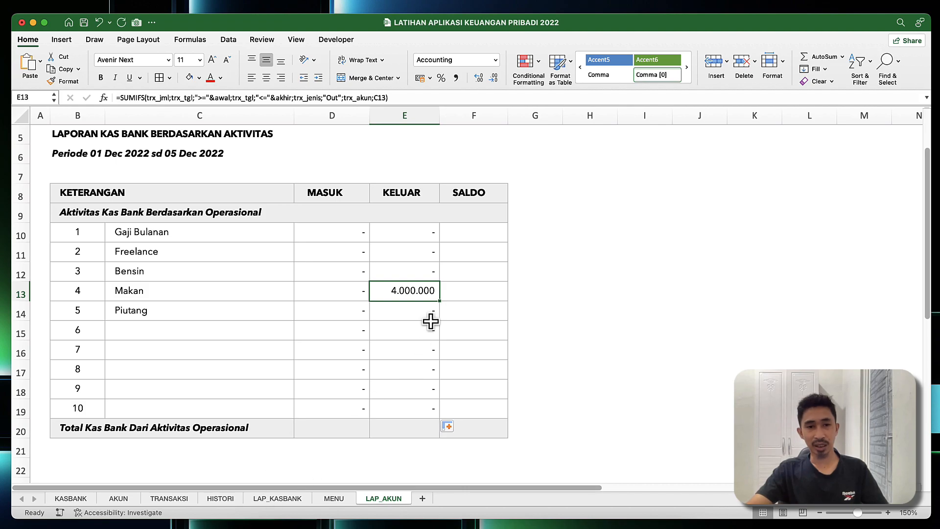
Step: Check the sum of the JUMLAH amounts in F7:F8 on the TRANSAKSI sheet
click(153, 499)
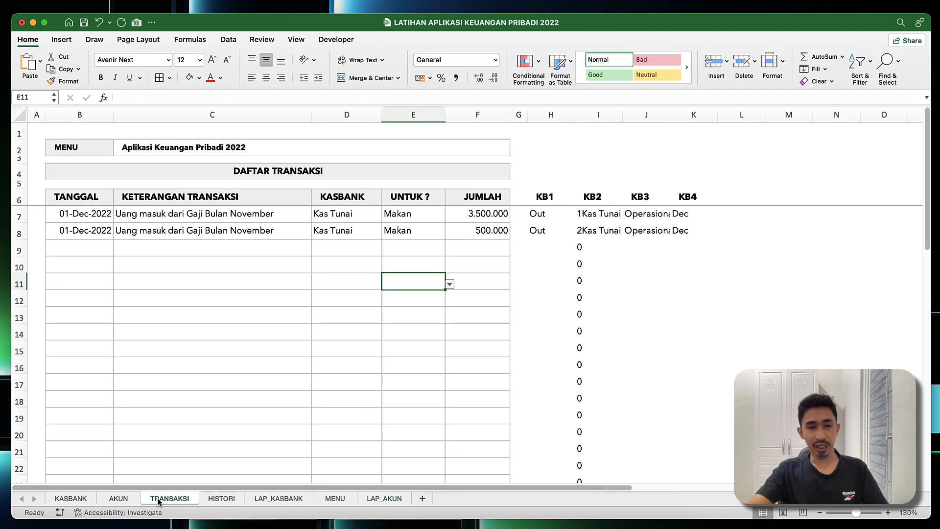
click(493, 230)
drag(497, 214, 491, 229)
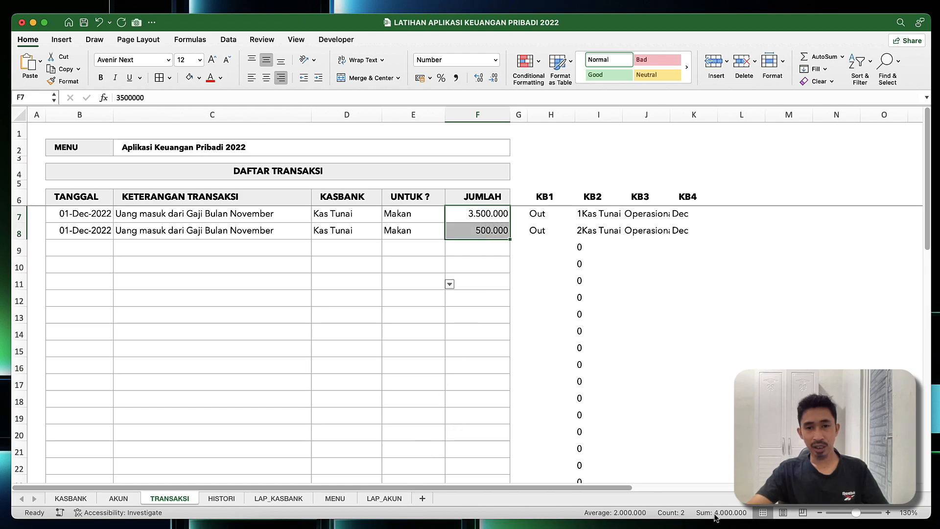
click(367, 332)
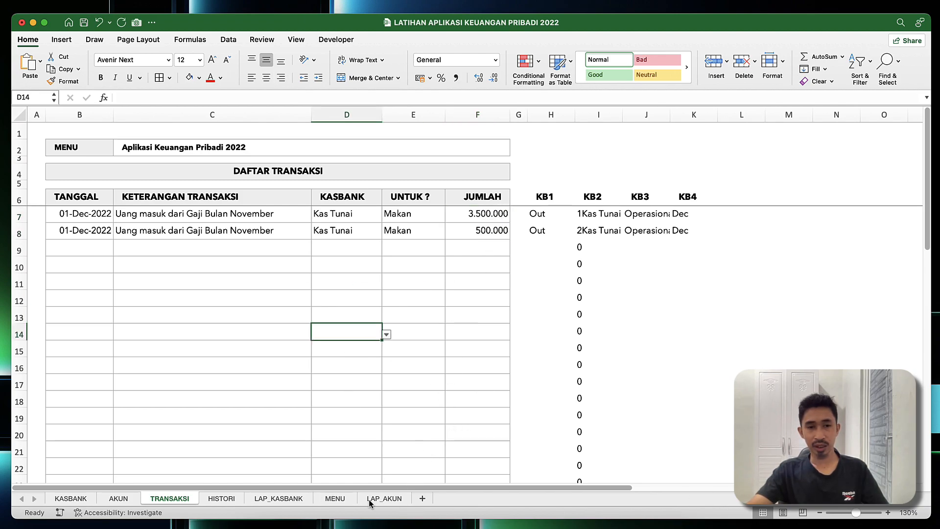
Step: On the LAP_AKUN sheet, enter the SALDO formula =D10-E10 in F10
click(369, 500)
click(421, 248)
click(462, 231)
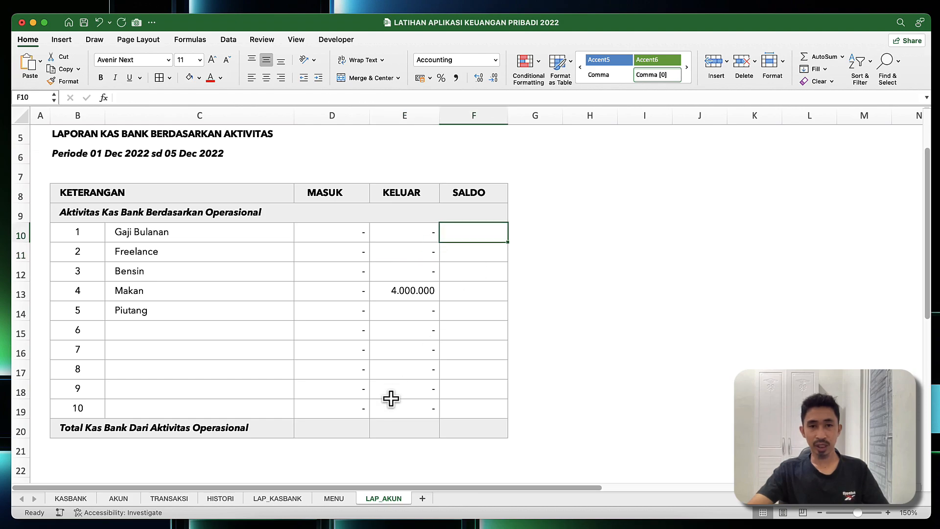
text(=)
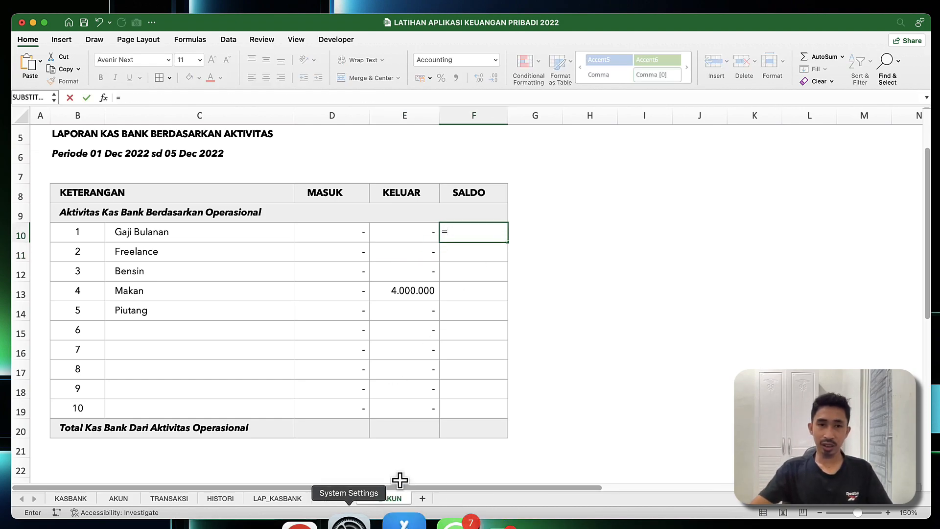
click(341, 234)
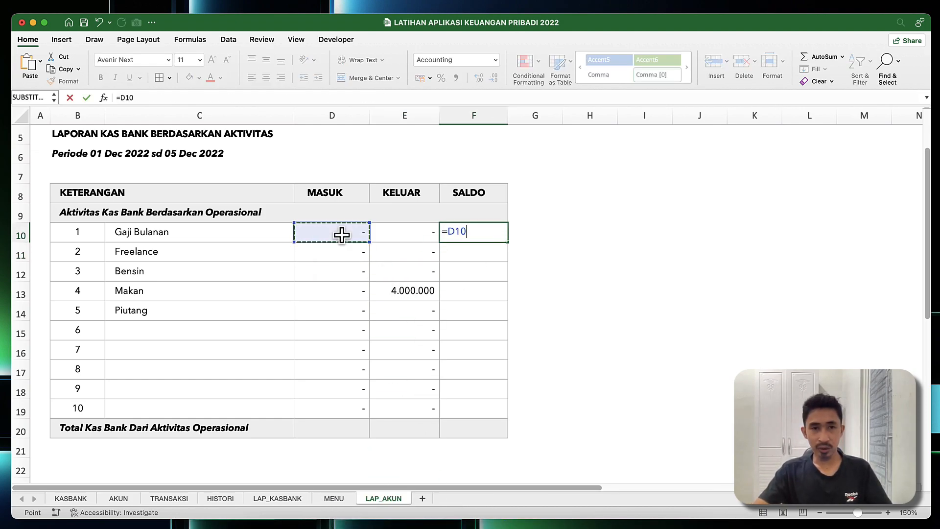
text(-)
click(388, 226)
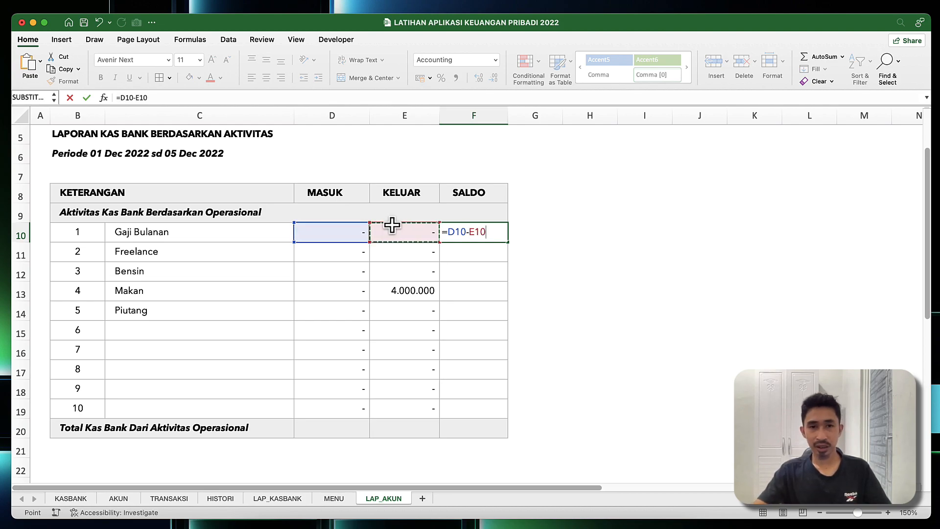
key(Return)
Step: Fill the SALDO formula from F10 down to F19 and check the filled range
click(459, 233)
drag(507, 242, 500, 410)
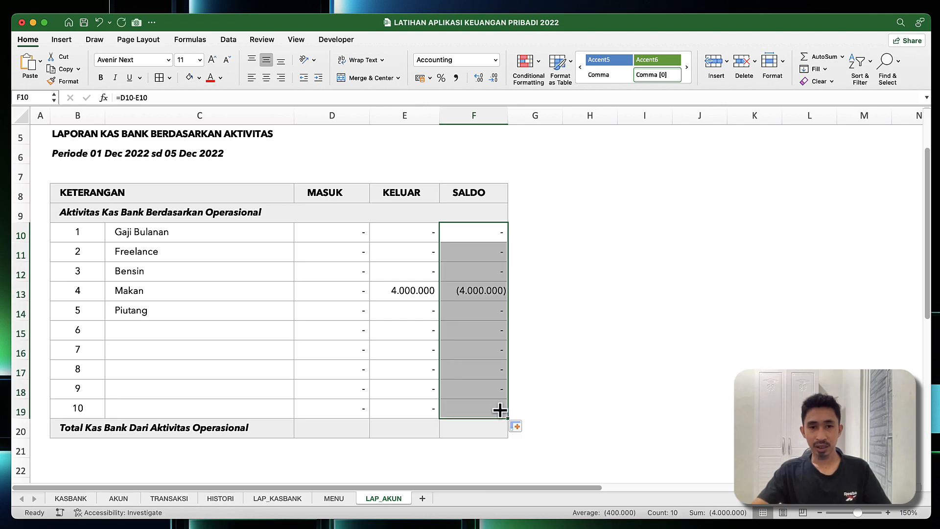
click(384, 372)
click(461, 294)
drag(476, 229, 488, 406)
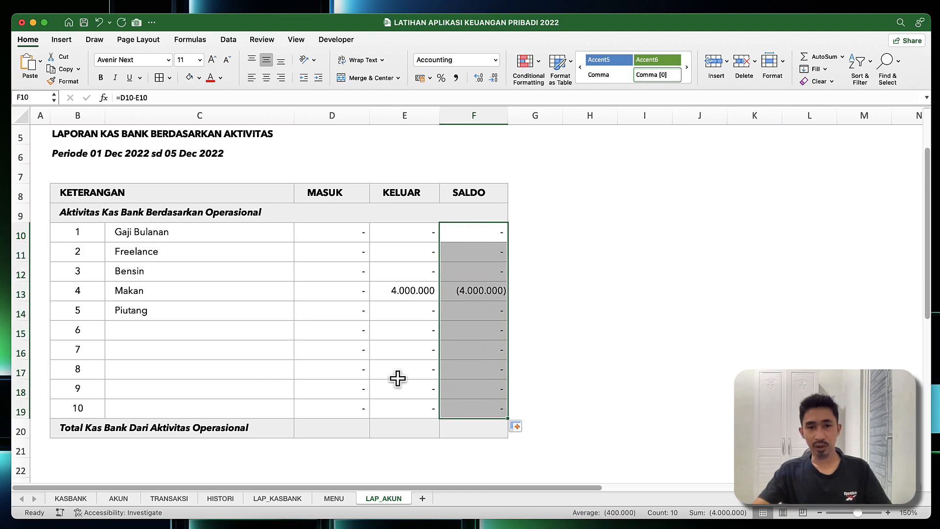
click(152, 294)
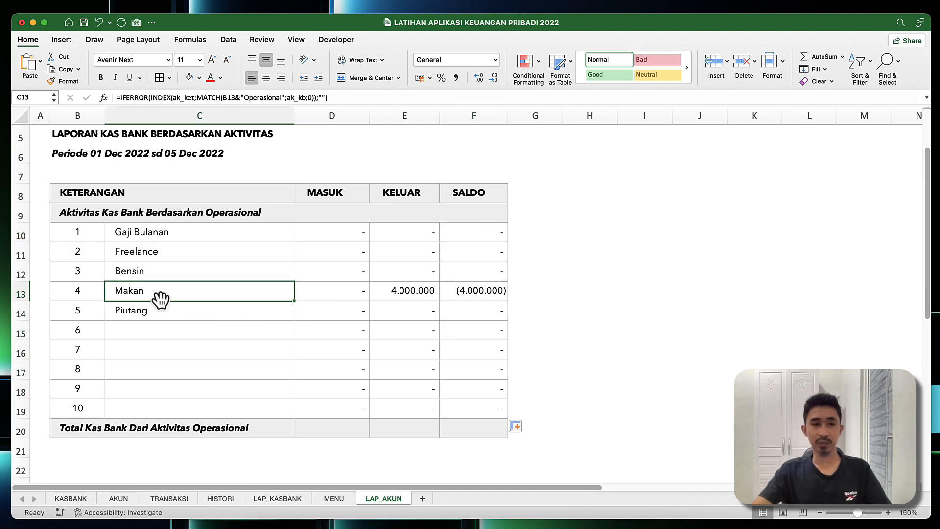
click(151, 308)
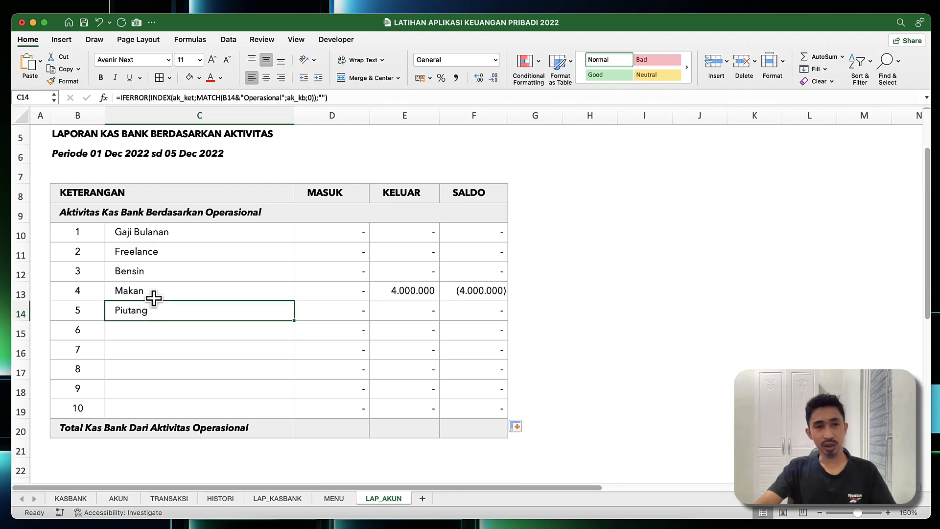
click(150, 231)
click(151, 390)
Step: On the TRANSAKSI sheet, add a transaction date of 03/12/2022 in B9, starting from the date above
click(169, 498)
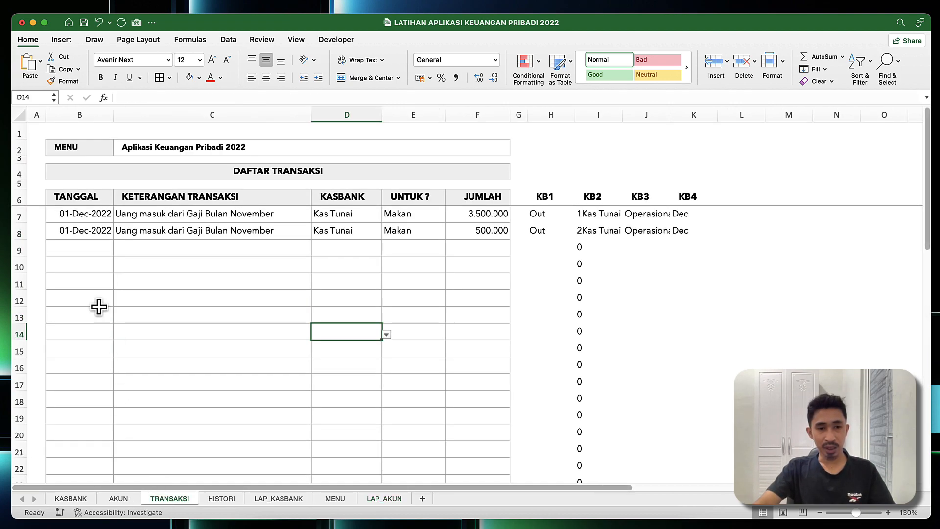
click(98, 248)
key(ctrl+d)
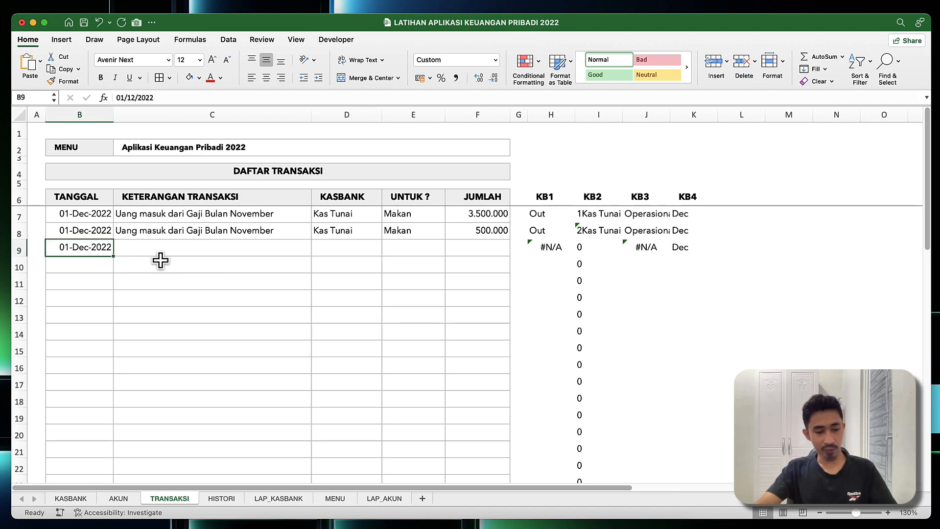
click(155, 249)
click(73, 250)
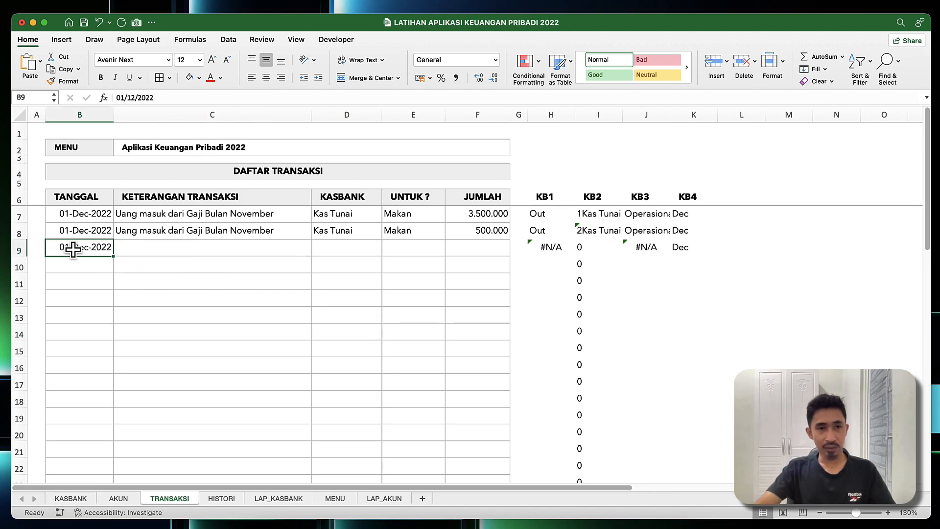
double_click(74, 247)
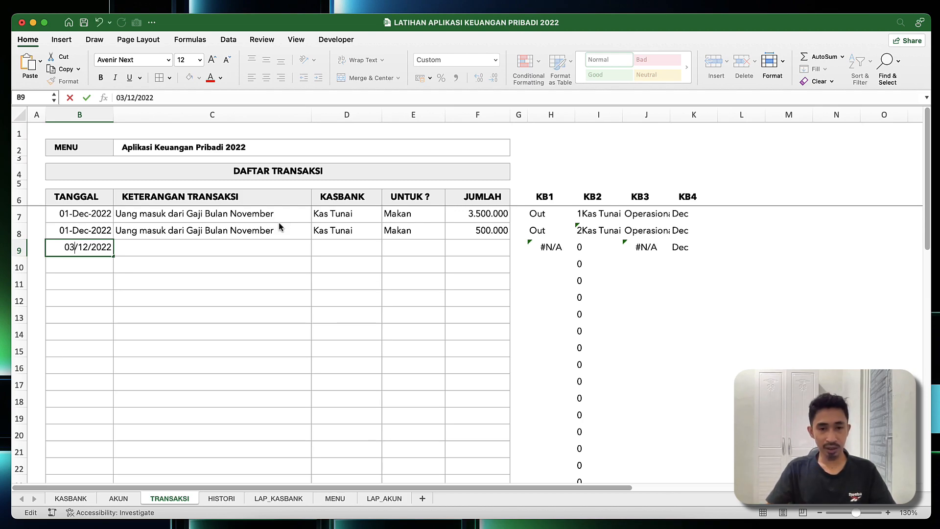
text(3)
key(Return)
Step: Describe the row 9 transaction as Gaji Bulanan and set its KASBANK to Kas Tunai
click(154, 243)
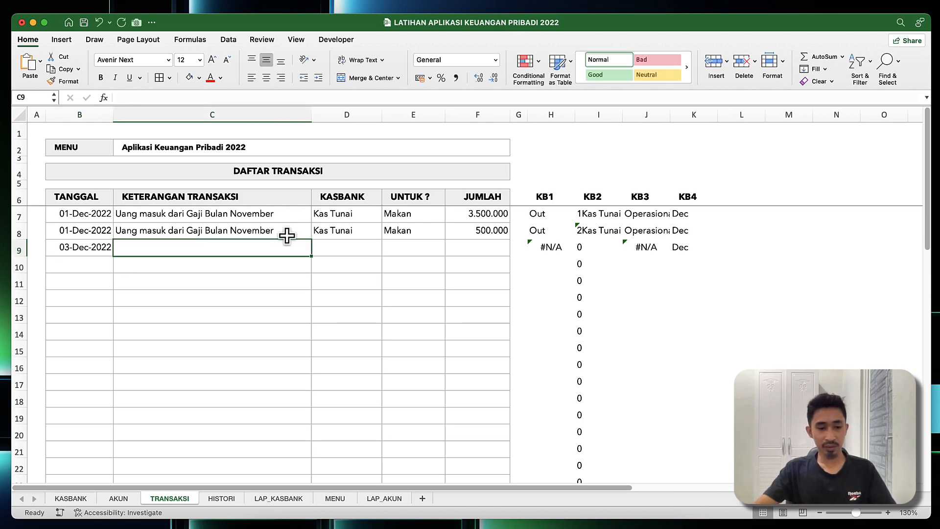
text(Gaji Bulanan)
key(Return)
click(349, 250)
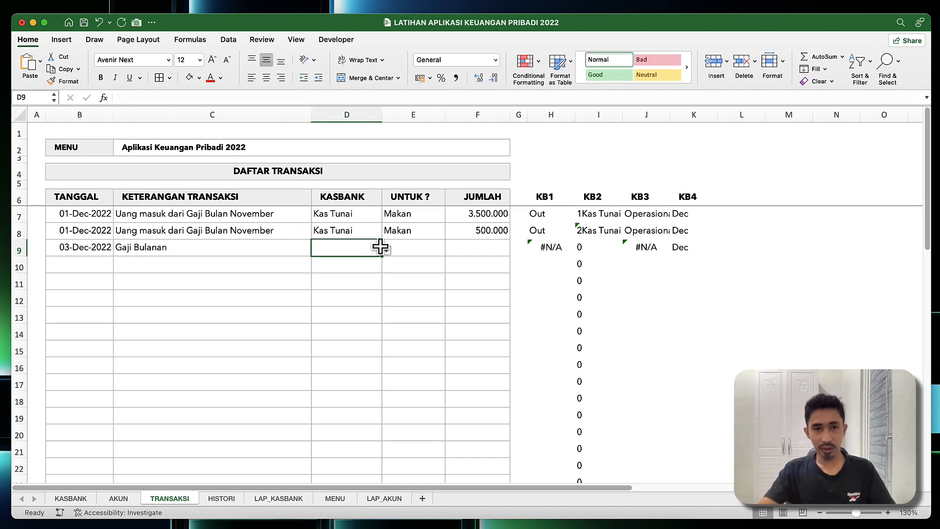
click(387, 251)
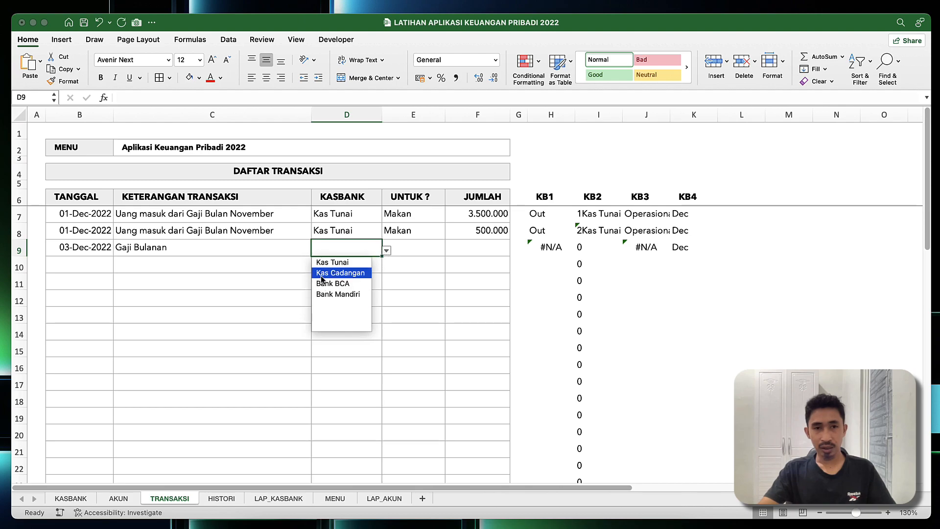
click(343, 262)
Step: Set the UNTUK category of the row 9 transaction to Gaji Bulanan
click(415, 253)
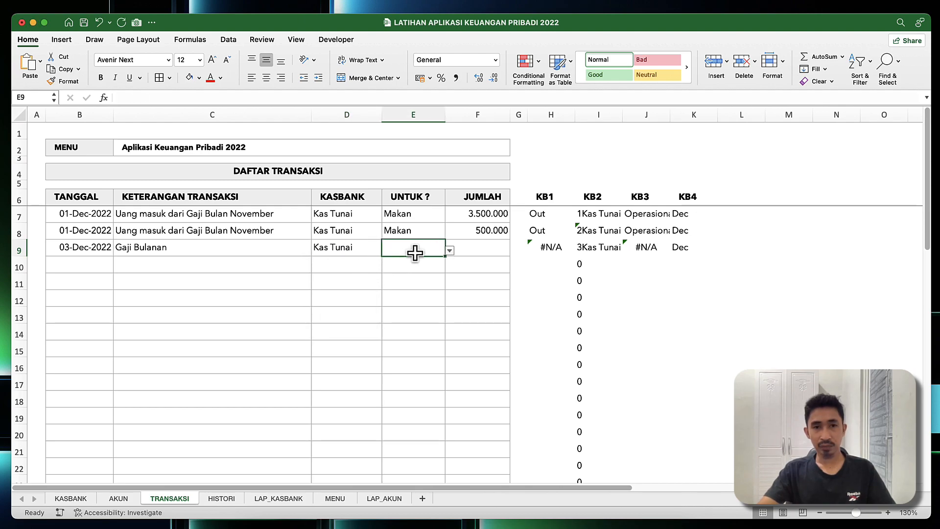
click(454, 249)
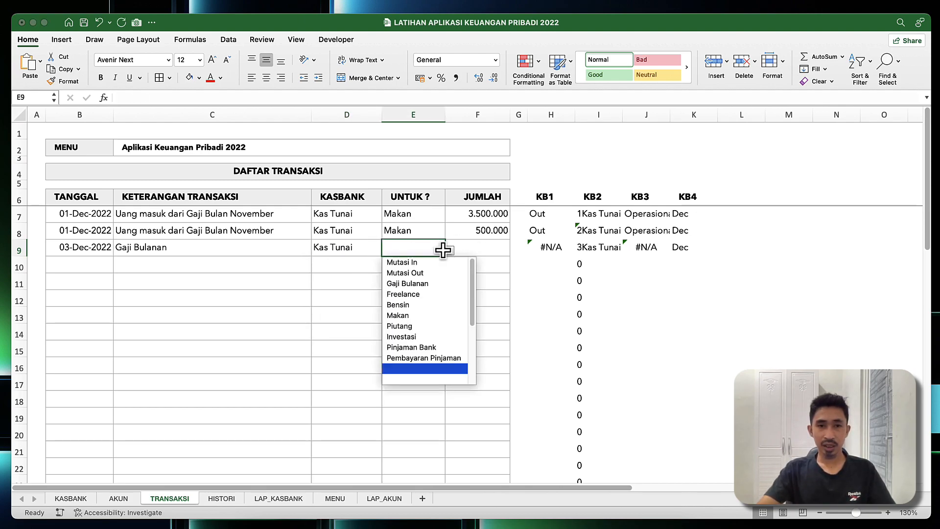
scroll(436, 290, down, 5)
scroll(436, 290, up, 5)
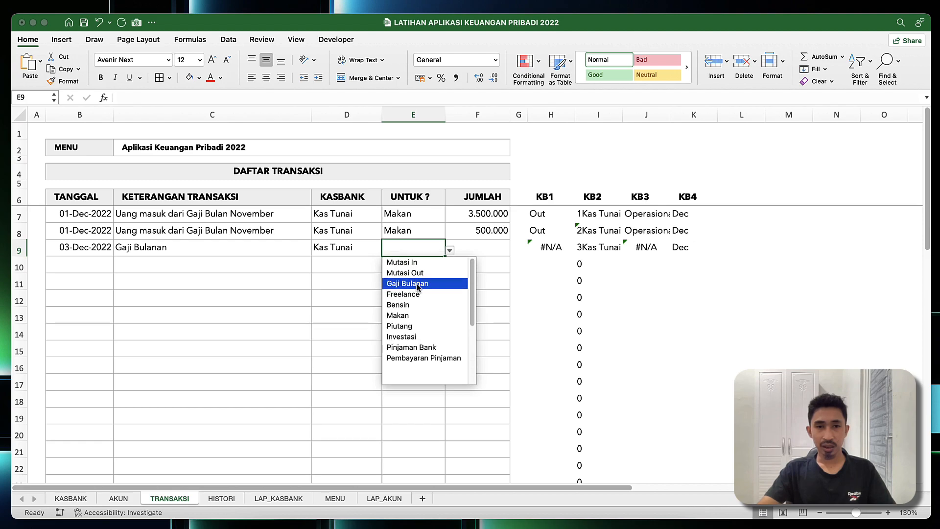
click(416, 284)
Step: Enter 3.500.000 as the JUMLAH of the Gaji Bulanan transaction in F9
click(476, 248)
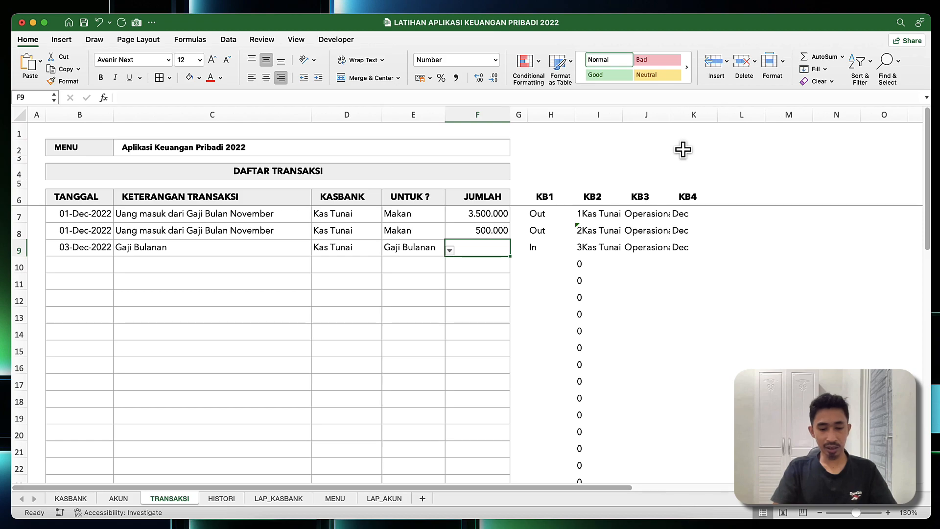
text(3.5)
text(00)
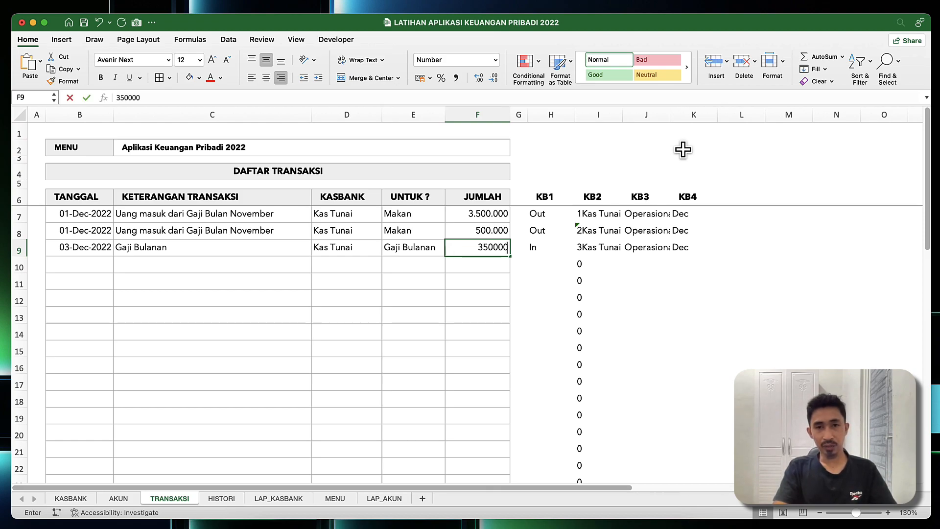
text(.000)
key(Return)
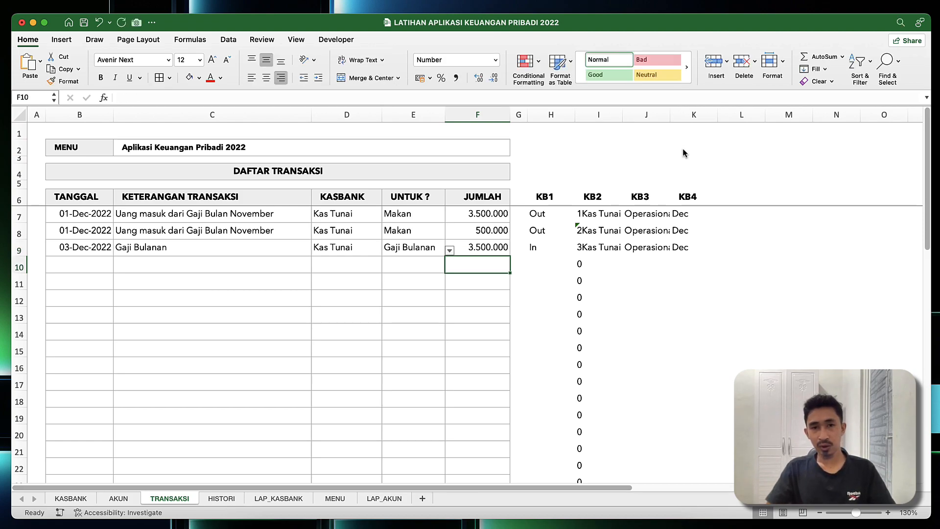
click(266, 296)
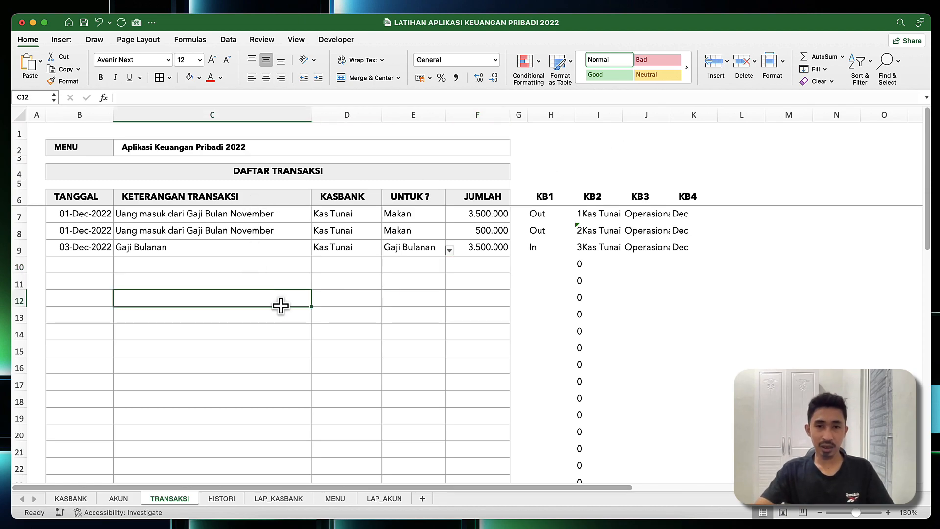
Step: Check the MASUK and SALDO amounts of Gaji Bulanan on the LAP_AKUN sheet
click(371, 498)
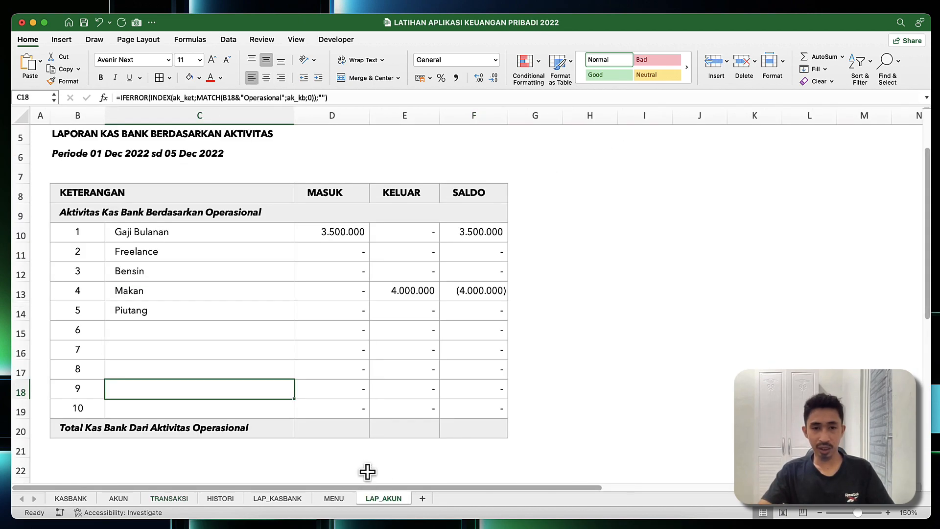
click(339, 237)
click(485, 235)
Step: Total the operational MASUK column in D20 with the formula =SUM(D10:D19)
click(230, 432)
click(309, 431)
text(=s)
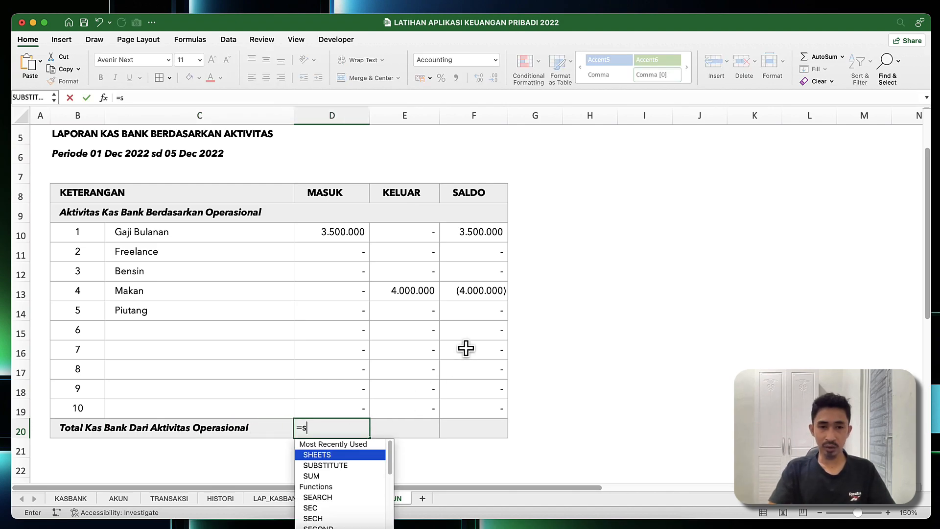
text(um()
key(Up)
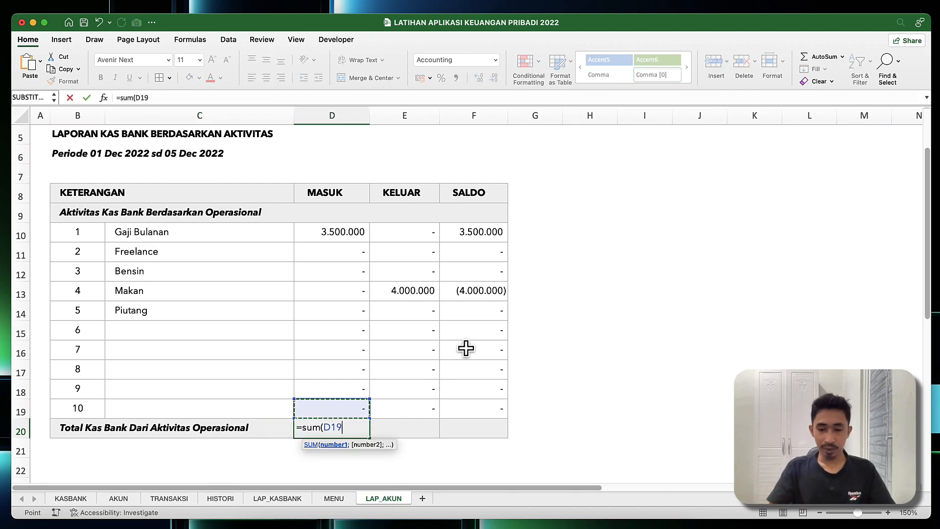
key(shift+super+Up)
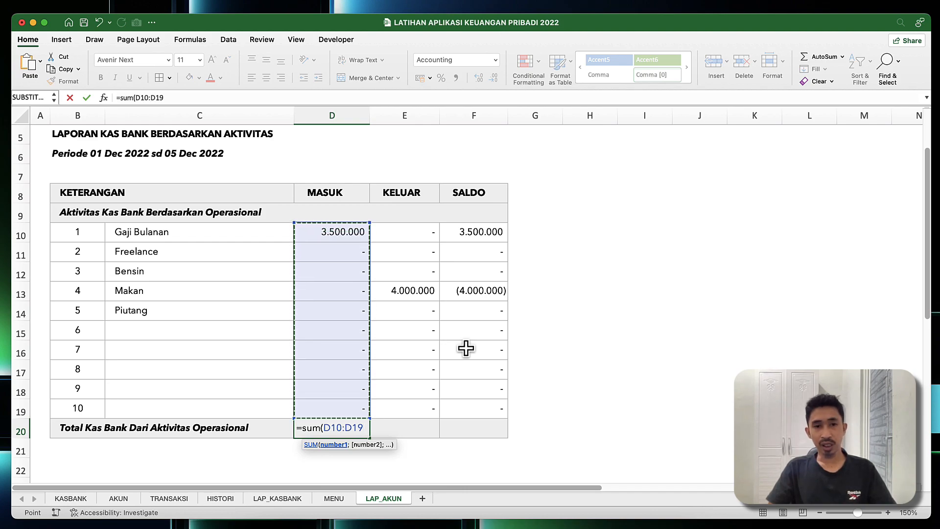
text())
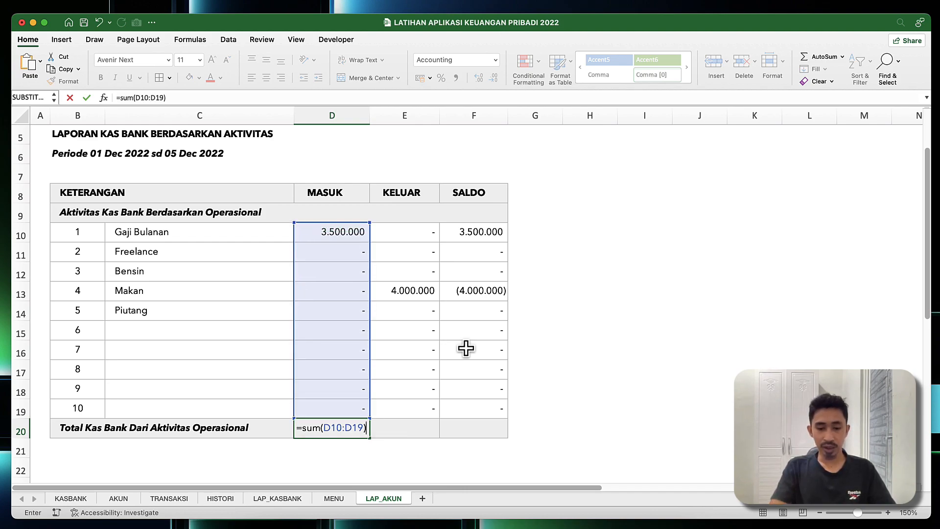
key(Return)
Step: Copy the total formula from D20 into the KELUAR and SALDO cells E20:F20
key(Up)
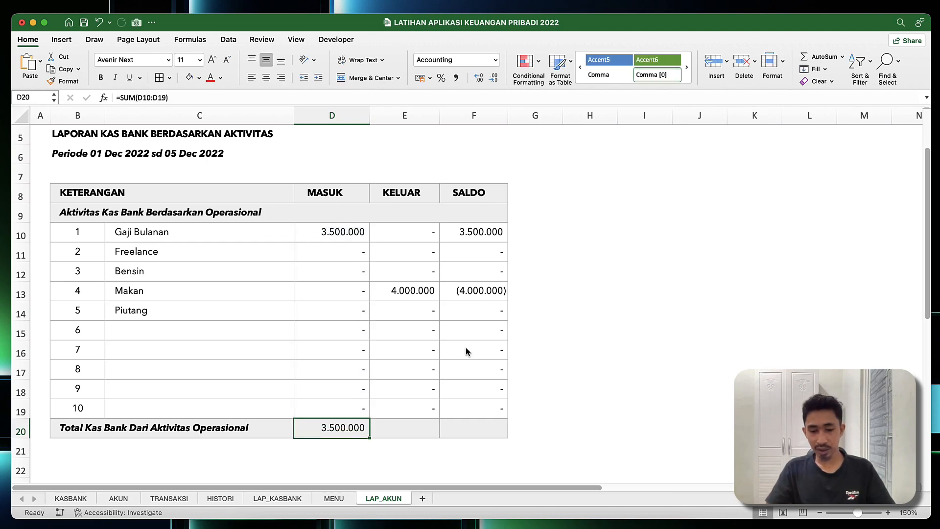
key(super+c)
key(Right)
key(shift+Right)
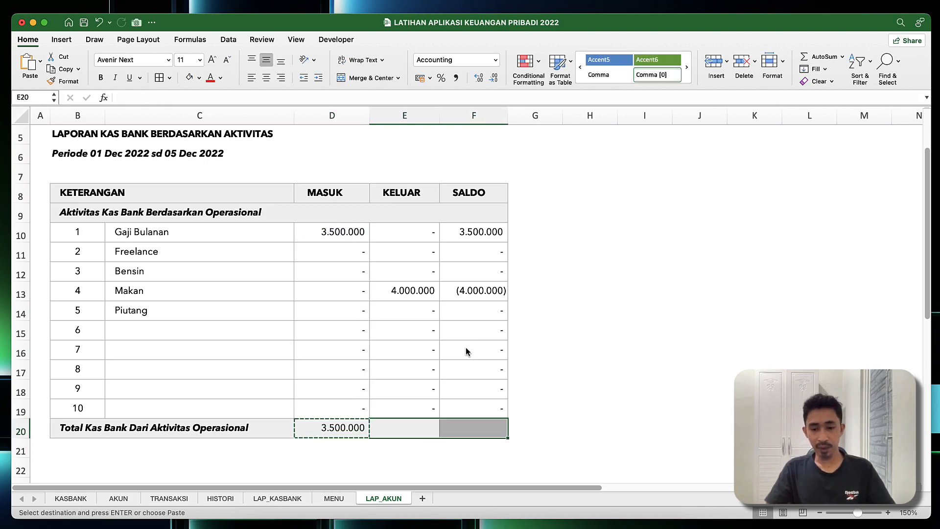
key(Return)
Step: Make the operational activity totals in D20:F20 bold
key(Left)
key(shift+Right)
key(shift+Right)
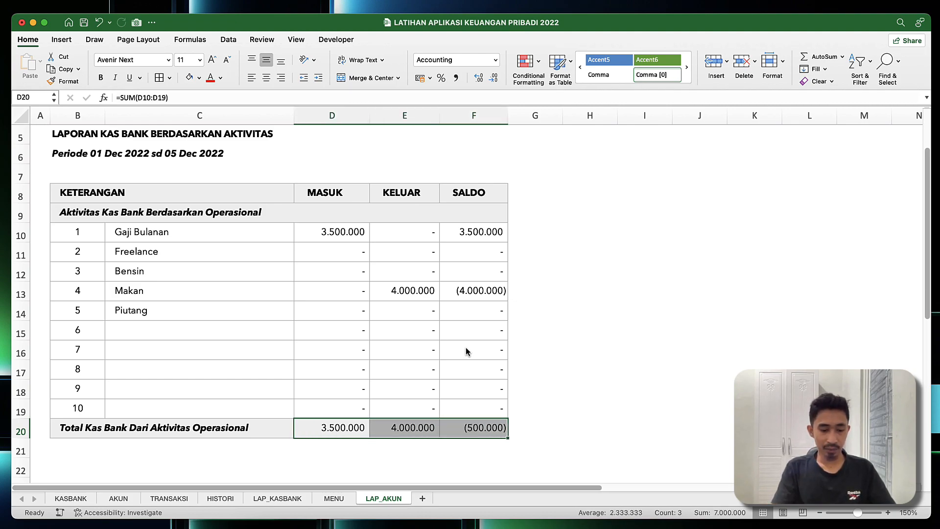
key(super+b)
Step: Compare the Makan KELUAR and SALDO amounts on LAP_AKUN with the Makan entries on the TRANSAKSI sheet
click(463, 400)
click(480, 273)
click(479, 292)
click(431, 290)
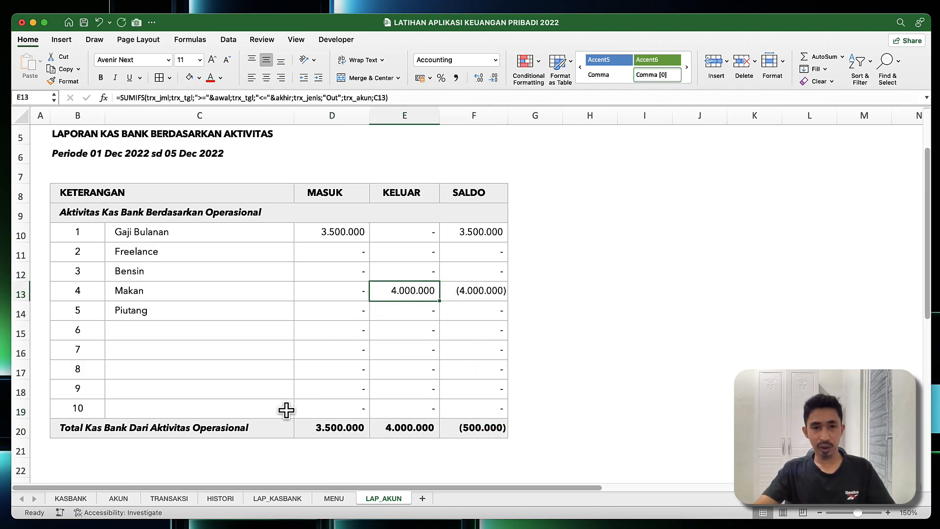
click(186, 499)
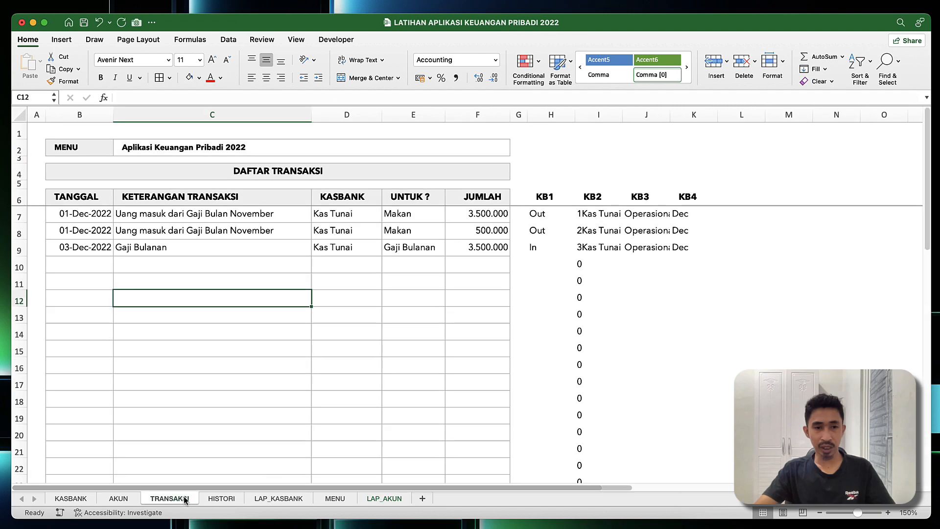
click(478, 247)
drag(418, 221, 485, 227)
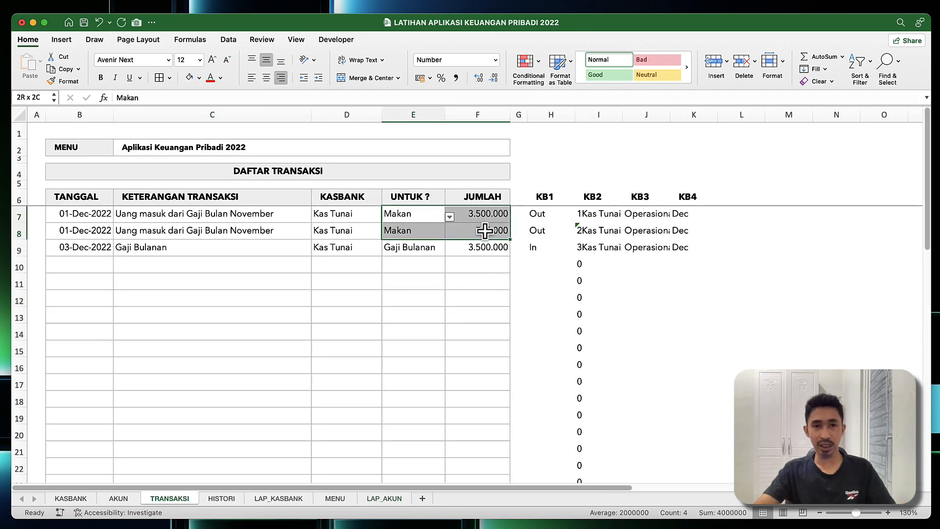
Step: Change the first transaction in row 7 to a JUMLAH of 750.000 and the UNTUK category Bensin
click(466, 220)
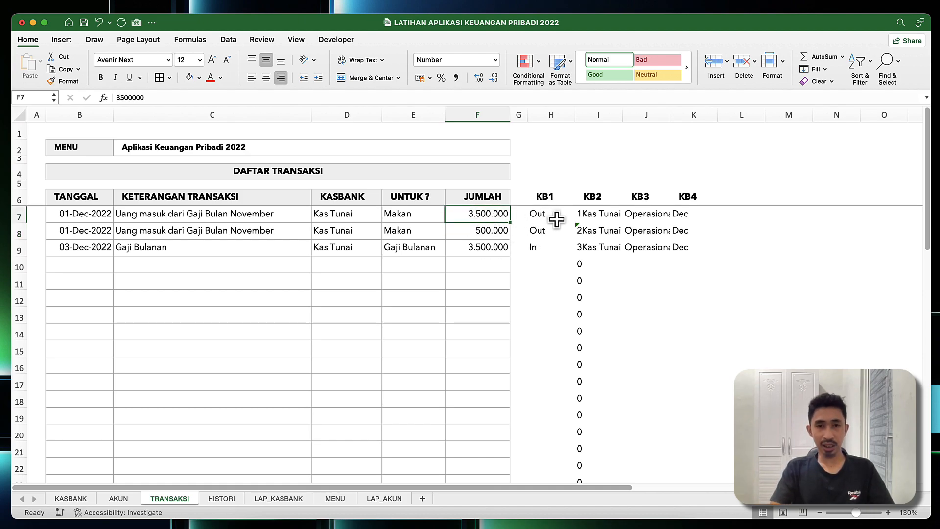
text(7500)
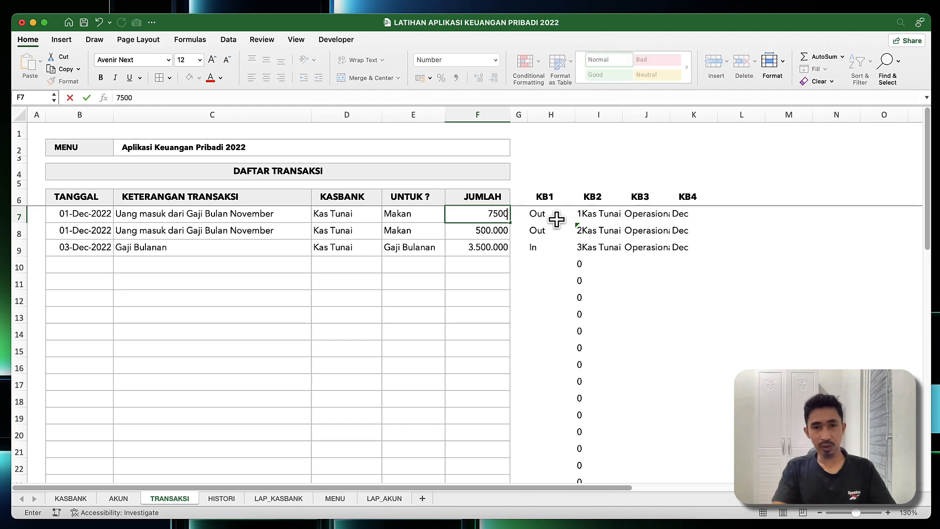
key(Return)
click(436, 215)
click(449, 216)
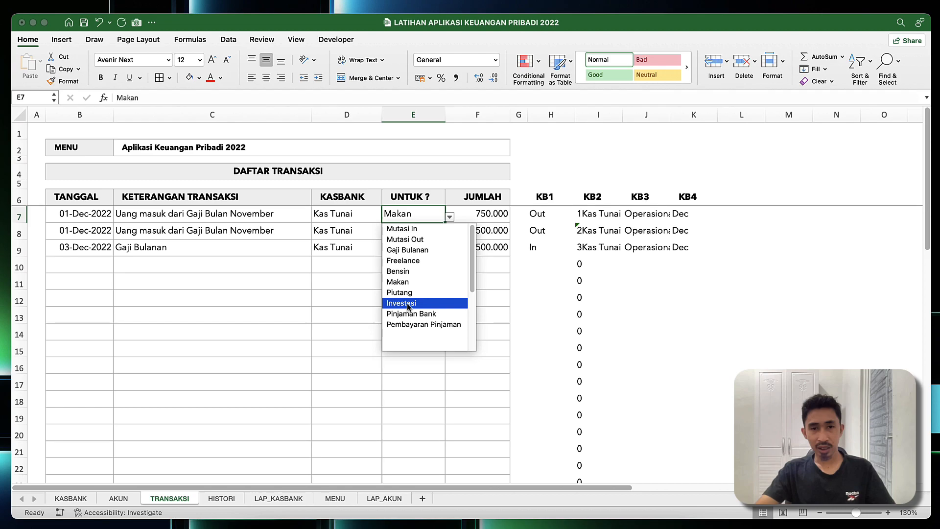
click(405, 271)
click(432, 280)
click(369, 328)
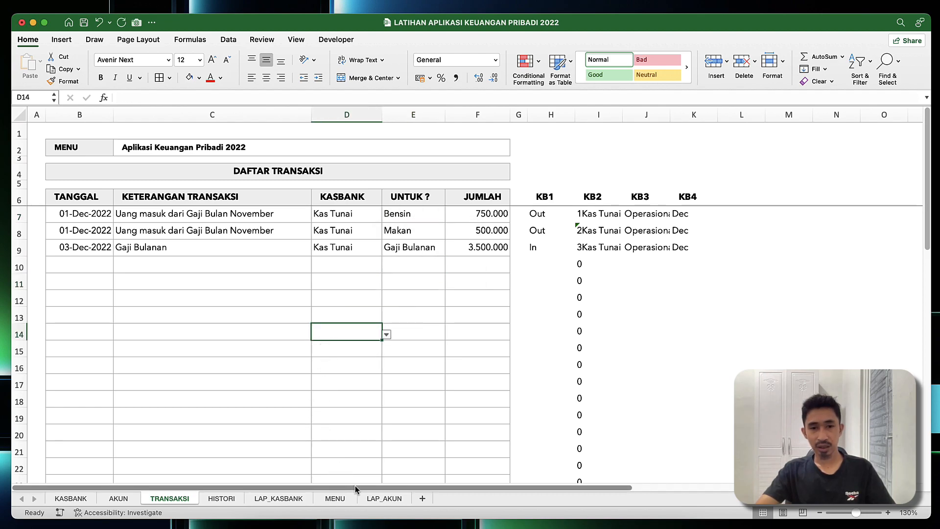
Step: Check the Bensin KELUAR and SALDO amounts and the operational total on the LAP_AKUN sheet
click(378, 496)
click(419, 271)
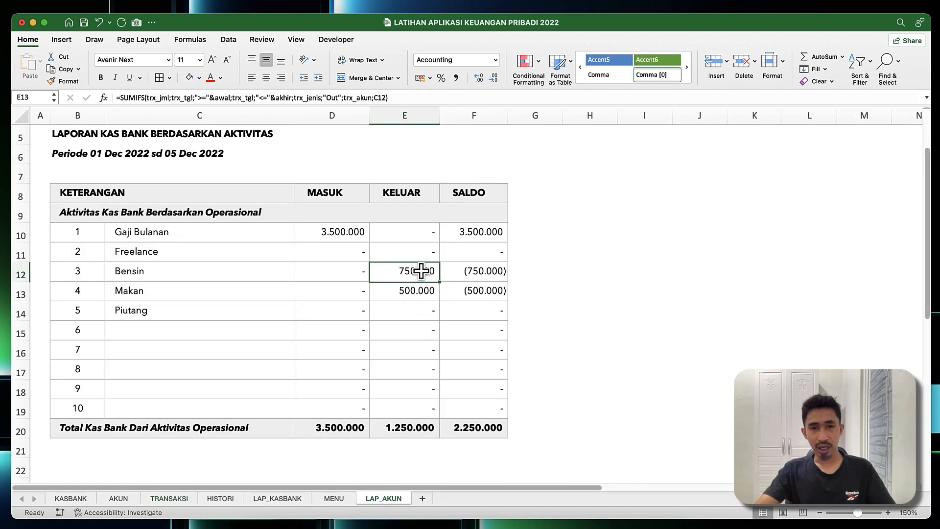
click(503, 269)
click(471, 427)
click(131, 436)
click(85, 448)
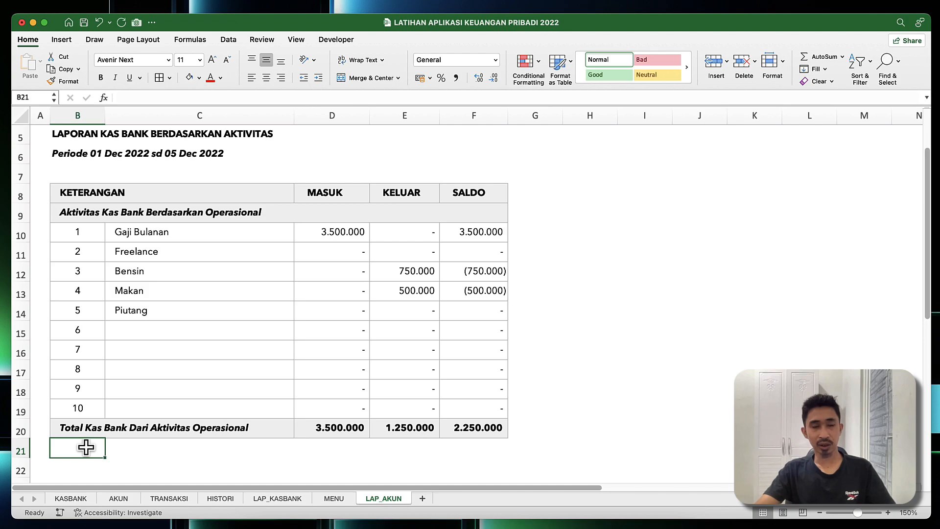
Step: Copy the whole operational activity block B9:F20 and paste it below at B22
scroll(110, 437, up, 1)
scroll(111, 436, down, 4)
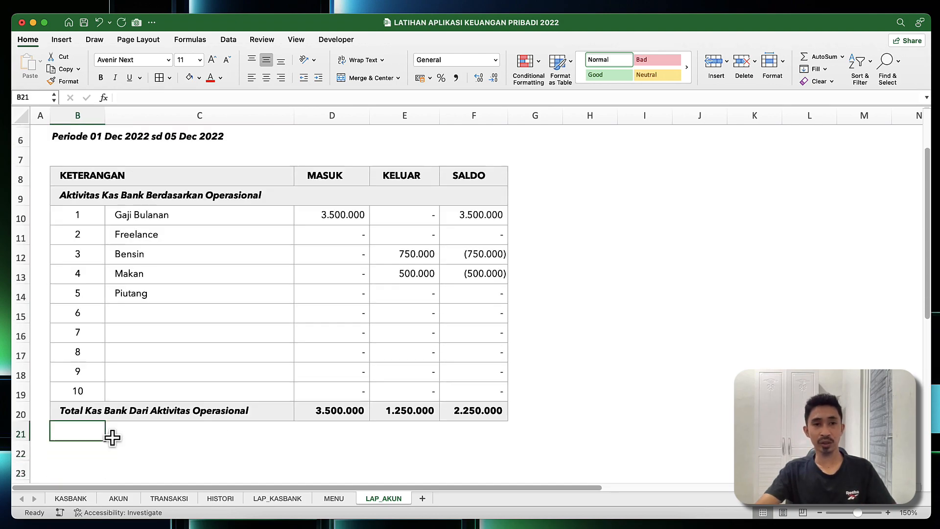
scroll(111, 437, up, 2)
drag(68, 195, 493, 413)
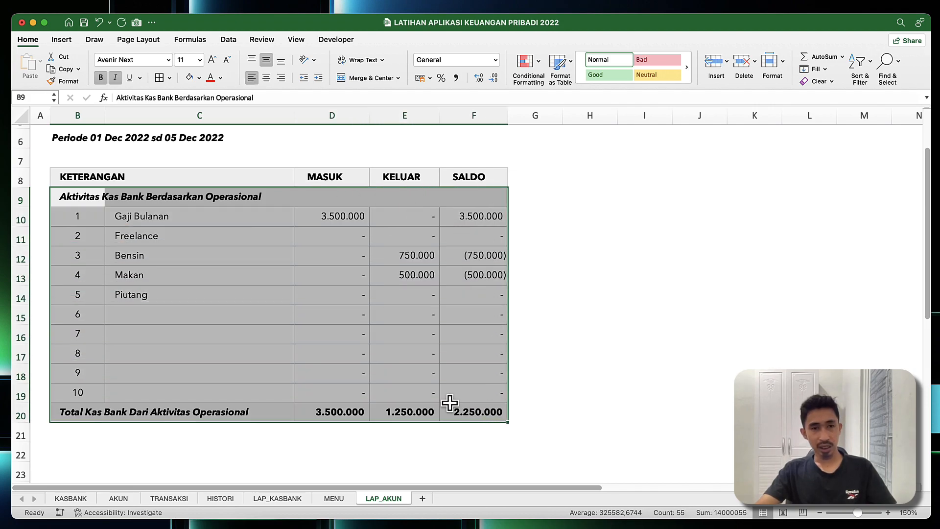
key(super+c)
scroll(254, 377, down, 5)
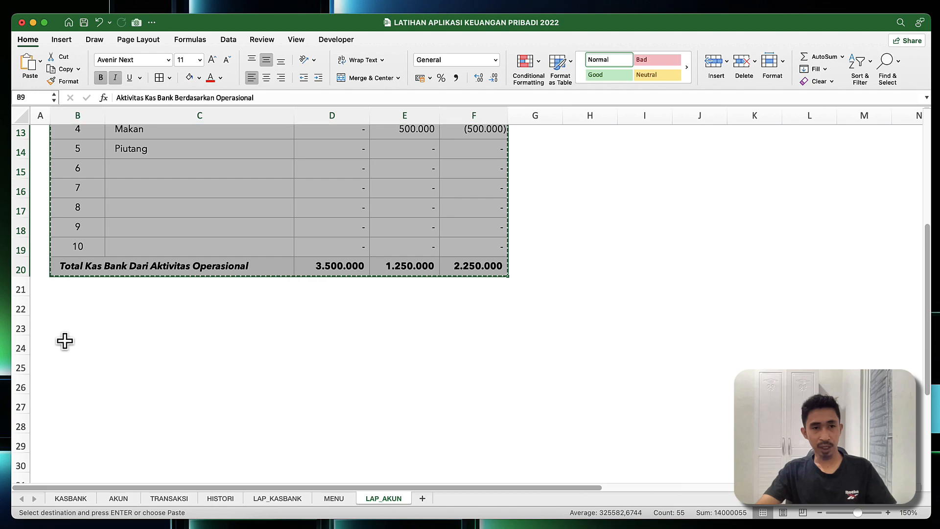
click(67, 294)
click(71, 306)
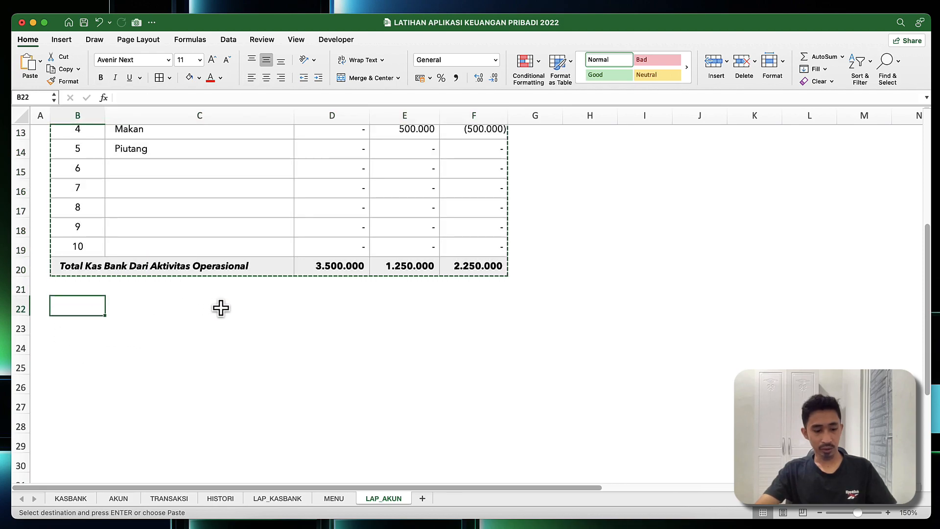
key(super+v)
Step: Paste another copy of the operational activity block at B35
scroll(238, 328, down, 5)
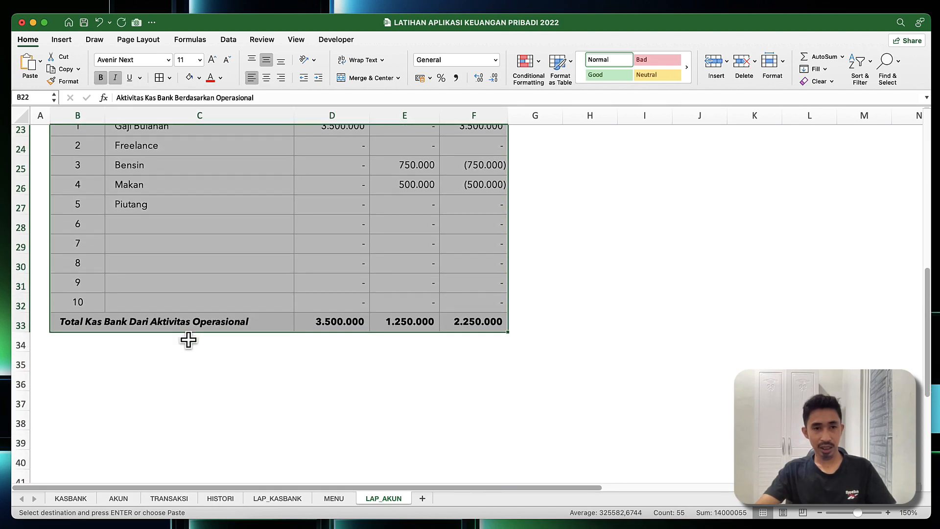
click(66, 364)
key(super+v)
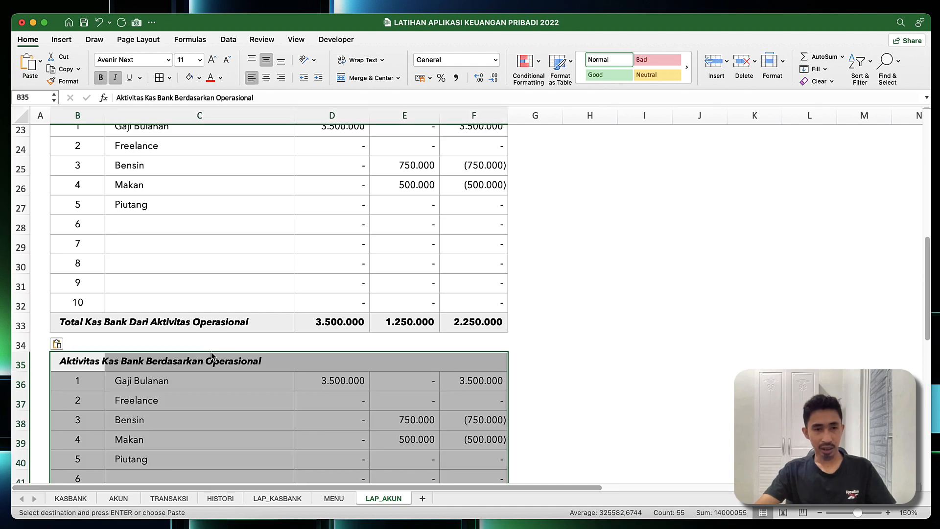
click(232, 292)
click(145, 237)
Step: Change the category text in the C23 lookup formula of the second block from "Operasional" to "Pendanaan"
scroll(147, 239, up, 10)
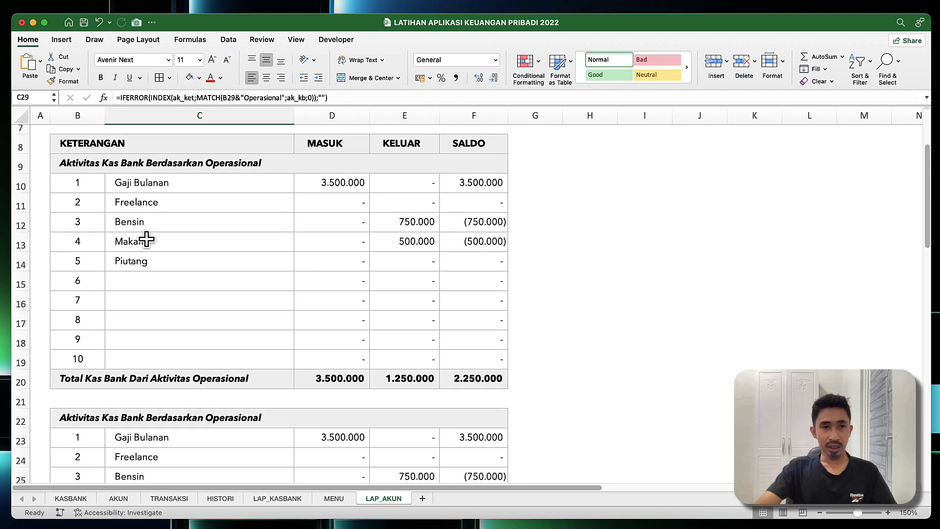
scroll(150, 242, down, 5)
click(178, 296)
double_click(238, 299)
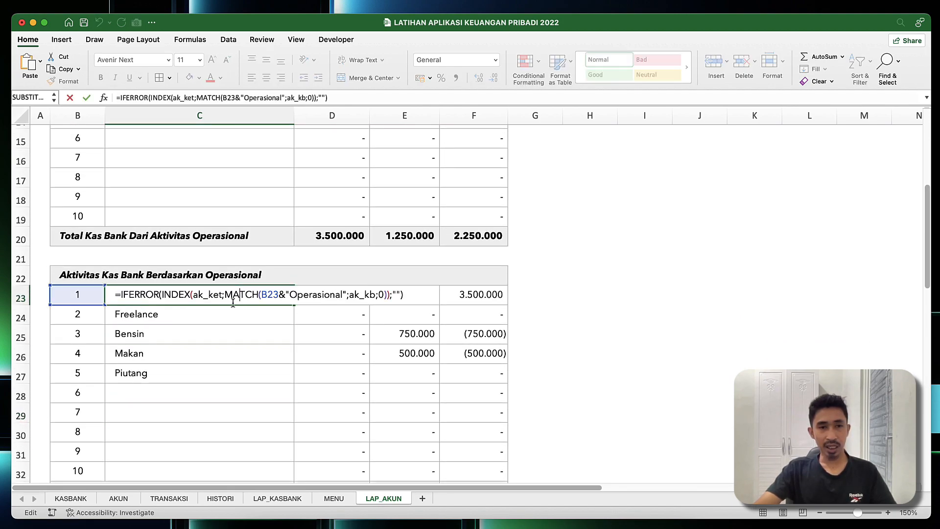
click(342, 295)
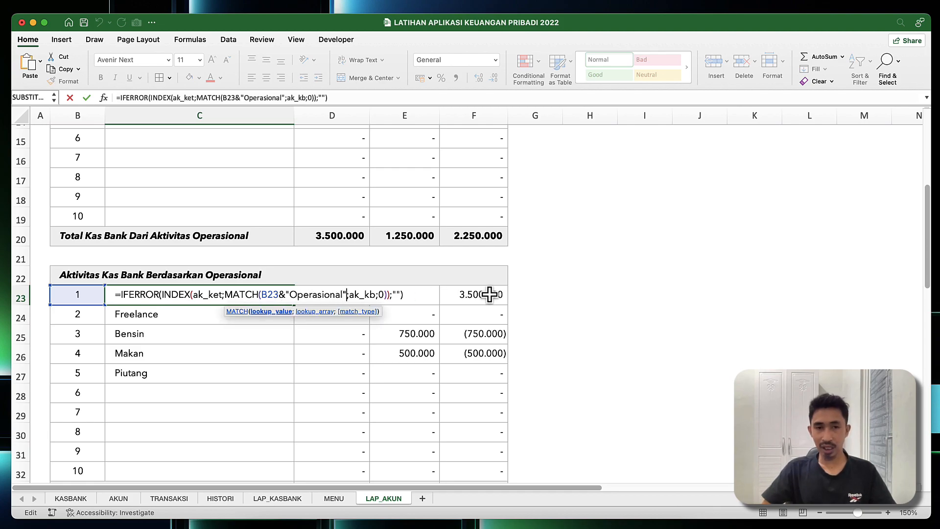
key(BackSpace)
key(BackSpace)
key(BackSpace)
key(BackSpace)
key(BackSpace)
key(BackSpace)
key(BackSpace)
key(BackSpace)
key(BackSpace)
key(BackSpace)
key(BackSpace)
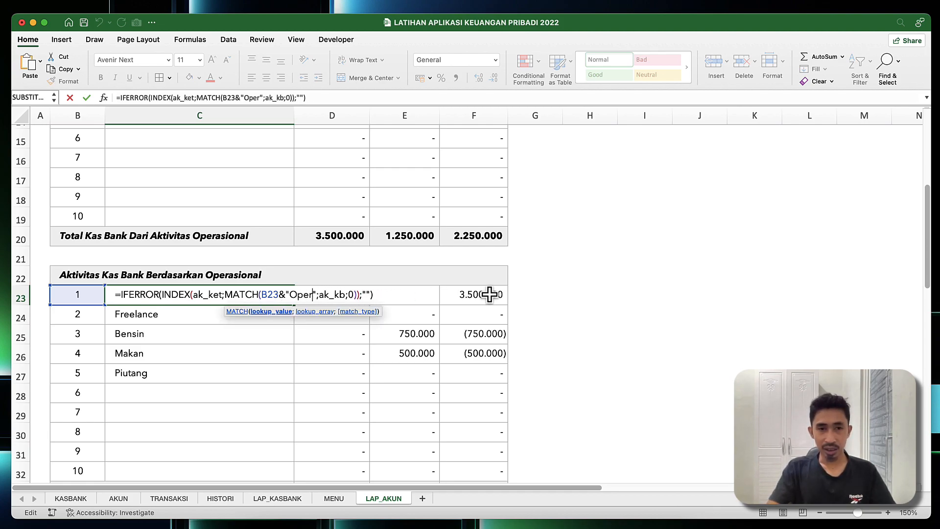
text(Pendanaan)
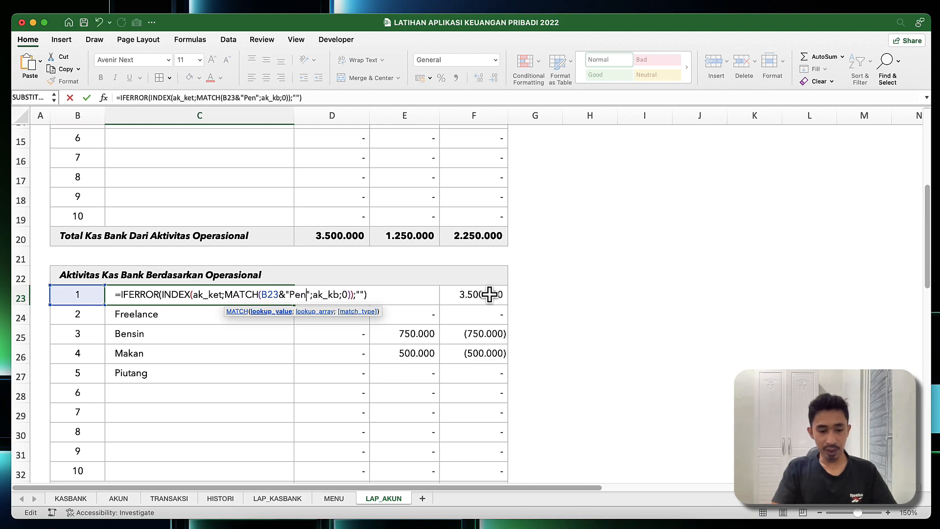
key(Return)
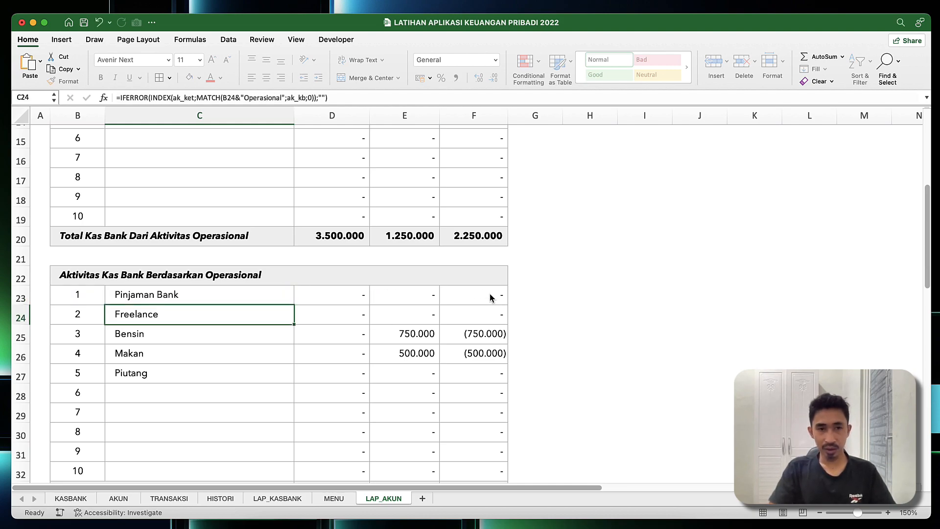
Step: Copy the C23 formula down to C24:C32 so the whole second block looks up Pendanaan accounts
key(Up)
key(super+c)
key(Down)
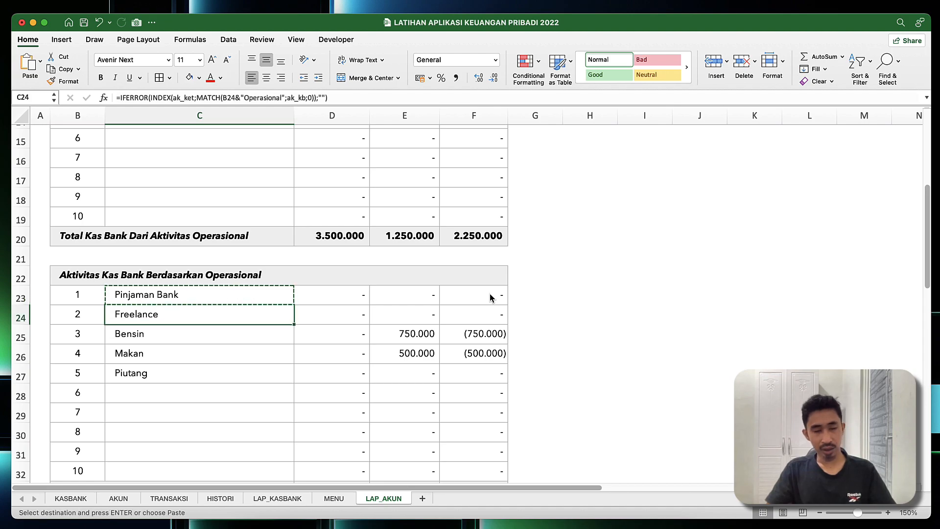
key(shift+super+Down)
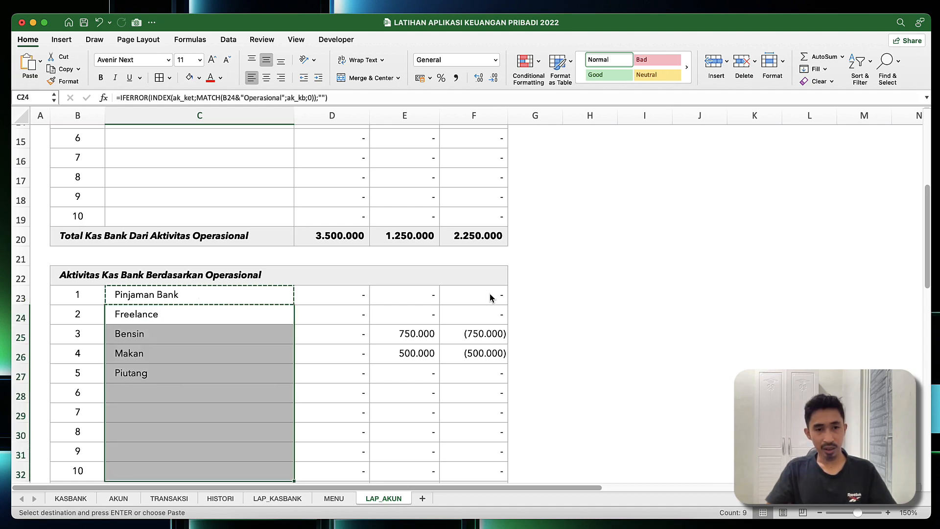
key(Return)
click(239, 354)
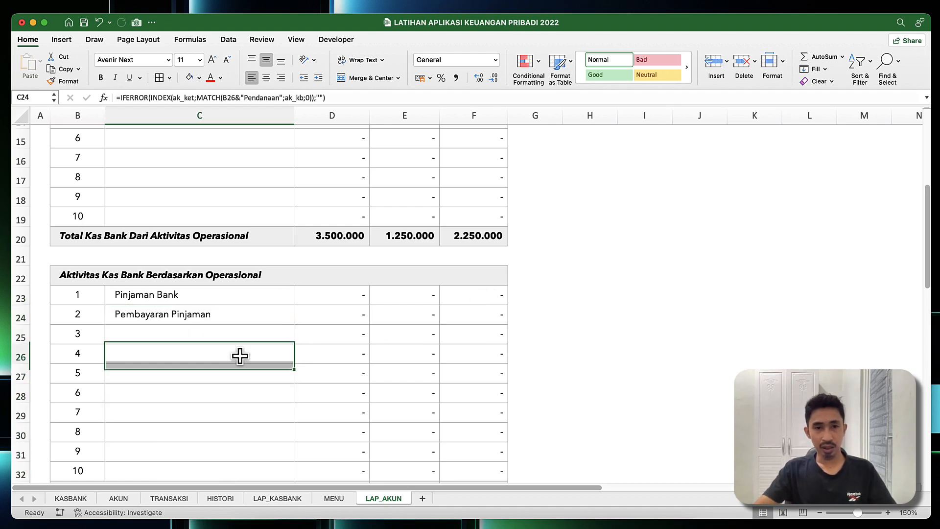
Step: Replace "Operasional" with "Investasi" in the C36 lookup formula of the third block
scroll(214, 359, down, 1)
scroll(215, 358, down, 5)
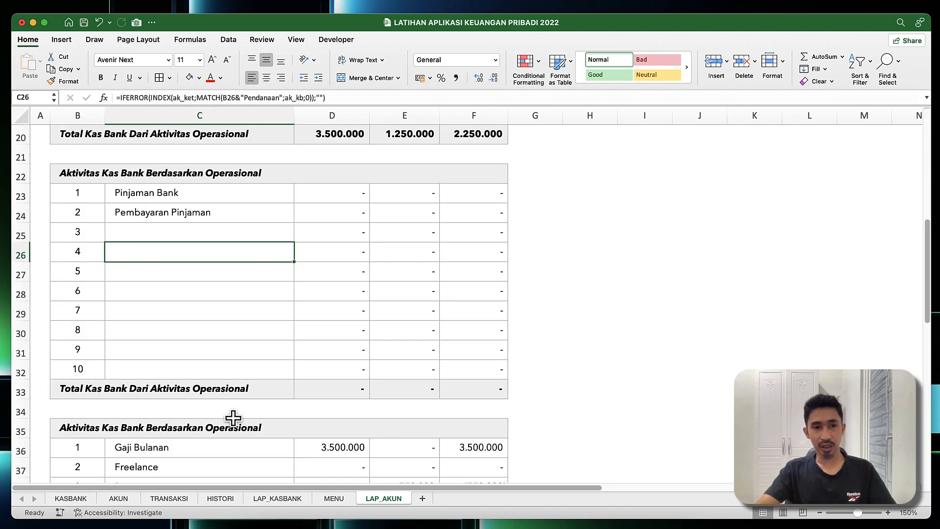
click(206, 363)
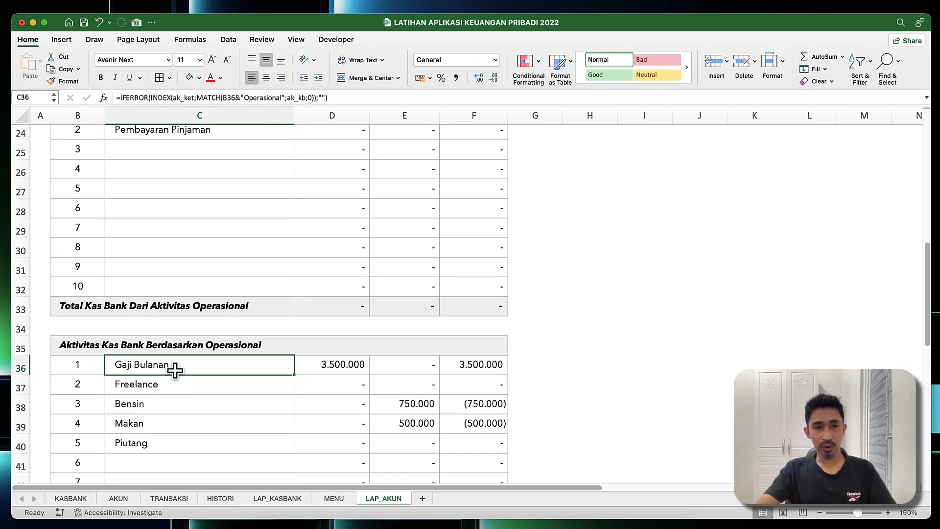
double_click(189, 365)
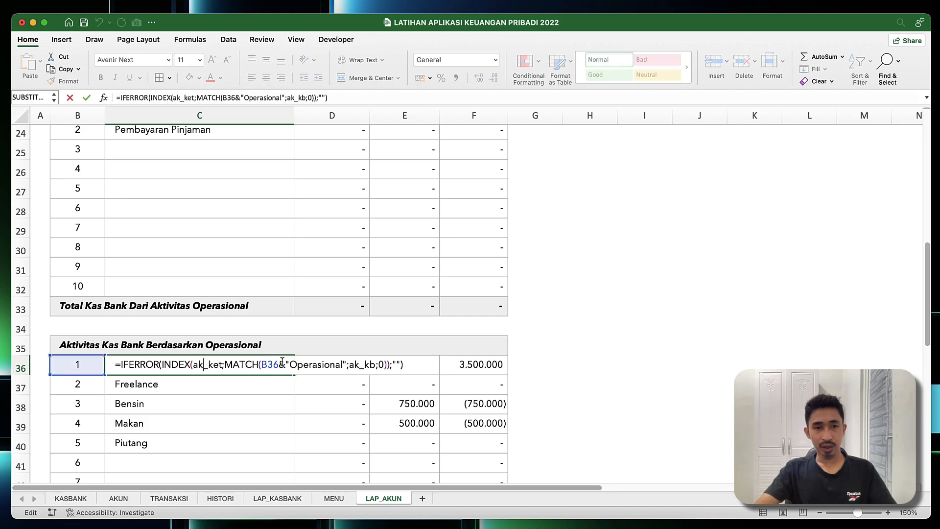
double_click(315, 363)
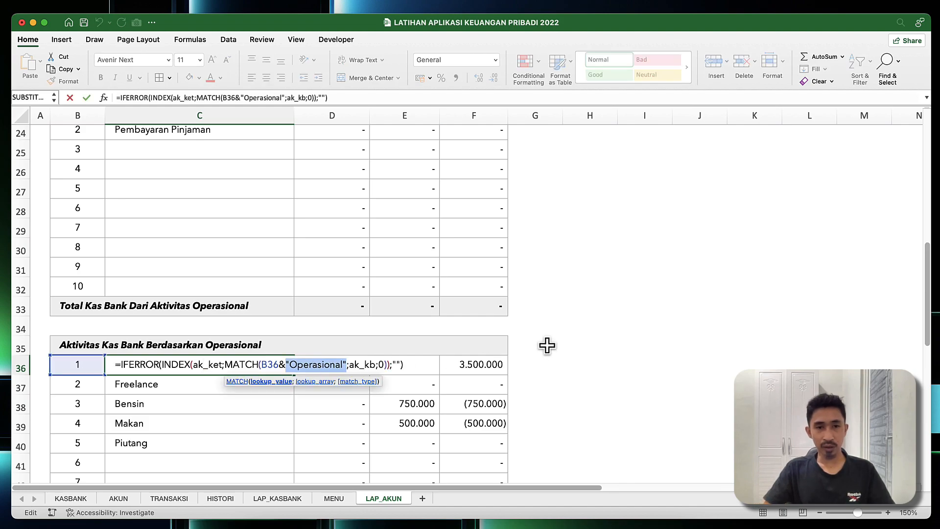
text(")
text(Investas)
text(i)
text(")
key(Return)
Step: Copy the C36 Investasi formula down to C37:C45
key(Up)
key(super+c)
key(Down)
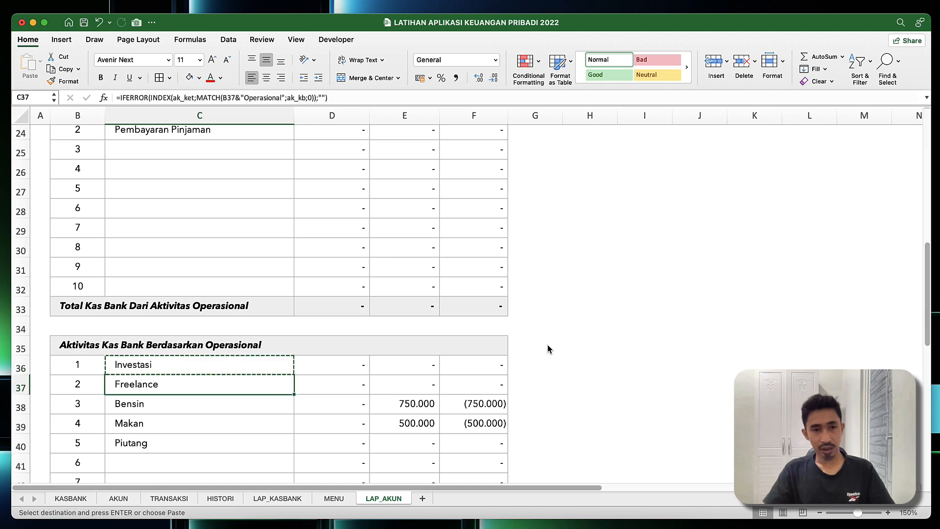
key(shift+Down)
key(shift+Down)
key(shift+Down)
key(shift+Down)
key(shift+Down)
key(shift+Down)
key(shift+Down)
key(shift+Down)
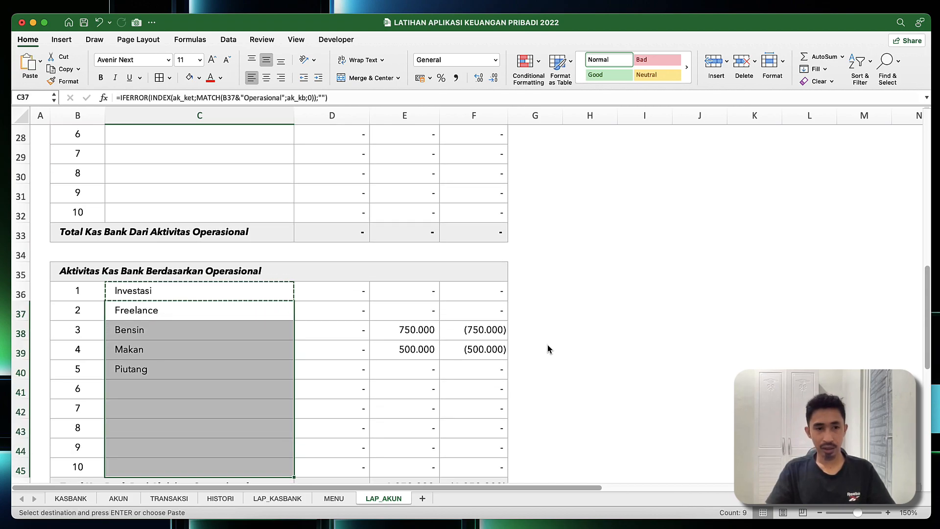
key(Return)
Step: Change the second block's heading in B22 to "Aktivitas Kas Bank Berdasarkan Pendanaan"
click(68, 275)
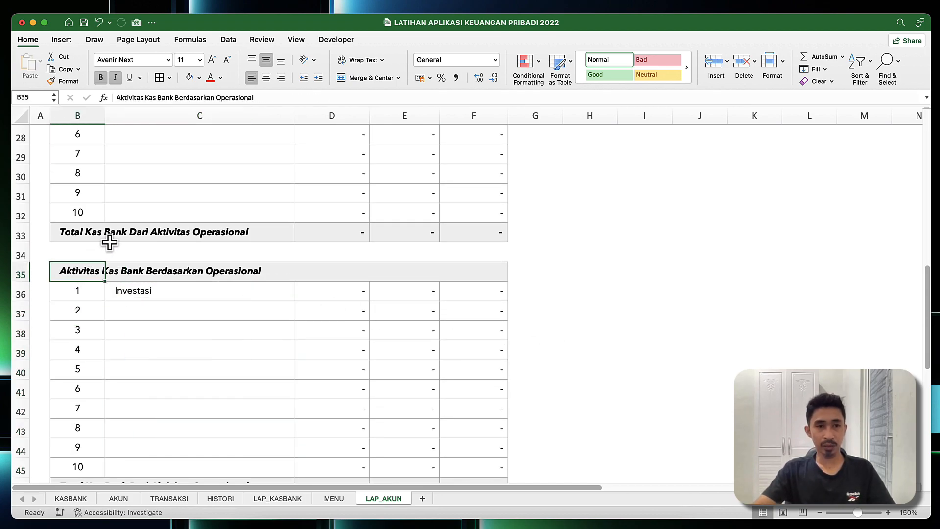
scroll(113, 245, up, 5)
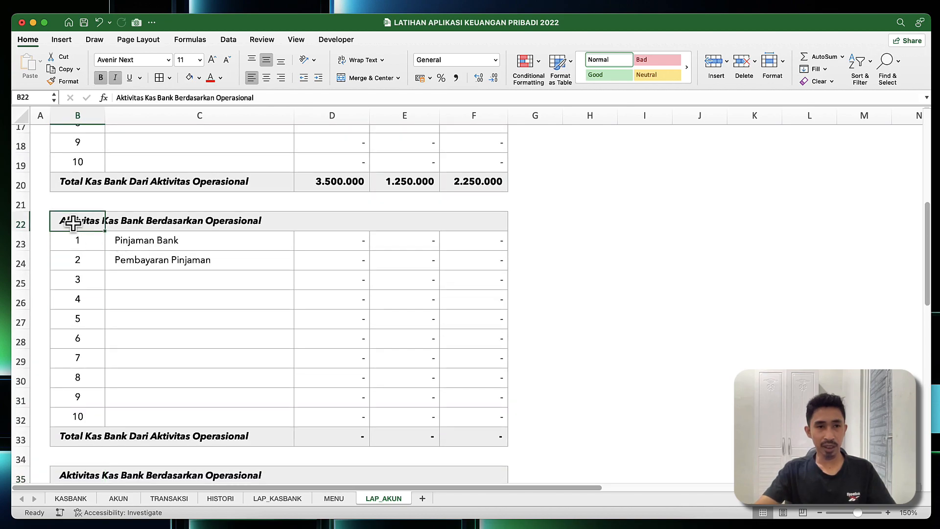
double_click(75, 221)
double_click(218, 222)
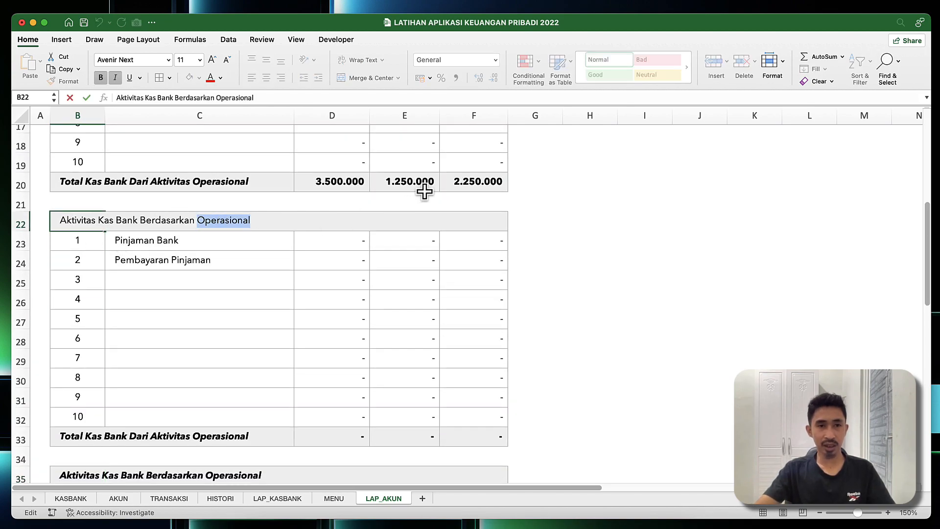
text(Pend)
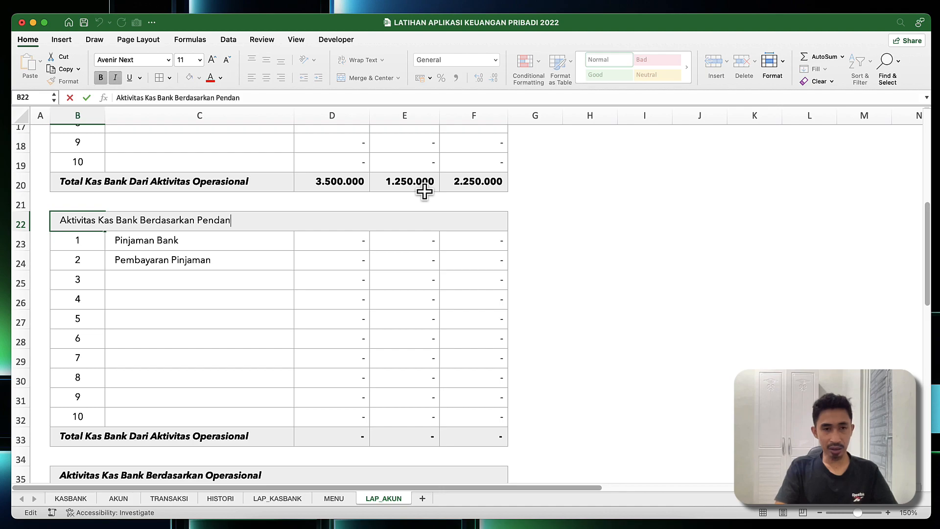
key(Return)
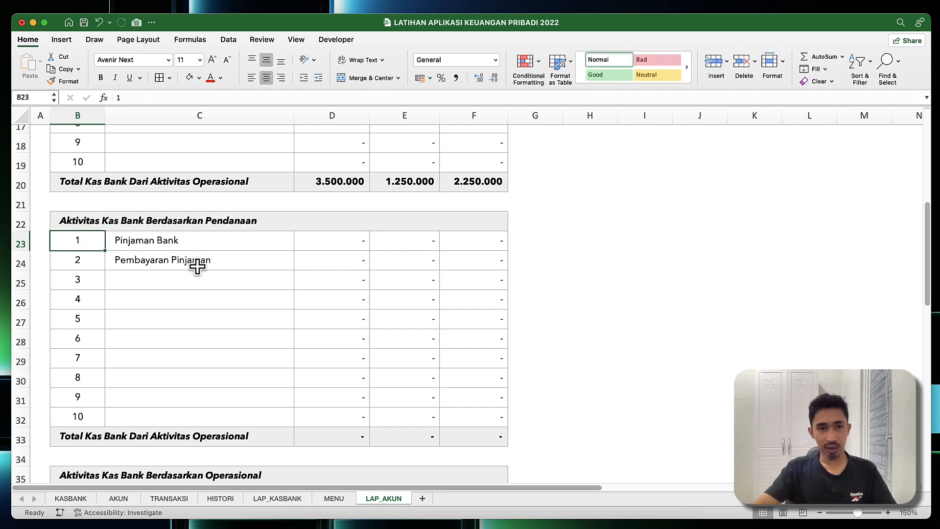
Step: Change the second block's total label in B33 to "Total Kas Bank Dari Aktivitas Pendanaan"
scroll(189, 267, down, 2)
click(69, 399)
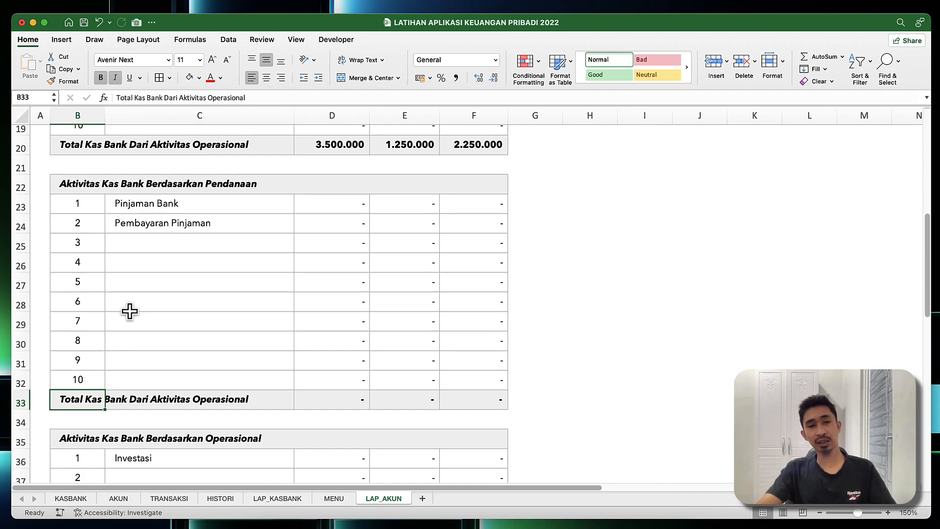
double_click(95, 400)
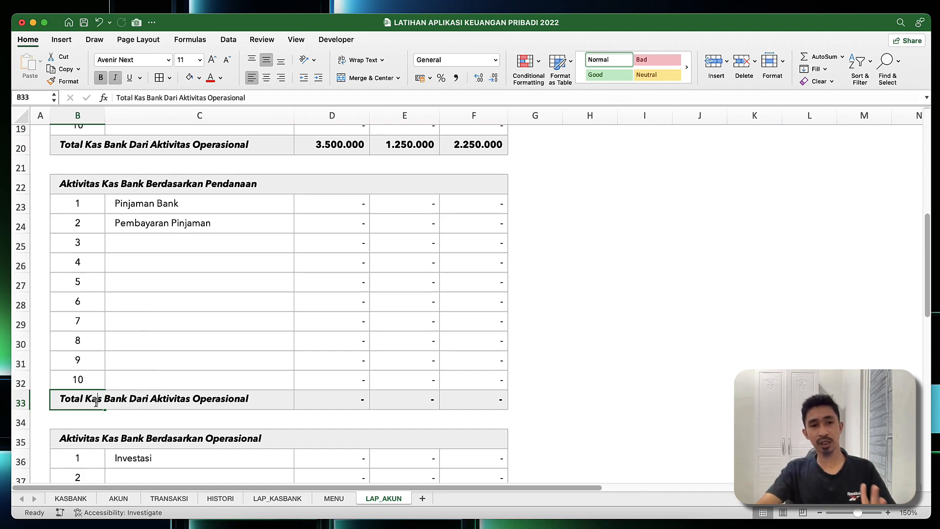
drag(253, 402, 198, 399)
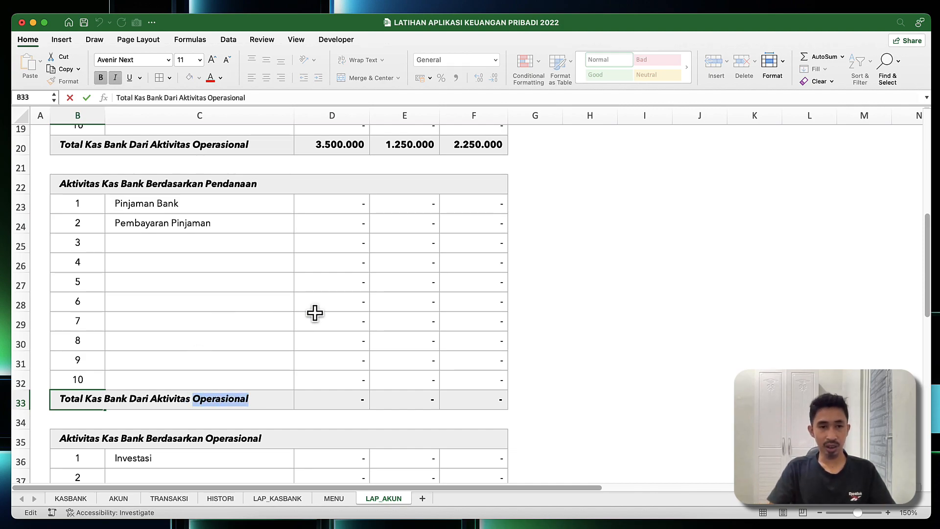
text(Pend)
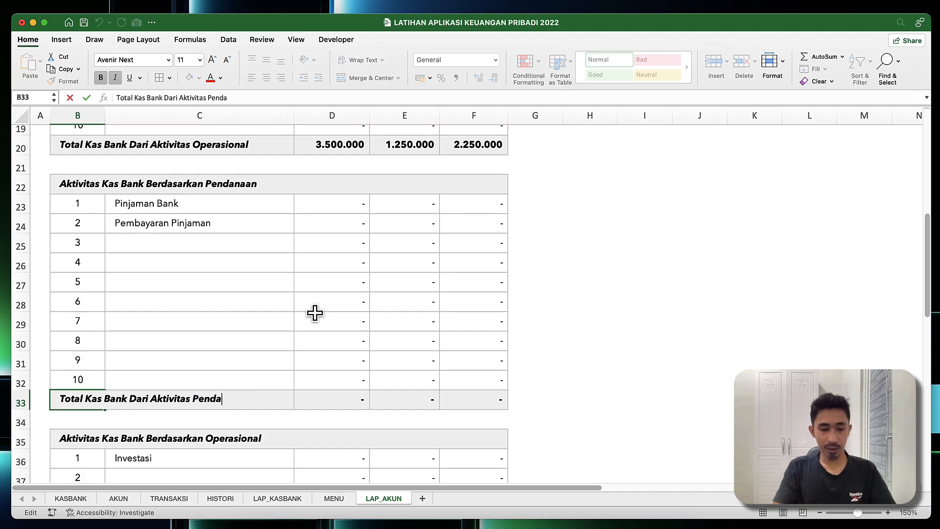
key(Return)
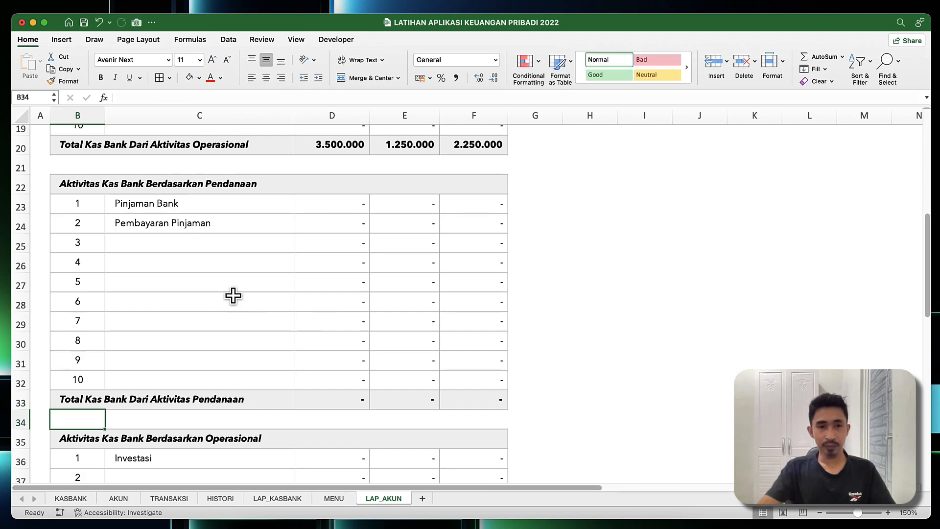
Step: Change the third block's heading in B35 to "Aktivitas Kas Bank Berdasarkan Investasi"
scroll(192, 331, down, 5)
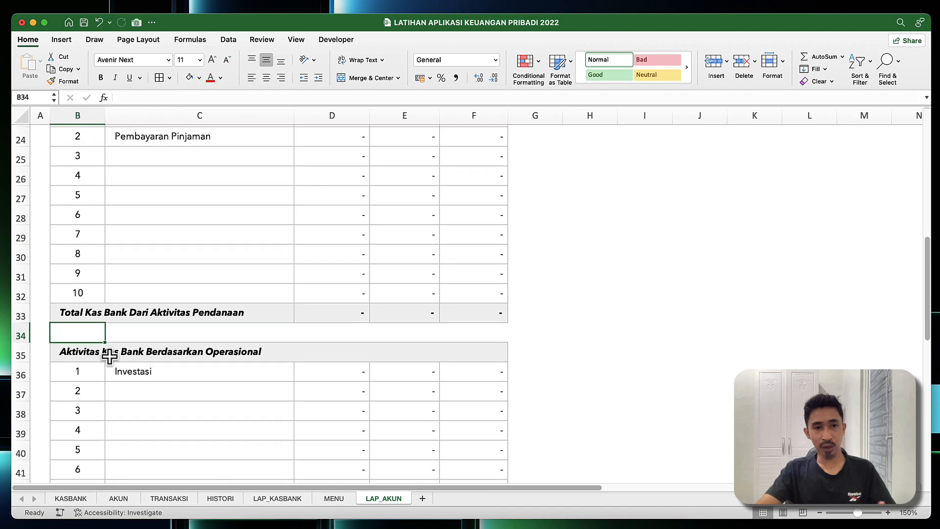
click(90, 353)
double_click(242, 353)
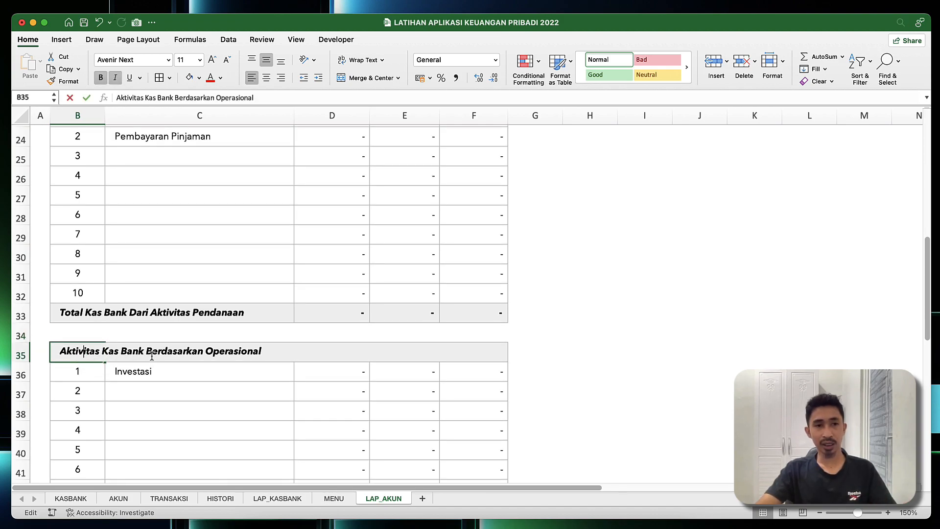
double_click(254, 350)
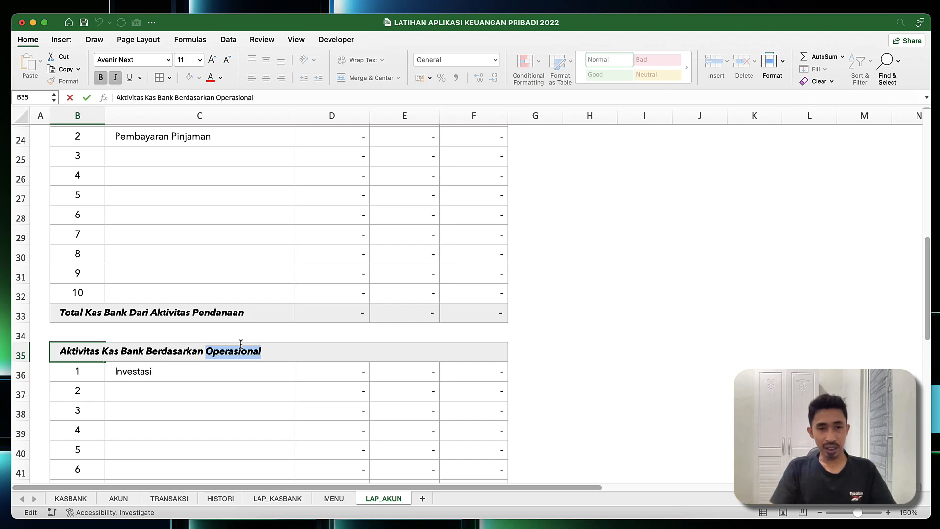
text(Invest)
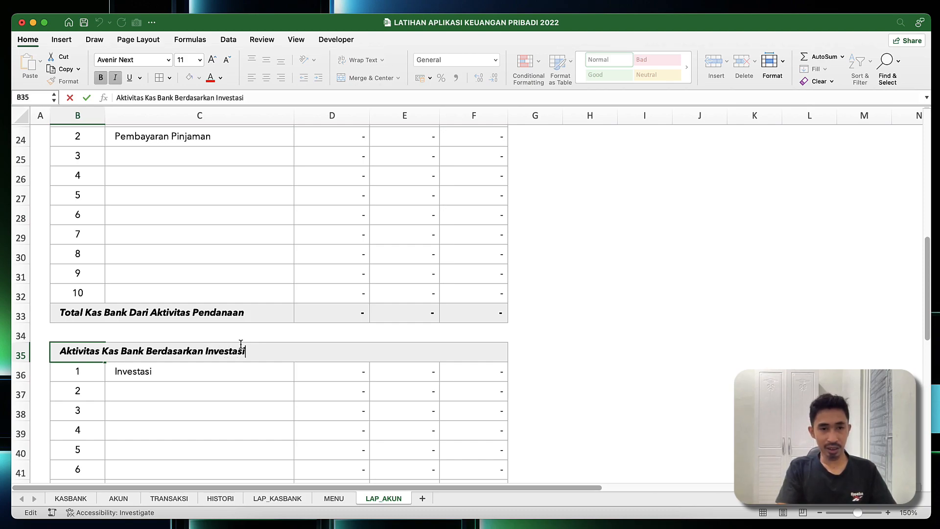
text(asi)
key(Return)
Step: Change the third block's total label in B46 to "Total Kas Bank Dari Aktivitas Investasi"
scroll(242, 443, down, 5)
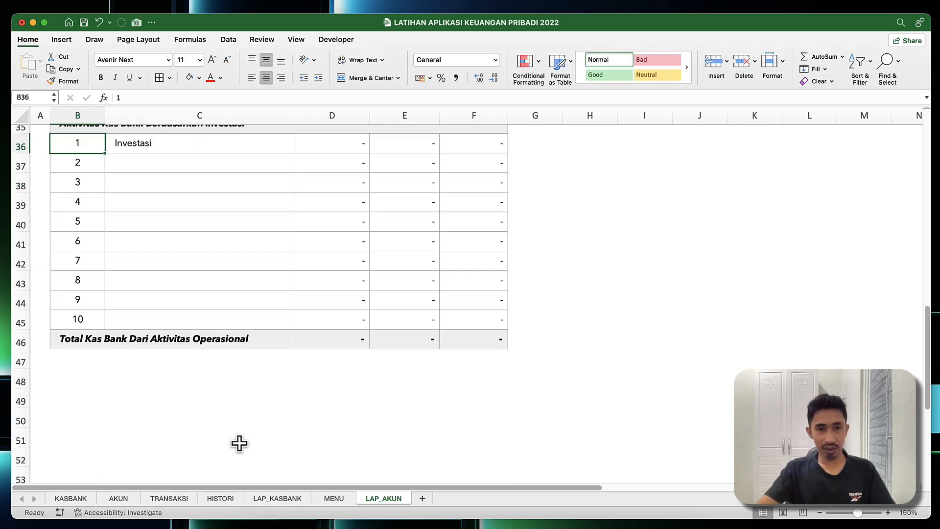
click(205, 322)
double_click(89, 319)
double_click(227, 316)
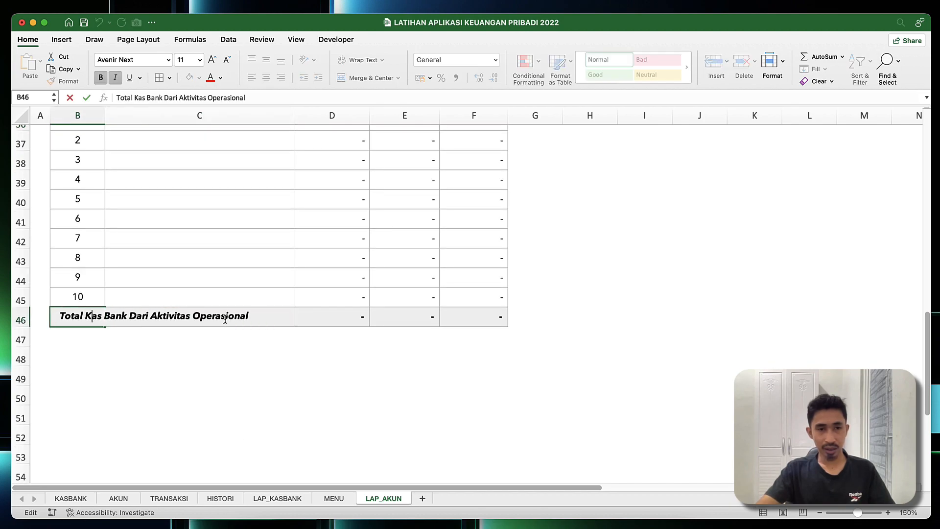
text(Invest)
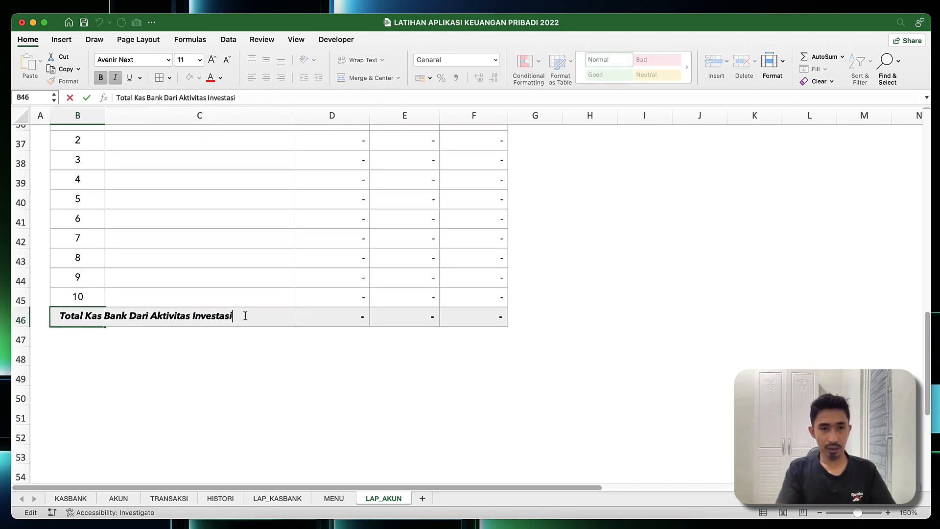
key(Return)
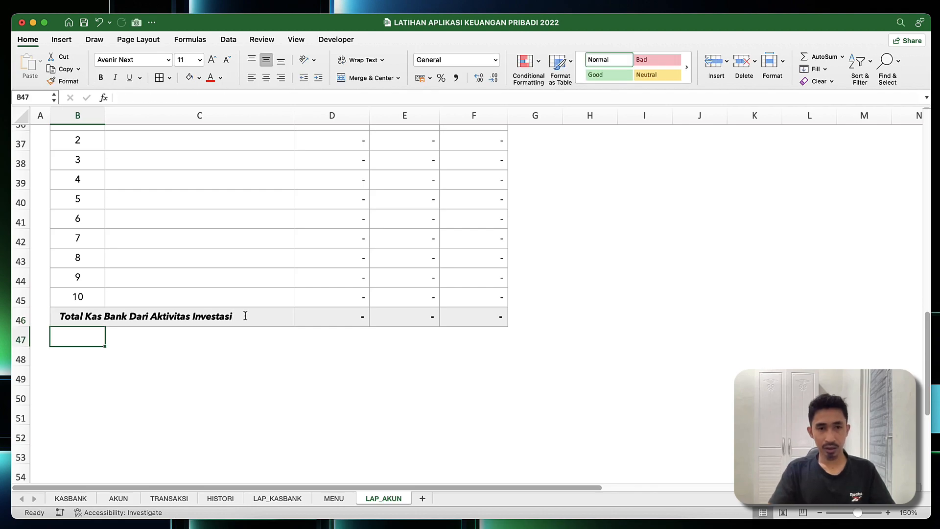
Step: Copy the Investasi total row B46:F46 and paste it into rows 48 to 50 below the block
click(72, 355)
drag(62, 319, 492, 320)
key(super+c)
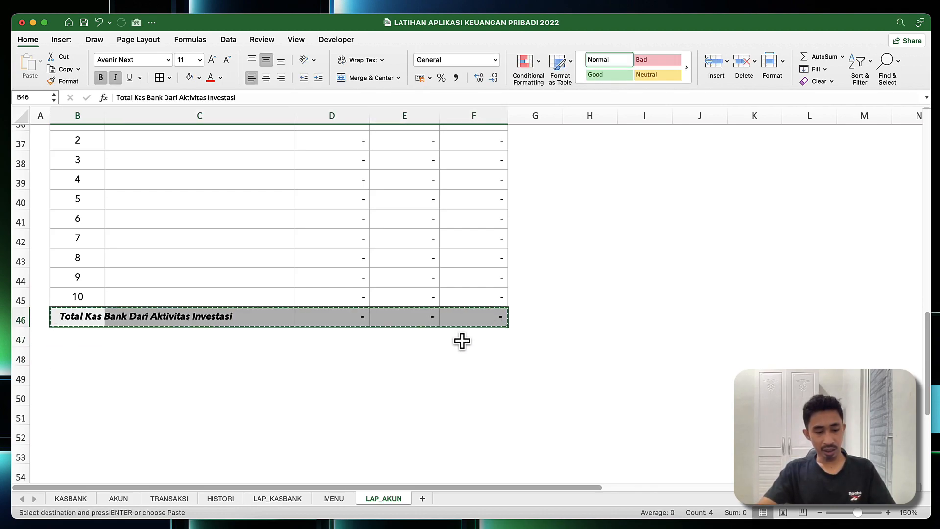
click(67, 353)
drag(66, 375, 93, 399)
key(Return)
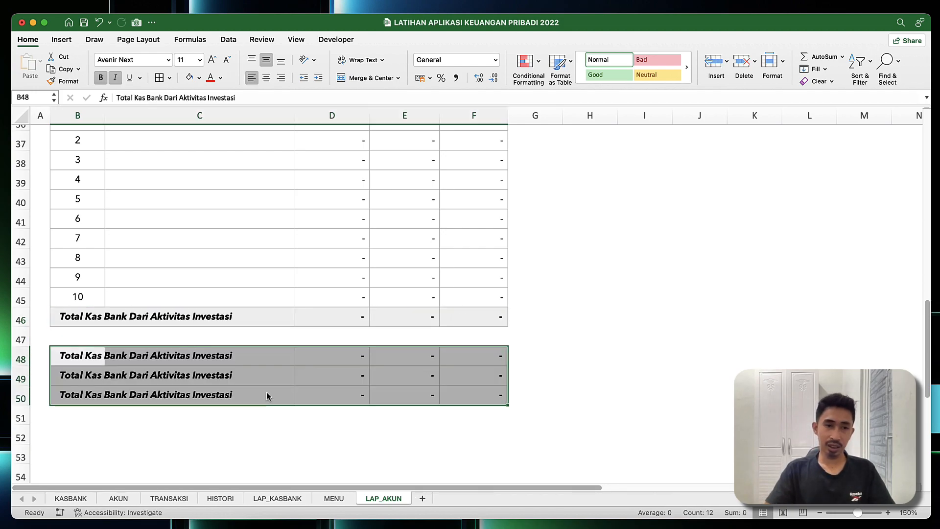
Step: Switch to the APLIKASI KEUNGAN PRIBADI 2022 workbook and examine the labels and formulas of the summary rows below its LAP_AKUN report
click(76, 341)
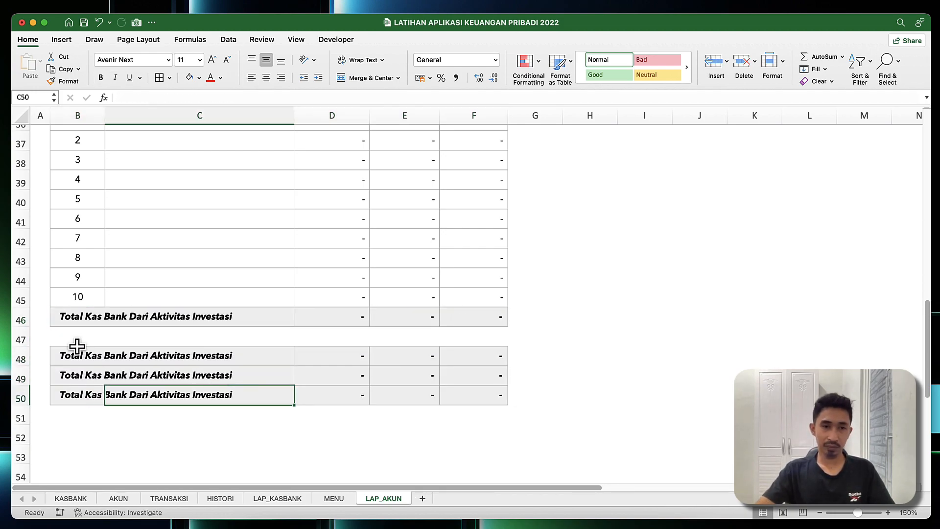
click(84, 370)
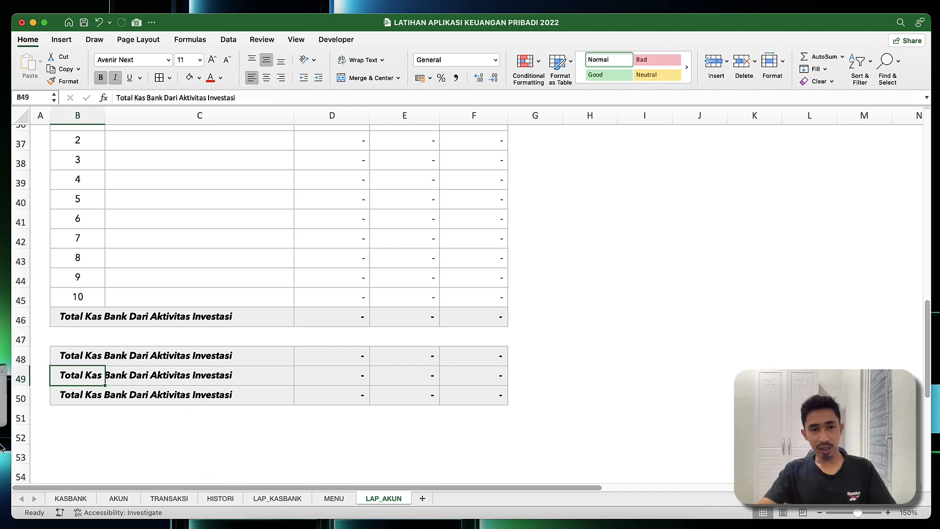
click(20, 424)
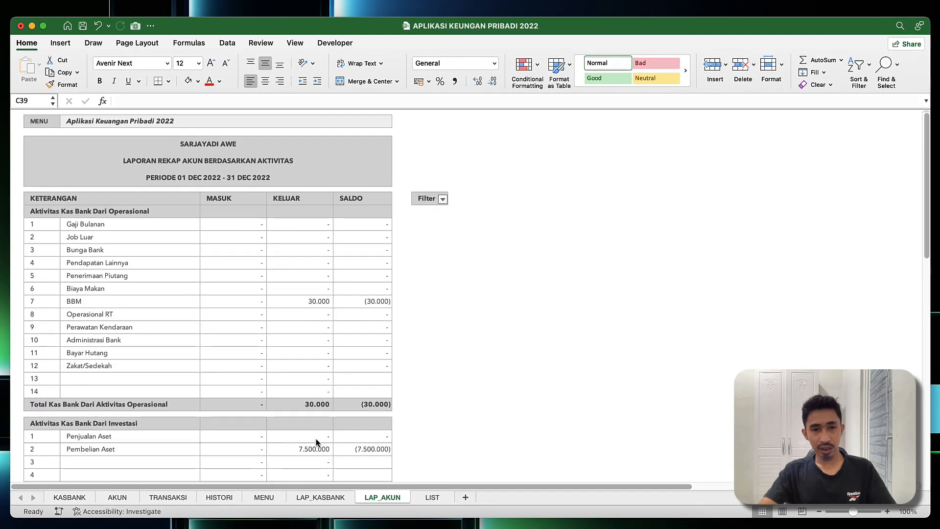
scroll(316, 440, down, 15)
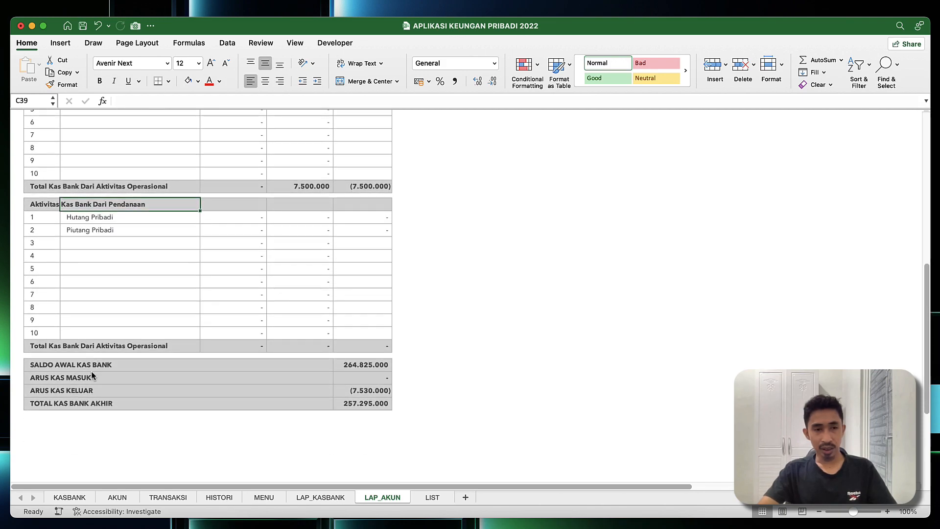
drag(37, 367, 301, 364)
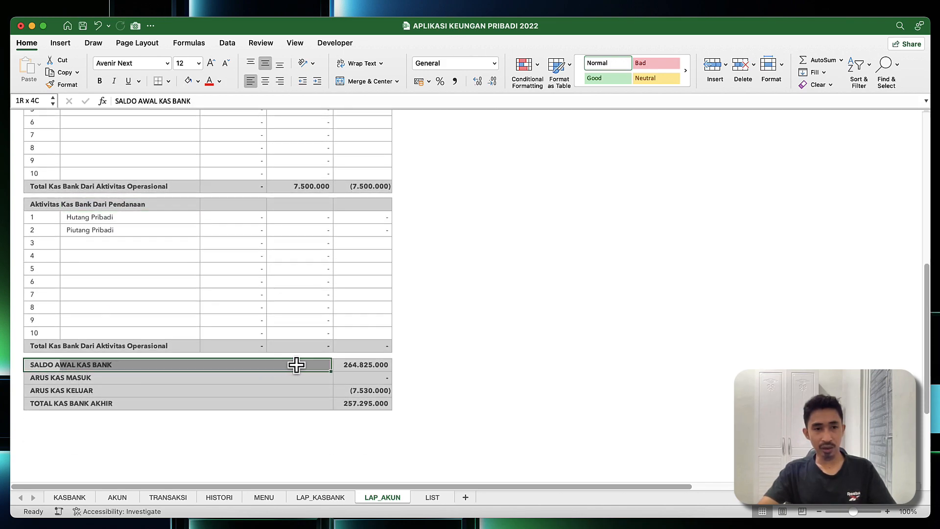
click(44, 380)
drag(44, 379, 360, 381)
drag(46, 391, 379, 390)
click(376, 379)
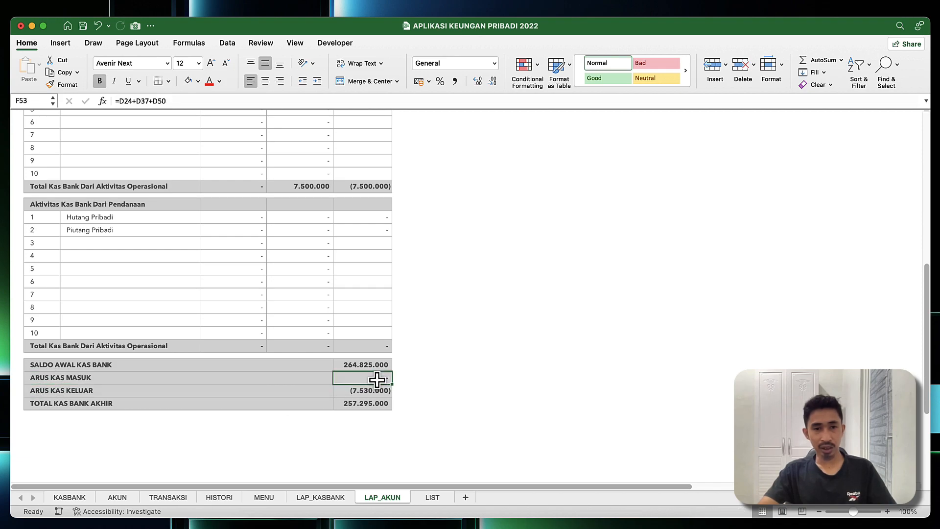
scroll(376, 378, up, 4)
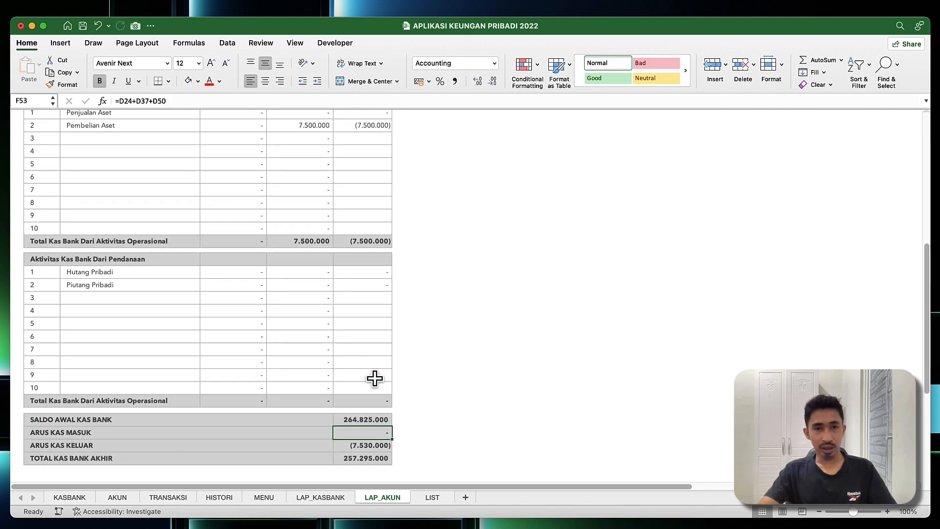
scroll(374, 384, down, 6)
click(367, 356)
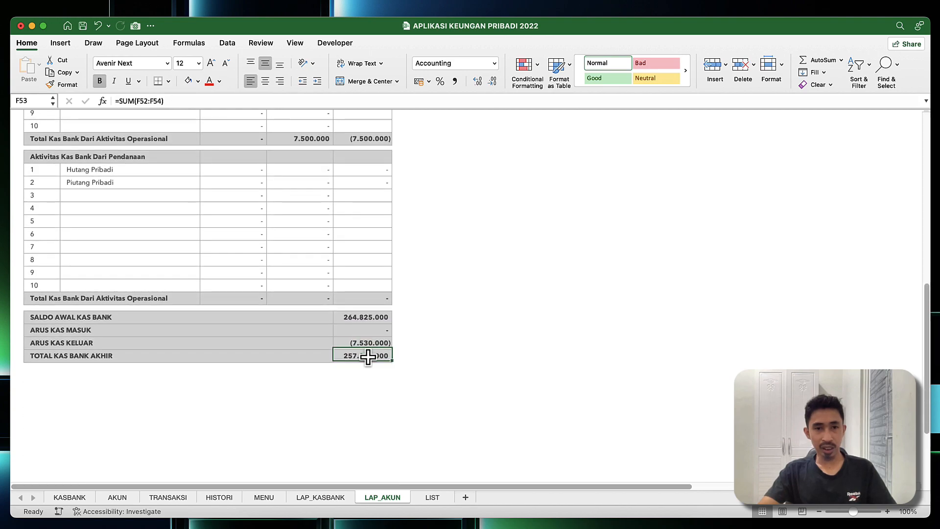
click(369, 331)
click(108, 347)
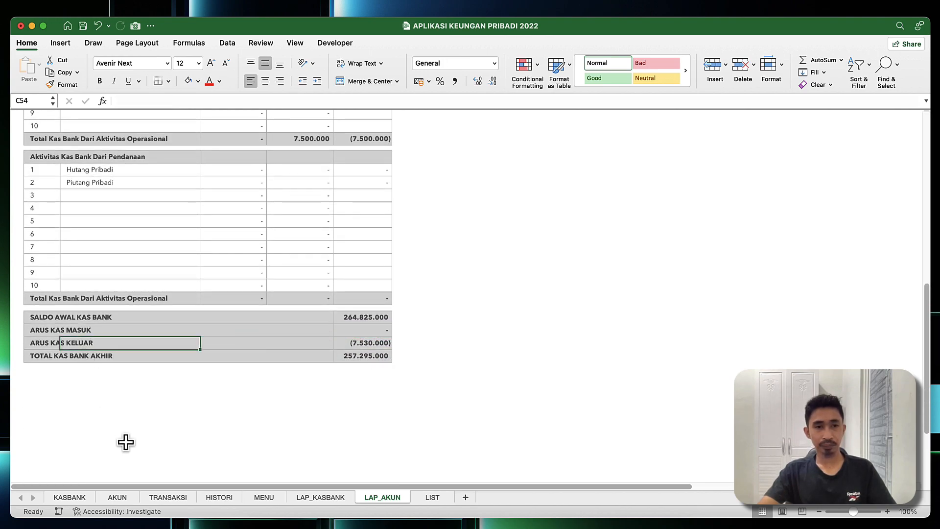
Step: Return to the LATIHAN APLIKASI KEUANGAN PRIBADI 2022 workbook and change the label in B48 to "Saldo Awal Kas dan Bank"
mouse_move(10, 426)
click(51, 399)
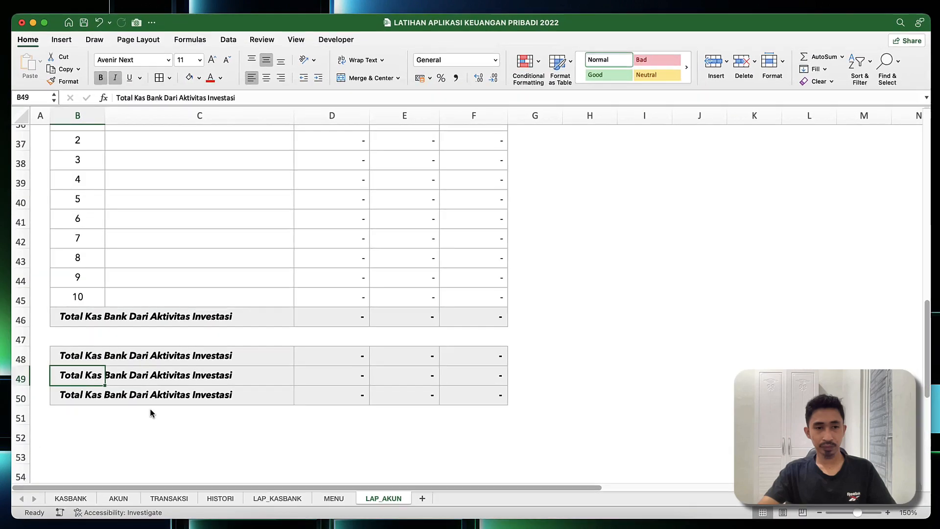
click(80, 356)
text(S)
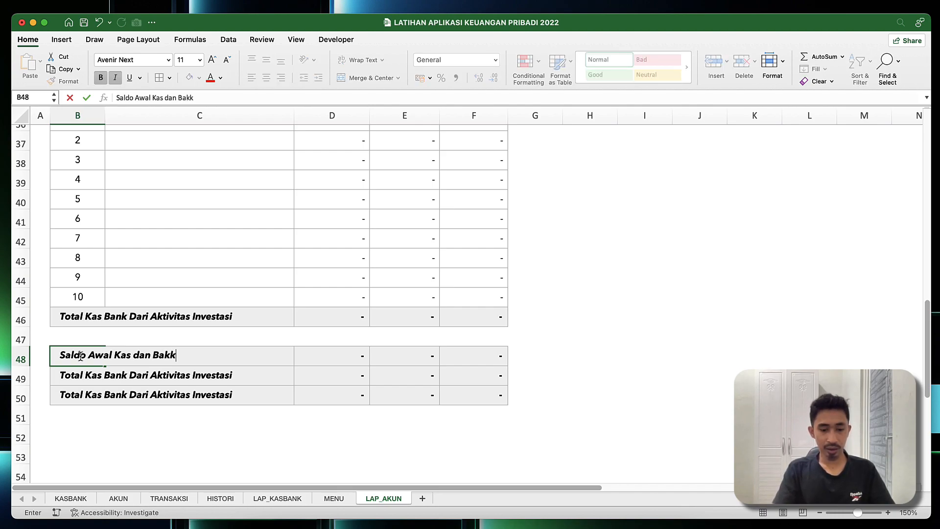
key(Return)
Step: Change the labels of the next two summary rows to "Arus Kas Masuk" in B49 and "Arus Kas Keluar" in B50
text(Arus K)
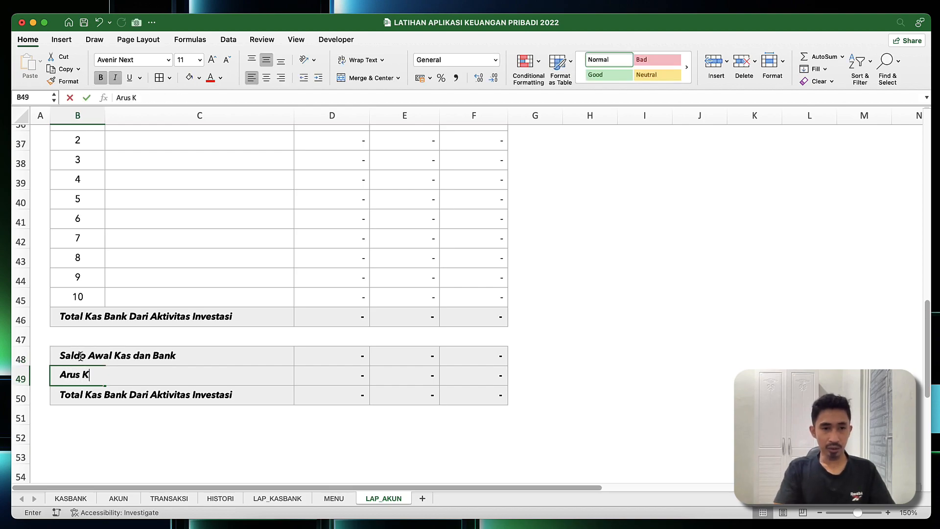
text(as Masuk)
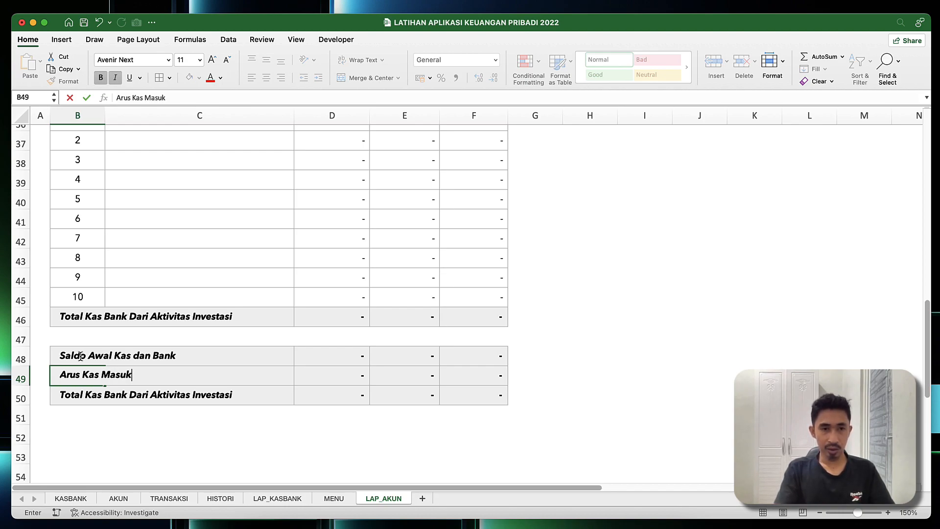
key(Return)
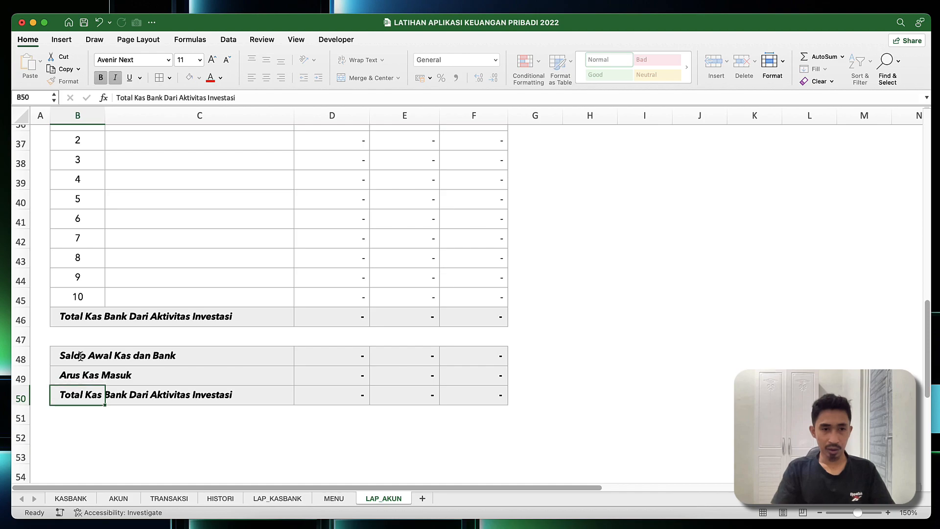
text(A)
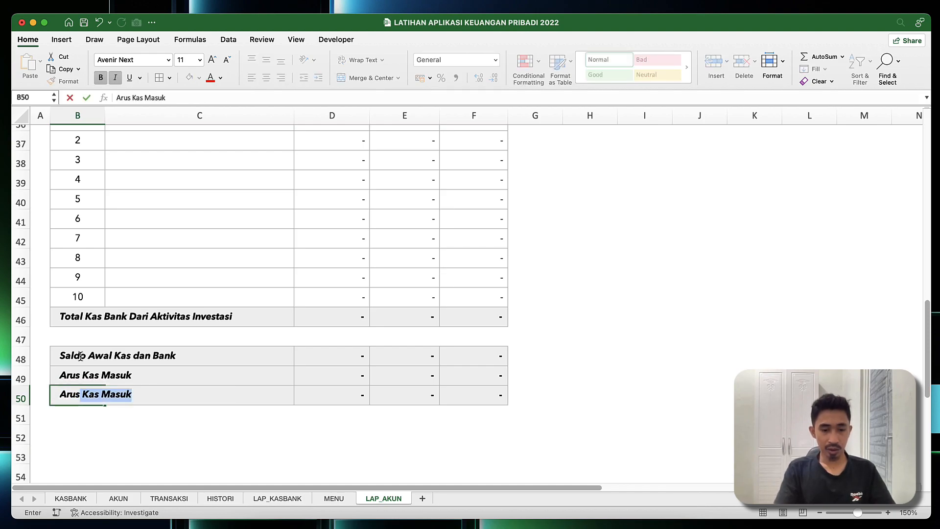
text(rus Kas Kelua)
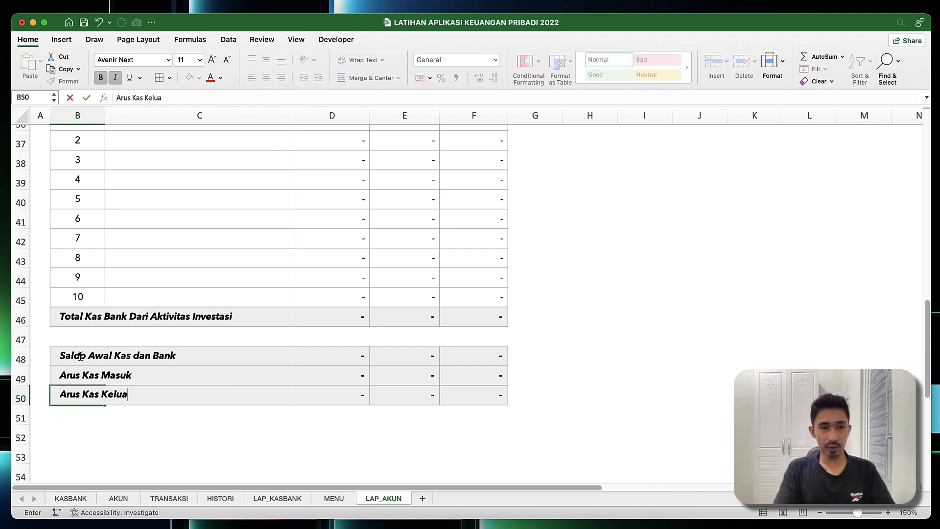
text(r)
key(Return)
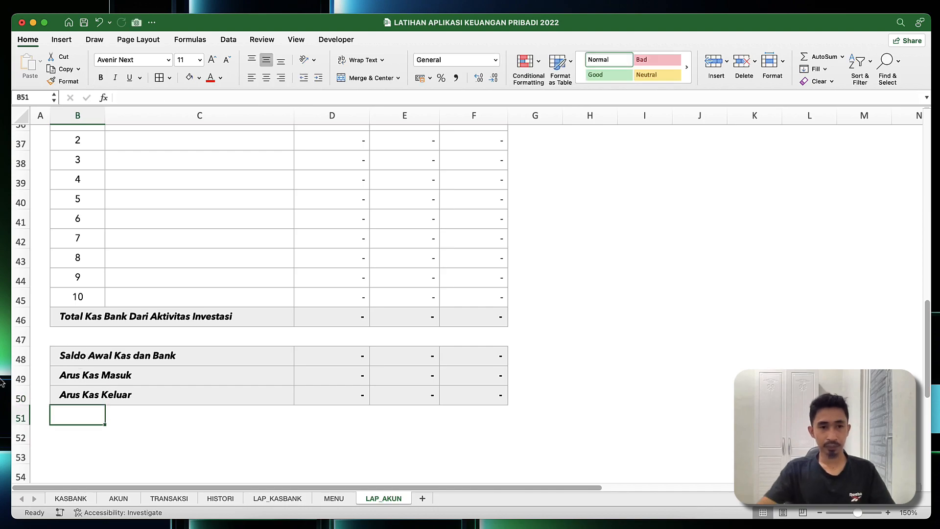
Step: Copy the Arus Kas Keluar row B50:F50 and paste it into row 51 as a fourth summary row
click(66, 395)
drag(351, 397, 500, 394)
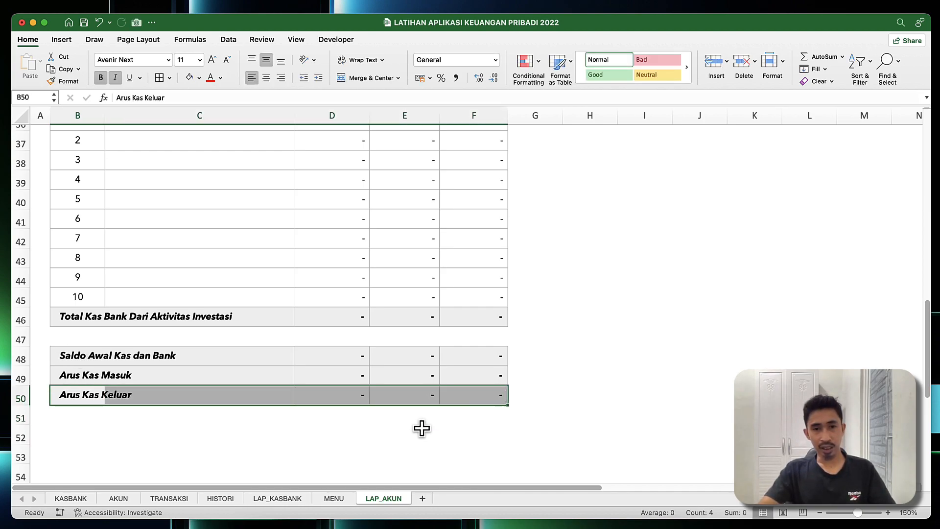
key(super+c)
click(64, 414)
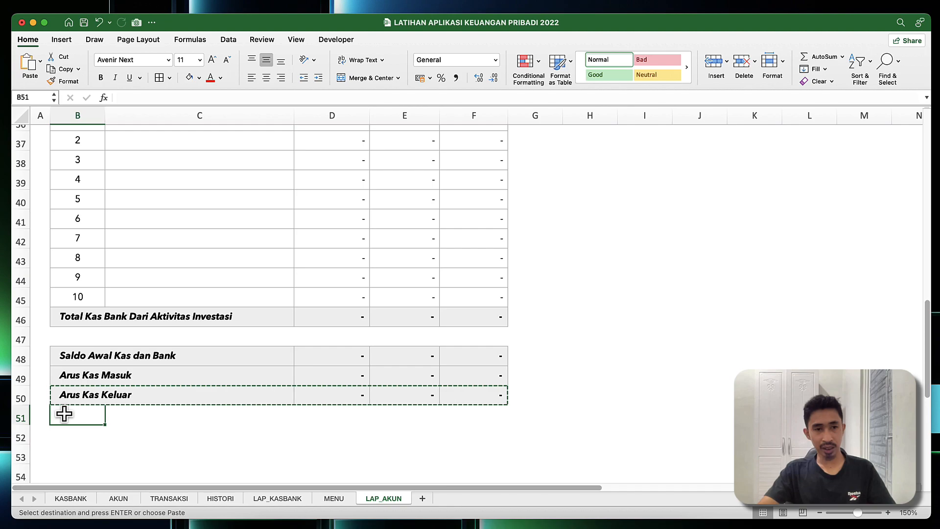
key(super+v)
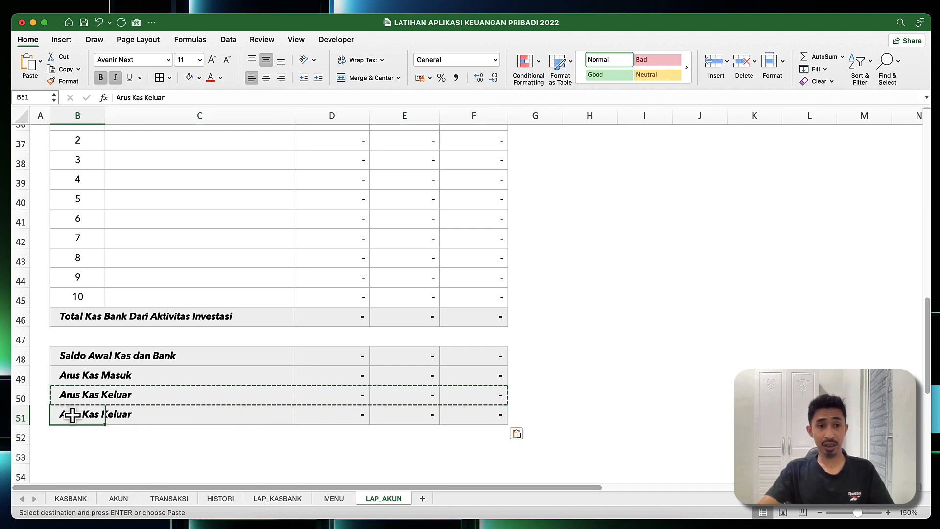
Step: Change the label of the fourth summary row in B51 to "Saldo Akhir Kas dan Bank"
double_click(79, 416)
drag(136, 414, 23, 403)
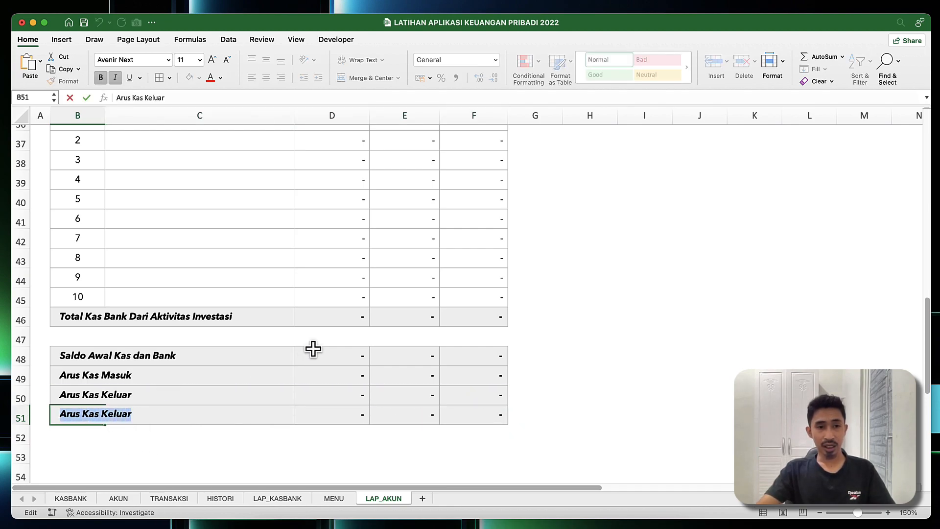
text(To)
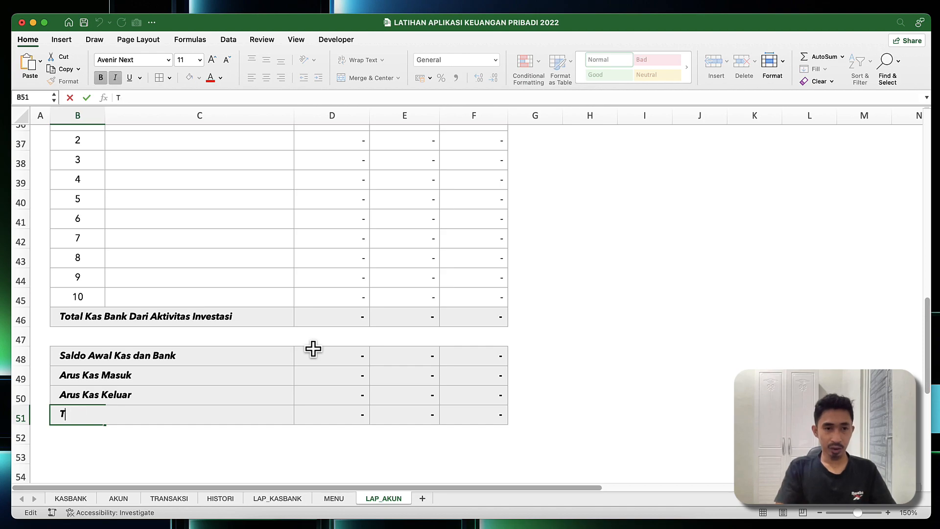
key(BackSpace)
text(Saldo Ak)
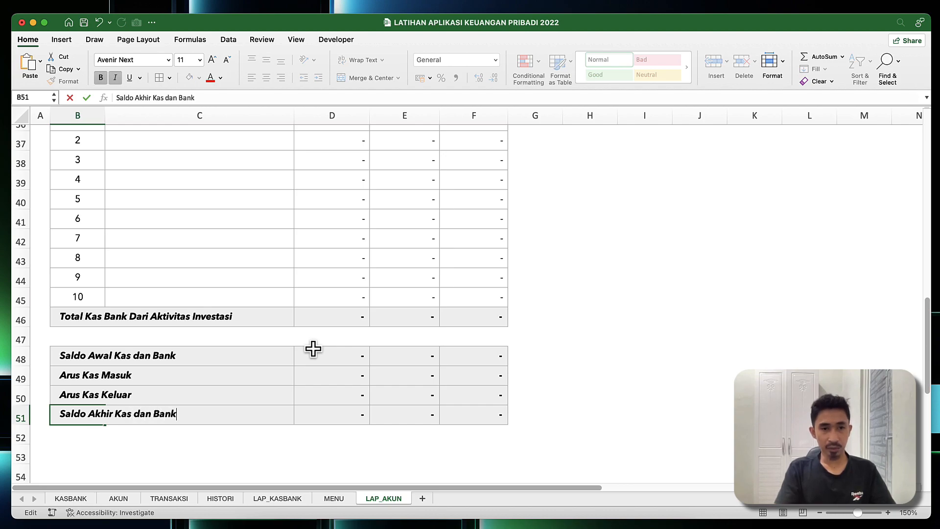
text(hir Kas dan Bank)
key(Return)
click(401, 363)
click(336, 354)
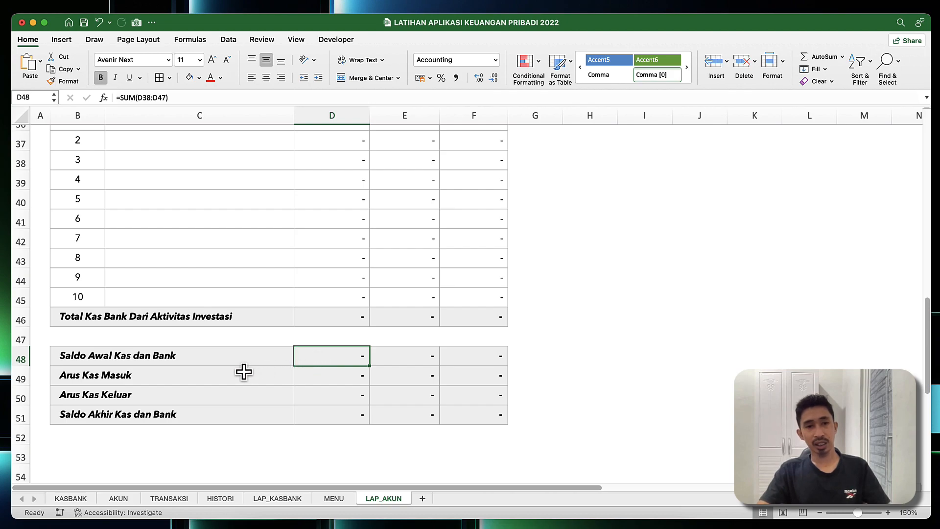
text(=)
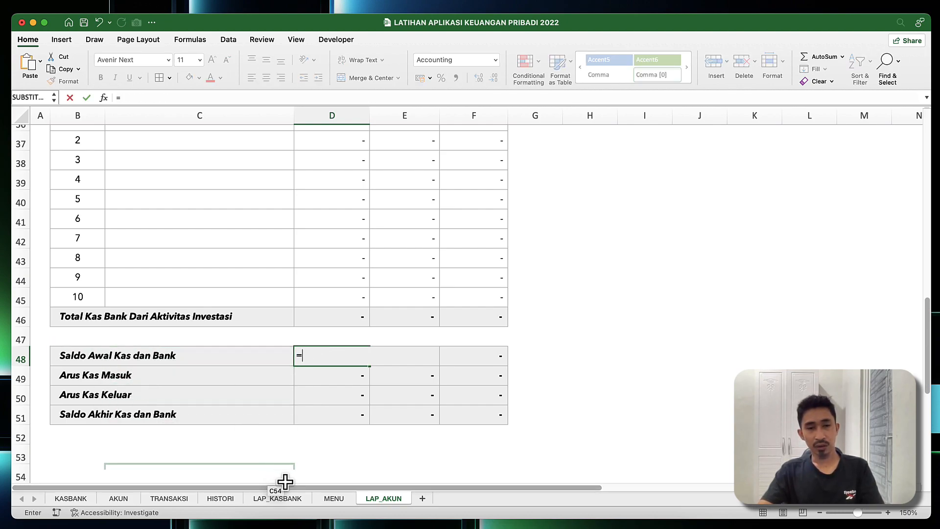
click(278, 499)
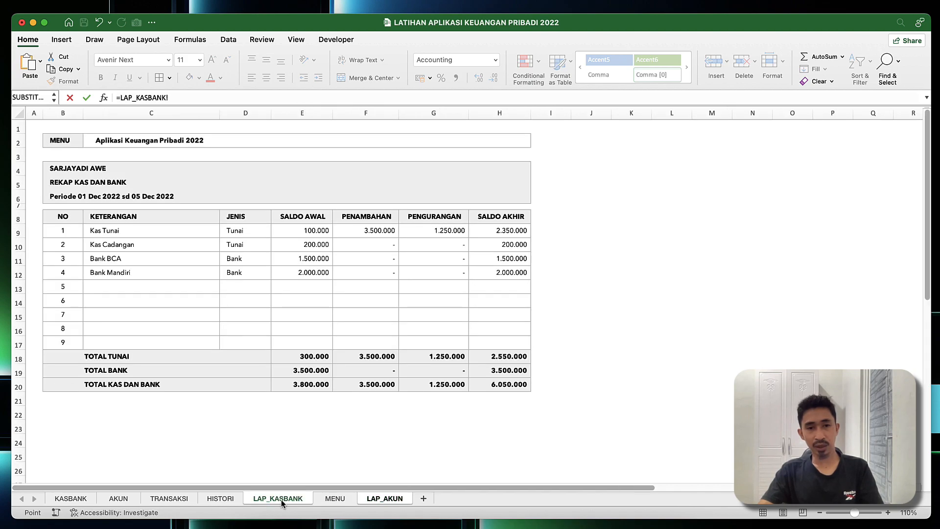
scroll(279, 389, down, 5)
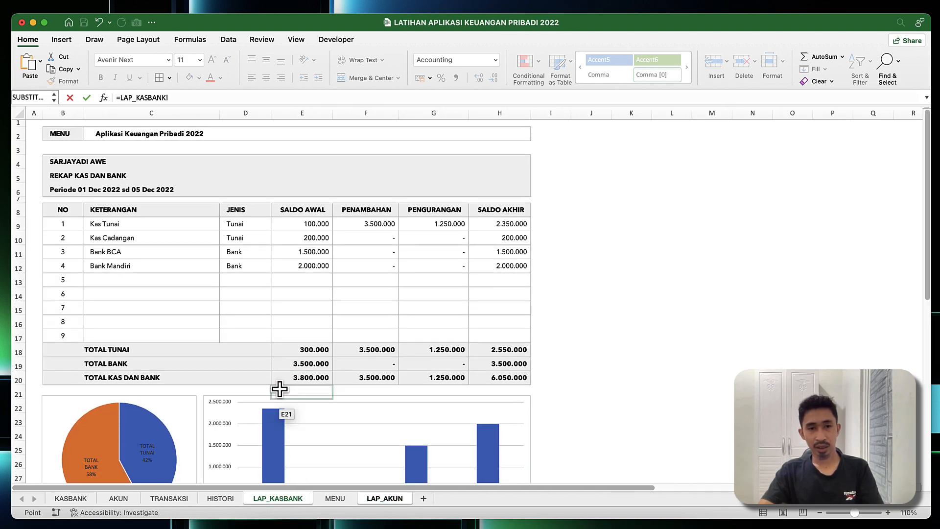
scroll(280, 392, up, 3)
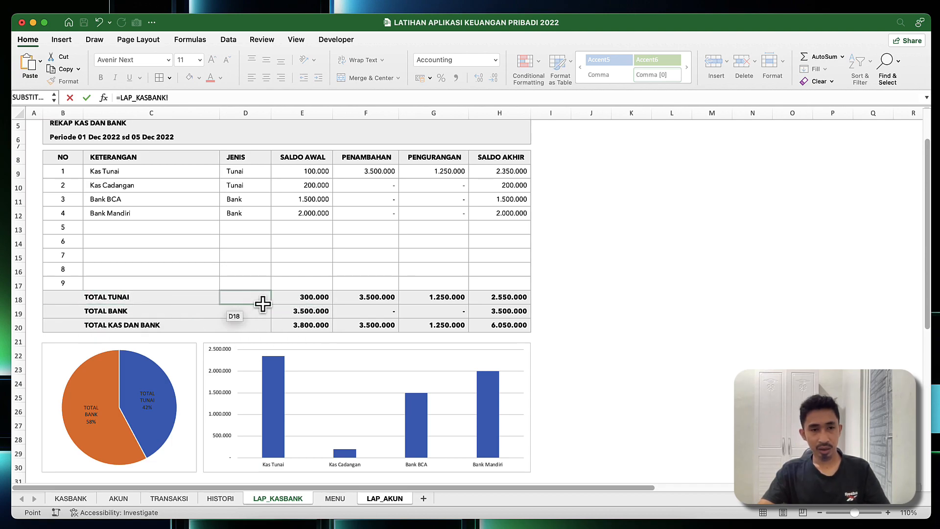
key(Escape)
Step: Clear the copied formulas from D48:E51 in the summary rows, keeping only the amounts in column F
click(478, 366)
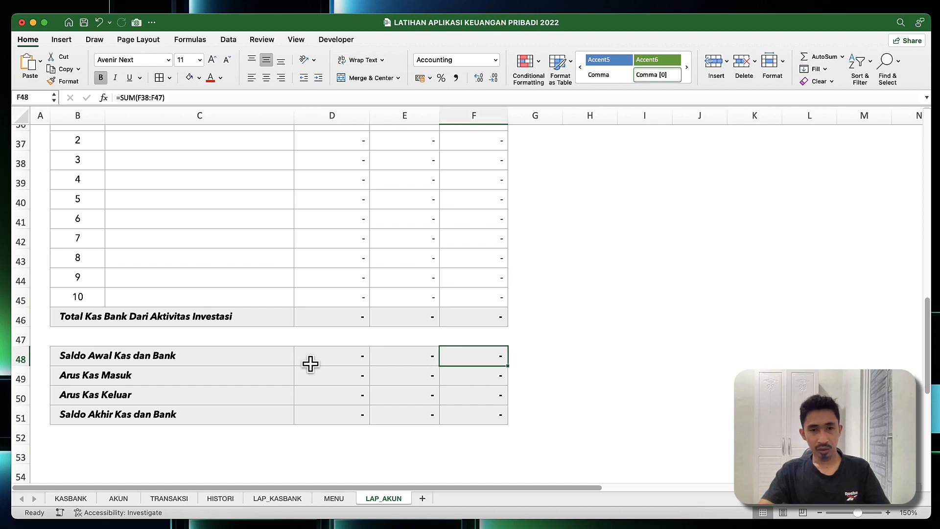
click(54, 354)
drag(53, 354, 404, 420)
key(Delete)
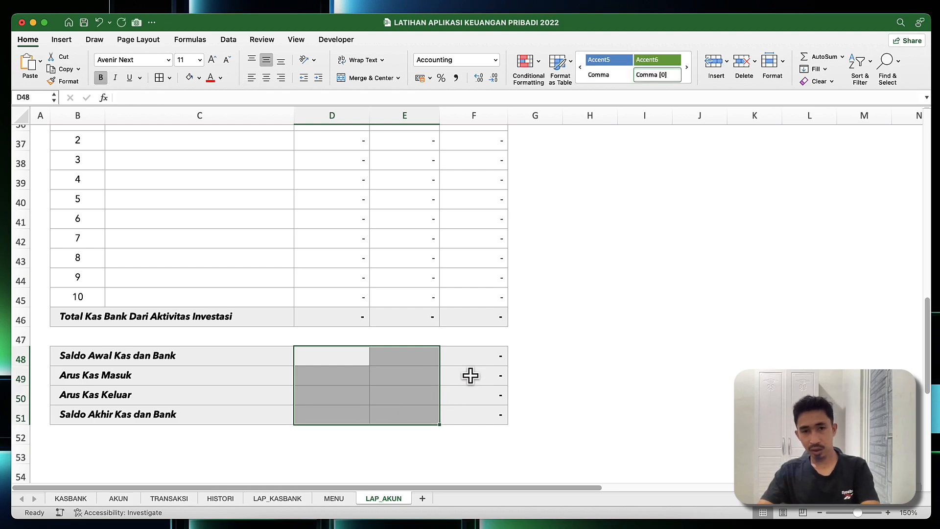
Step: Link the Saldo Awal Kas dan Bank amount in F48 to the TOTAL KAS DAN BANK opening balance in cell E20 of LAP_KASBANK
click(473, 362)
text(=)
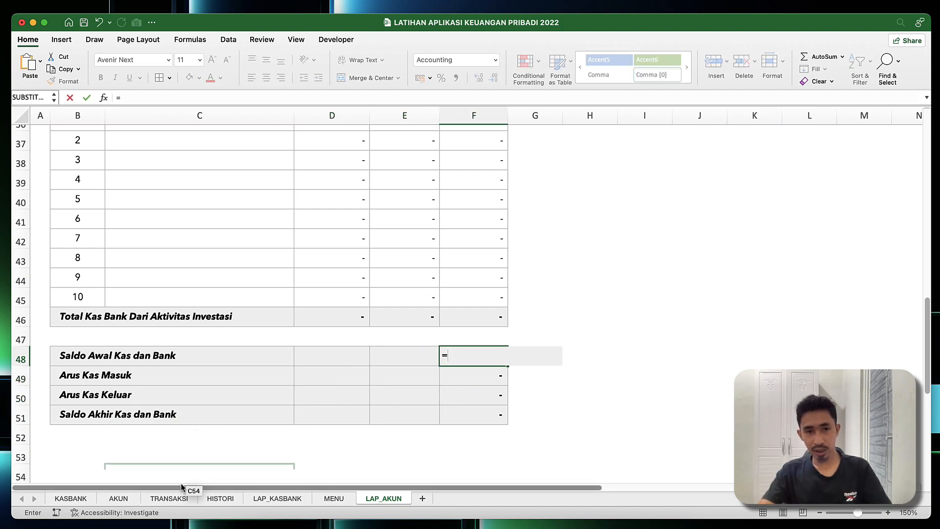
click(278, 499)
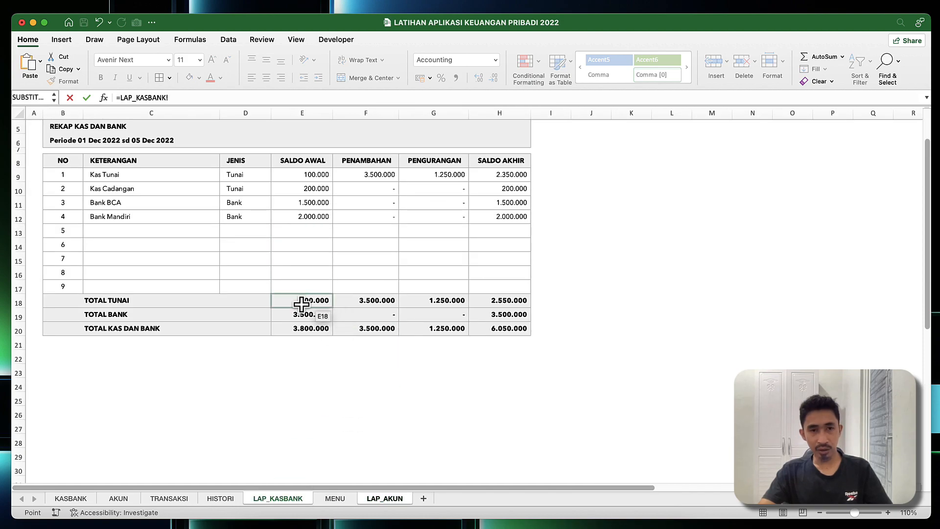
click(301, 332)
key(Return)
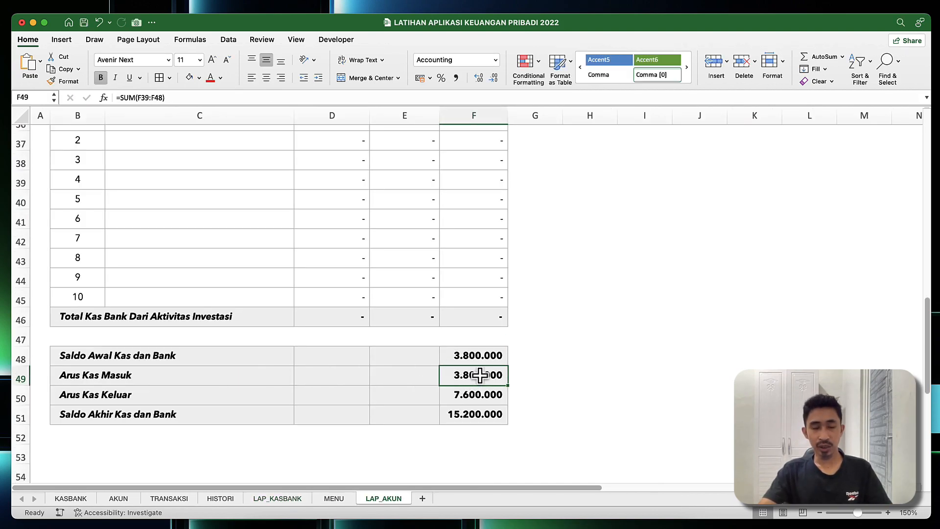
Step: Set the Arus Kas Masuk amount in F49 to the sum of the three activity cash-in totals, =D20+D33+D46
text(=)
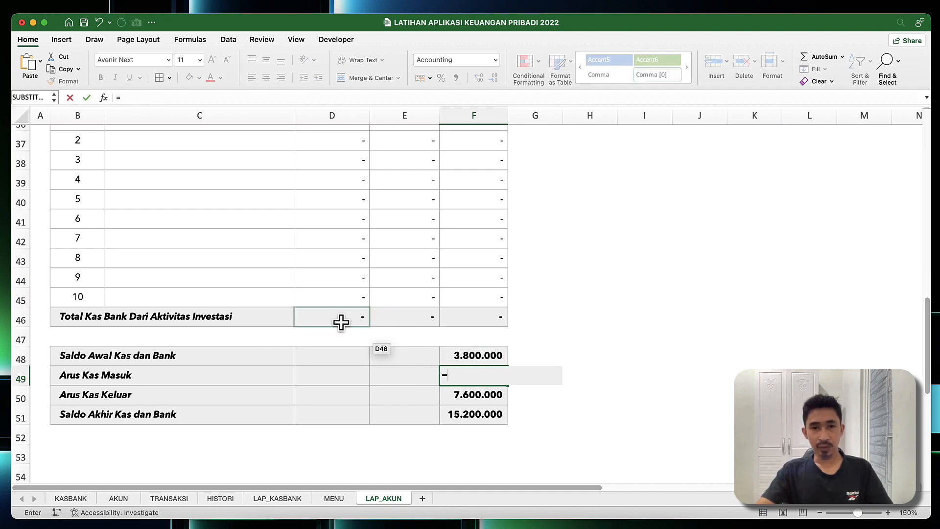
scroll(341, 322, up, 7)
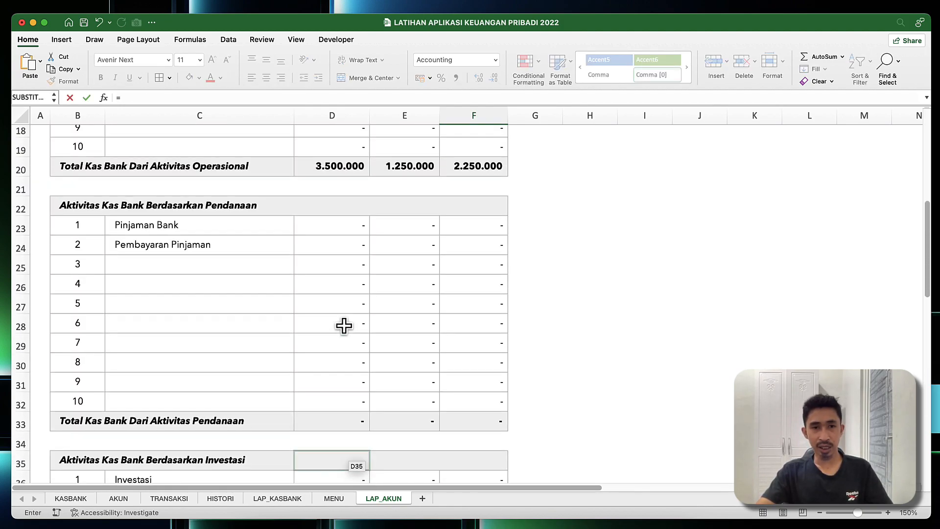
scroll(343, 325, up, 2)
click(335, 270)
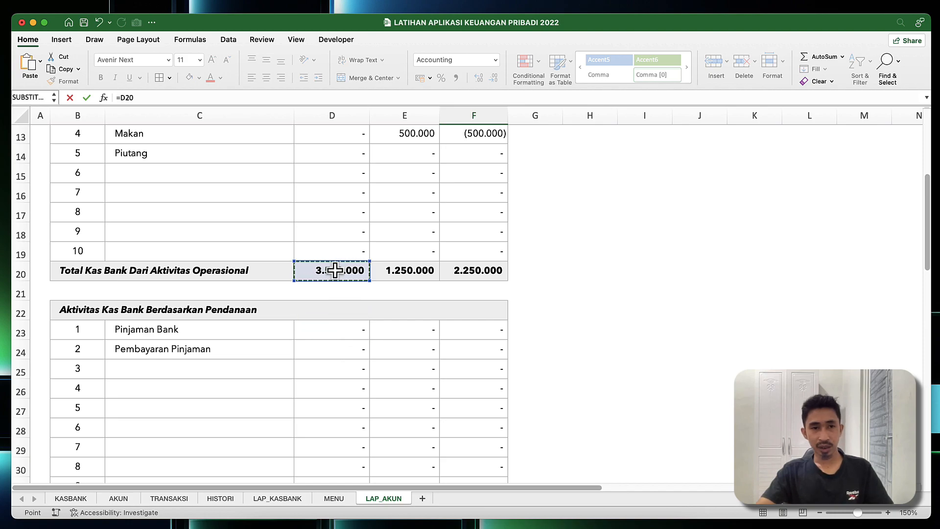
text(+)
scroll(338, 357, down, 4)
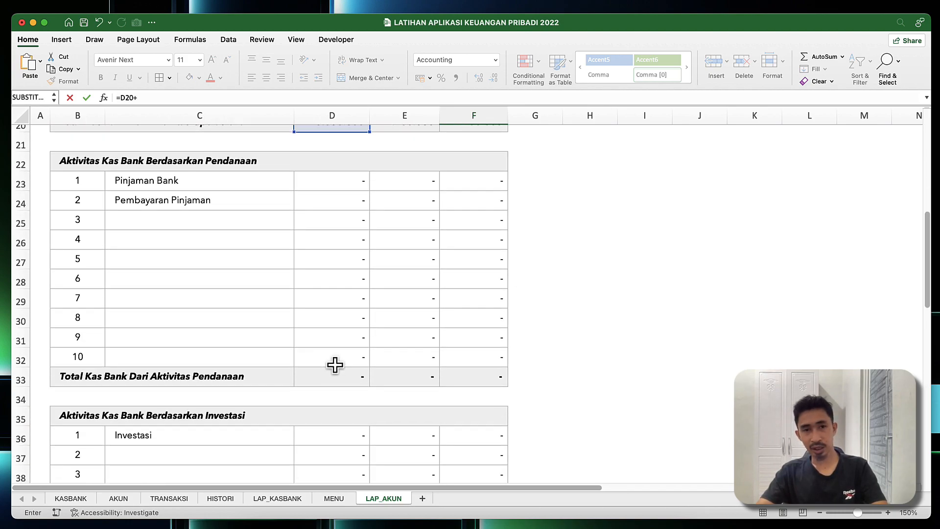
click(338, 331)
scroll(344, 365, down, 4)
text(+)
click(346, 392)
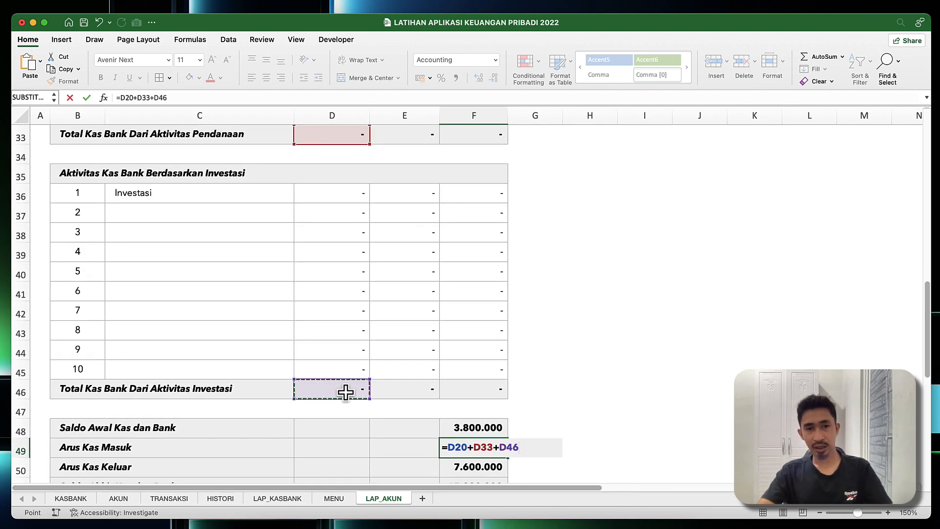
key(Return)
Step: Set the Arus Kas Keluar amount in F50 to the sum of the three activity cash-out totals, =E20+E33+E46
scroll(362, 412, down, 1)
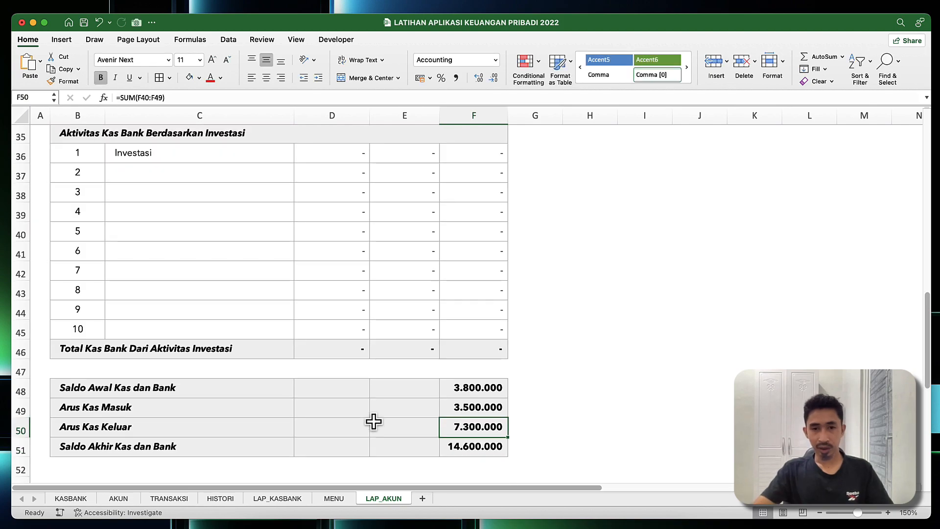
text(=)
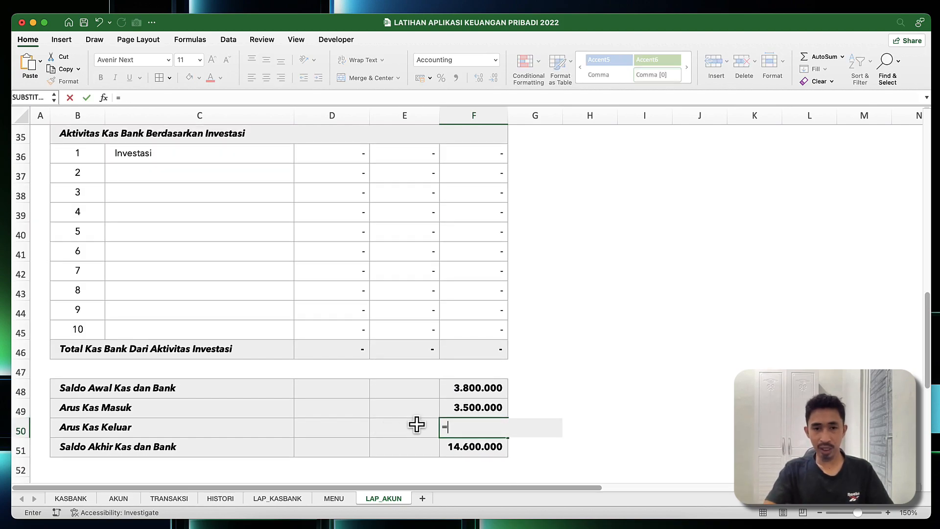
scroll(416, 424, up, 10)
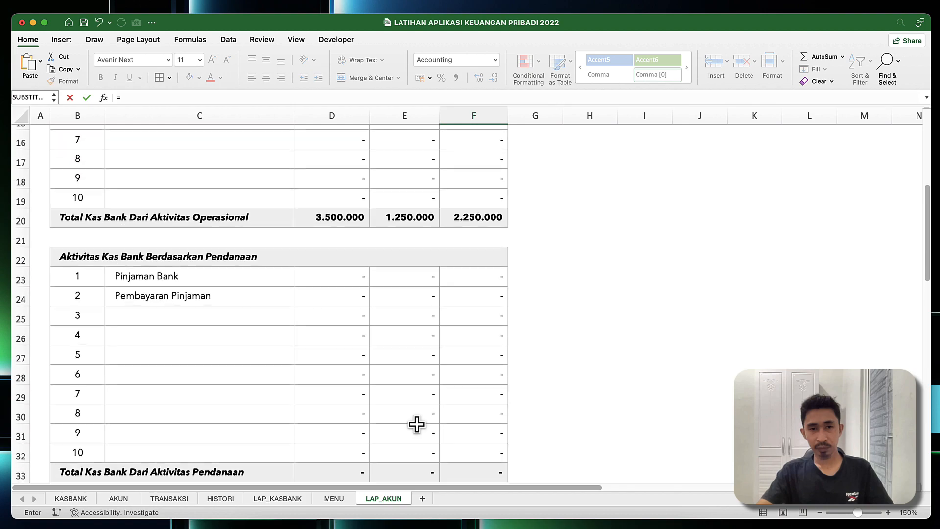
scroll(417, 424, up, 5)
scroll(395, 336, down, 8)
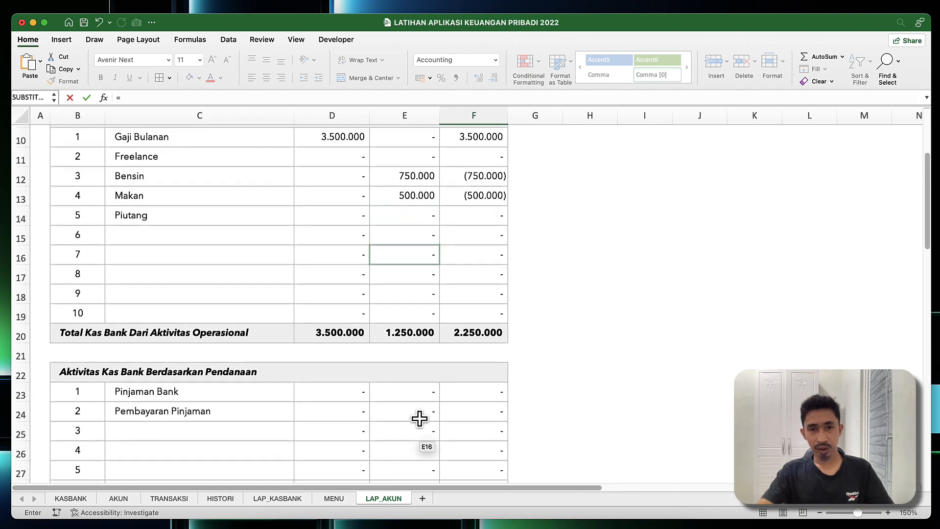
click(414, 337)
text(+)
scroll(425, 386, down, 5)
click(413, 325)
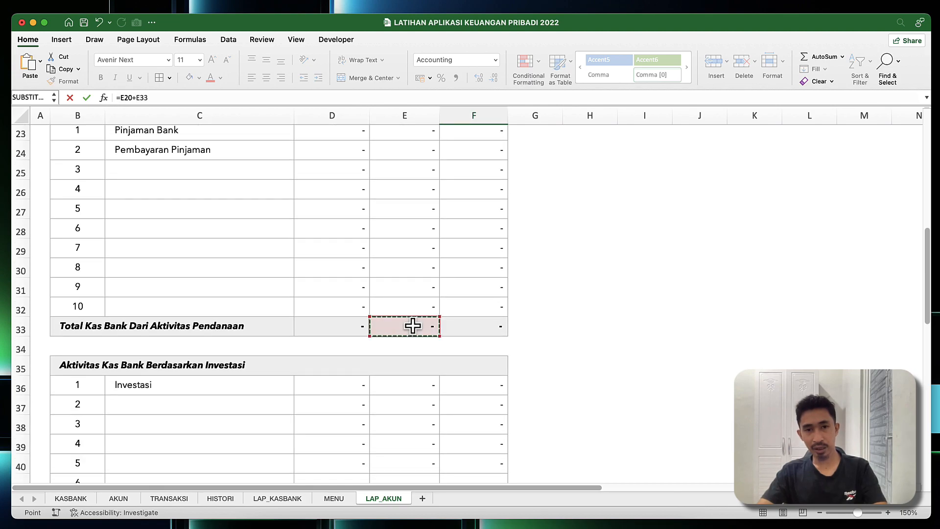
text(+)
scroll(416, 343, down, 6)
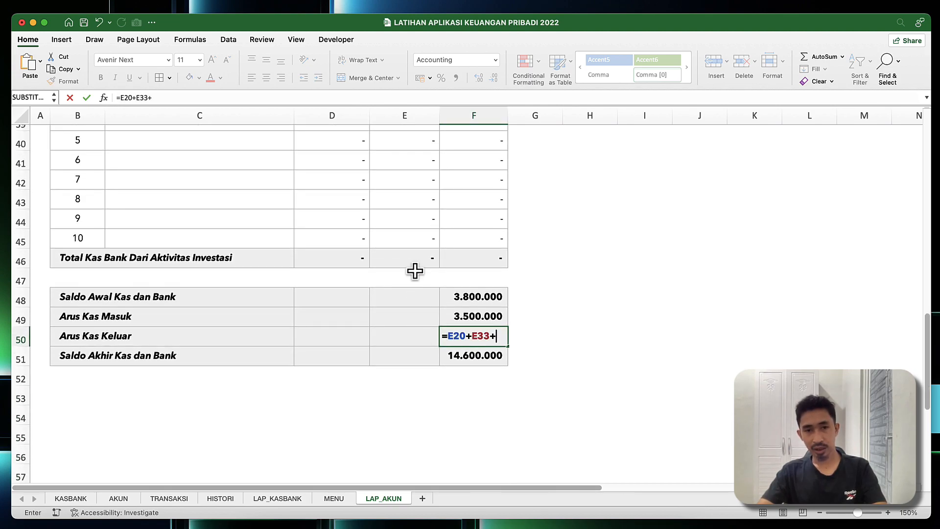
click(415, 259)
text(+)
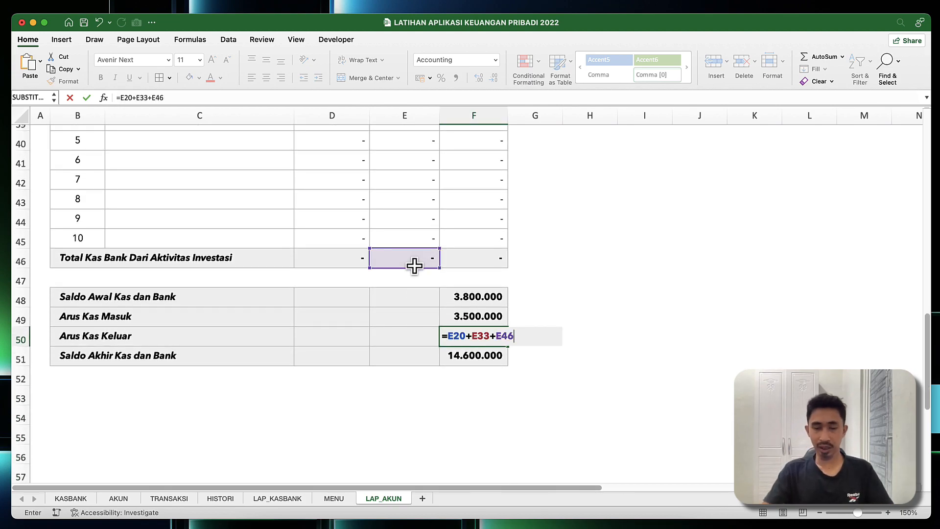
key(Return)
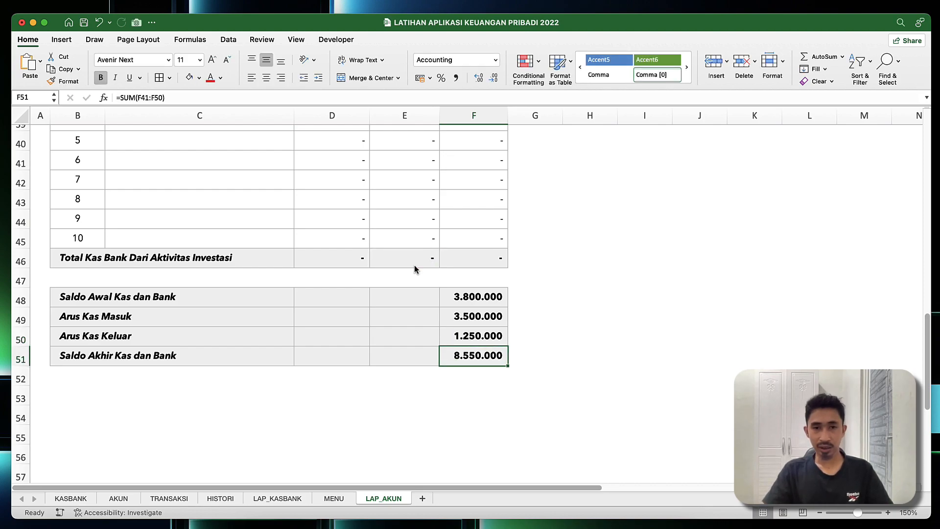
Step: Calculate the Saldo Akhir Kas dan Bank amount in F51 as opening balance plus cash in minus cash out, =F48+F49-F50
text(=)
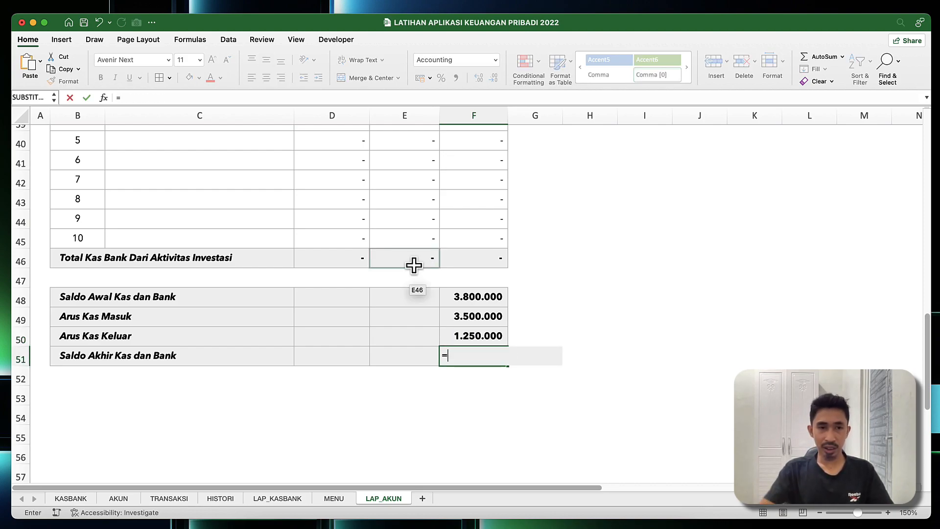
click(480, 291)
text(+)
click(478, 318)
text(-)
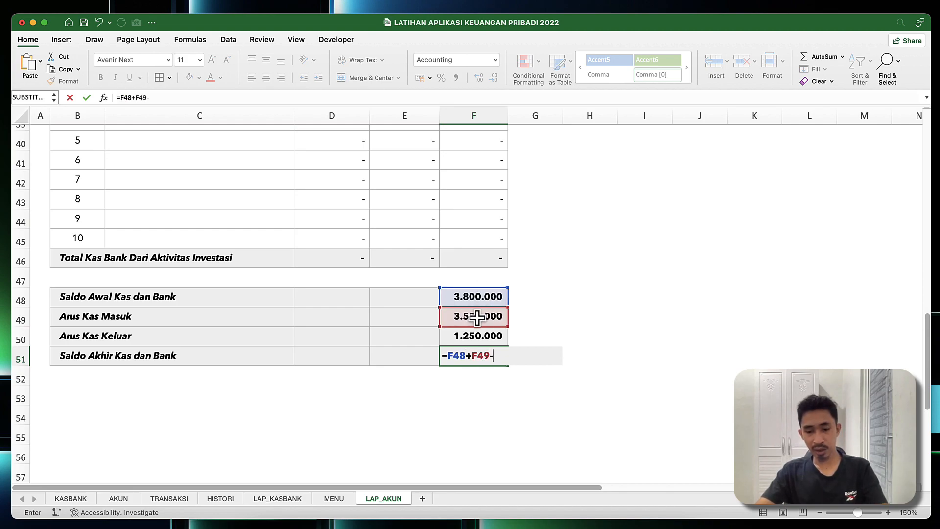
click(480, 335)
key(Return)
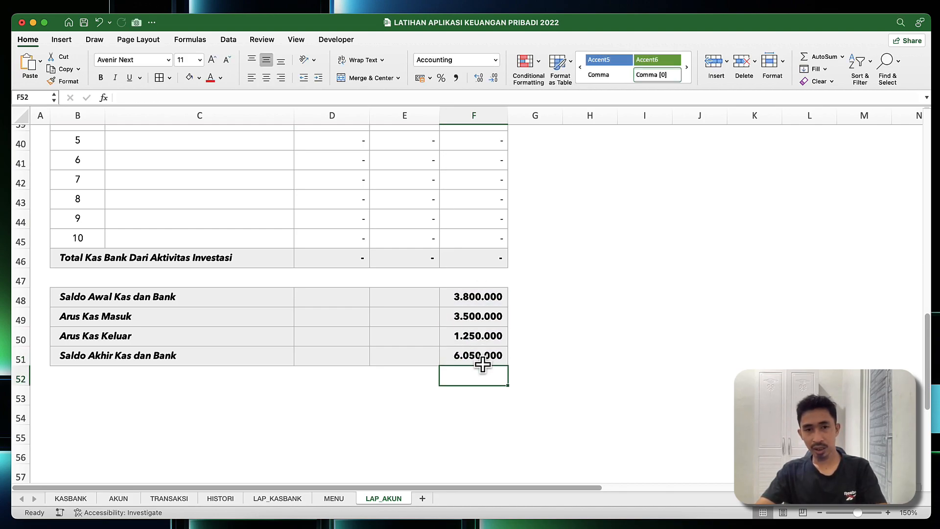
Step: Compare the Saldo Akhir amount in F51 with the TOTAL KAS DAN BANK closing balance in H20 of LAP_KASBANK
click(483, 361)
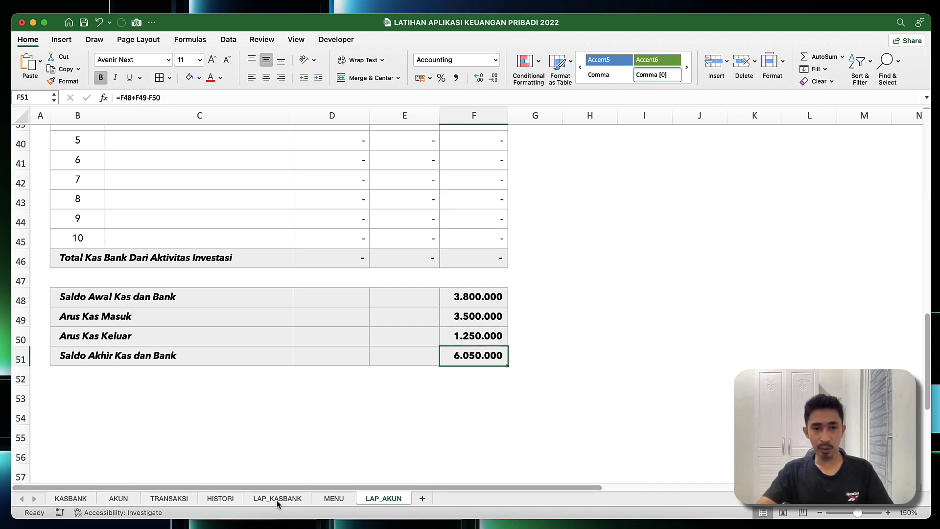
click(277, 499)
click(489, 328)
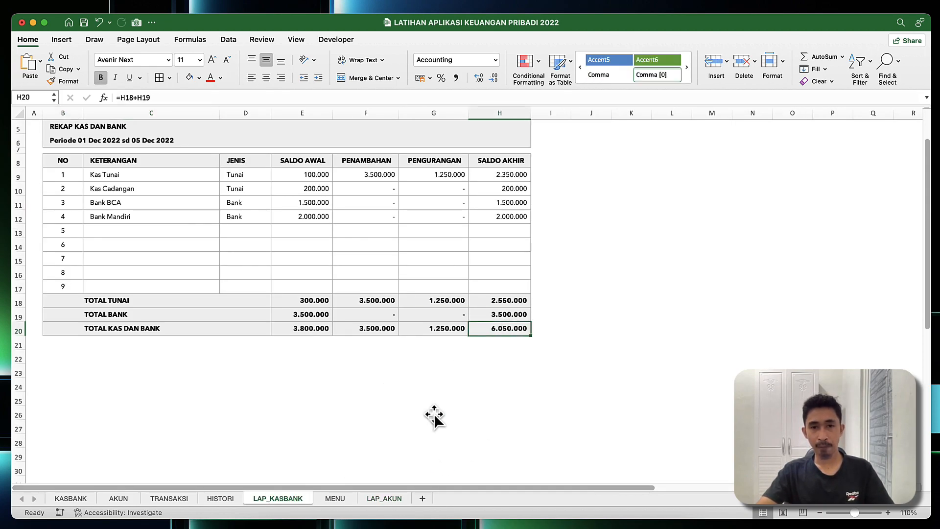
click(384, 499)
drag(462, 308, 483, 373)
click(114, 352)
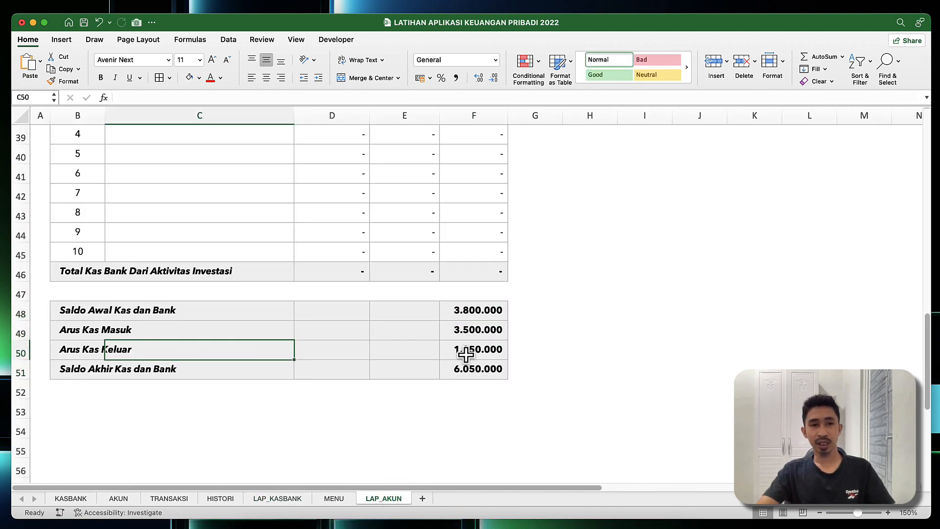
Step: Apply outside borders to the title bar C2:F2 of the LAP_AKUN report so it spans the table's width
scroll(363, 304, up, 8)
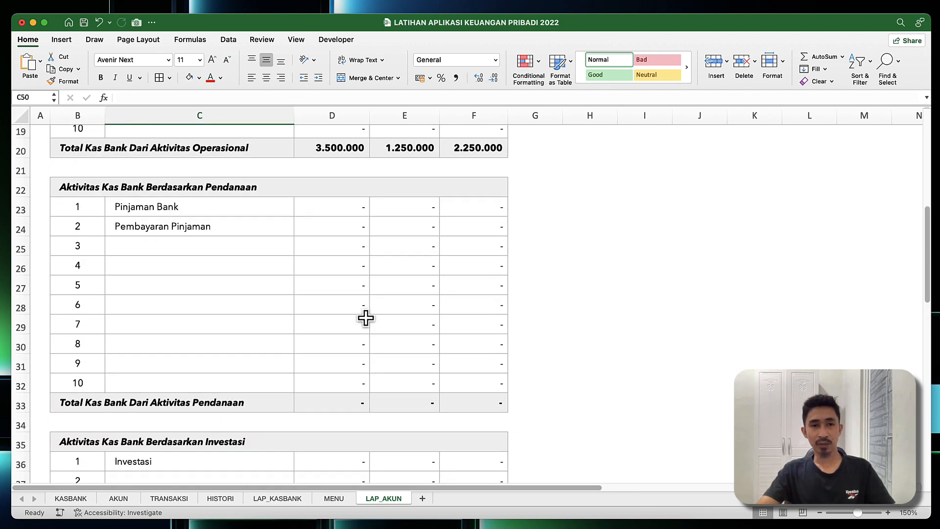
scroll(363, 319, up, 3)
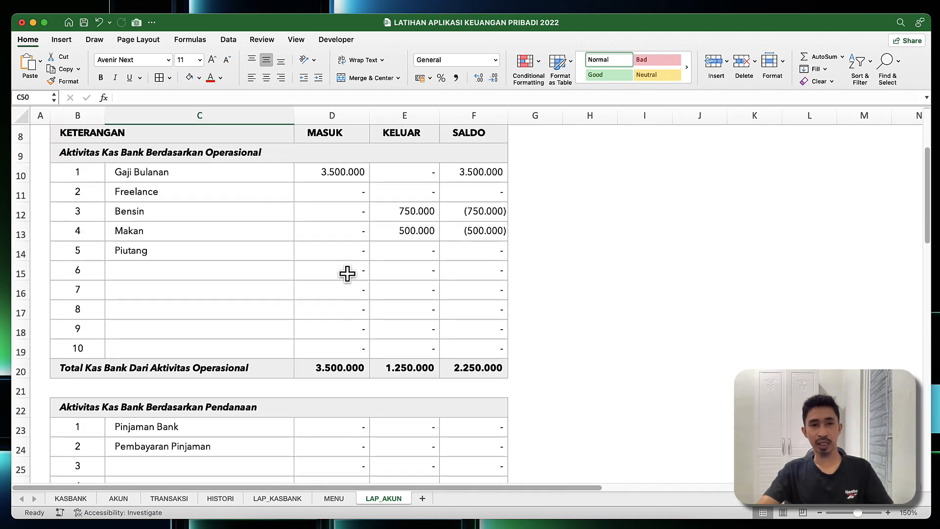
scroll(218, 241, up, 3)
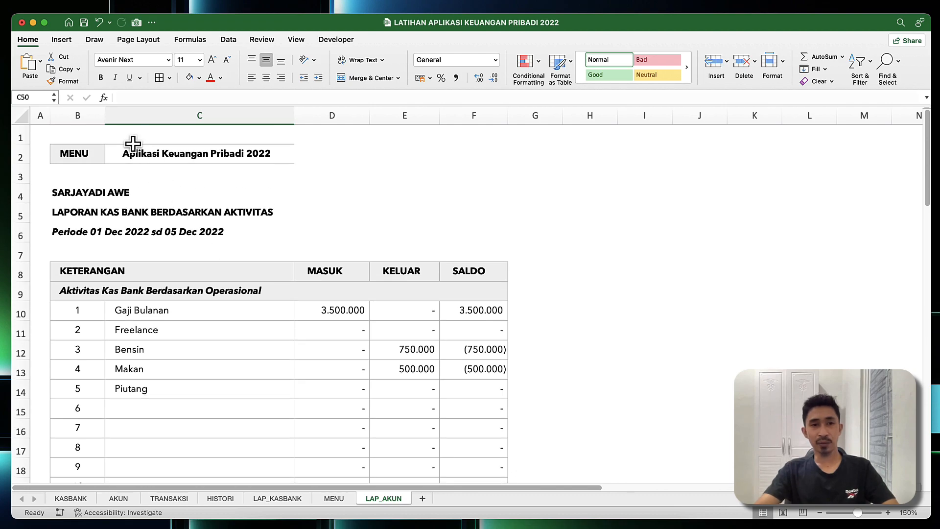
click(243, 155)
drag(242, 155, 481, 150)
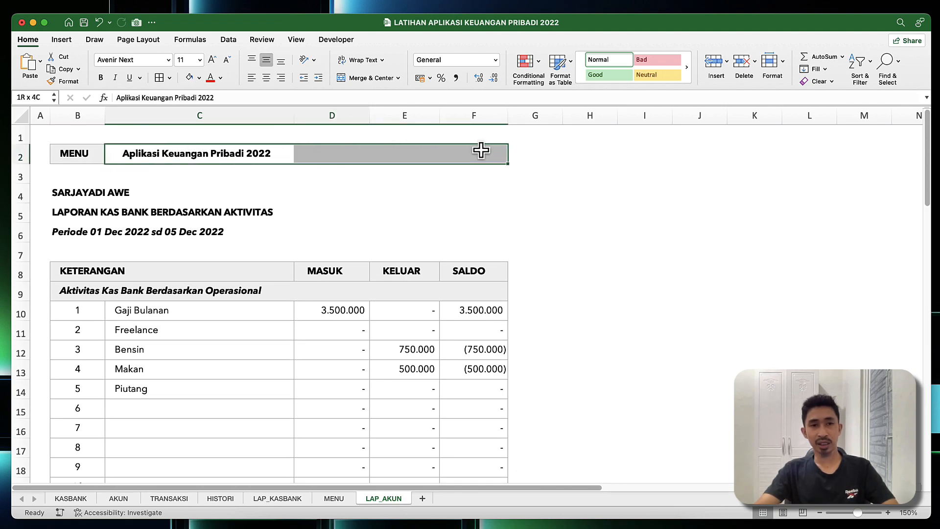
click(172, 78)
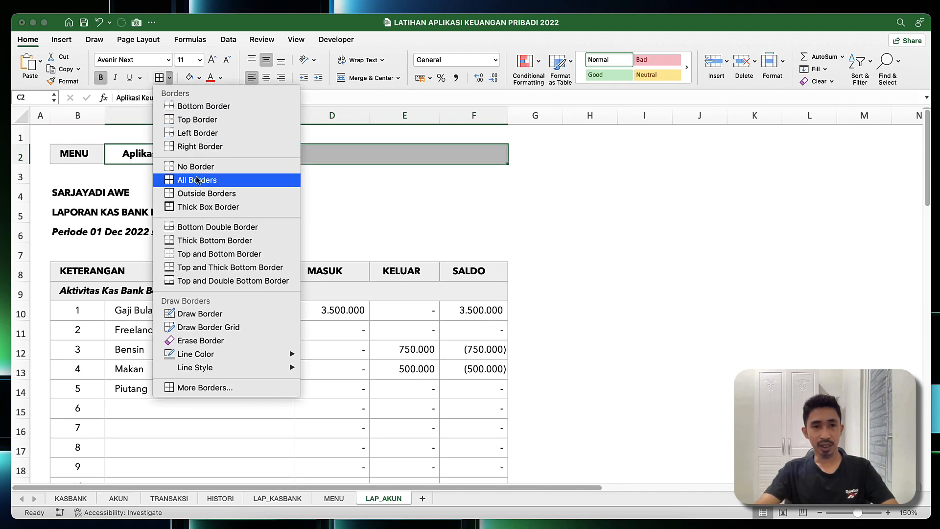
click(198, 193)
click(116, 191)
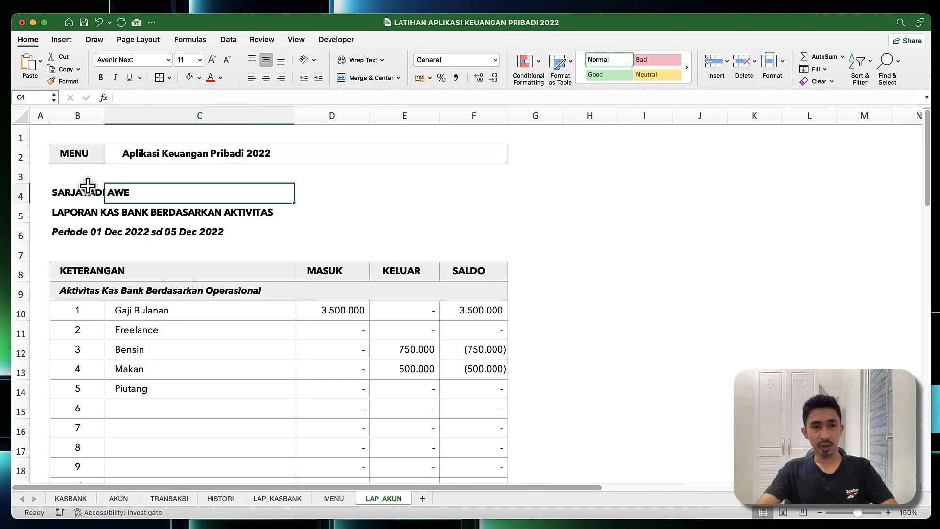
Step: Give the report heading block B4:F6 a light grey fill and an outside border
drag(69, 198, 479, 242)
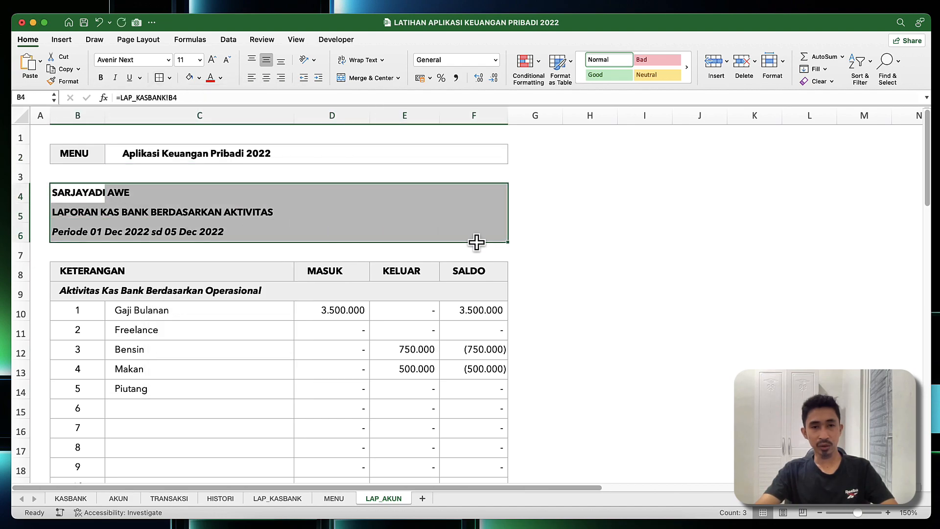
click(191, 78)
click(286, 157)
Step: Increase the indent of the three report heading lines in B4:B6 by one level
click(71, 196)
drag(72, 209, 78, 220)
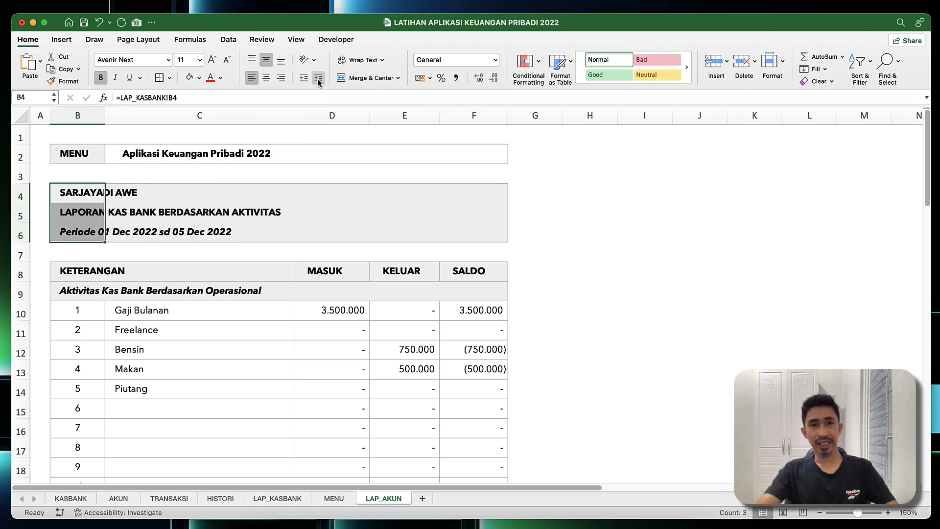
click(252, 219)
click(550, 214)
click(343, 327)
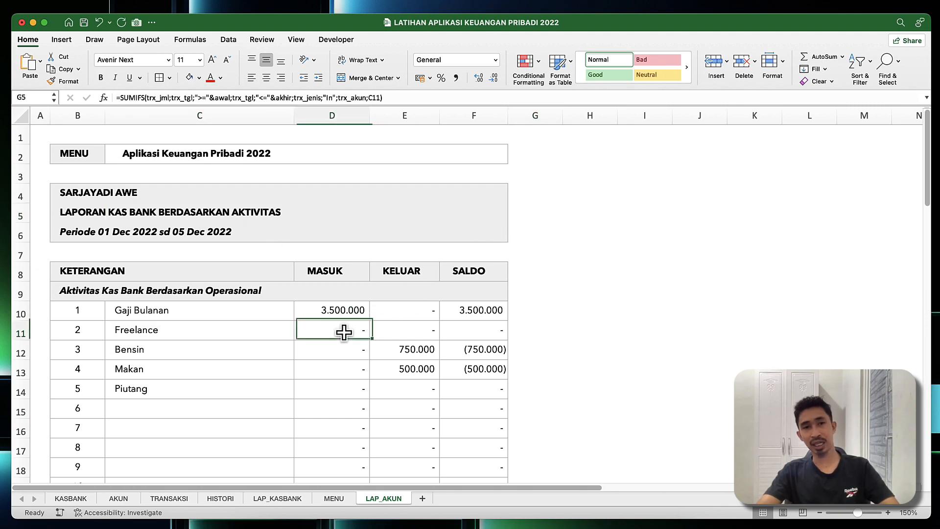
scroll(343, 328, down, 8)
scroll(344, 330, down, 12)
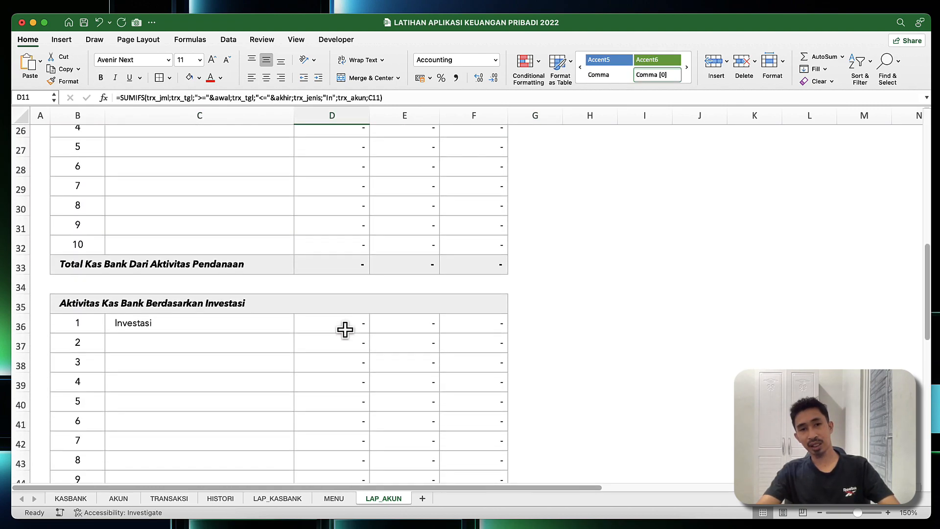
scroll(345, 329, up, 4)
scroll(345, 330, up, 12)
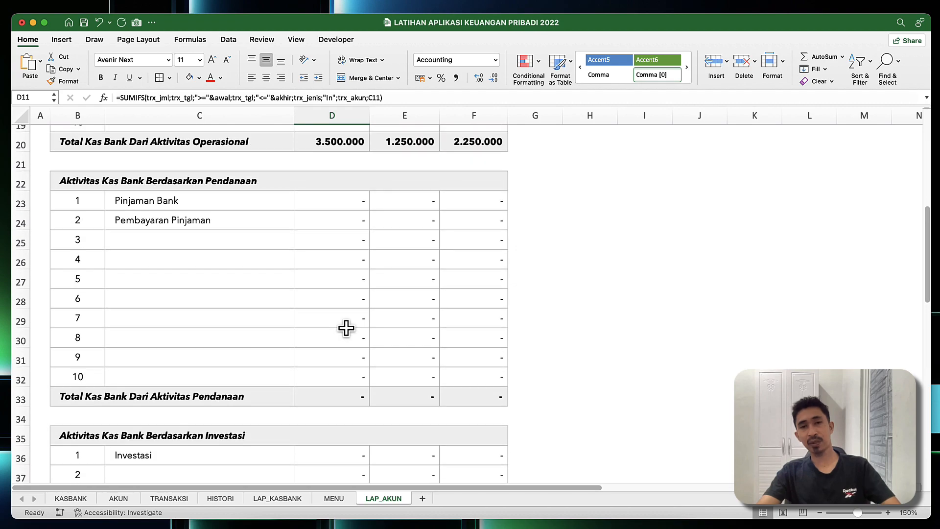
click(73, 190)
Step: Move the Tanggal Awal and Tanggal Akhir labels and dates on the MENU sheet from B2:C3 to I2:J3
click(343, 497)
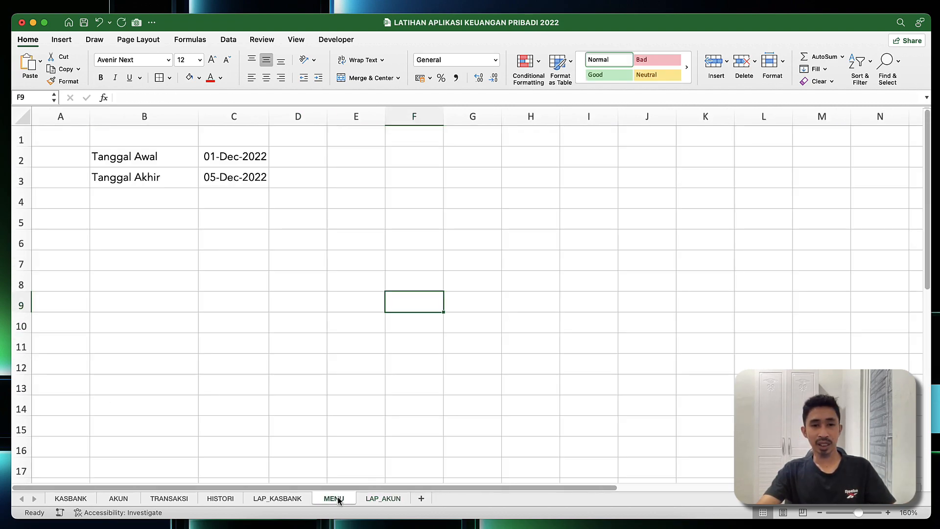
click(144, 180)
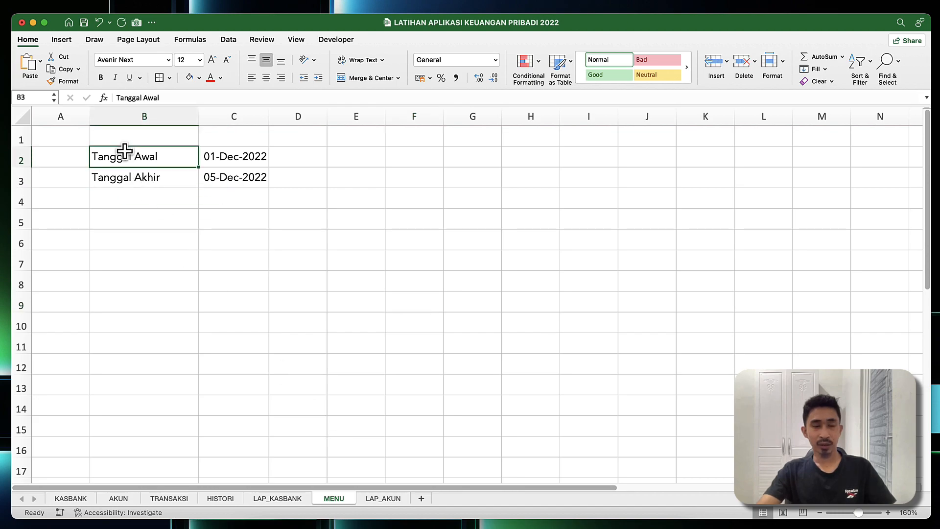
drag(122, 151, 224, 174)
key(super+c)
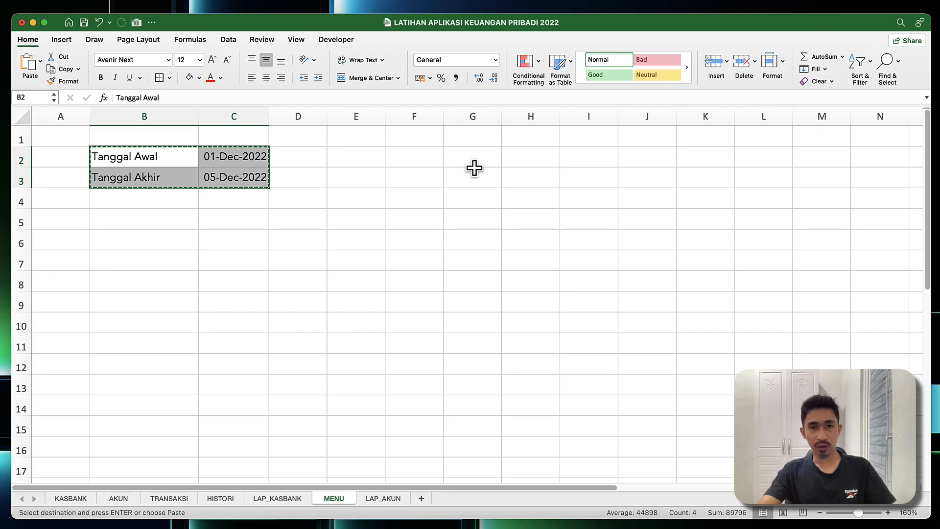
click(576, 160)
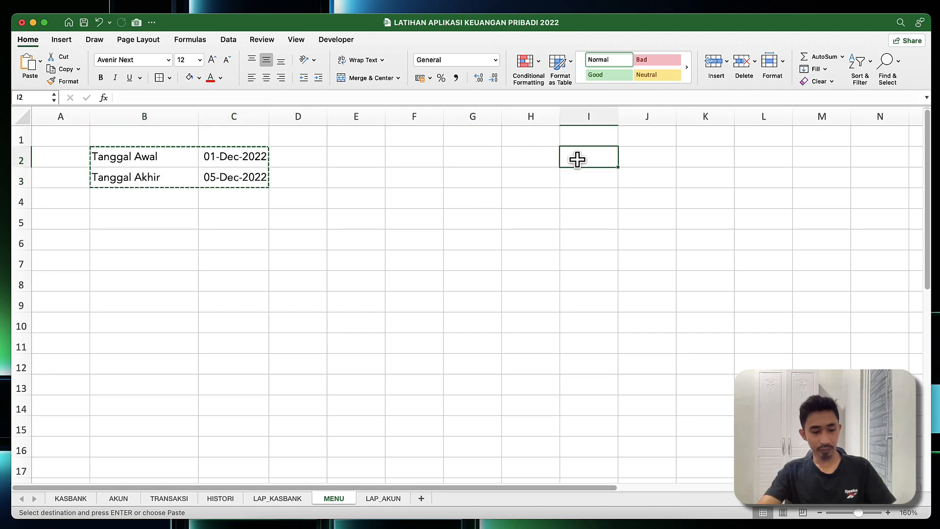
key(super+v)
click(113, 157)
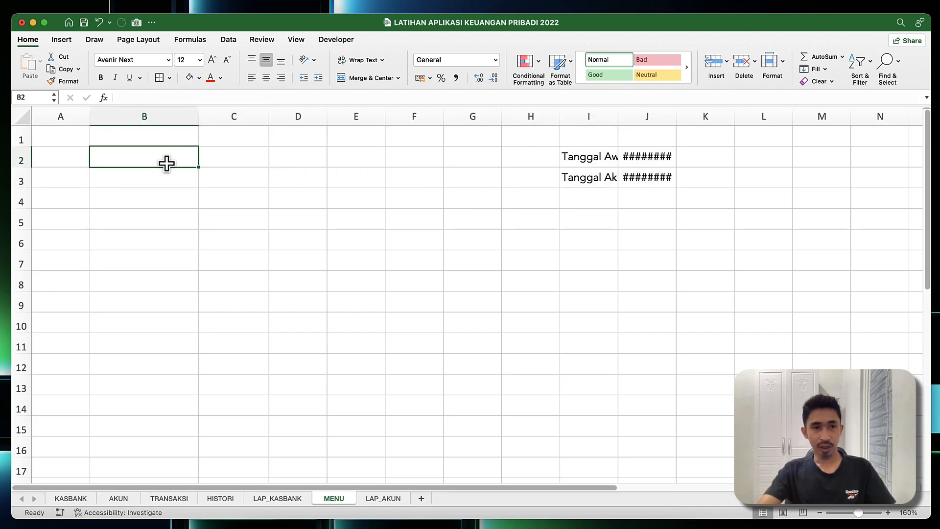
Step: Enter the title APLIKASI PENCATATAN KEUANGAN PRIBADI in B2 of the MENU sheet and a "By." line with the author's name in B3
text(Ap)
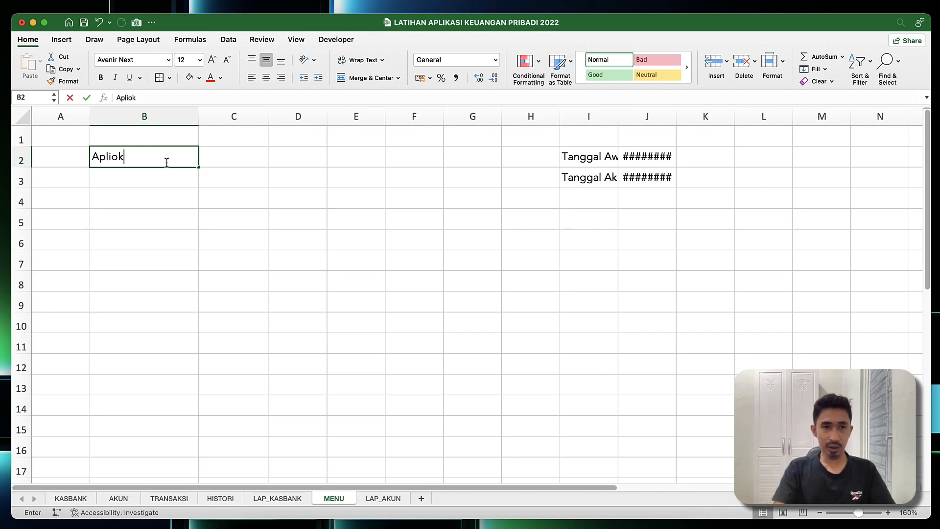
text(liok)
key(BackSpace)
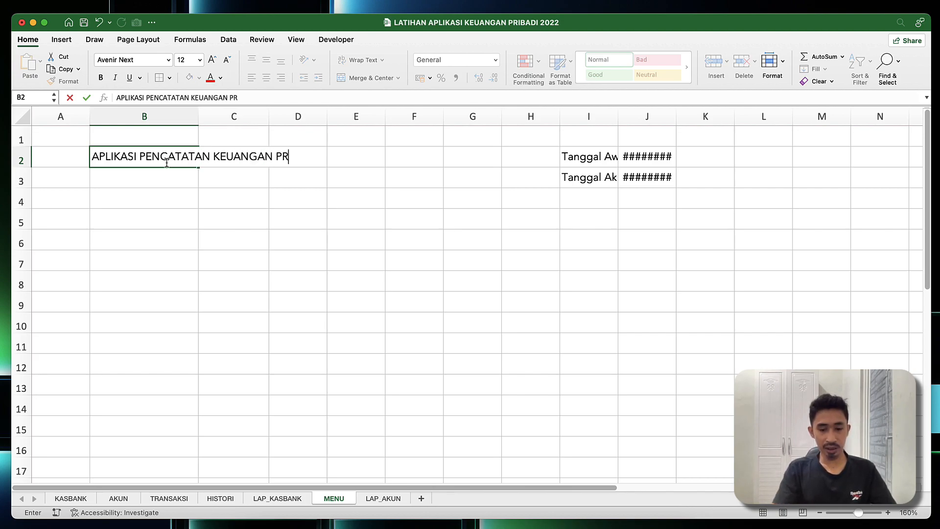
key(Return)
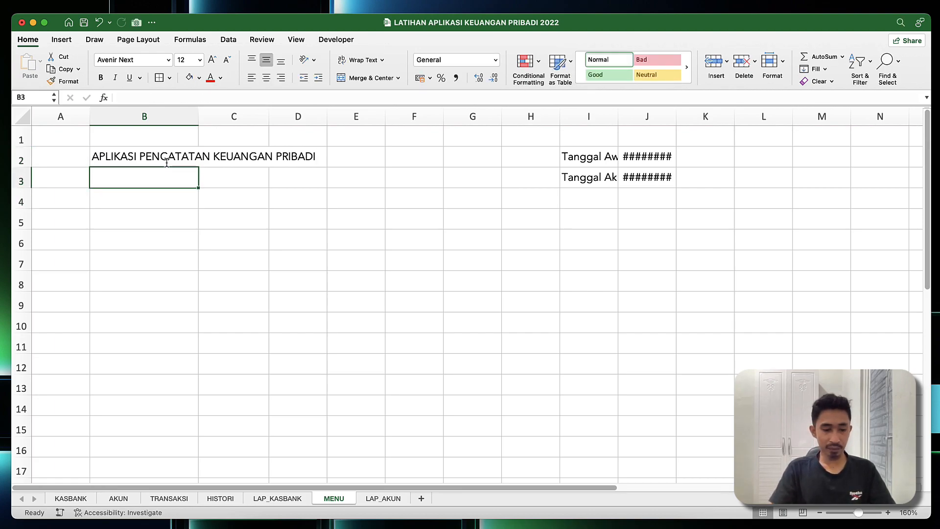
text(By. Sarjayadi A)
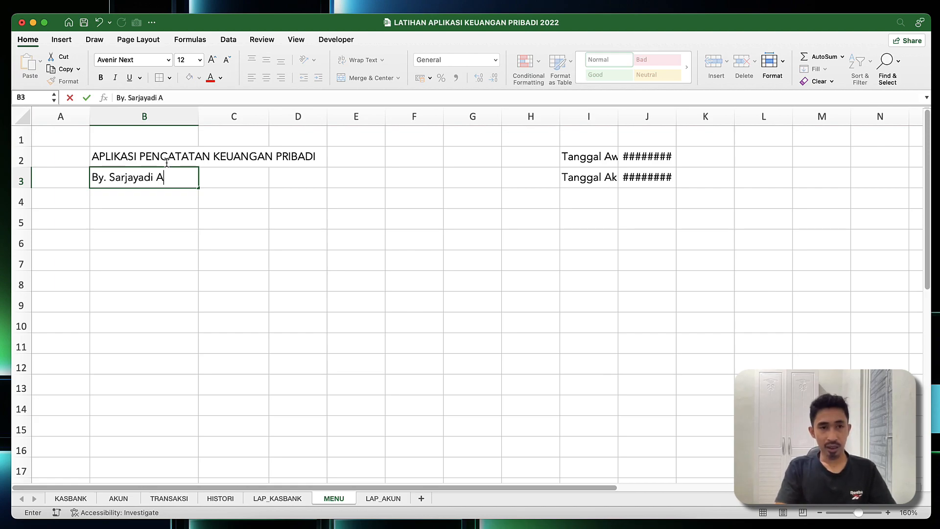
text(we)
key(Return)
key(Return)
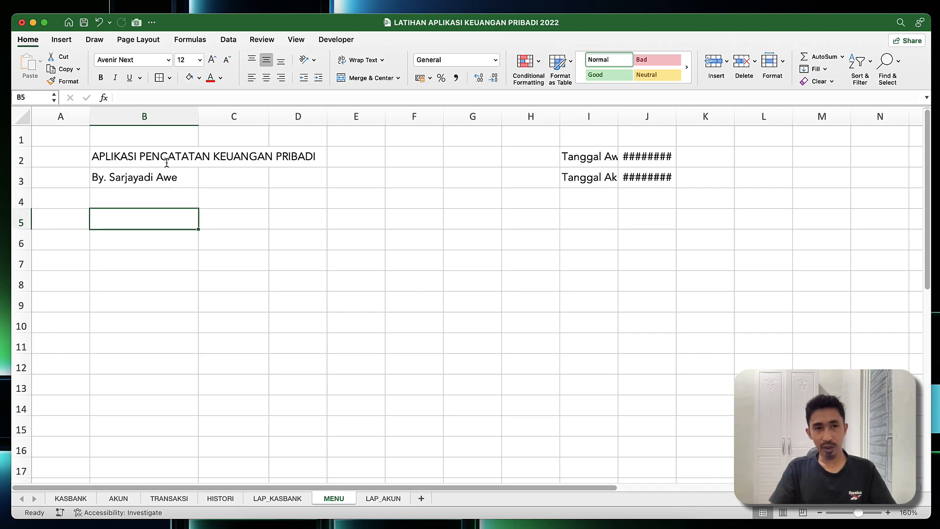
Step: Enter the menu headings Master Data, Transaksi and Laporan in cells B5, C5 and D5
text(Master Dat)
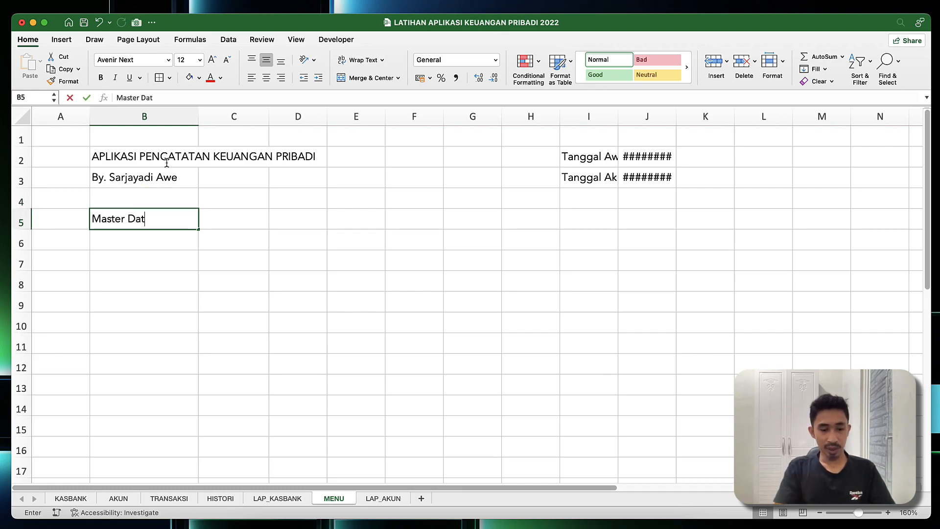
key(Tab)
text(T)
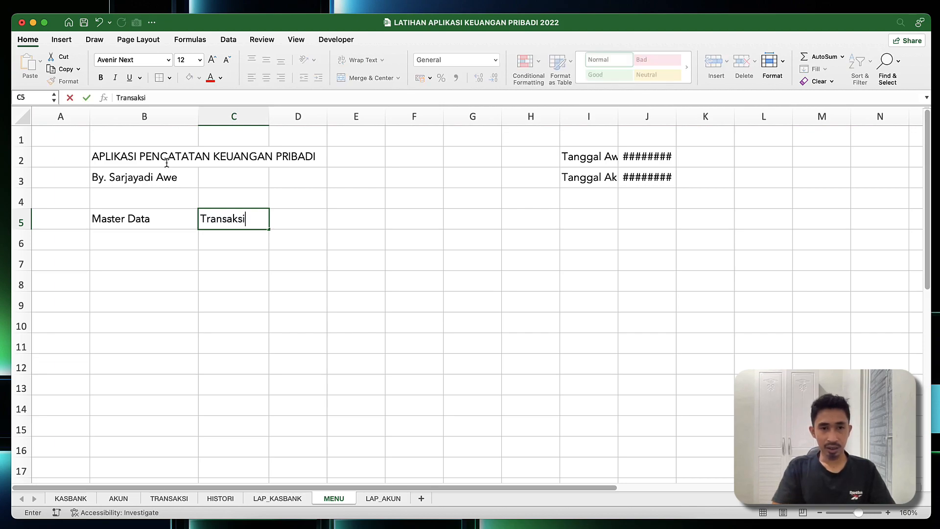
key(Tab)
text(Lap)
key(Return)
Step: Spread out the menu headings by moving Laporan from D5 to F5 and Transaksi from C5 to D5
key(Up)
key(super+x)
key(Right)
key(Right)
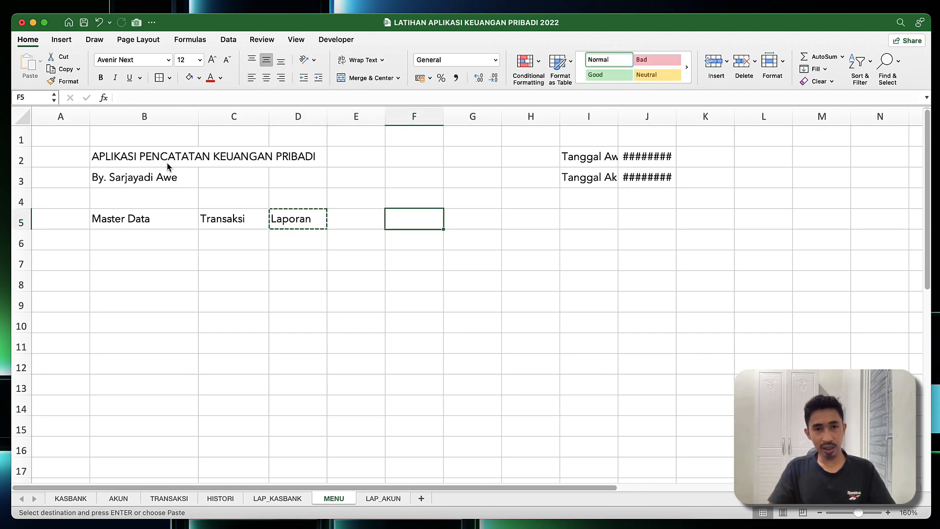
key(super+v)
key(Left)
key(Left)
key(Left)
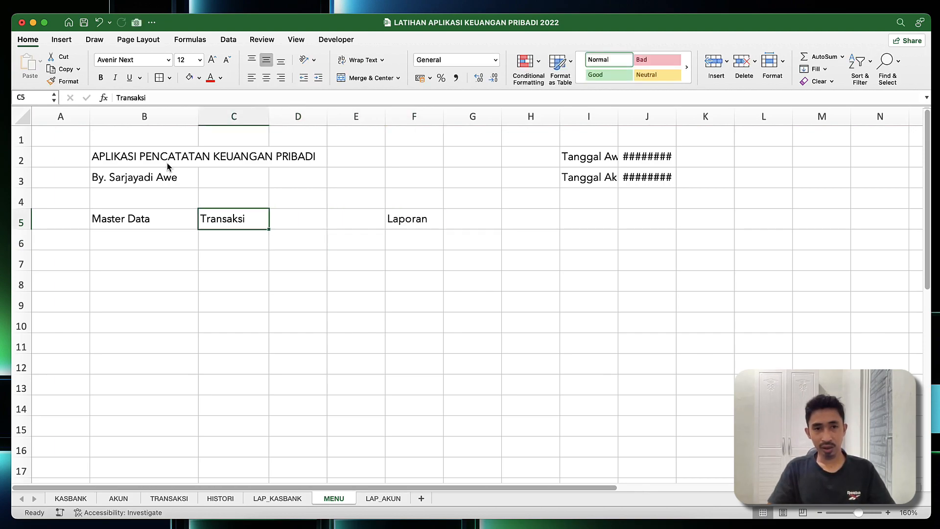
key(super+x)
key(Right)
key(Right)
key(Left)
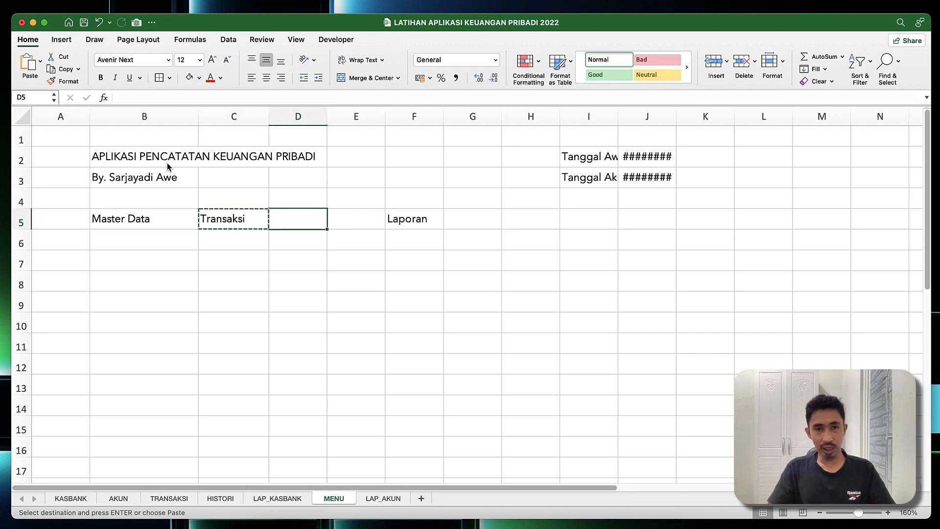
key(super+v)
key(Left)
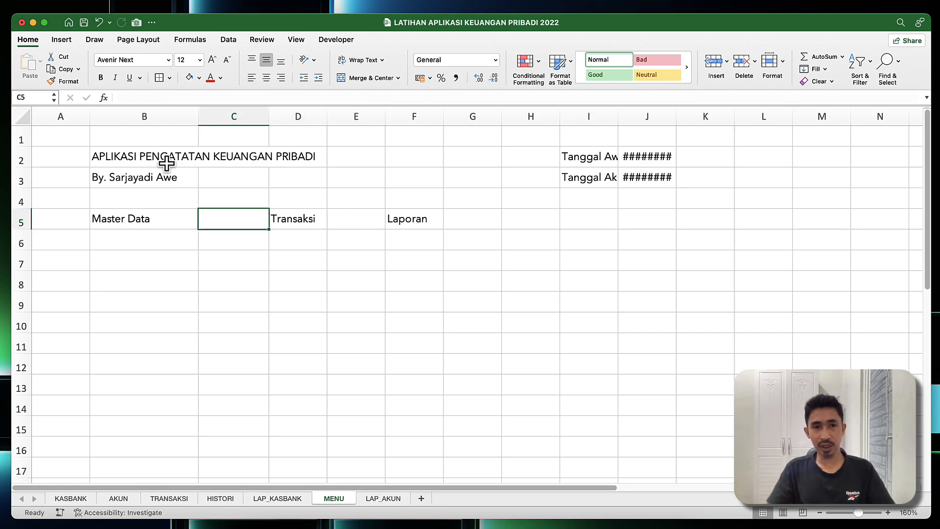
Step: Narrow the empty spacer columns C and E and hide the gridlines of the MENU sheet
drag(268, 116, 227, 111)
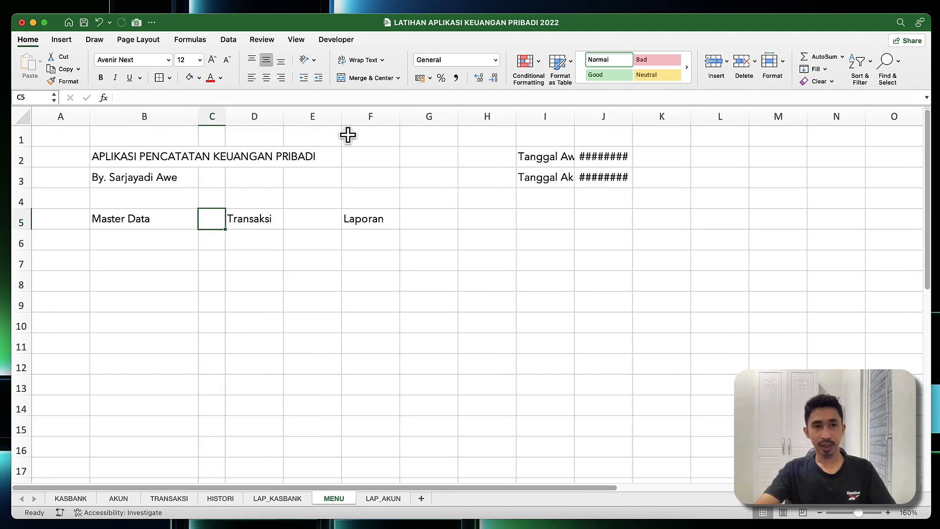
drag(342, 123, 314, 129)
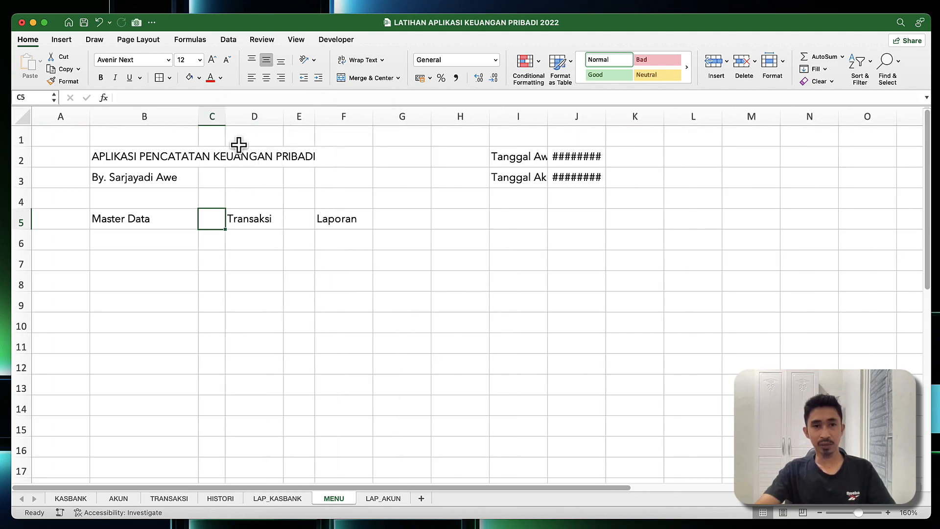
click(25, 118)
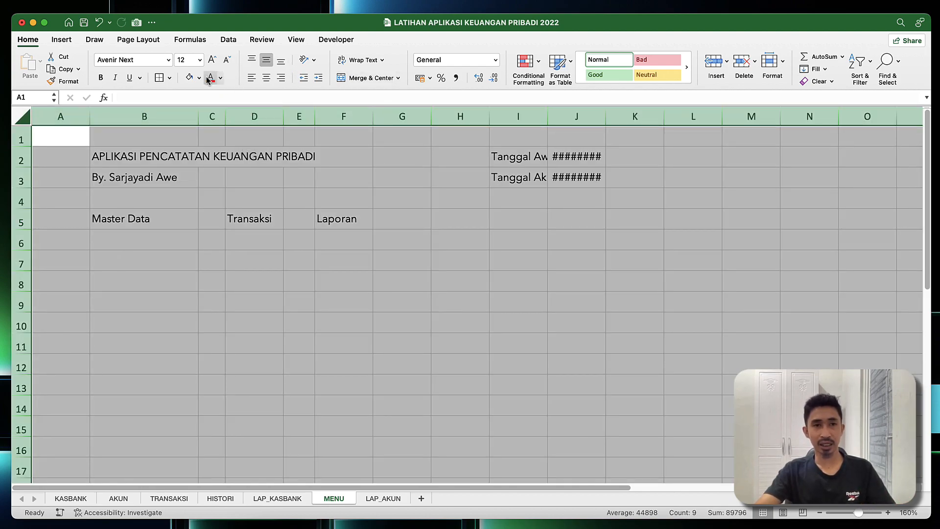
click(297, 40)
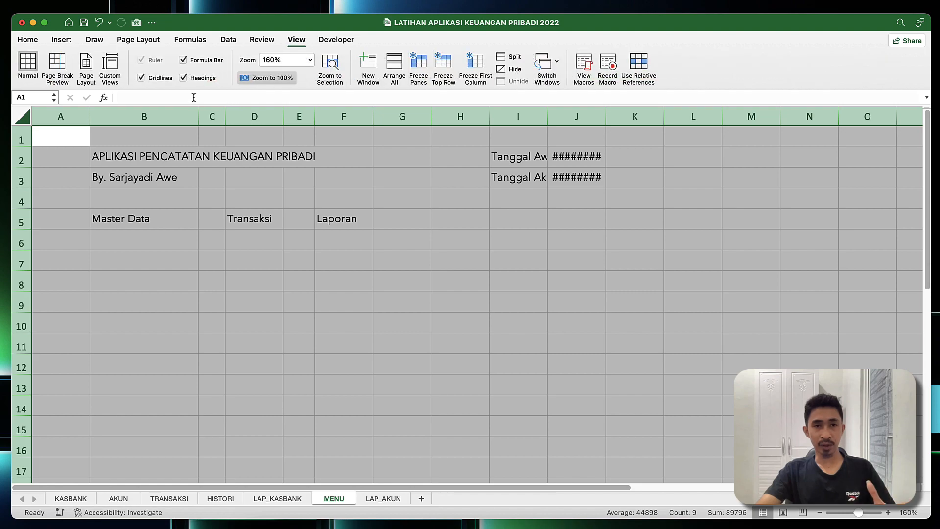
click(160, 78)
click(177, 281)
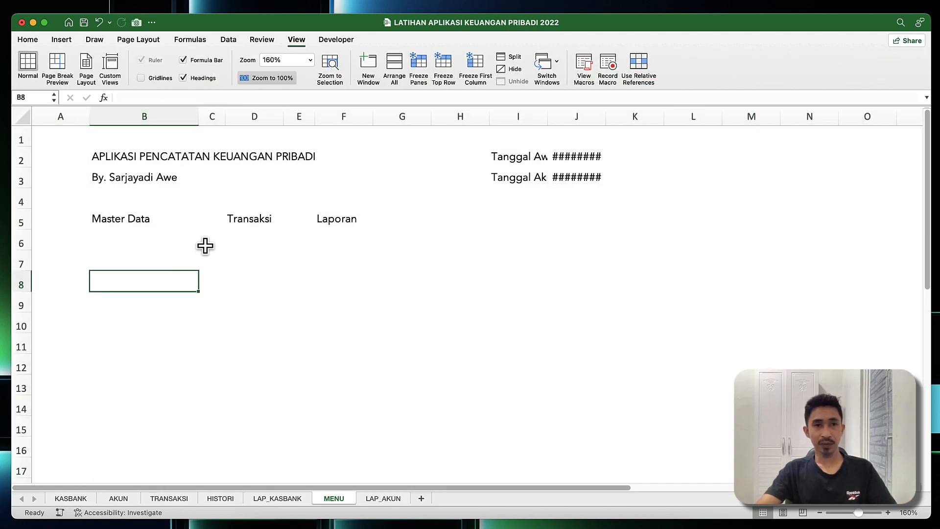
Step: Format the headings Master Data, Transaksi and Laporan in row 5 with borders, a light grey fill and bold, centred text
click(124, 226)
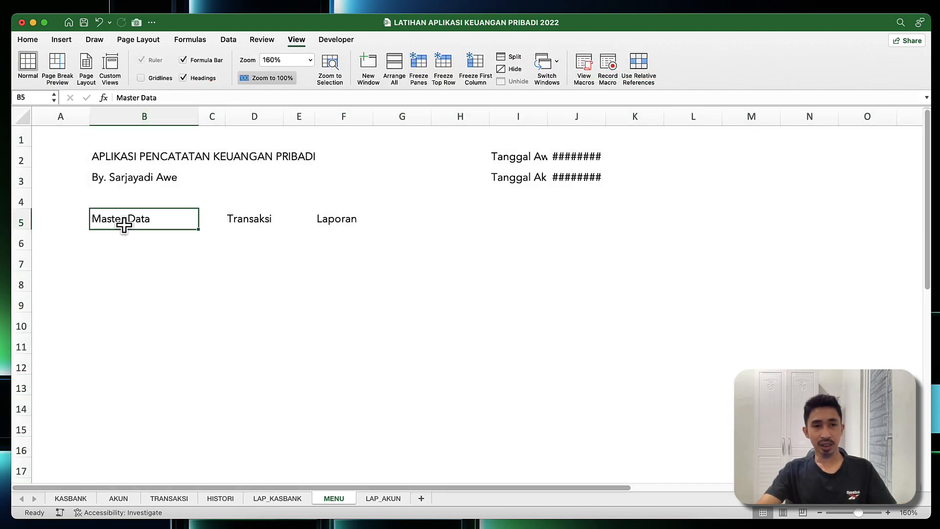
super+click(247, 225)
super+click(342, 221)
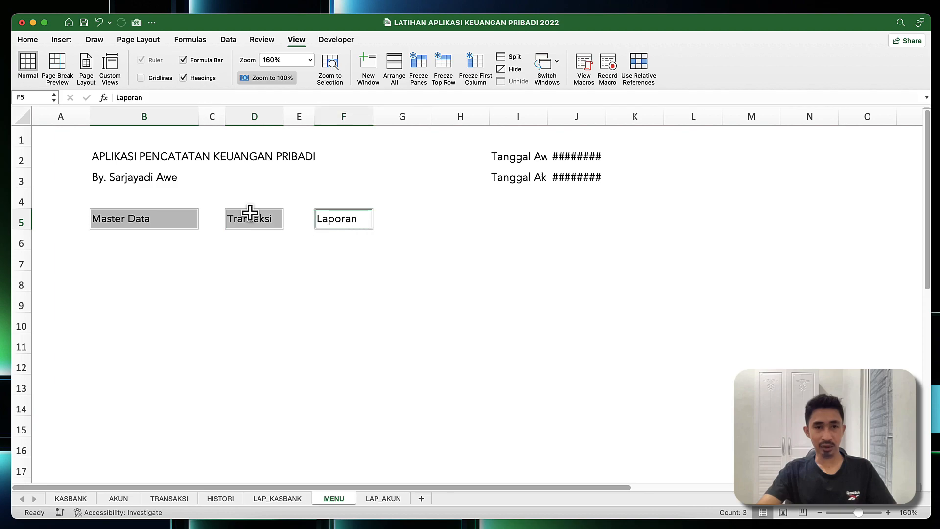
click(28, 40)
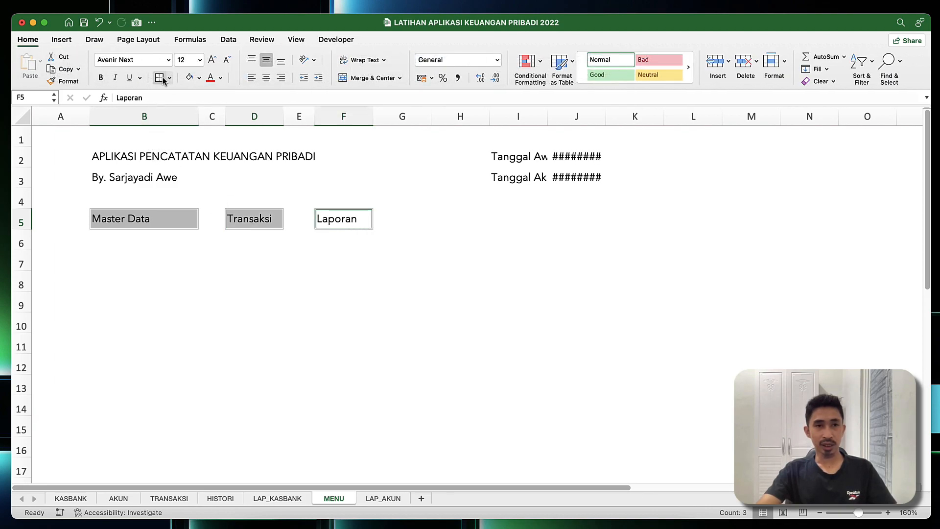
click(159, 78)
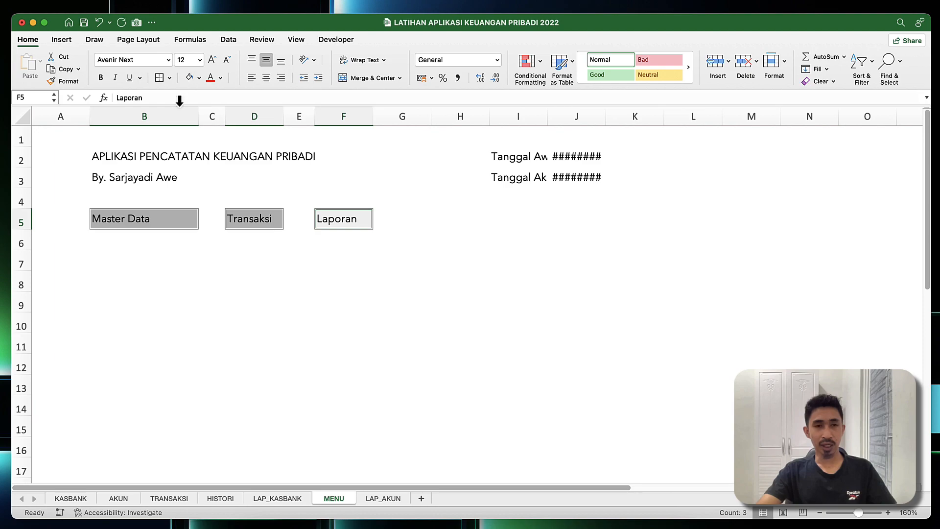
click(101, 78)
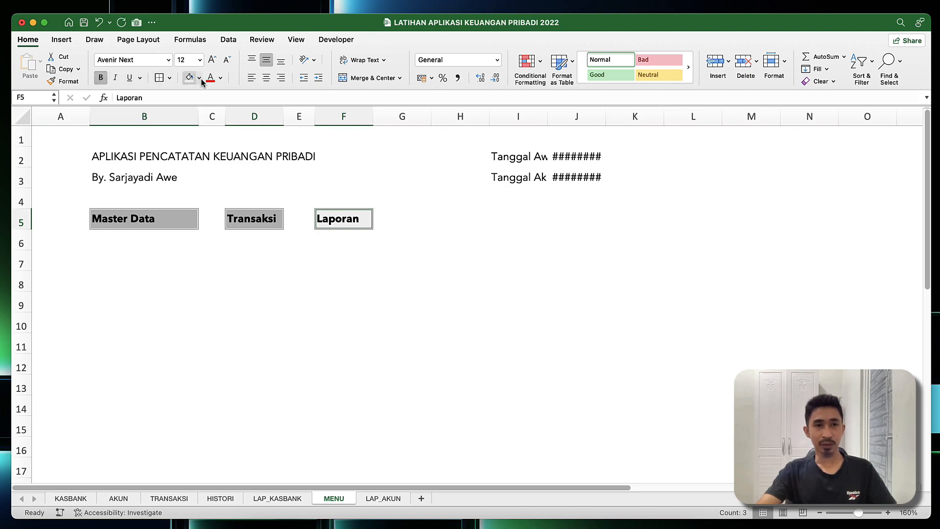
click(266, 79)
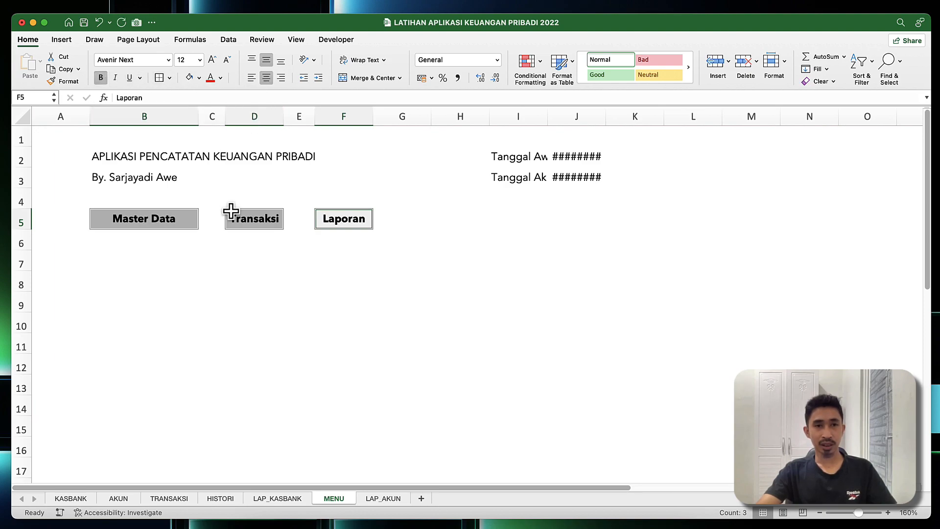
Step: Adjust the menu column widths by narrowing columns B, C and E and widening D and F
click(208, 179)
drag(151, 121, 327, 120)
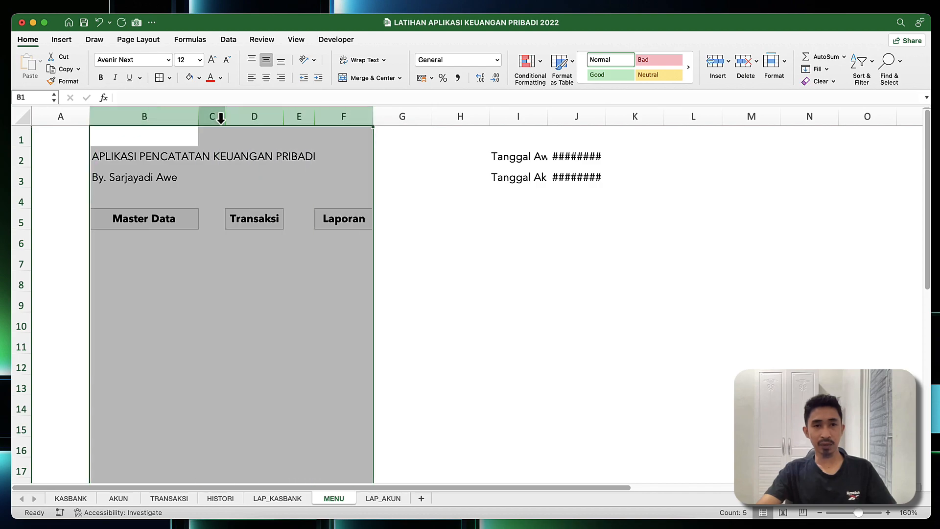
click(185, 191)
drag(197, 121, 176, 121)
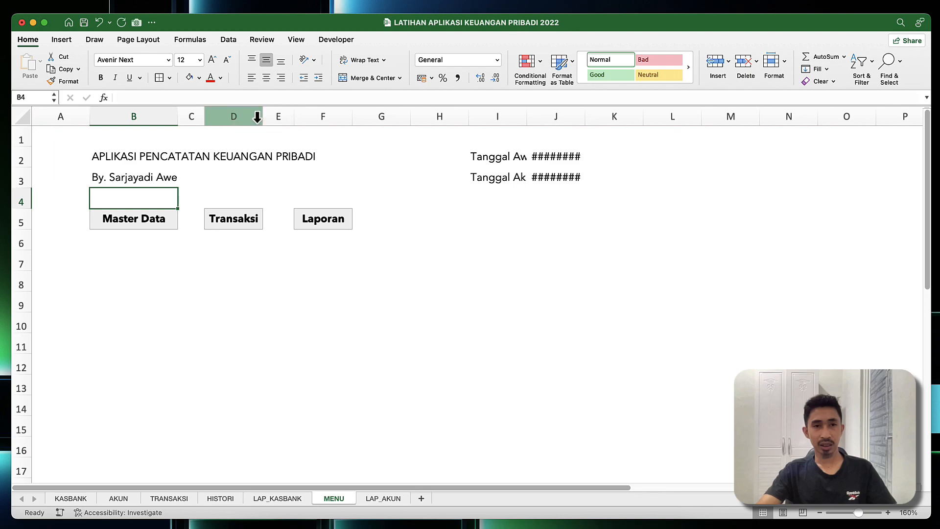
drag(259, 117, 291, 116)
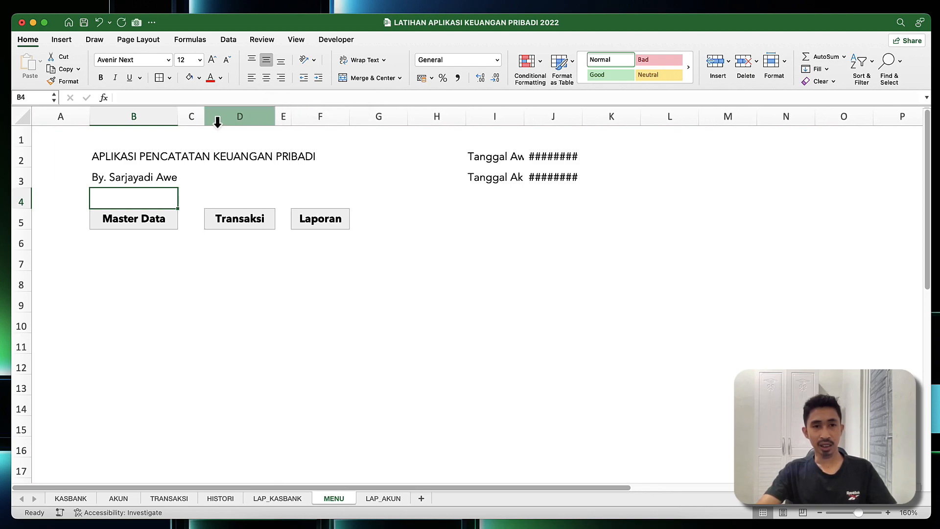
drag(208, 116, 194, 116)
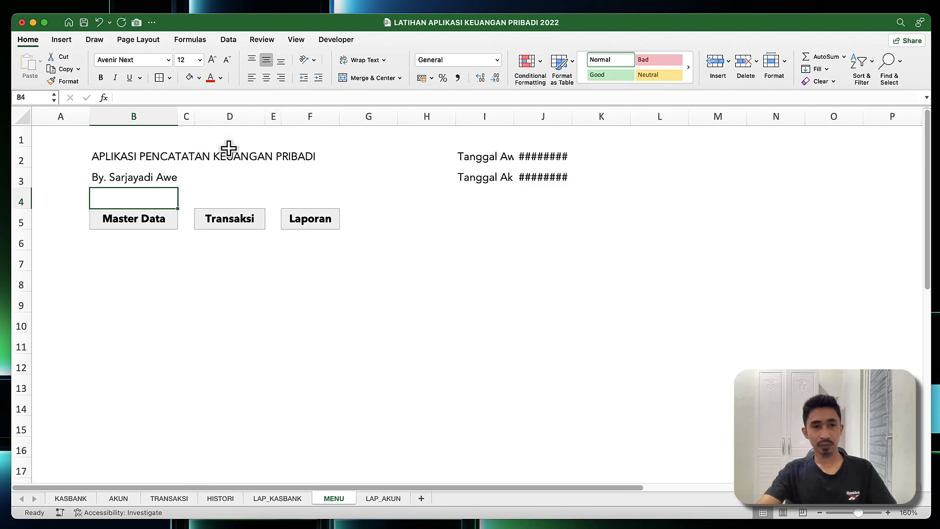
drag(339, 118, 349, 123)
Step: Try to copy the separately selected heading cells B5, D5 and F5 to row 7 starting at B7
click(133, 218)
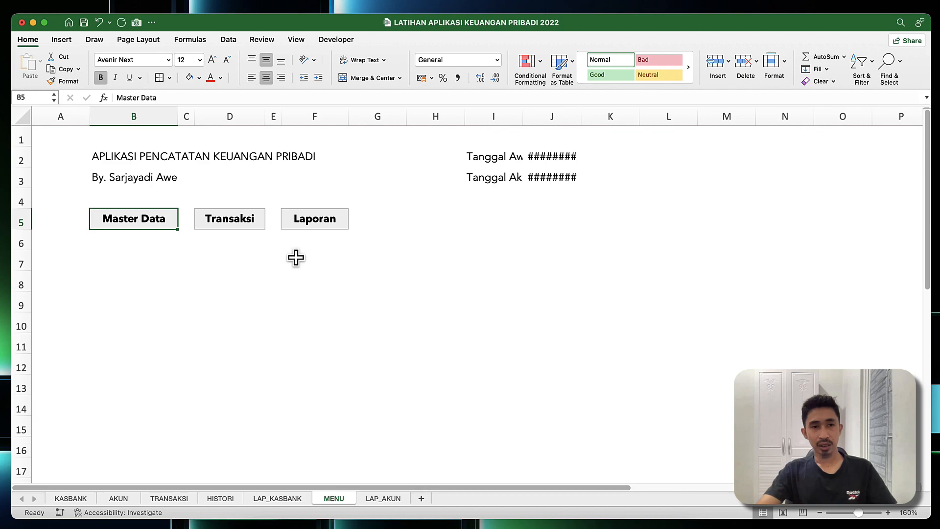
super+click(245, 224)
super+click(296, 219)
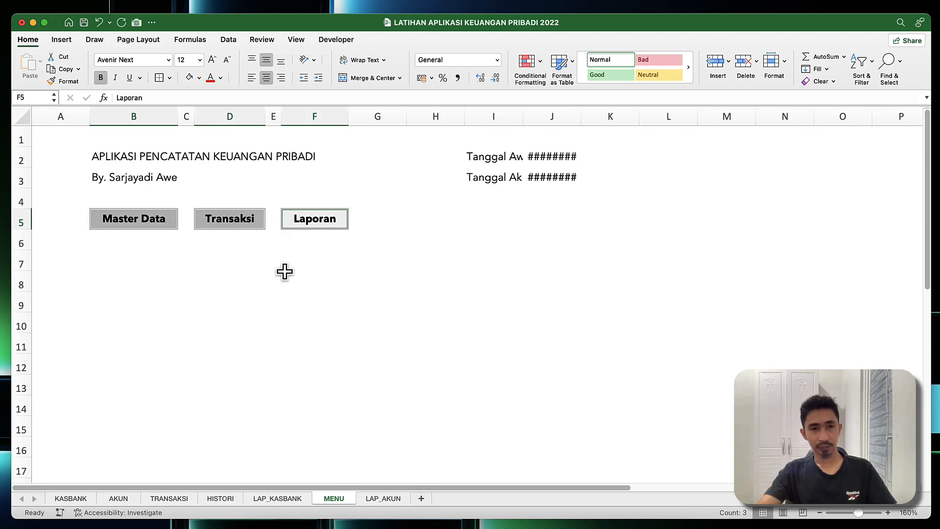
key(super+c)
click(126, 259)
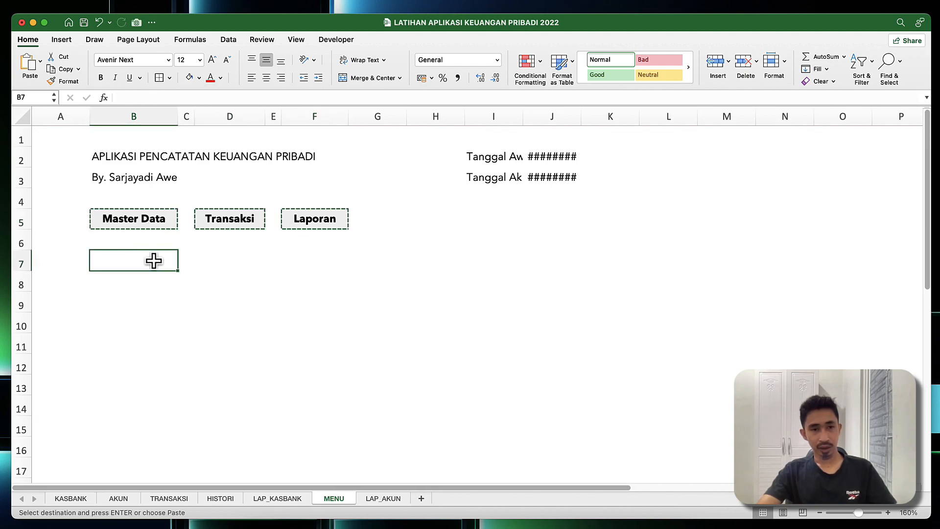
key(super+v)
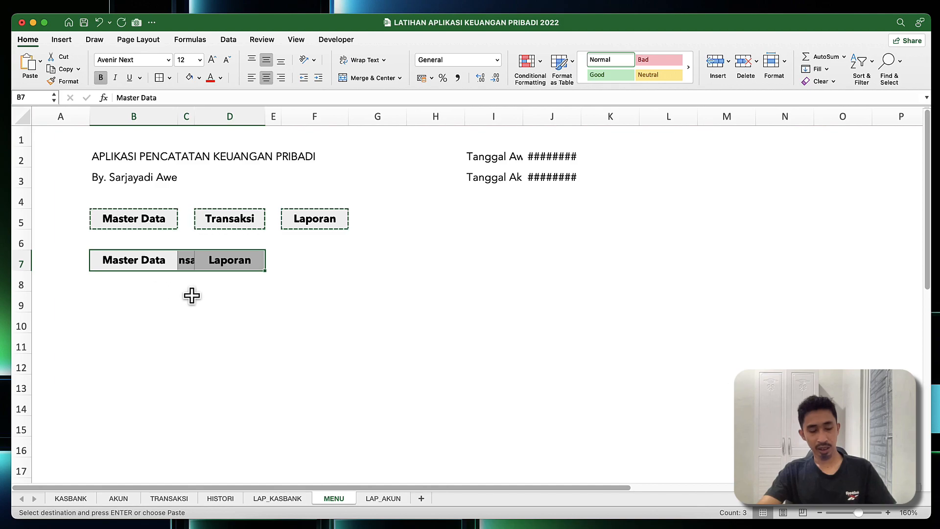
click(188, 294)
drag(132, 218, 301, 217)
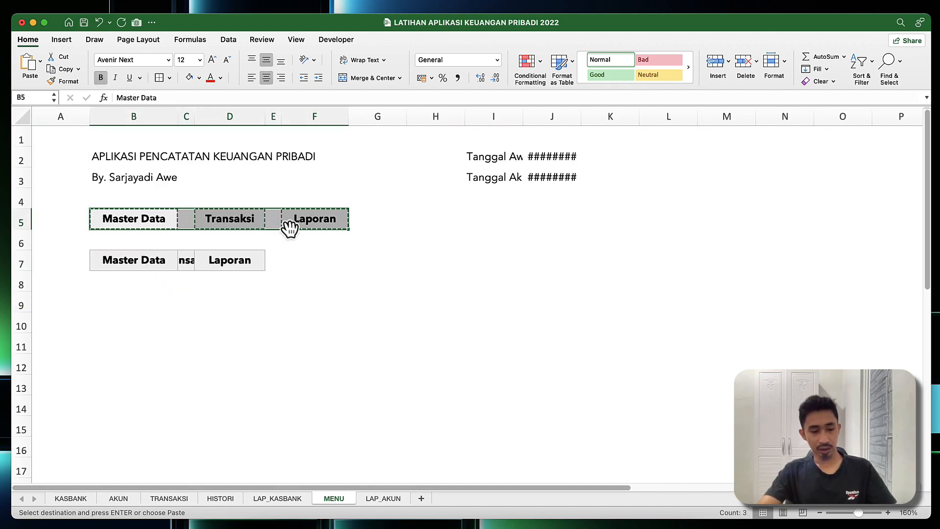
key(super+z)
Step: Copy the whole heading row B5:F5, including the spacer cells, to row 7 and row 9 starting in column B
drag(131, 216, 309, 218)
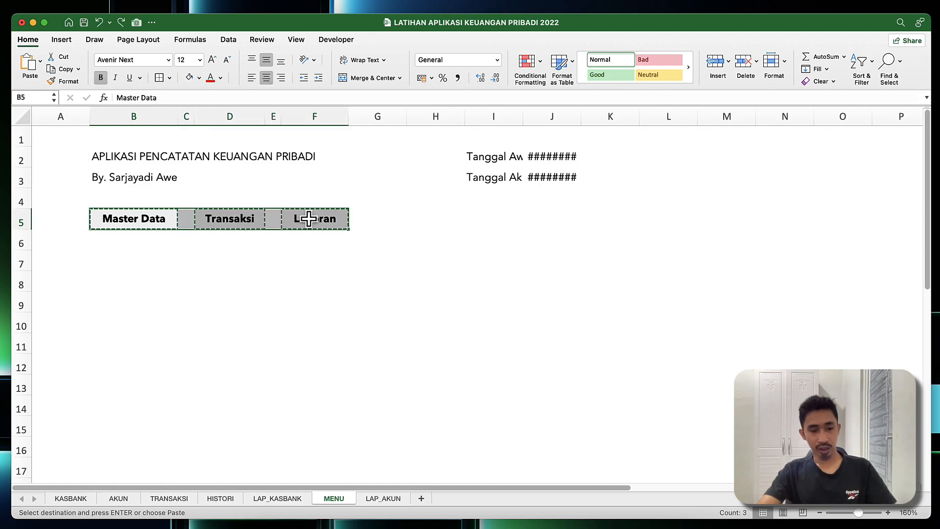
click(119, 261)
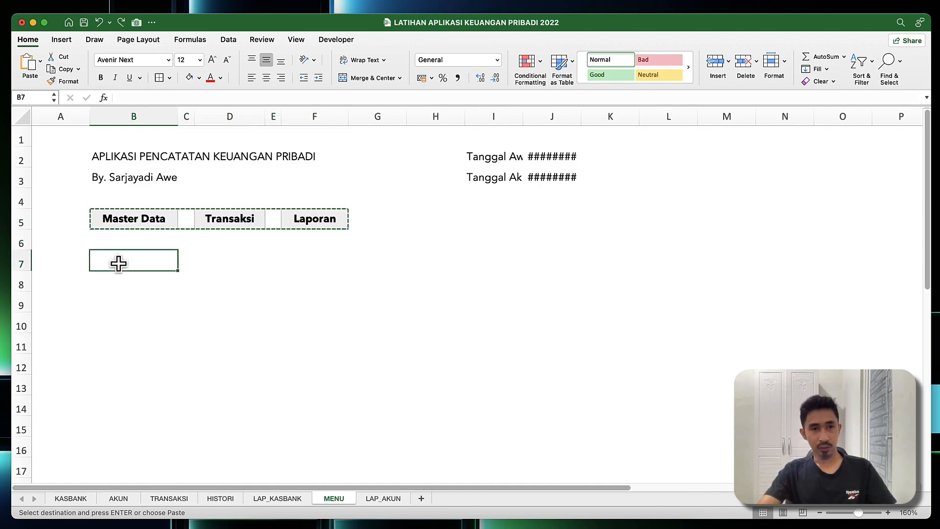
key(super+v)
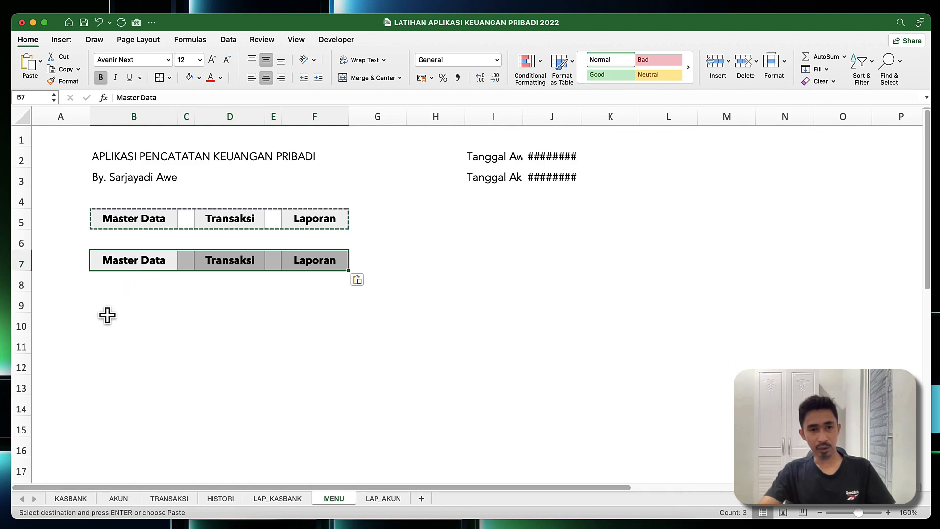
click(117, 298)
key(super+v)
click(134, 380)
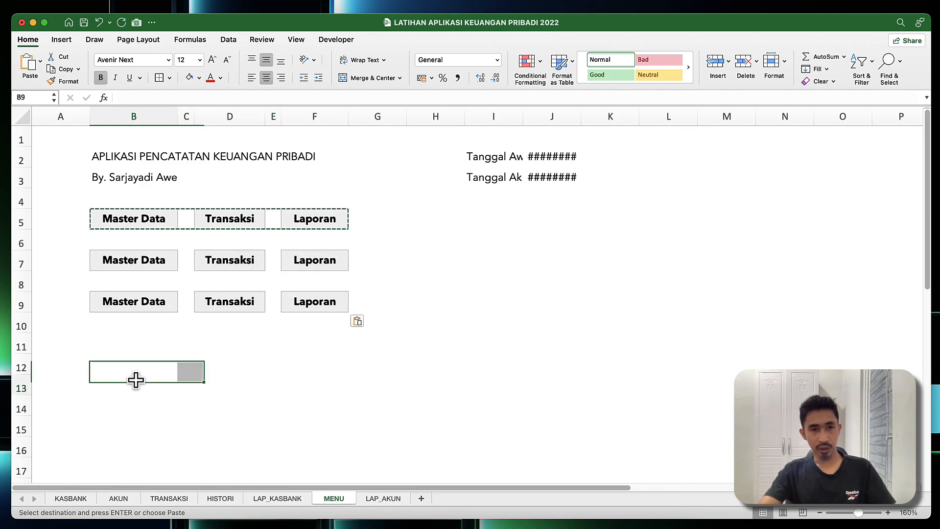
Step: Clear the content and formatting of cell D9 by pasting the blank cell D11 over it
click(226, 350)
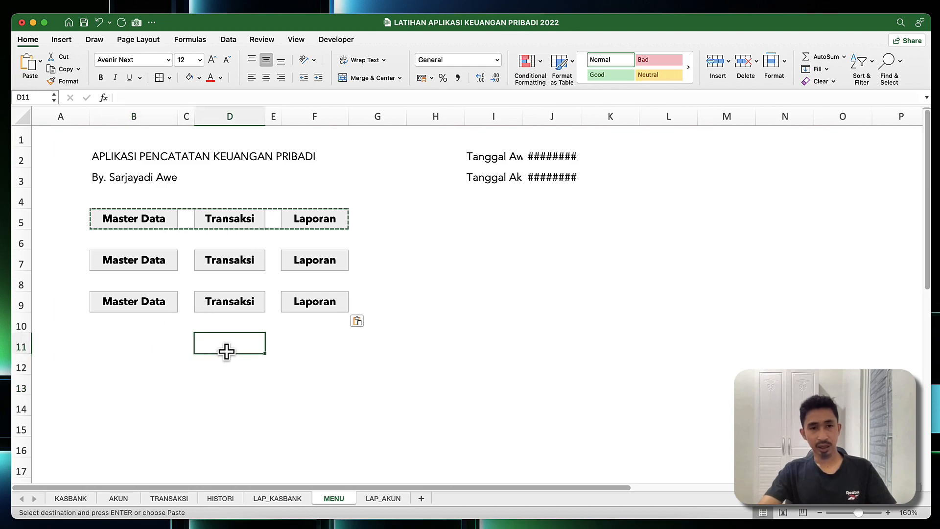
key(super+c)
click(237, 307)
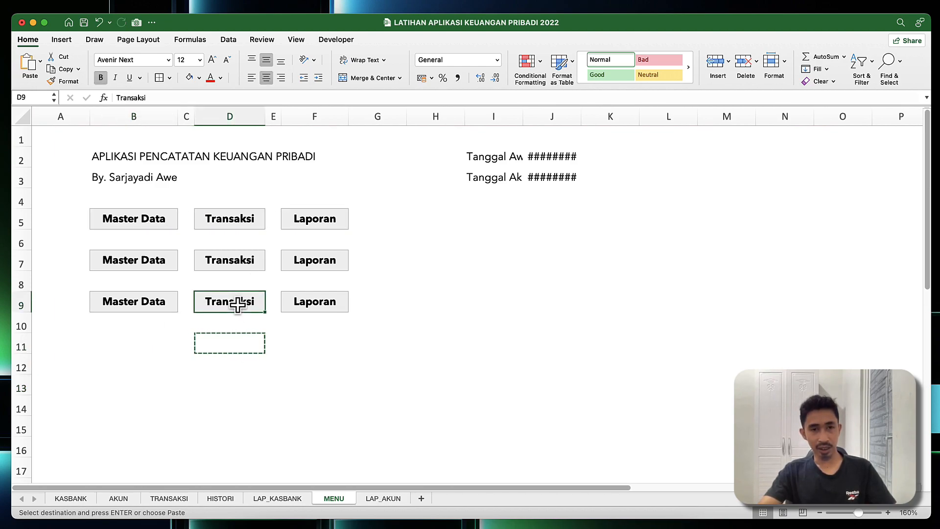
key(super+v)
click(316, 343)
click(225, 299)
Step: Replace the text of cell D7 under Transaksi with "Input Data"
click(230, 225)
click(231, 260)
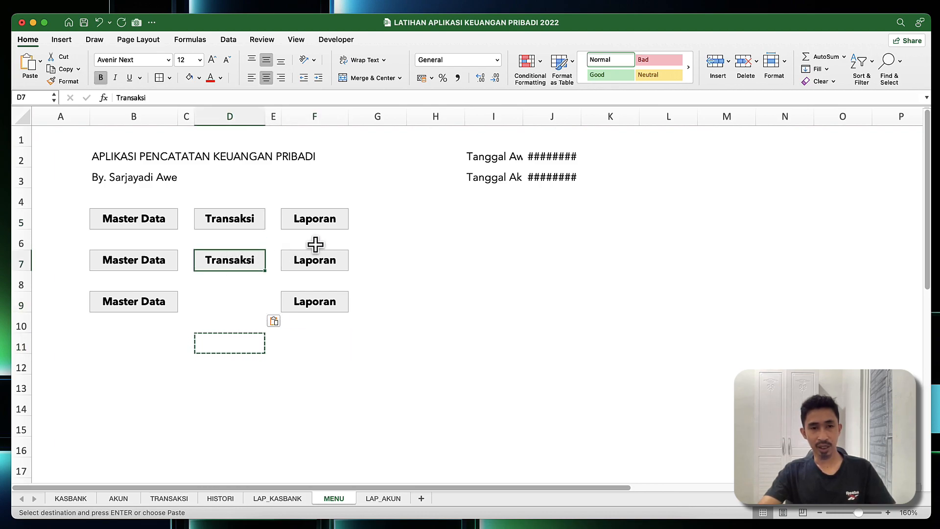
text(In)
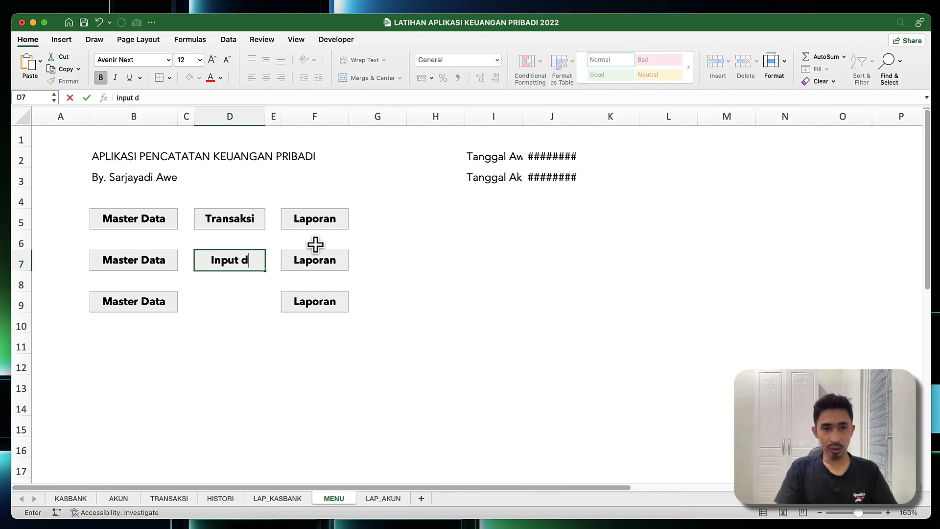
text(put Data)
key(Return)
Step: Replace the cells under Master Data with "Kas Bank" in B7 and "Akun" in B9
key(Up)
key(Left)
key(Left)
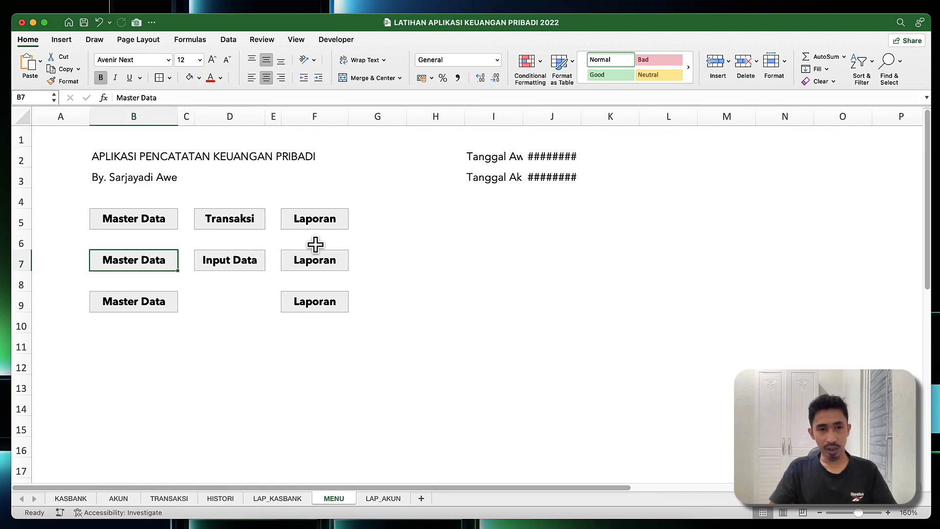
text(Kas)
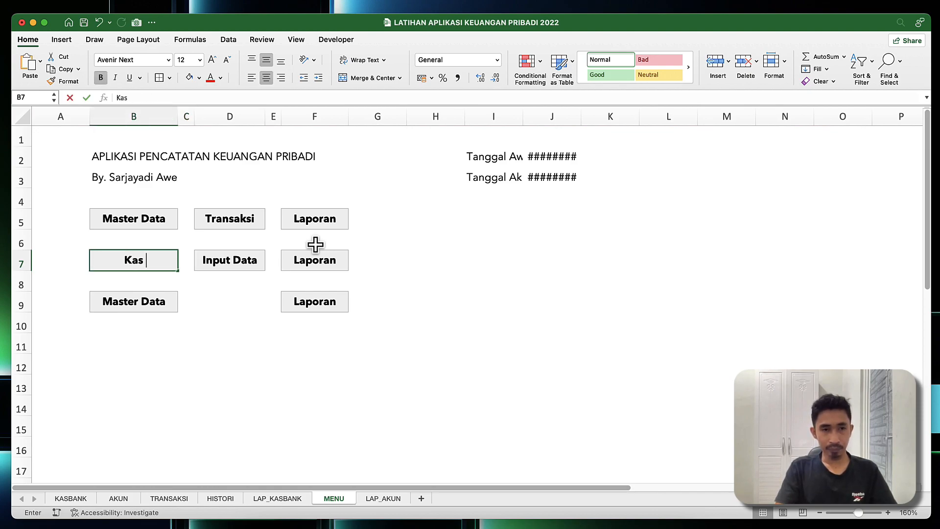
key(Return)
key(Return)
text(Akun)
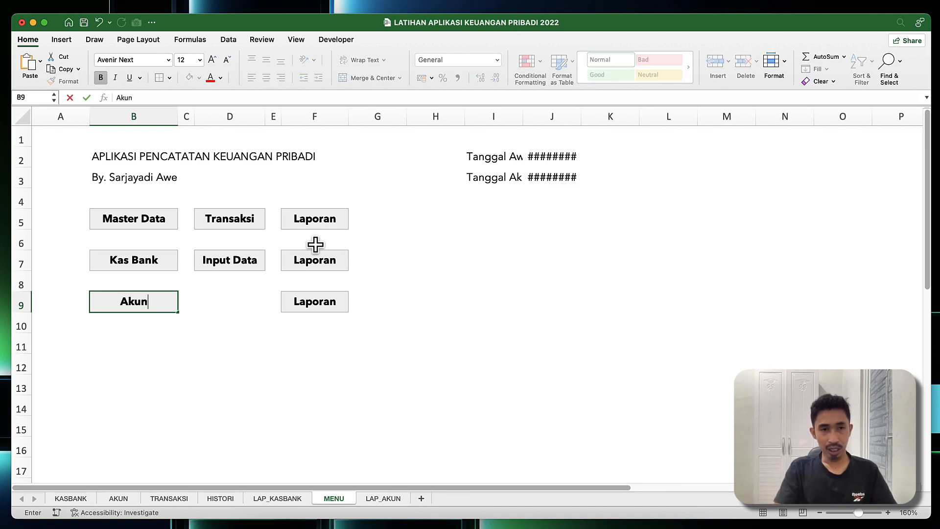
key(Return)
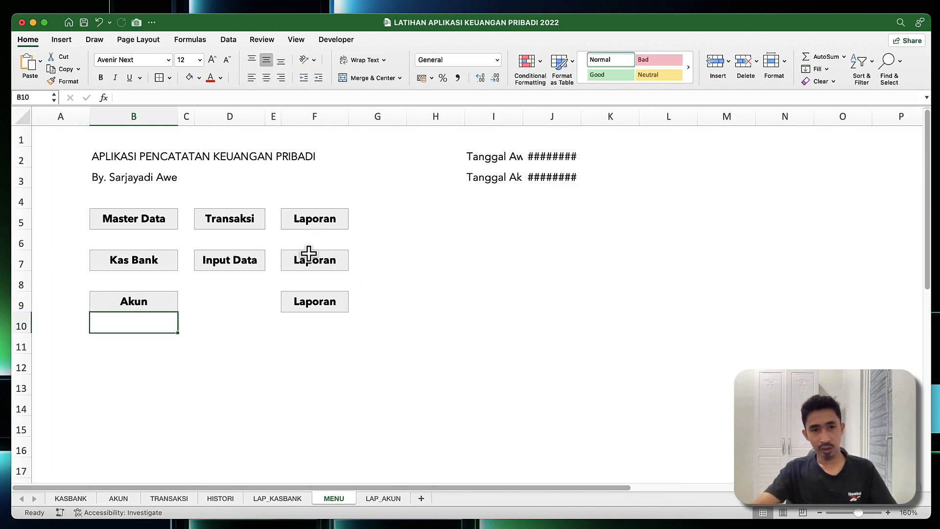
Step: Replace the cells under Laporan with "Lap. Kas Bank" in F7 and "Lap. Akun" in F9
click(314, 257)
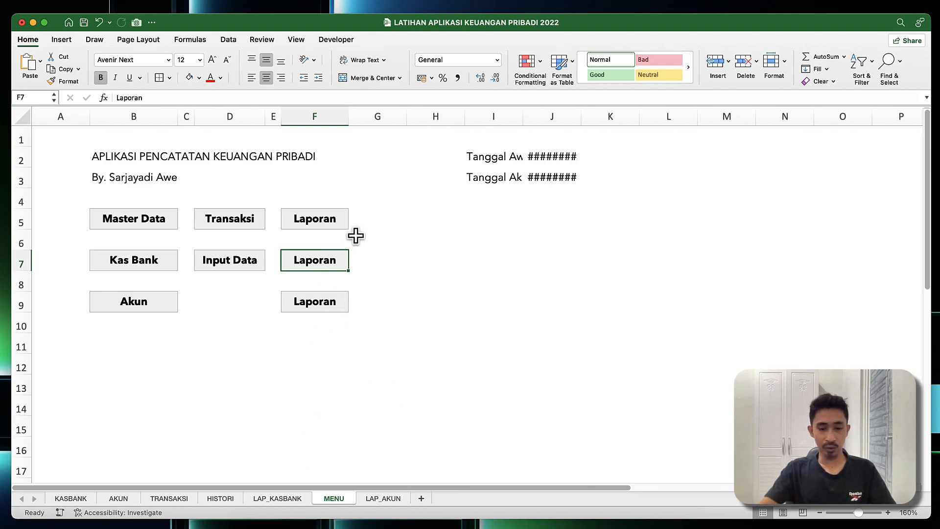
text(Lap. Kas )
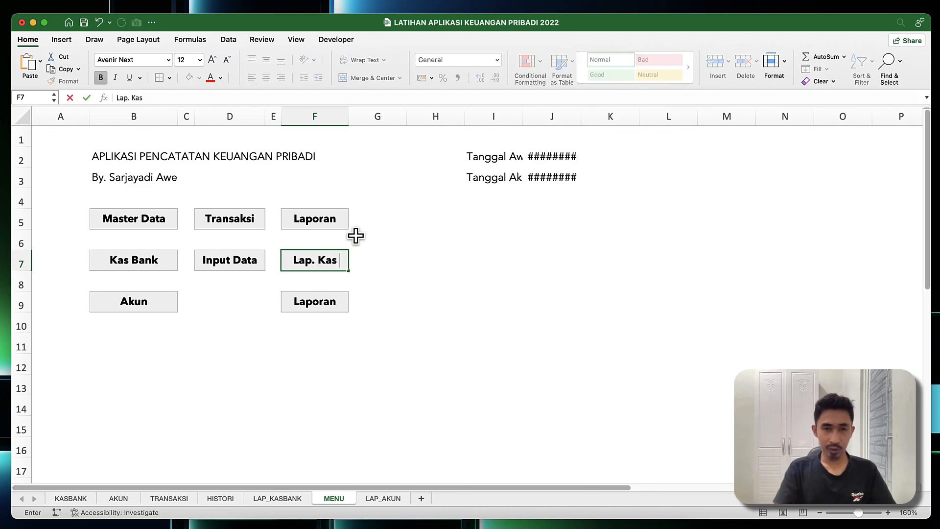
text(Bank)
key(Return)
key(Return)
text(Lap. A)
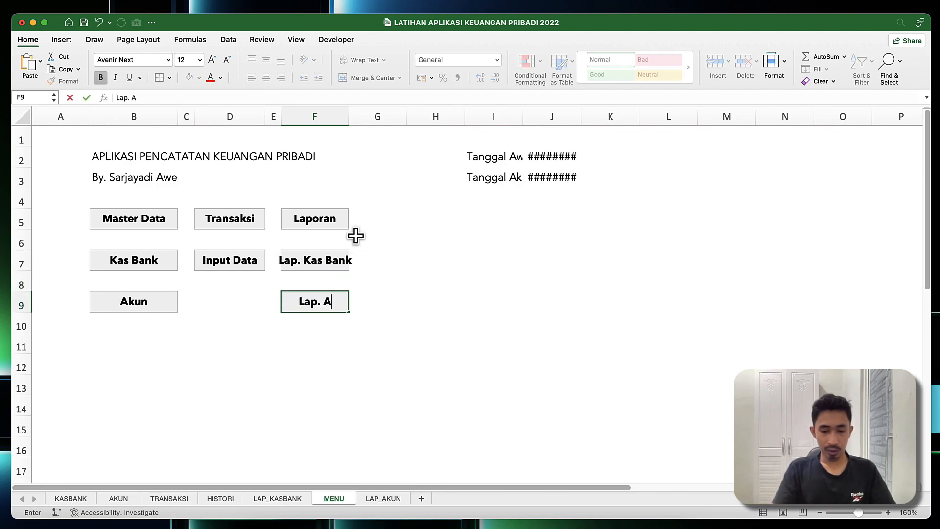
key(Return)
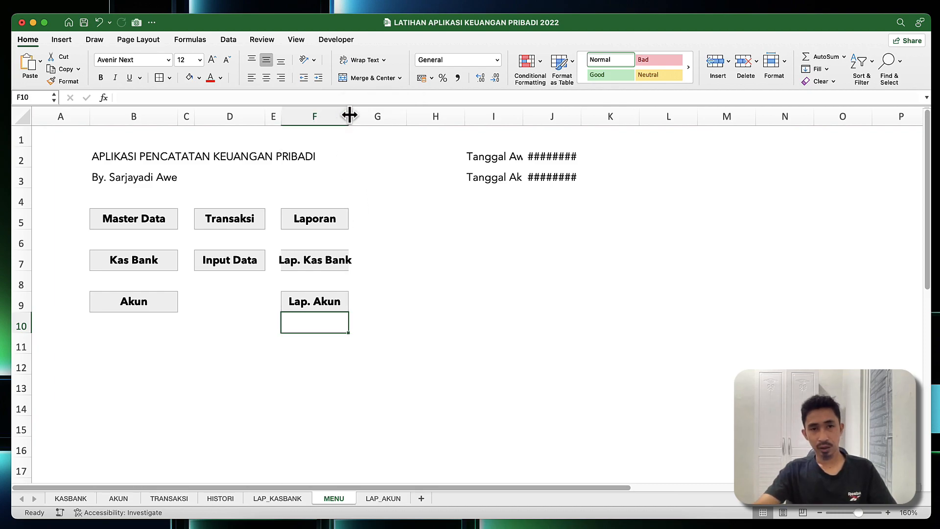
Step: Widen column F so the Lap. Kas Bank label fits inside its cell
drag(351, 116, 350, 115)
click(338, 262)
click(341, 341)
click(369, 279)
click(343, 260)
Step: Enter the heading "Periode Laporan" in cell H5
click(431, 216)
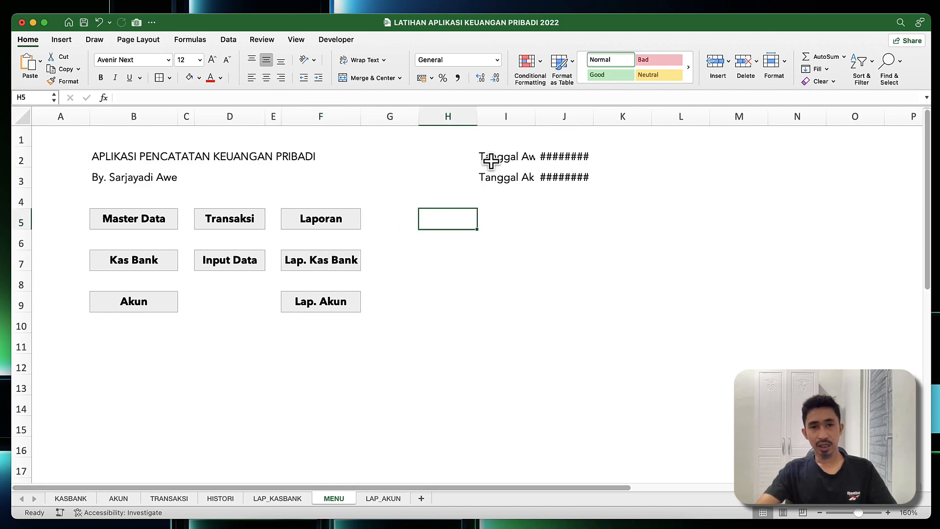
text(Pe)
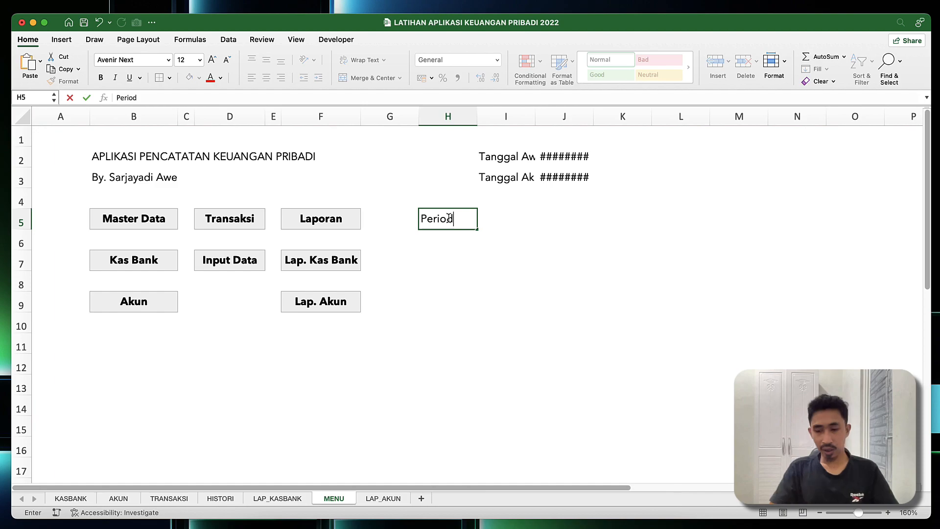
text(riode Laporan)
key(Return)
key(Up)
key(Up)
key(Up)
key(Up)
key(Up)
key(Right)
key(Down)
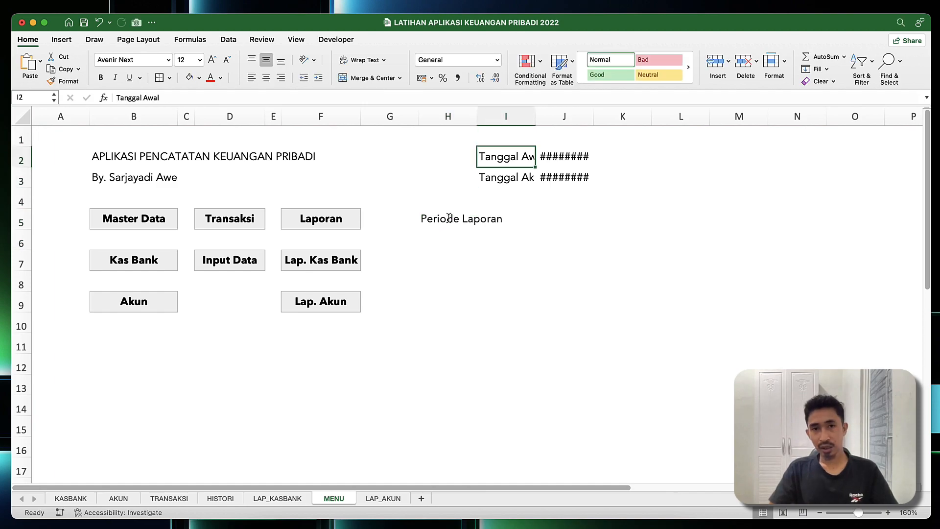
key(shift+Right)
key(shift+Down)
key(super+c)
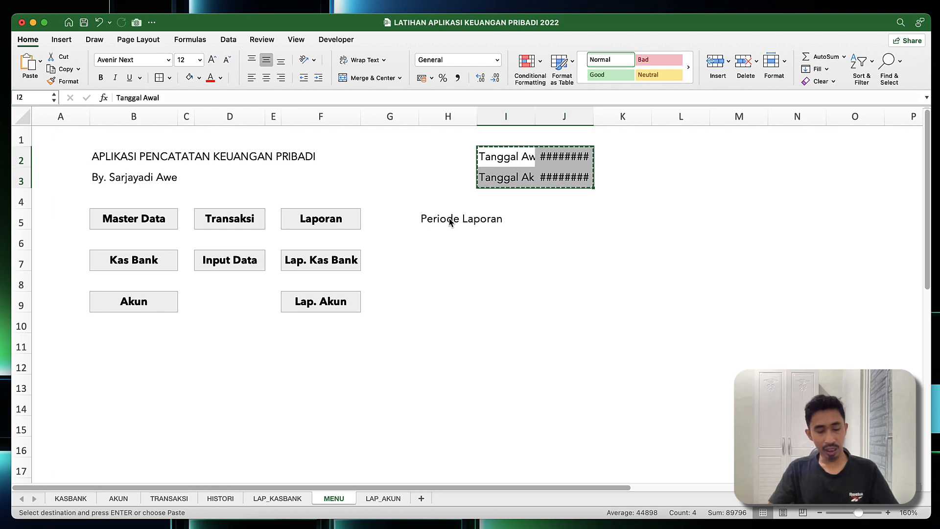
right_click(439, 223)
click(479, 154)
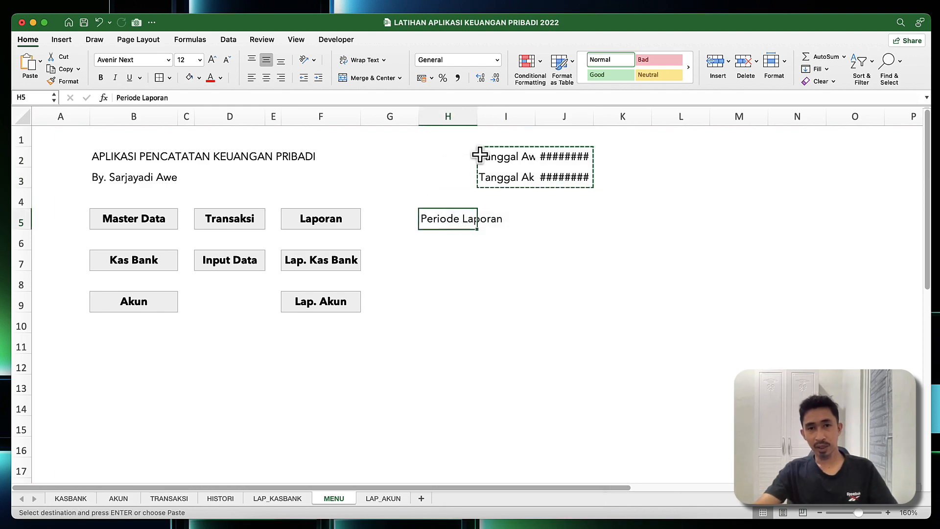
Step: Move the Tanggal Awal and Tanggal Akhir block from I2:J3 to the cells starting at H7
drag(478, 154, 567, 181)
right_click(567, 181)
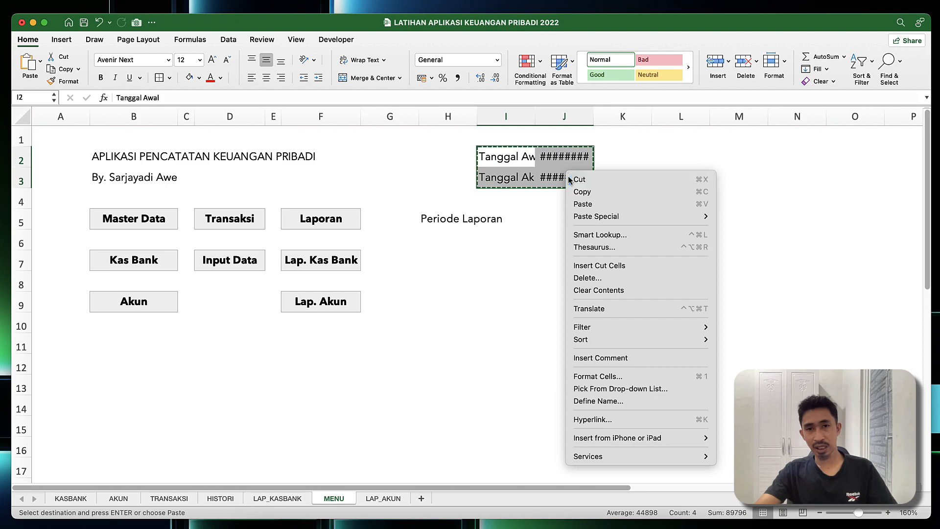
click(570, 181)
click(436, 245)
click(437, 263)
key(super+v)
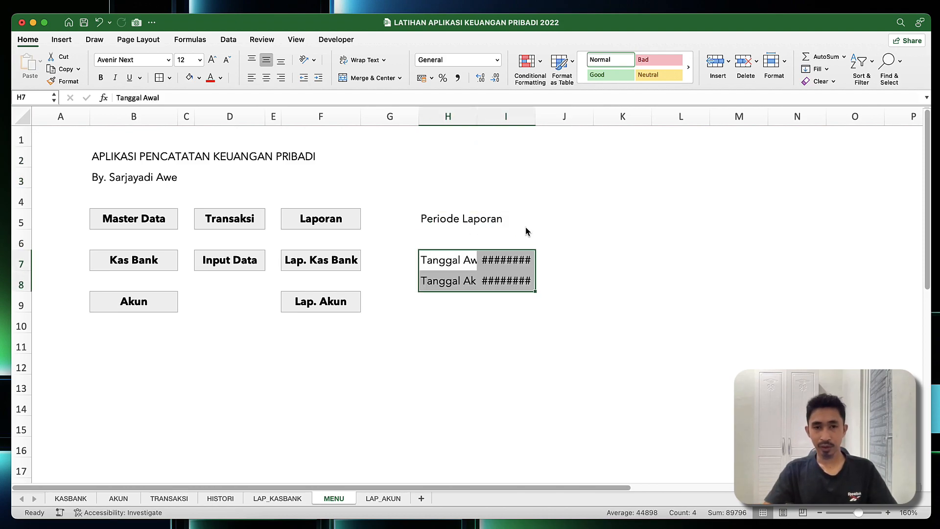
Step: Move the Tanggal Akhir label and its date from row 8 down to row 9
click(484, 291)
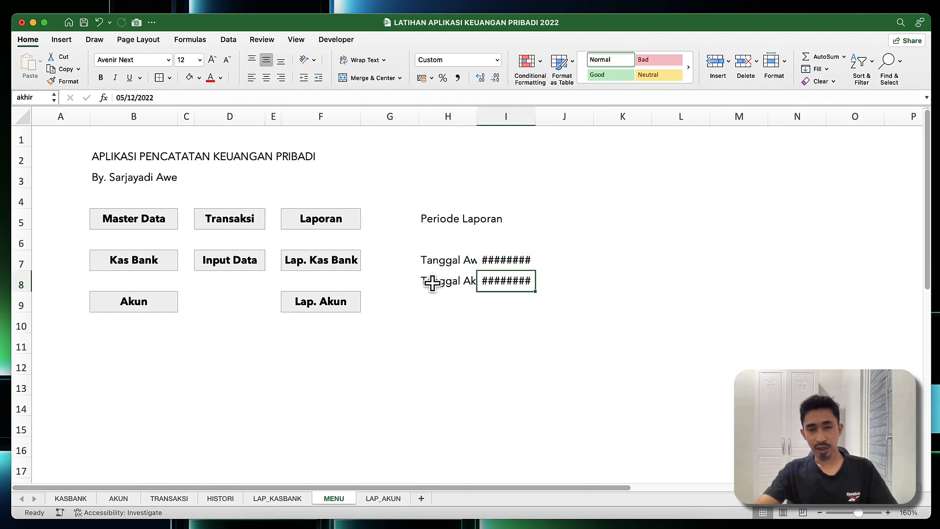
drag(443, 279, 513, 284)
drag(438, 292, 477, 308)
click(445, 327)
click(456, 301)
Step: Widen columns H and I to fit the date labels and values, and make the Periode Laporan heading bold
drag(478, 117, 502, 120)
click(559, 117)
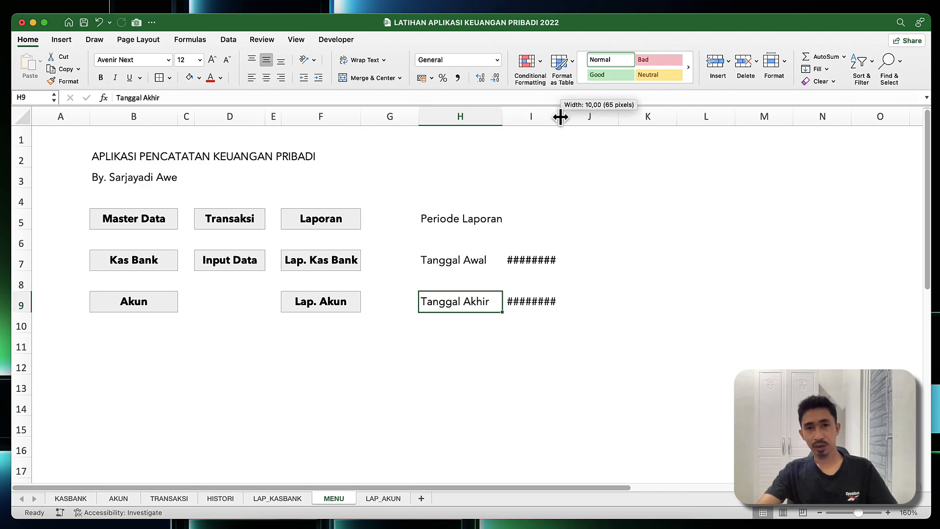
drag(561, 116, 579, 119)
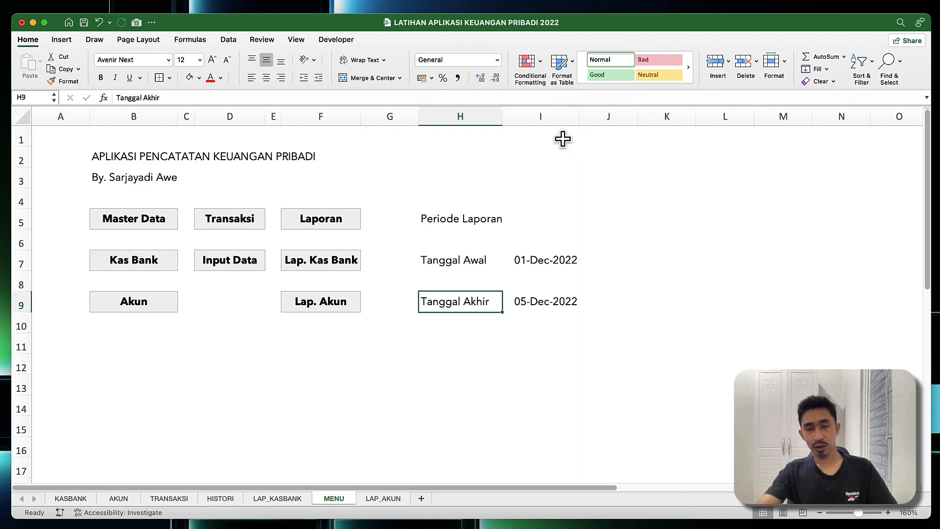
click(442, 216)
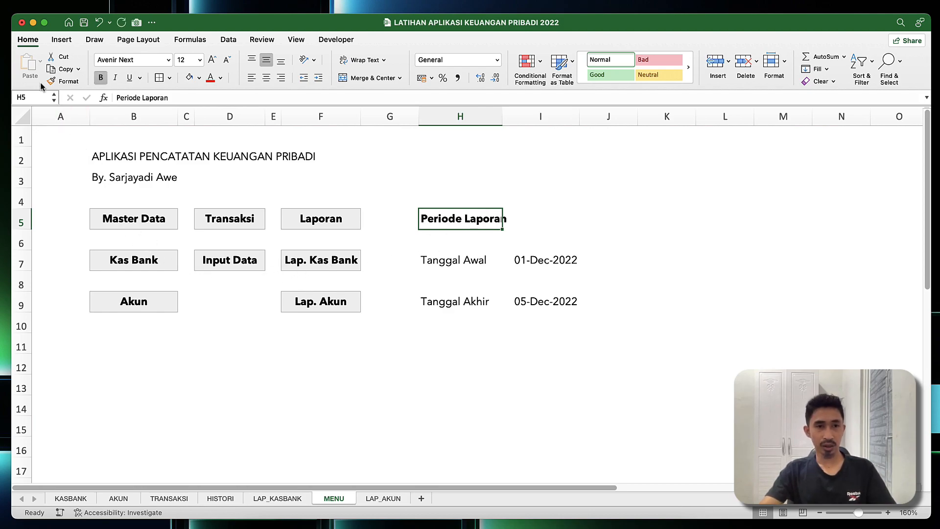
Step: Set the whole sheet to the Avenir Next font and reduce the font size to 11
click(25, 116)
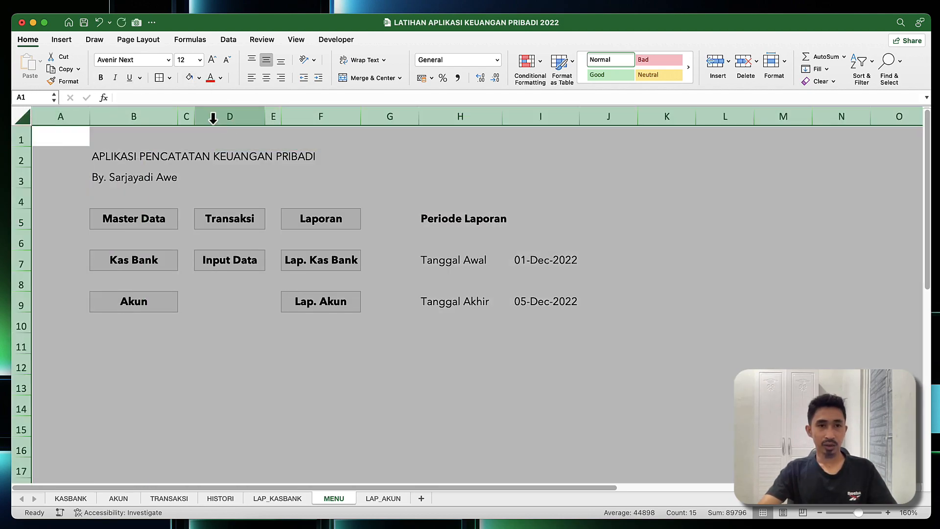
click(168, 60)
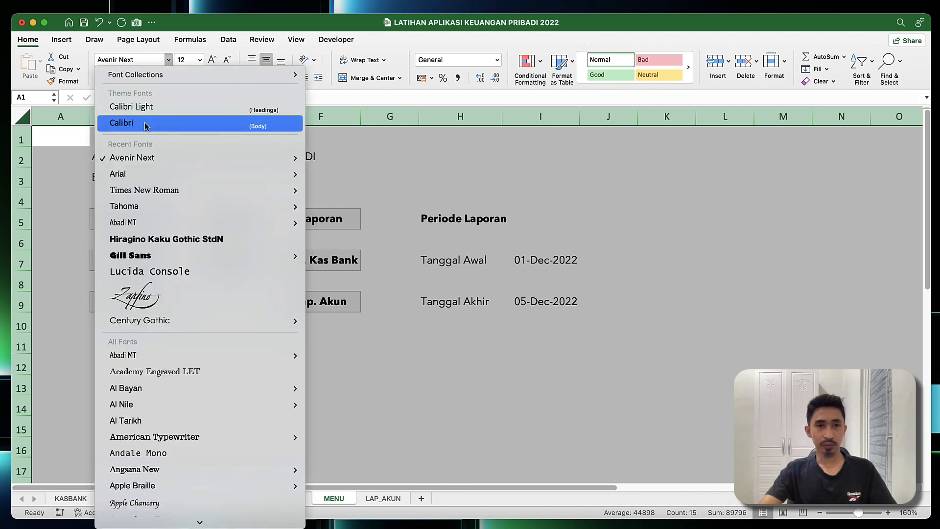
click(133, 160)
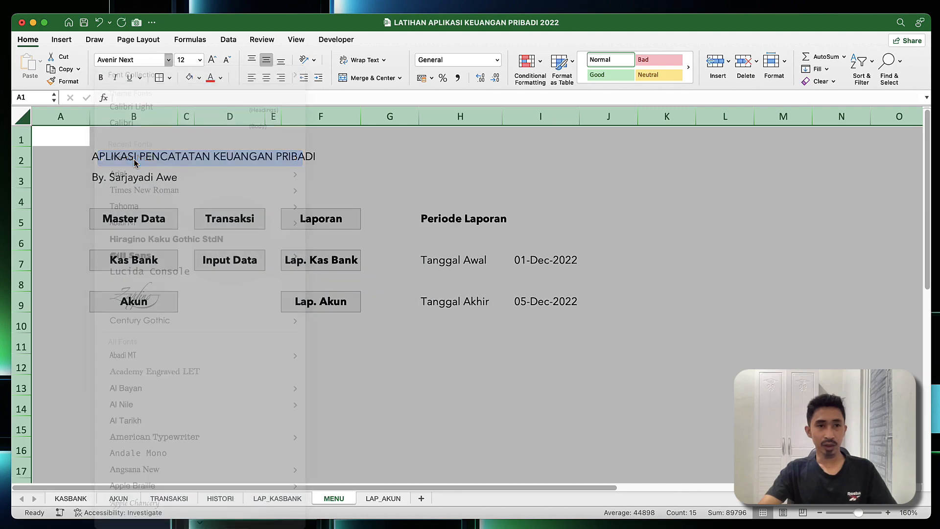
click(225, 63)
click(360, 333)
Step: Reduce the height of the spacer rows 6 and 8 between the menu cells
click(453, 235)
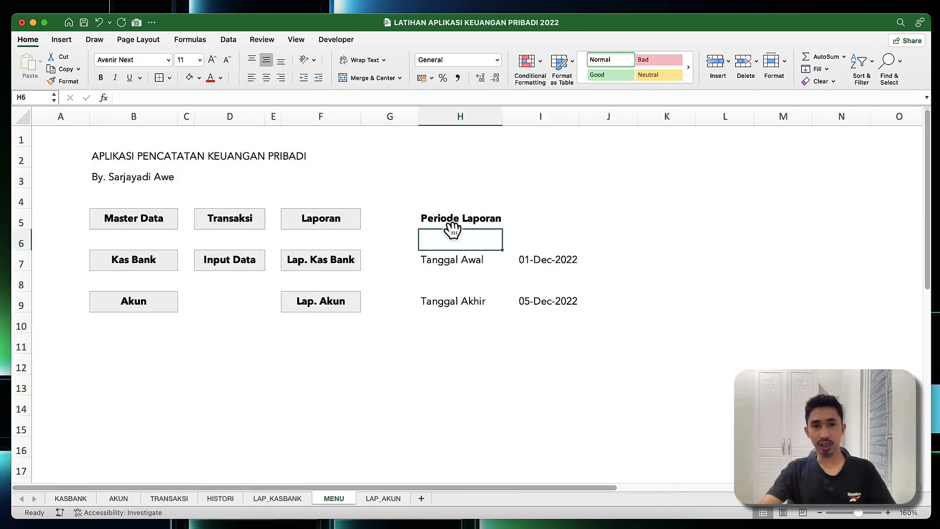
drag(11, 253, 19, 237)
mouse_move(25, 275)
mouse_down()
mouse_move(30, 263)
mouse_move(22, 268)
mouse_up()
Step: Fill the headings Master Data, Transaksi and Laporan in row 5 with a darker grey
click(119, 221)
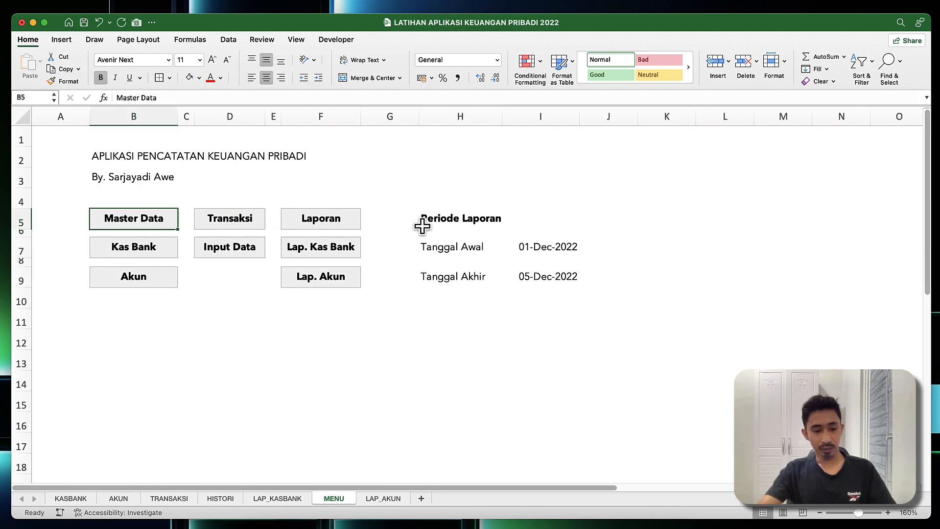
super+click(226, 216)
super+click(311, 221)
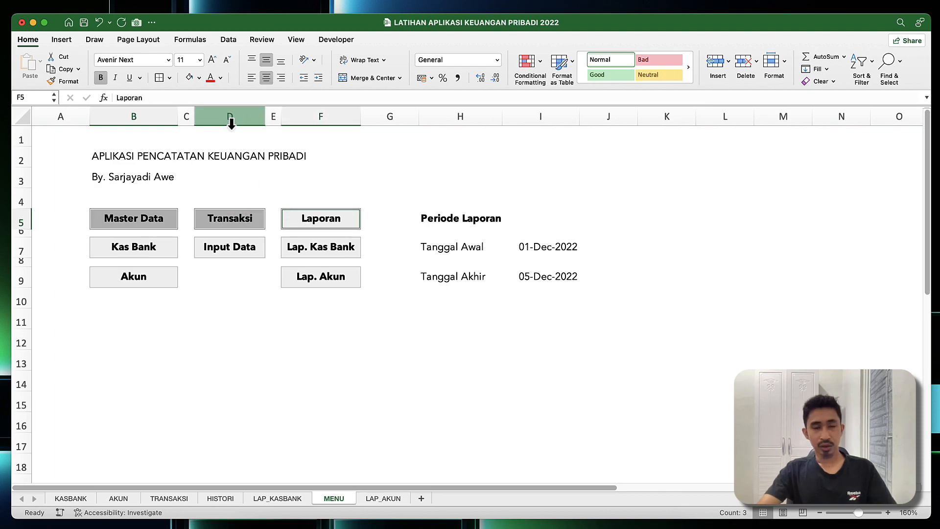
click(198, 79)
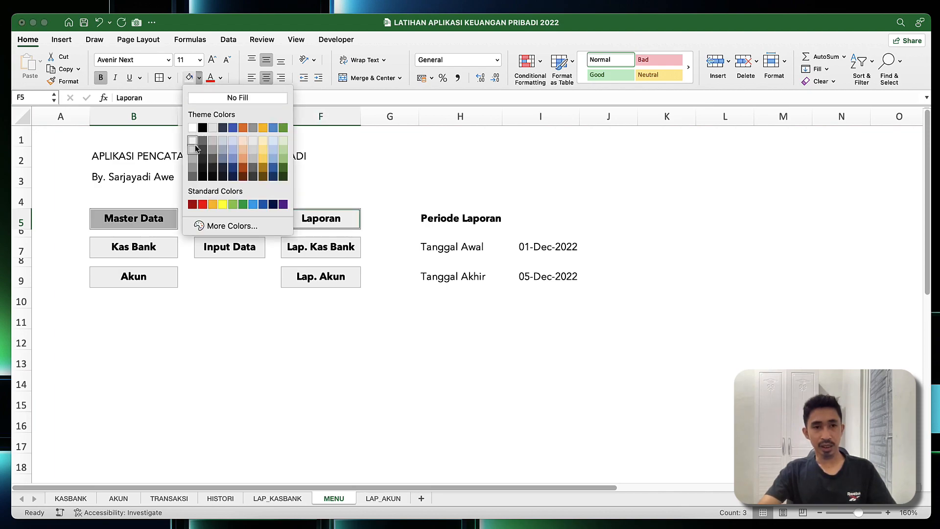
click(193, 142)
click(189, 319)
Step: Format the title block B2:I3 with bold text and the same darker grey fill
drag(100, 155, 541, 187)
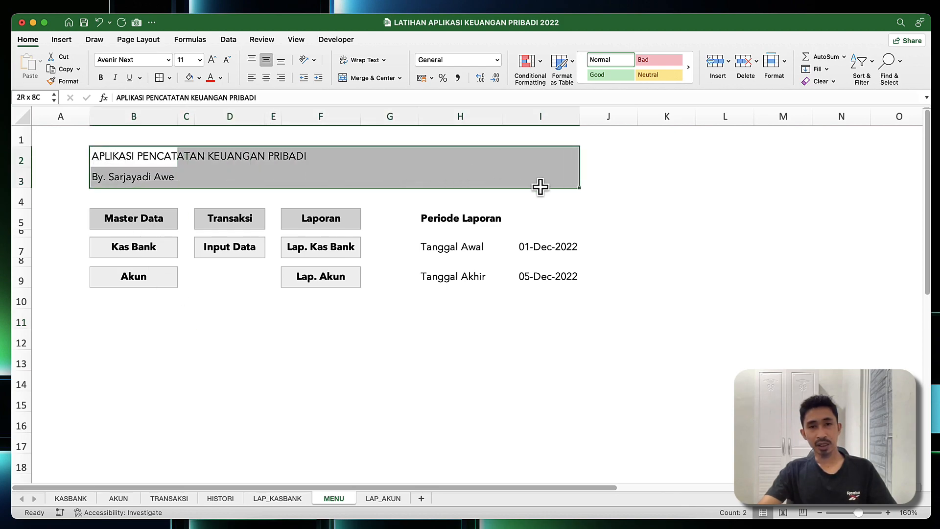
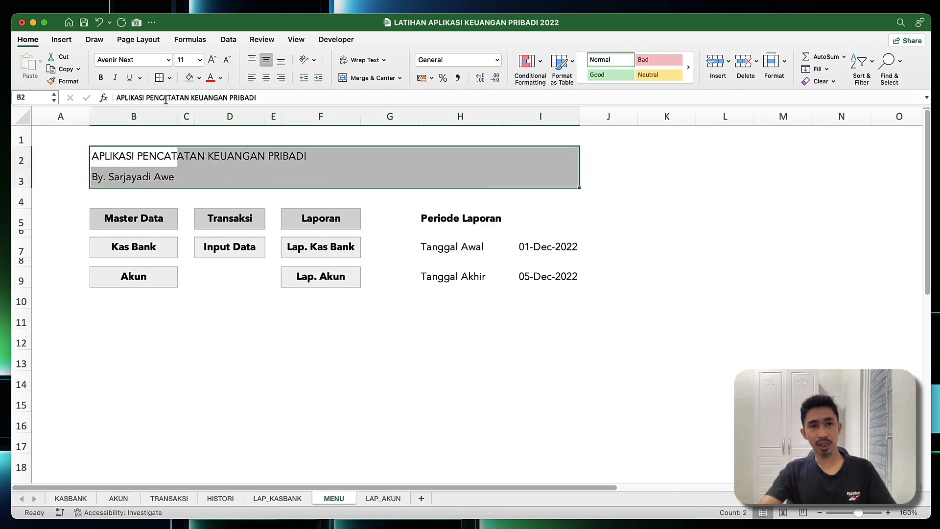
click(101, 79)
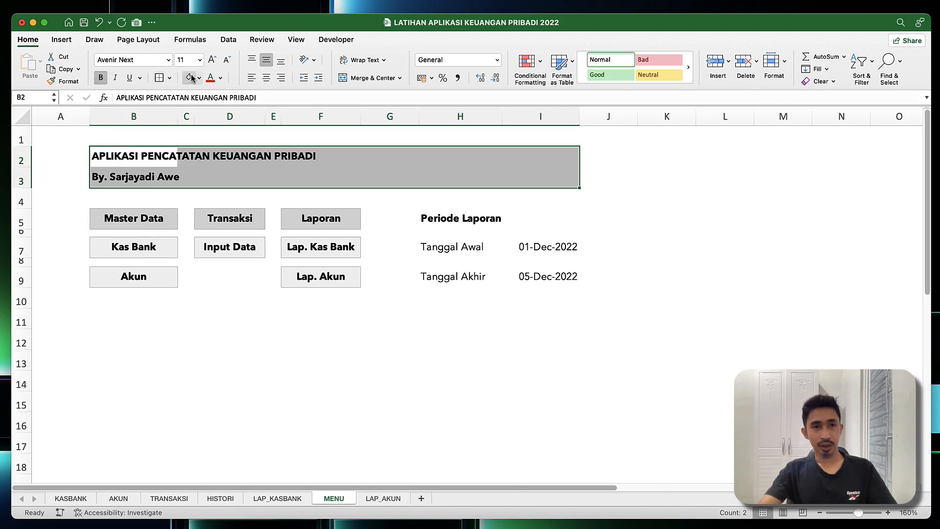
click(190, 77)
click(140, 341)
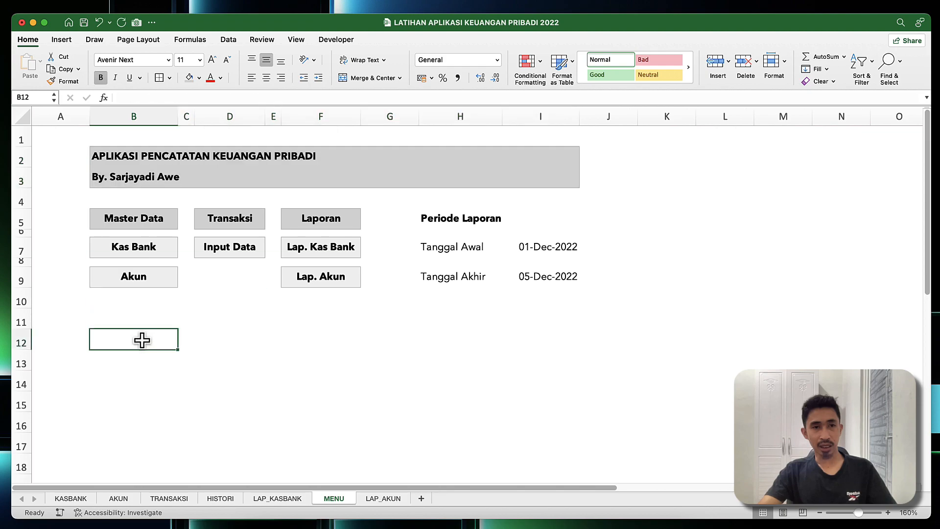
Step: Reduce the height of the spacer row 4 between the title block and the menu headings
drag(27, 208, 27, 197)
click(254, 347)
Step: Fill the range B11:I11 below the menu with the same darker grey and a thin border as a closing bar
click(137, 330)
drag(138, 308, 539, 301)
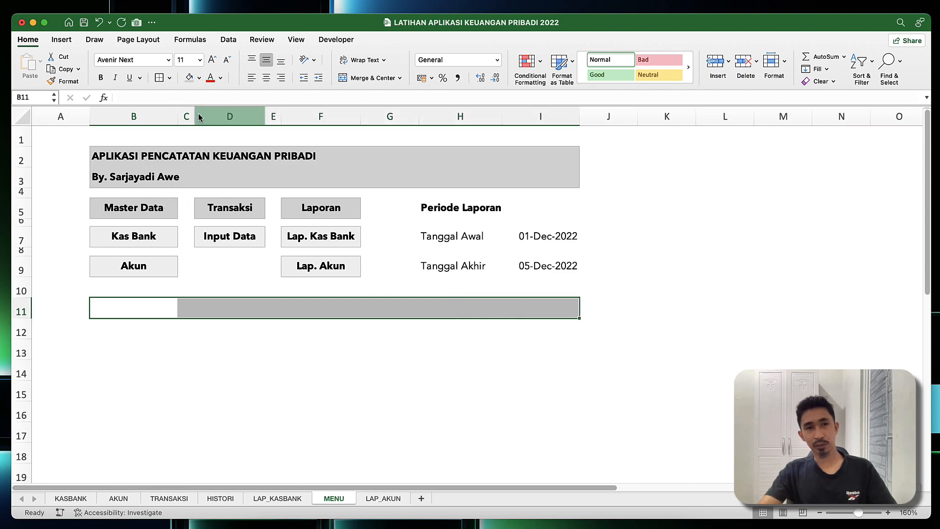
click(187, 79)
click(120, 325)
click(100, 351)
Step: Reduce the height of rows 10 and 11 so the grey closing bar becomes a thin strip
mouse_move(9, 322)
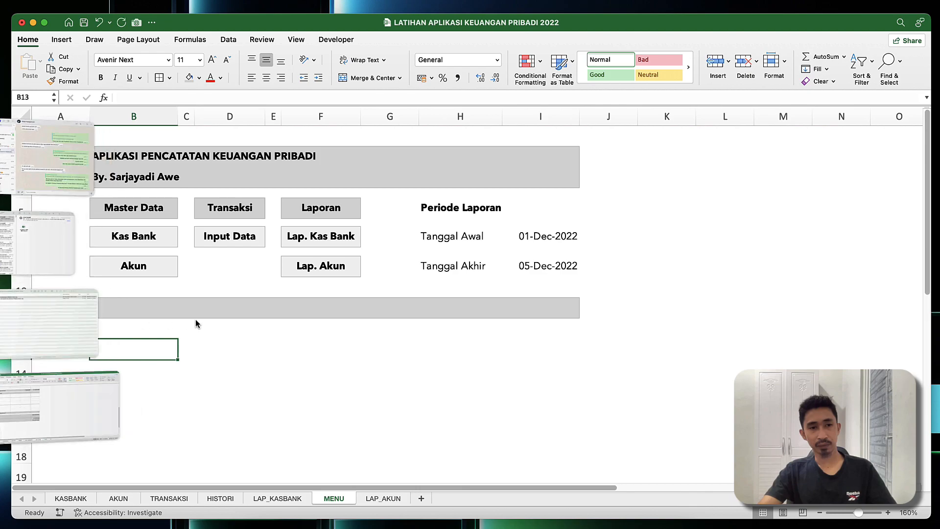
drag(27, 317, 24, 286)
click(384, 355)
Step: Format the labels Tanggal Awal and Tanggal Akhir in H7 and H9 with bold text, borders, the darker grey fill and an indent
click(456, 236)
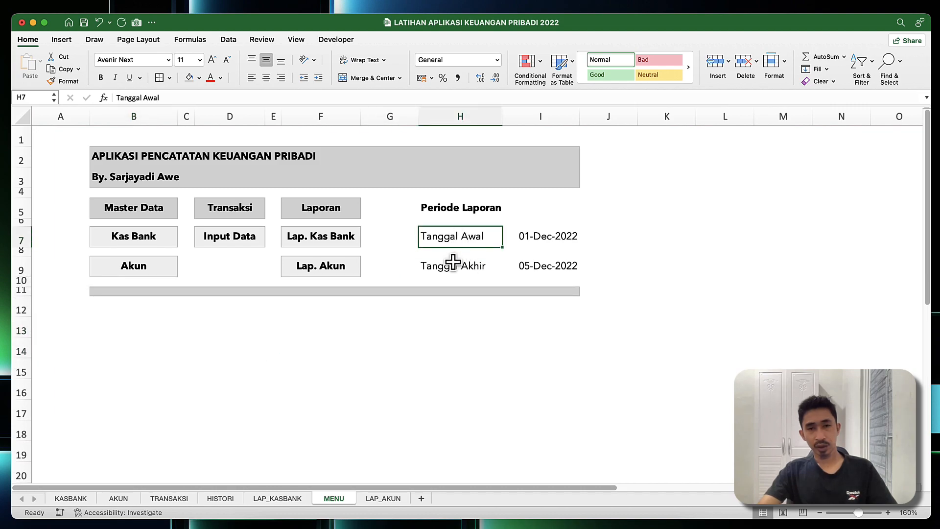
super+click(455, 267)
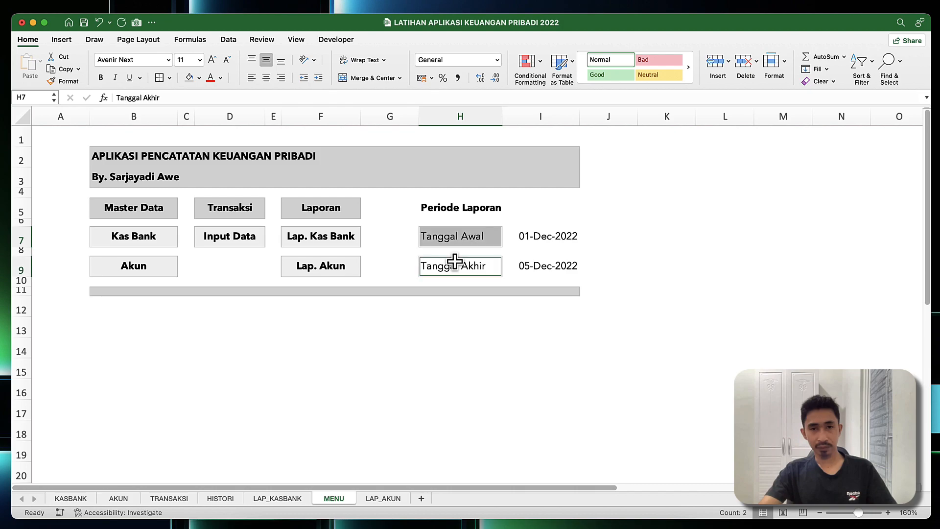
key(super+b)
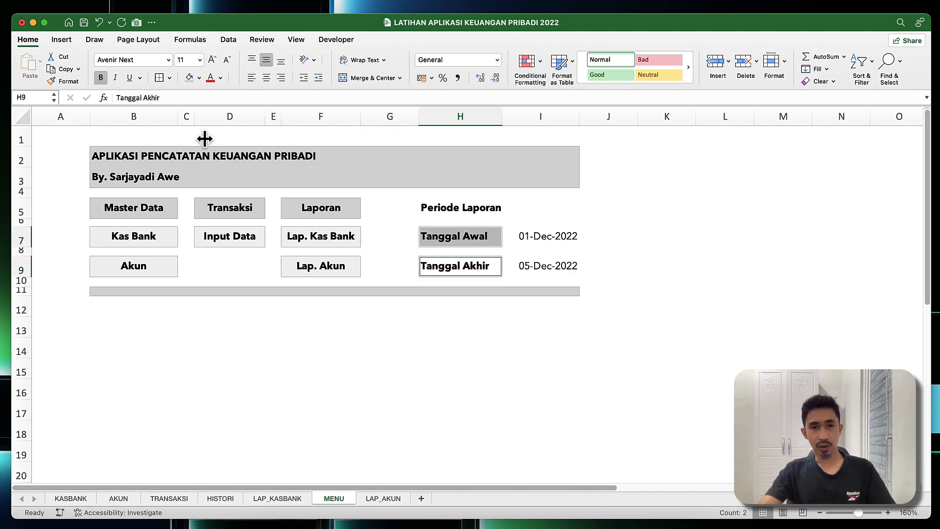
click(161, 78)
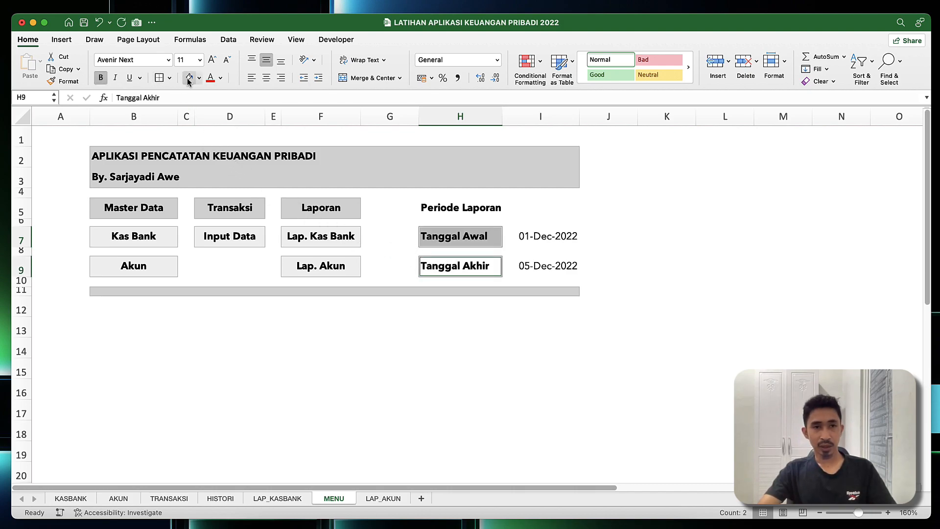
click(189, 79)
click(318, 78)
click(385, 344)
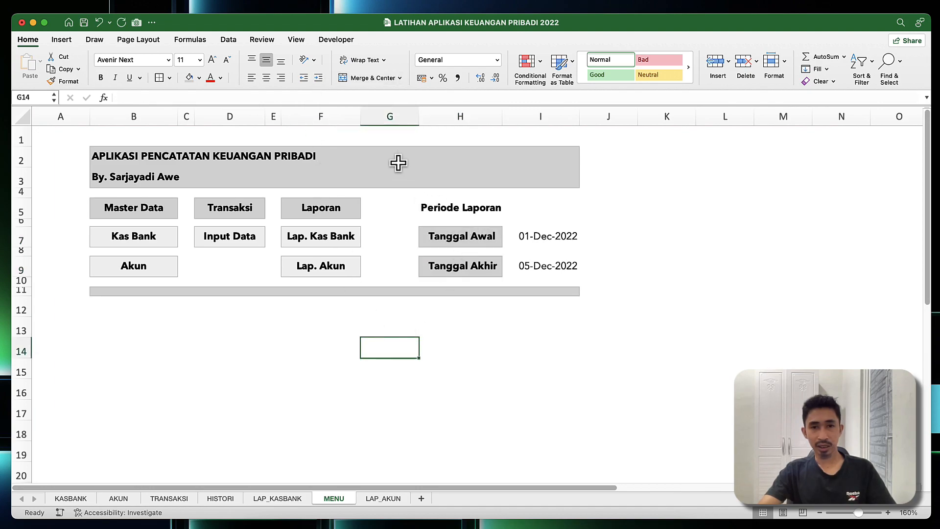
Step: Narrow column G, and format the Periode Laporan heading in H5:I5 with a border, the darker grey fill and an indent
drag(420, 117, 389, 119)
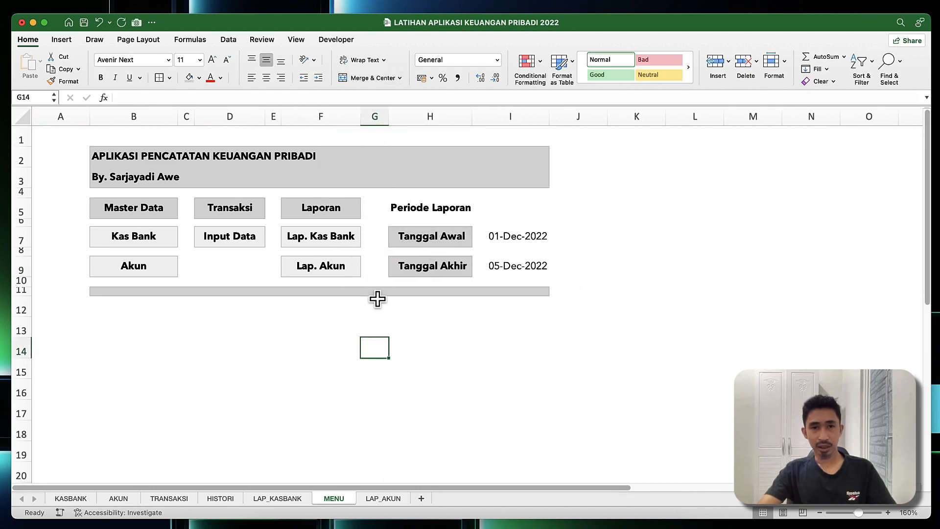
drag(398, 207, 506, 205)
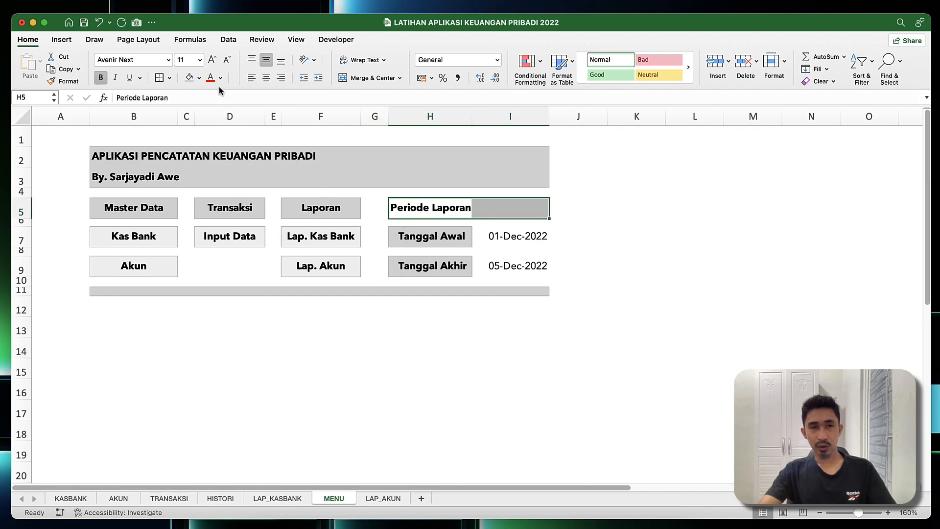
click(190, 78)
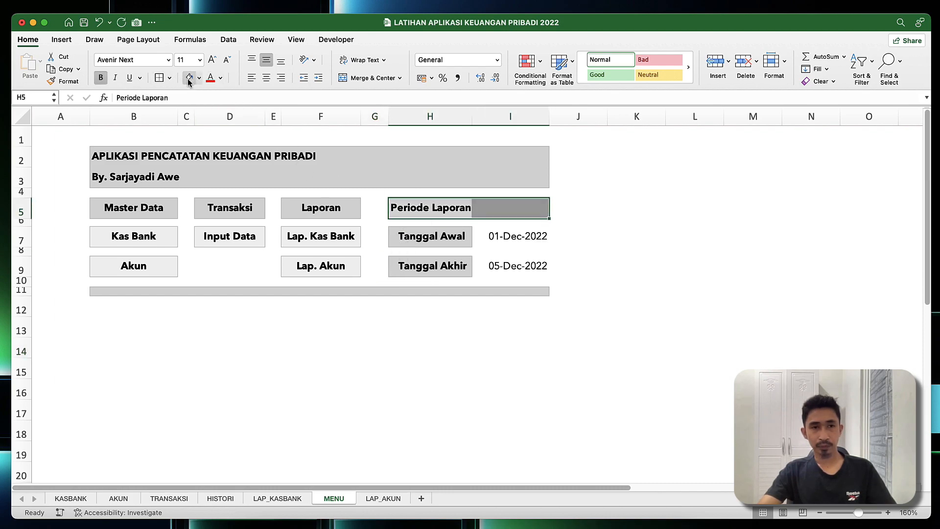
click(235, 367)
click(399, 212)
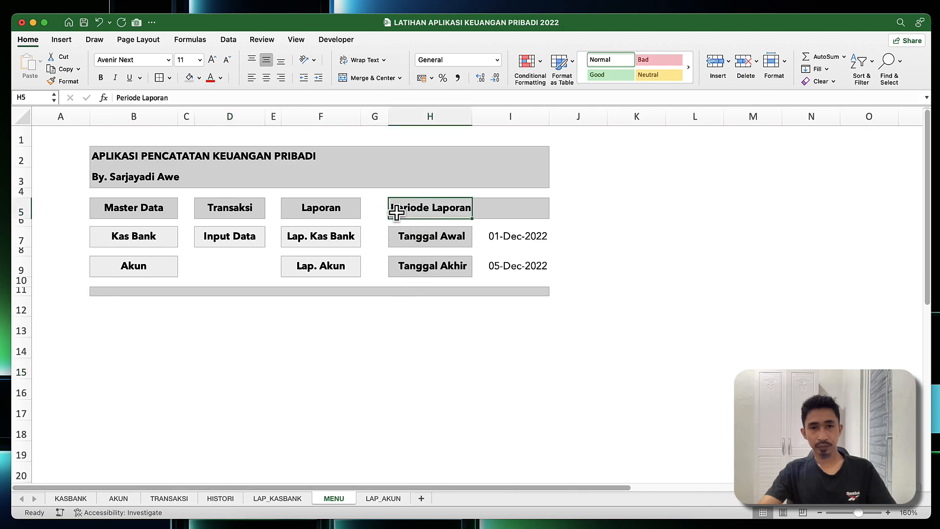
click(320, 78)
click(350, 377)
Step: Add borders to the date cells I7 and I9 and indent their dates from the left edge
click(504, 234)
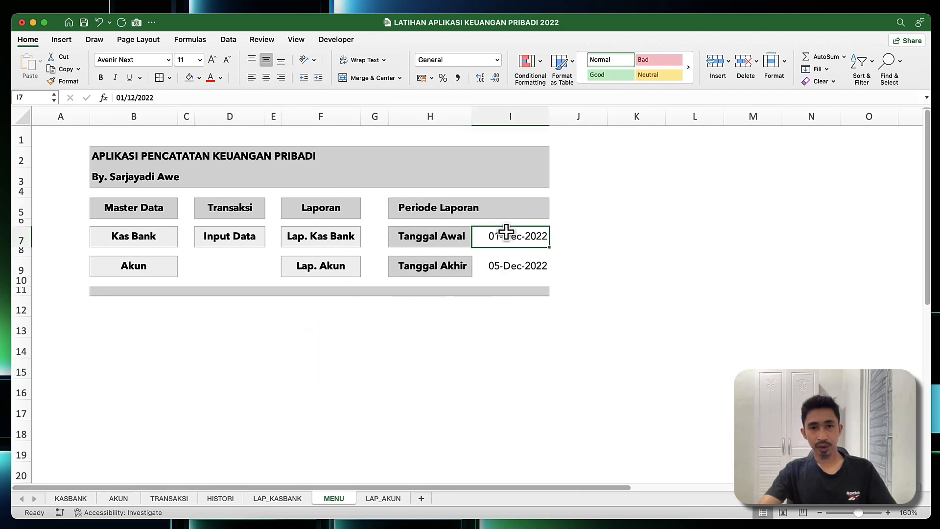
super+click(504, 265)
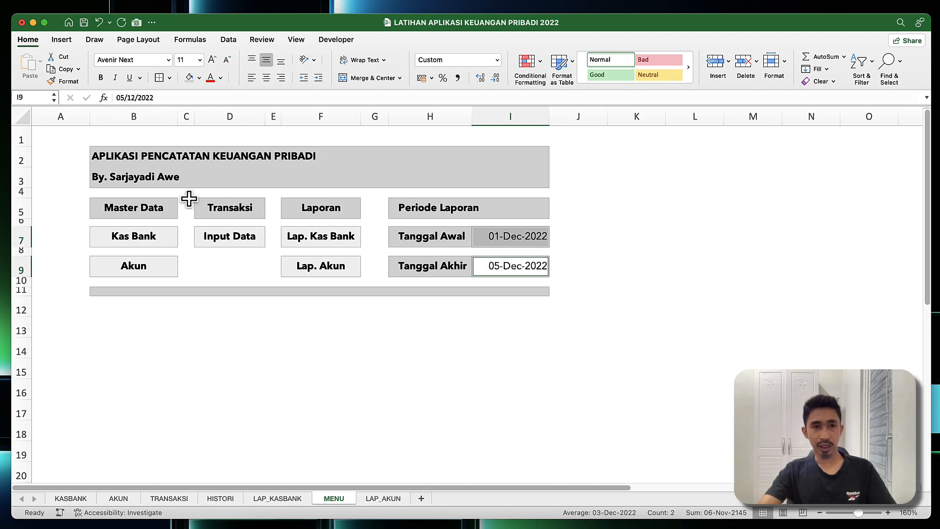
click(237, 354)
click(174, 375)
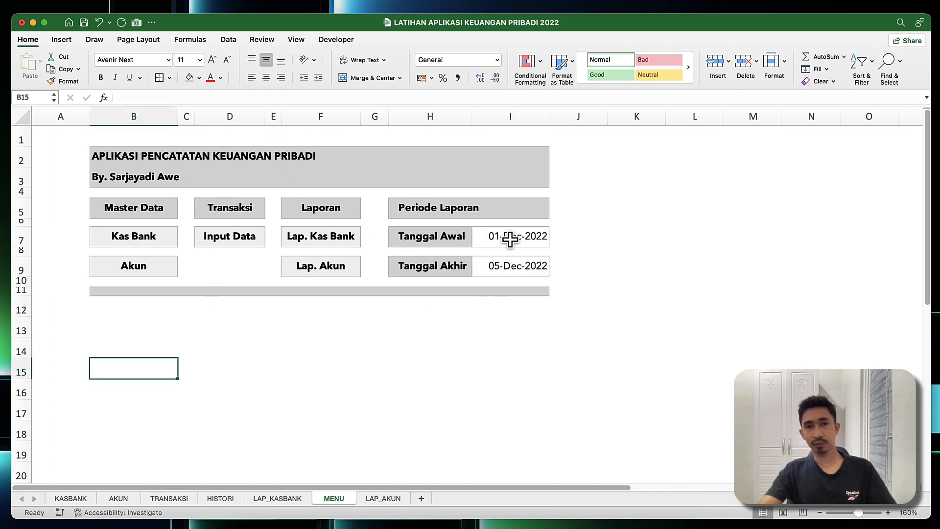
drag(511, 239, 509, 265)
click(316, 79)
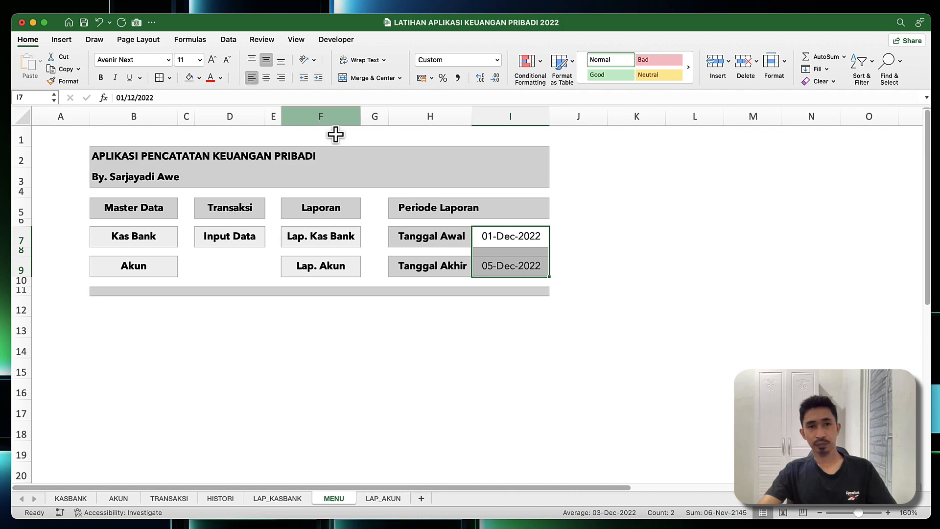
click(383, 390)
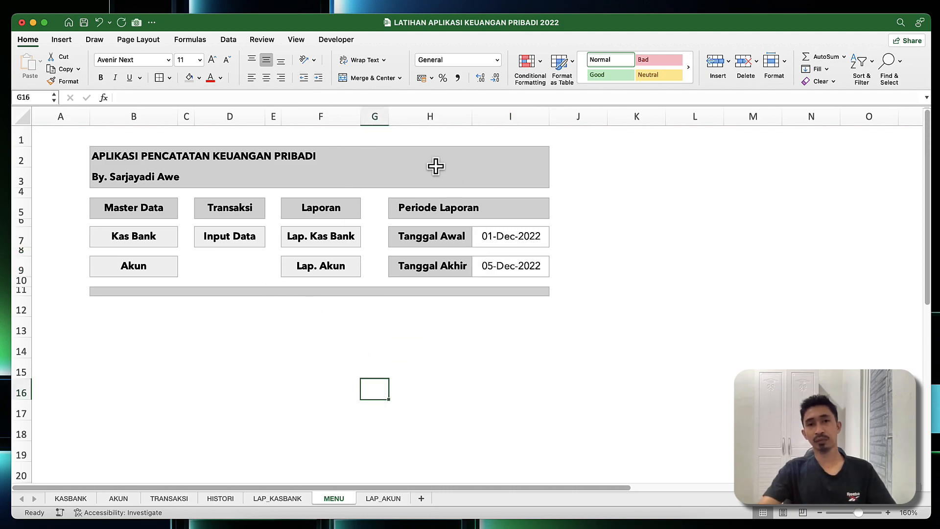
Step: Narrow column A to reduce the margin beside the menu
click(204, 184)
click(337, 194)
drag(88, 120, 58, 123)
click(121, 336)
Step: Link the Kas Bank menu cell B7 to cell A1 of the KASBANK sheet in this document
click(104, 248)
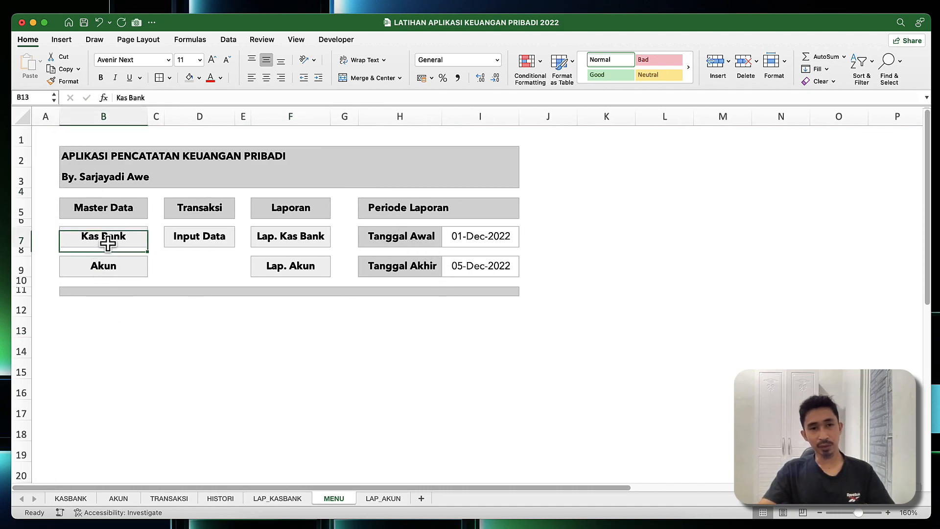
right_click(108, 240)
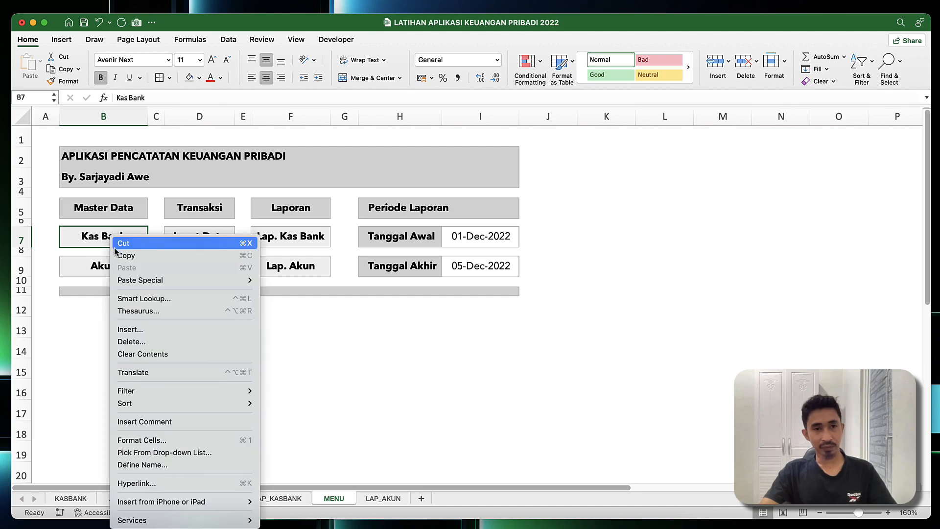
mouse_move(158, 503)
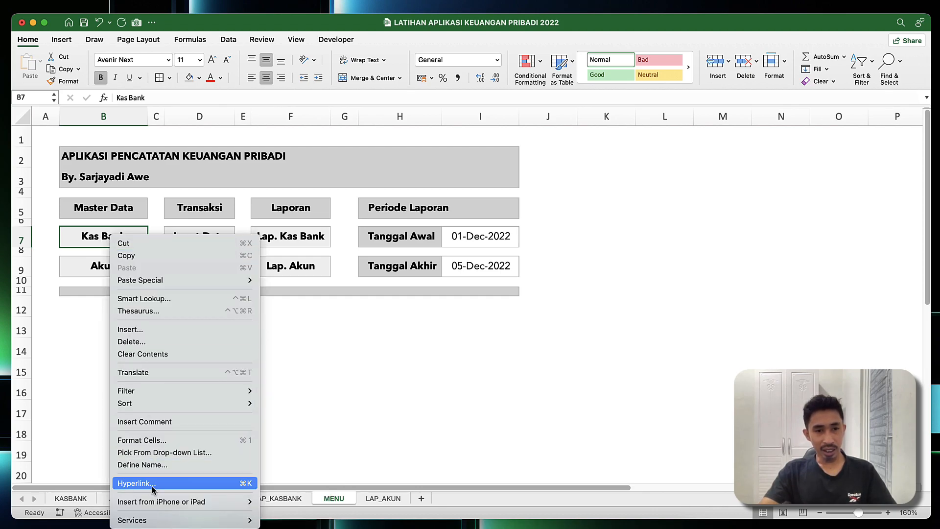
click(151, 483)
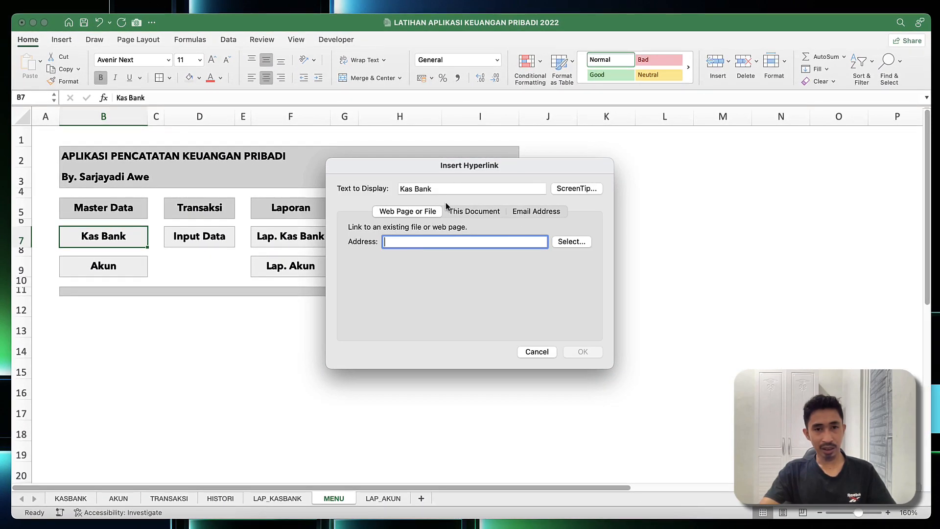
click(471, 212)
click(391, 284)
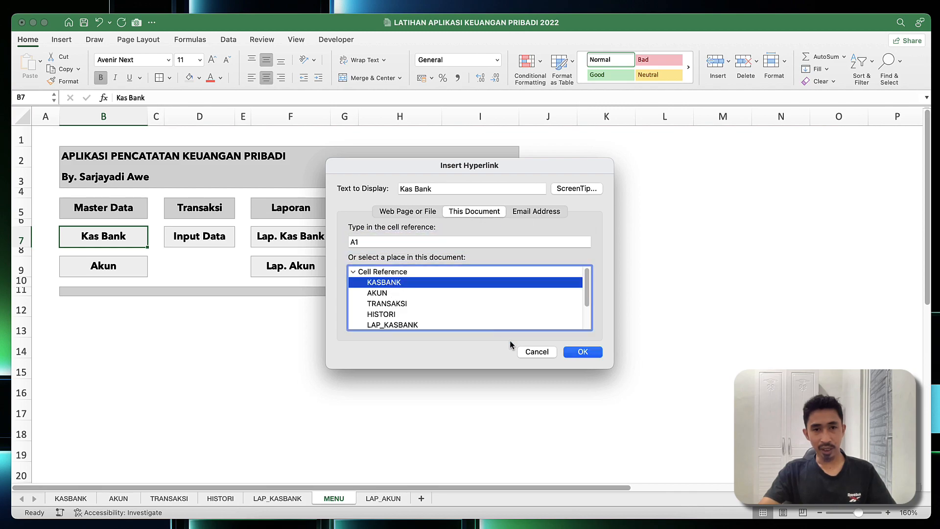
click(585, 353)
Step: Link the Akun menu cell B9 to cell A1 of the AKUN sheet
right_click(120, 269)
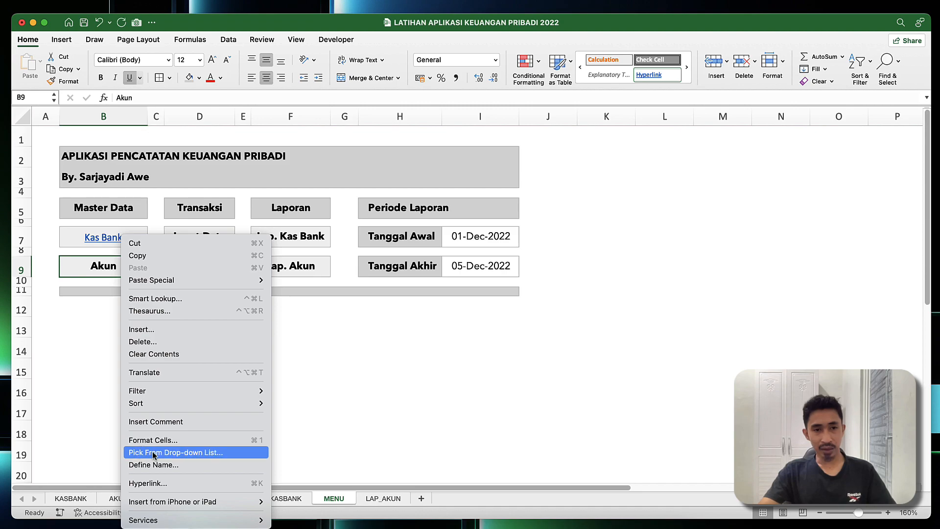
click(167, 483)
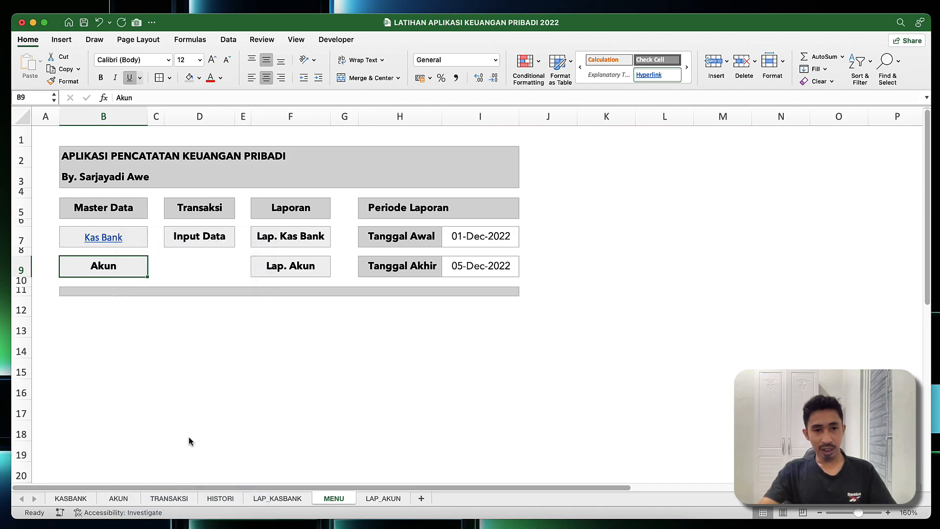
click(386, 295)
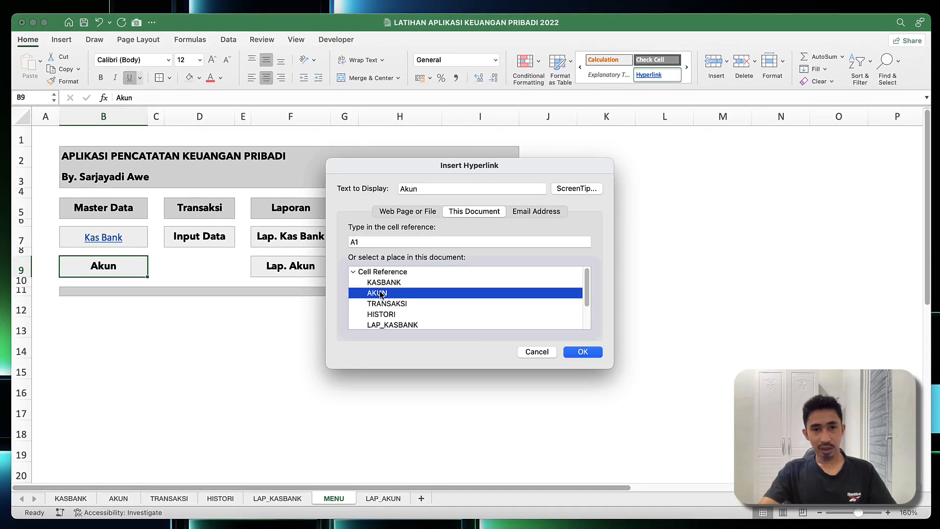
click(583, 351)
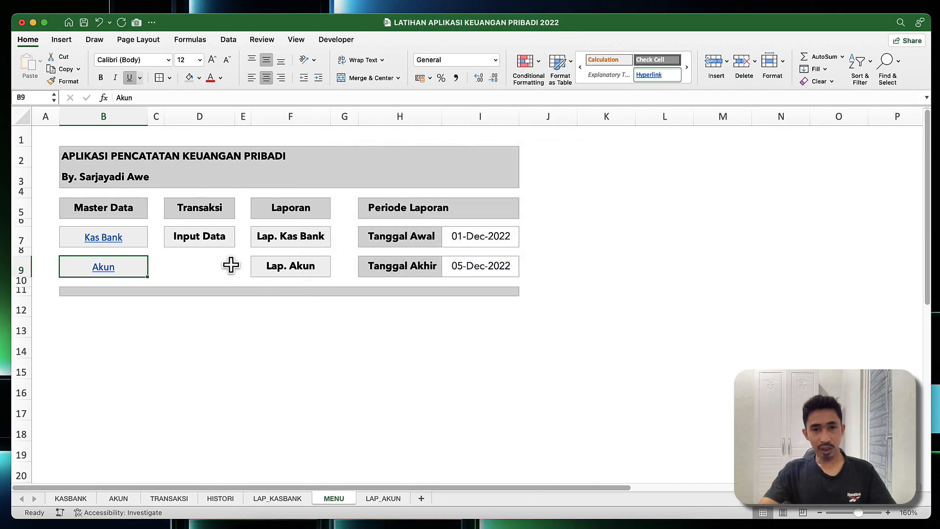
Step: Link the Input Data menu cell D7 to cell A1 of the TRANSAKSI sheet
right_click(200, 236)
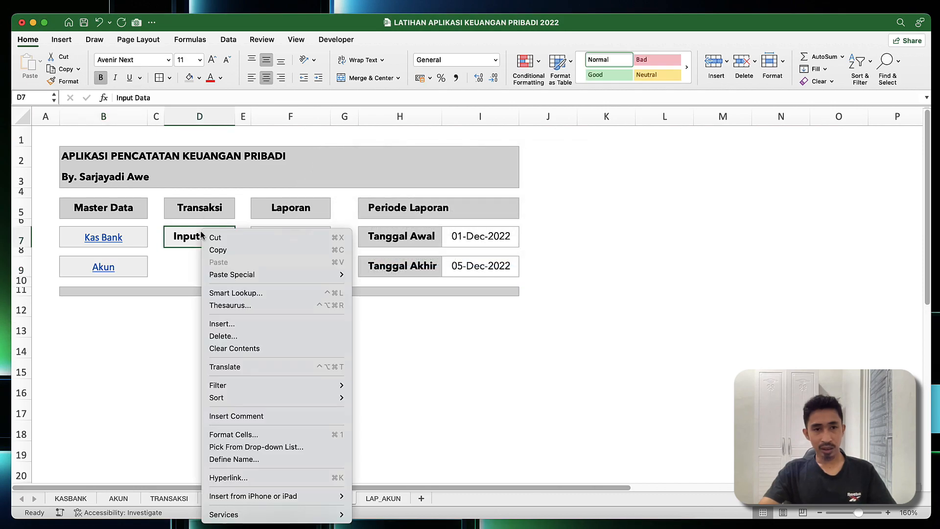
click(237, 478)
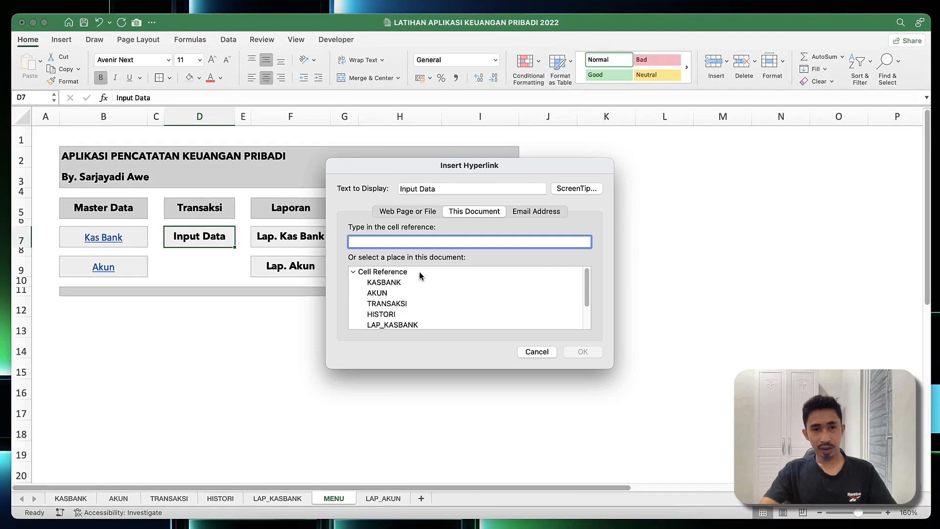
click(402, 305)
click(580, 352)
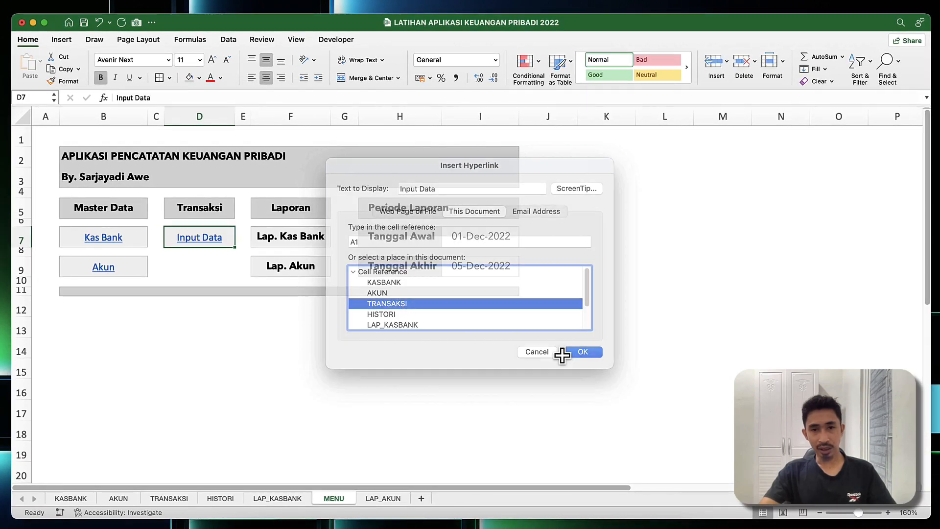
Step: Link the Lap. Kas Bank menu cell F7 to cell A1 of the LAP_KASBANK sheet
click(306, 243)
right_click(306, 242)
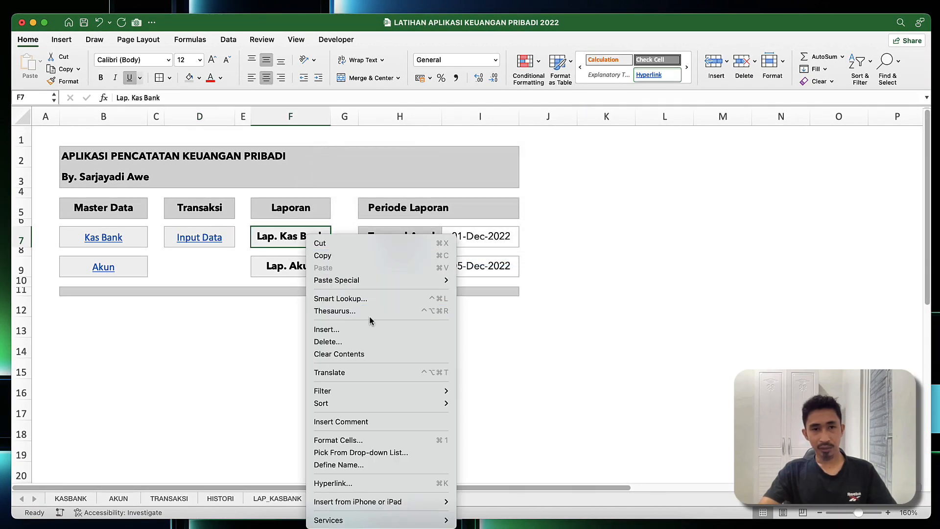
click(333, 483)
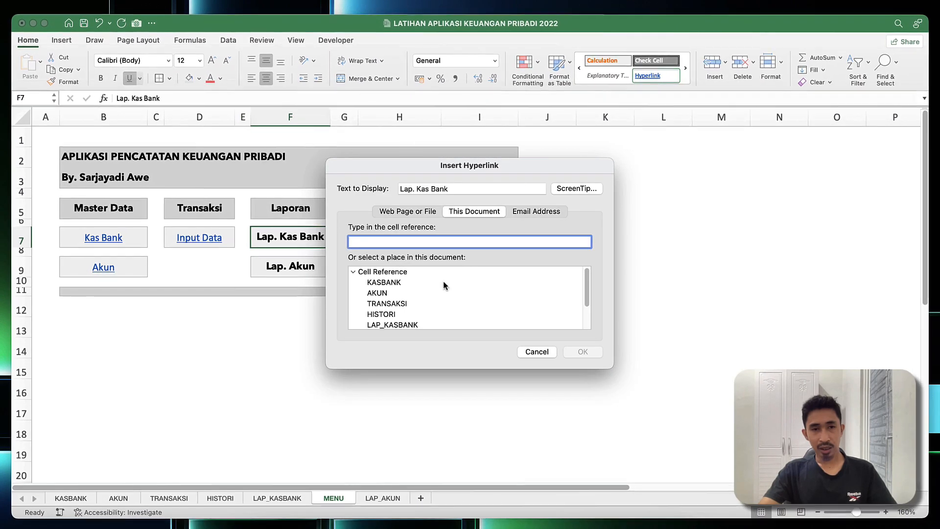
scroll(447, 316, down, 2)
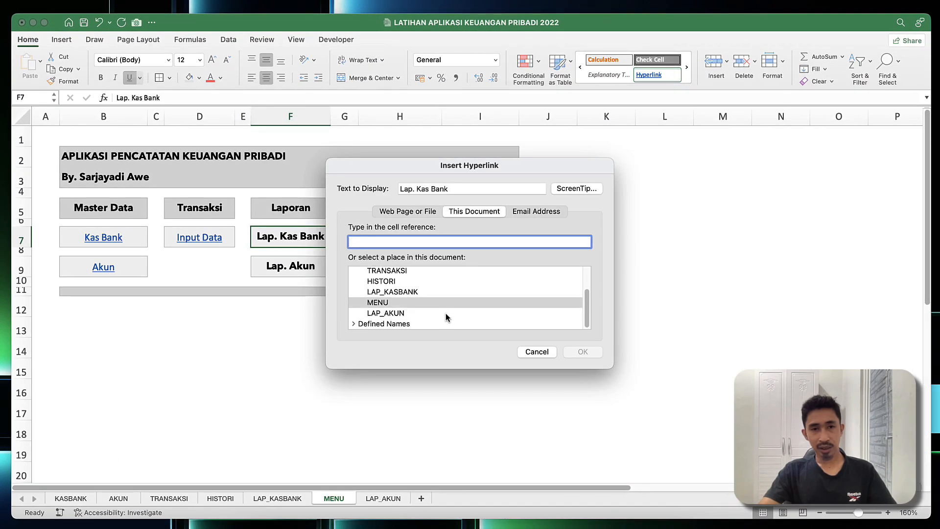
click(400, 293)
click(583, 352)
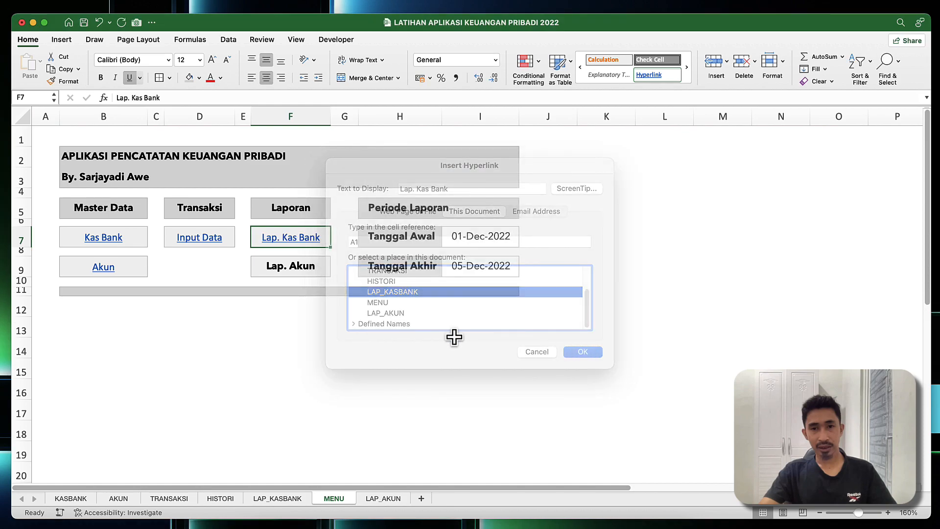
Step: Link the Lap. Akun menu cell F9 to cell A1 of the LAP_AKUN sheet in this document
click(288, 270)
right_click(288, 271)
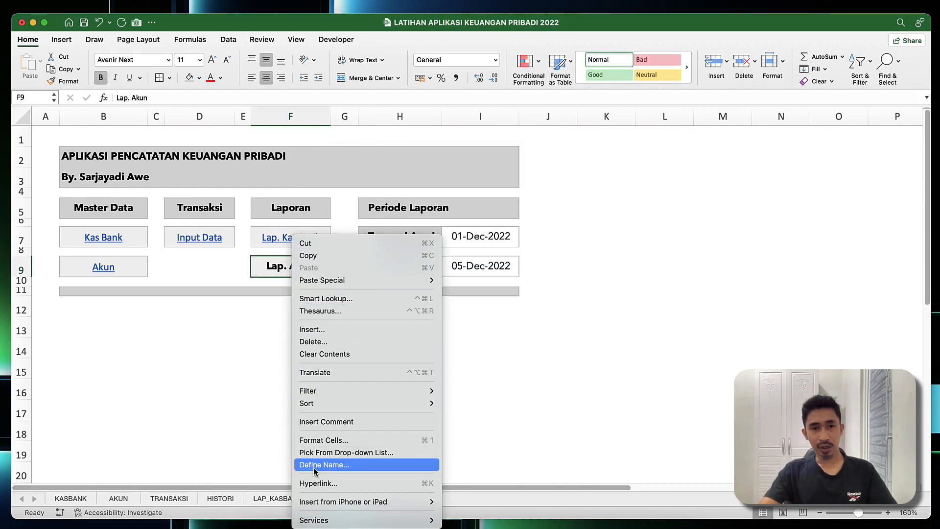
click(318, 483)
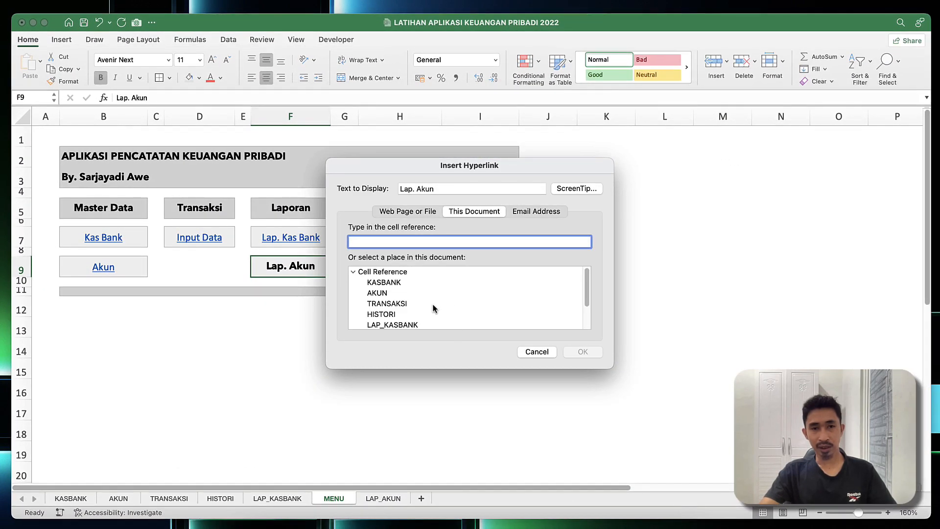
scroll(377, 304, down, 3)
click(386, 313)
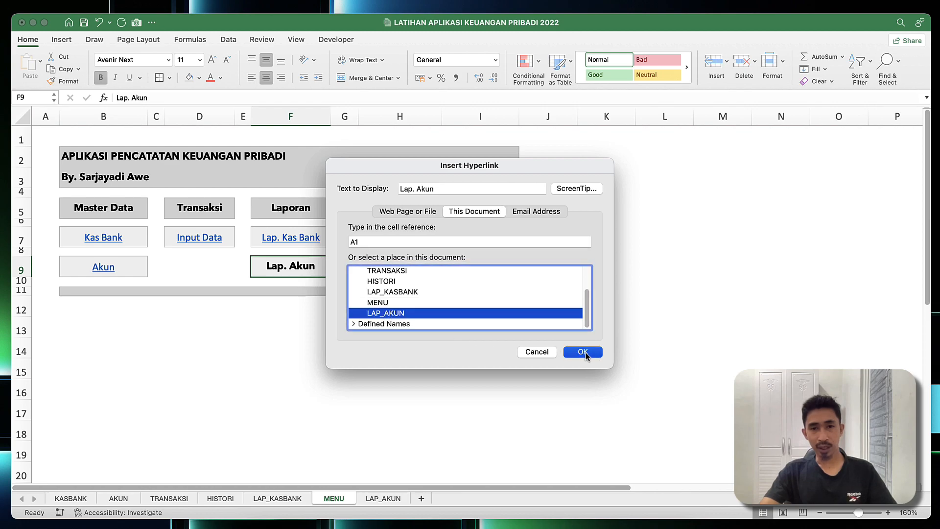
click(583, 352)
Step: Remove the underline from the five linked menu cells B7, B9, D7, F7 and F9 and set their font colour to black
click(232, 274)
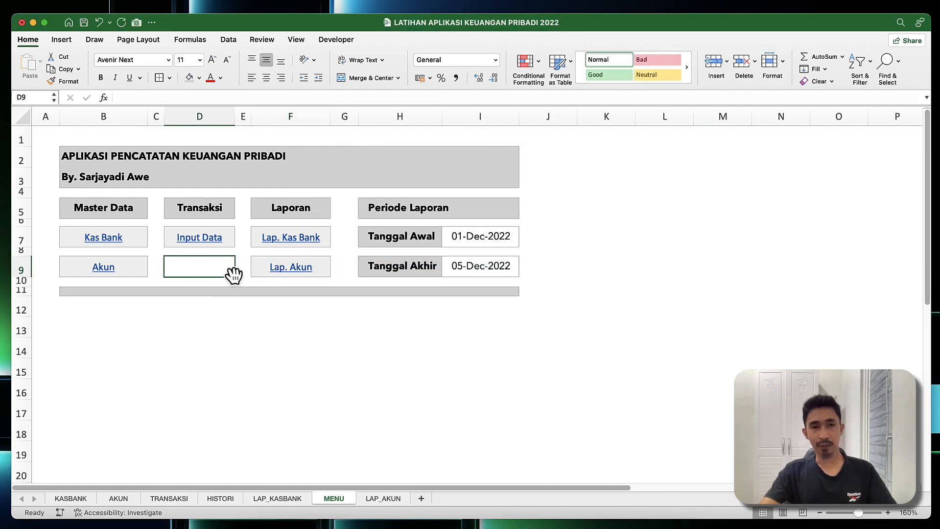
click(142, 238)
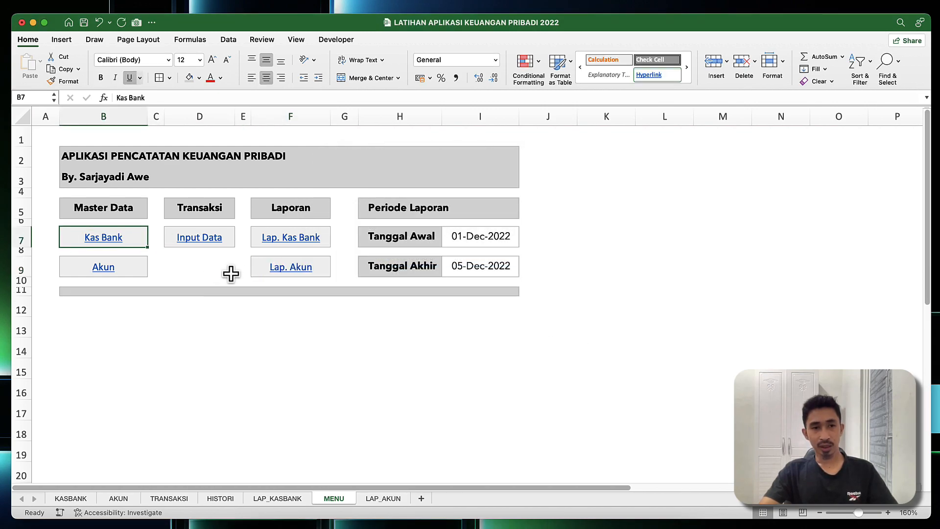
super+click(143, 268)
super+click(205, 231)
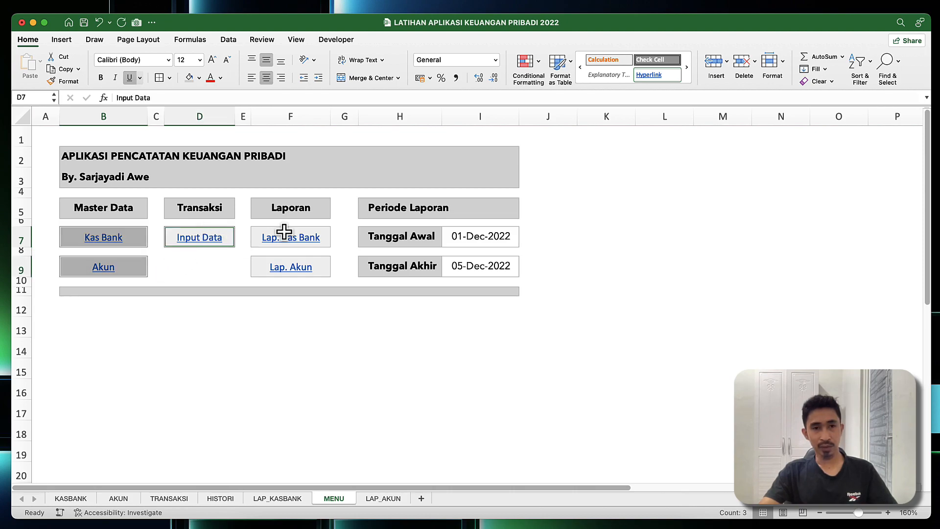
super+click(284, 231)
super+click(323, 262)
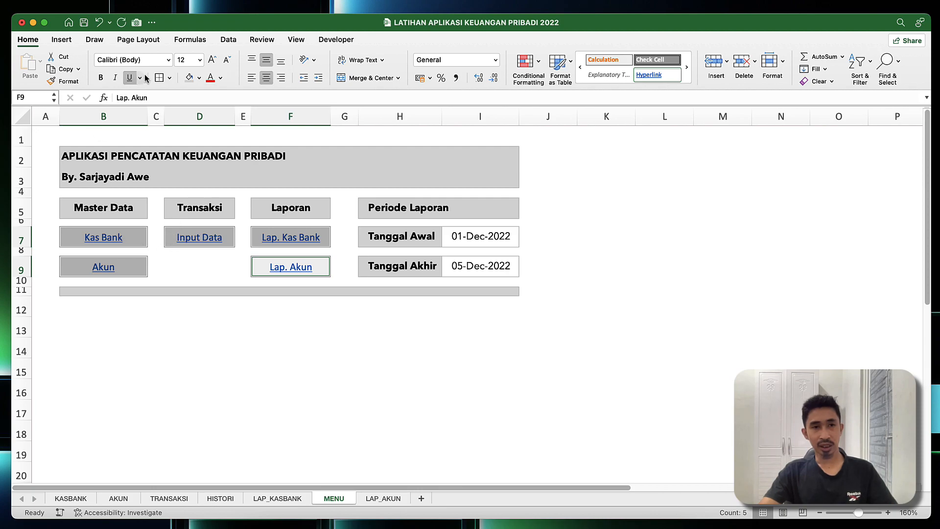
click(130, 78)
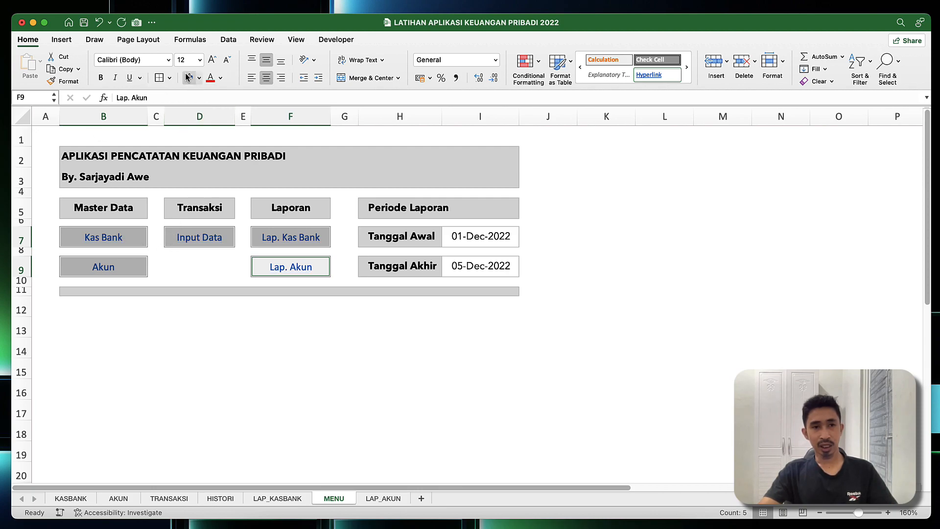
click(220, 78)
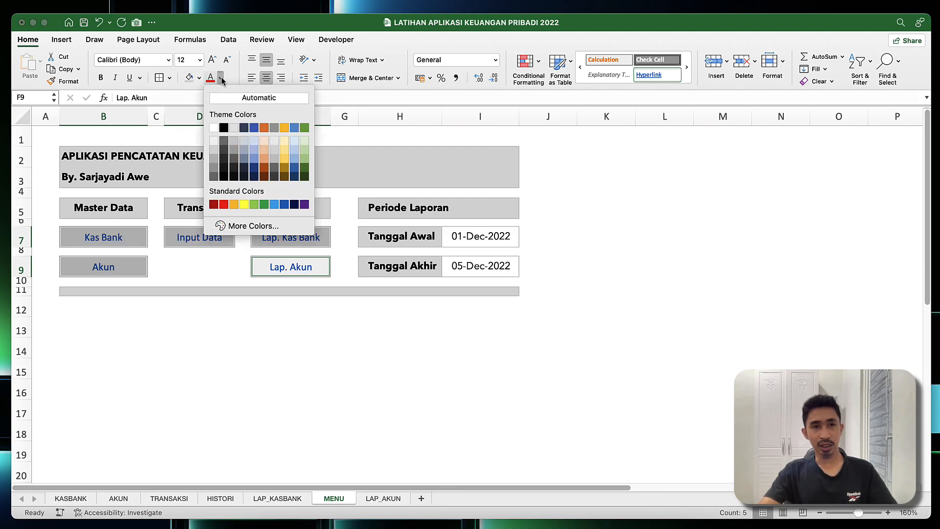
click(223, 128)
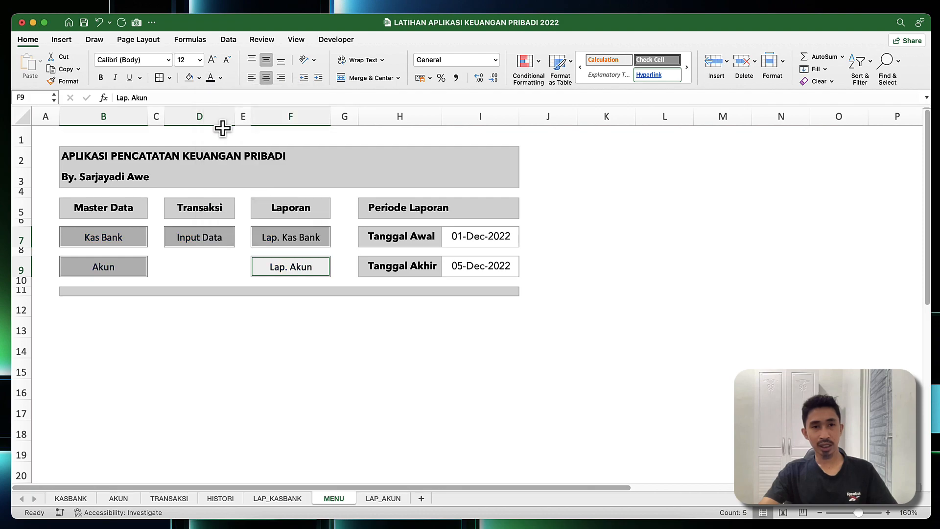
Step: Set the font of the five linked menu cells to Avenir Next at size 10
click(169, 61)
click(132, 156)
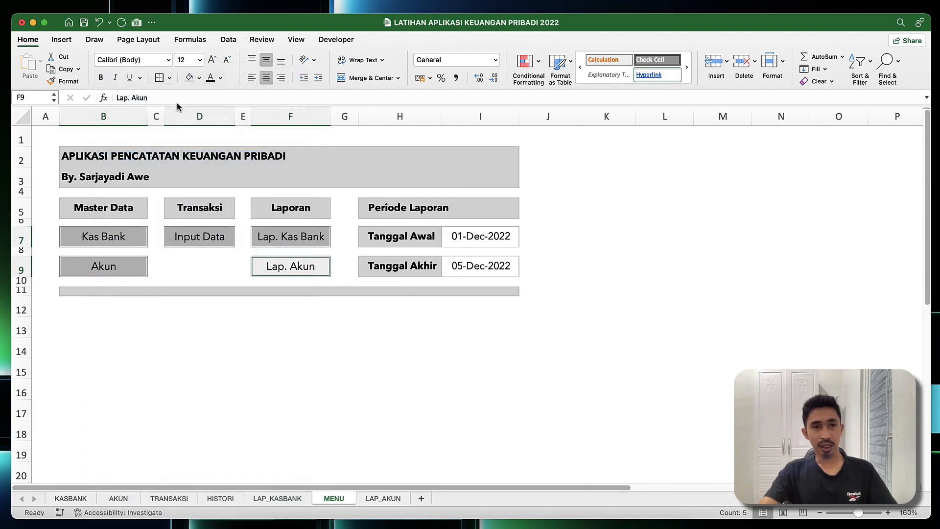
click(224, 61)
click(224, 62)
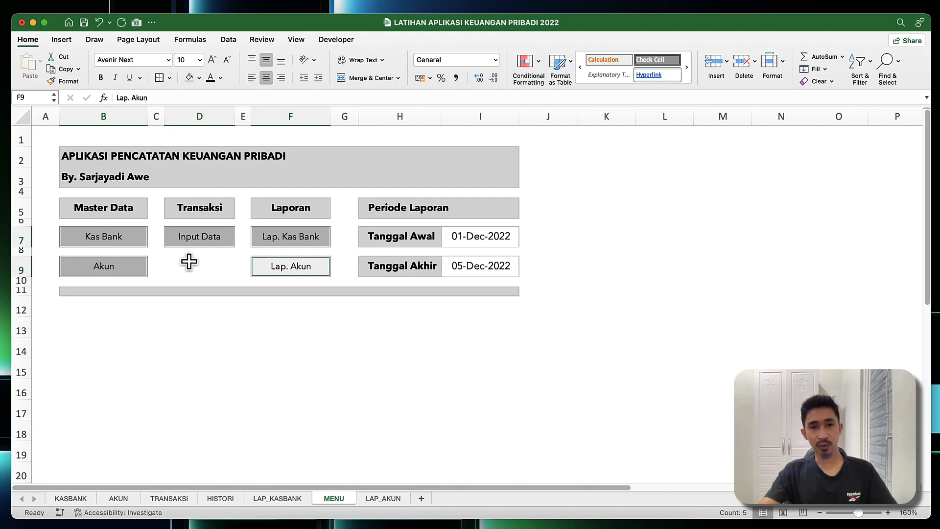
click(210, 271)
click(207, 325)
Step: Follow the Kas Bank link to the KASBANK sheet and link its MENU cell B2 to cell A1 of the MENU sheet
click(102, 246)
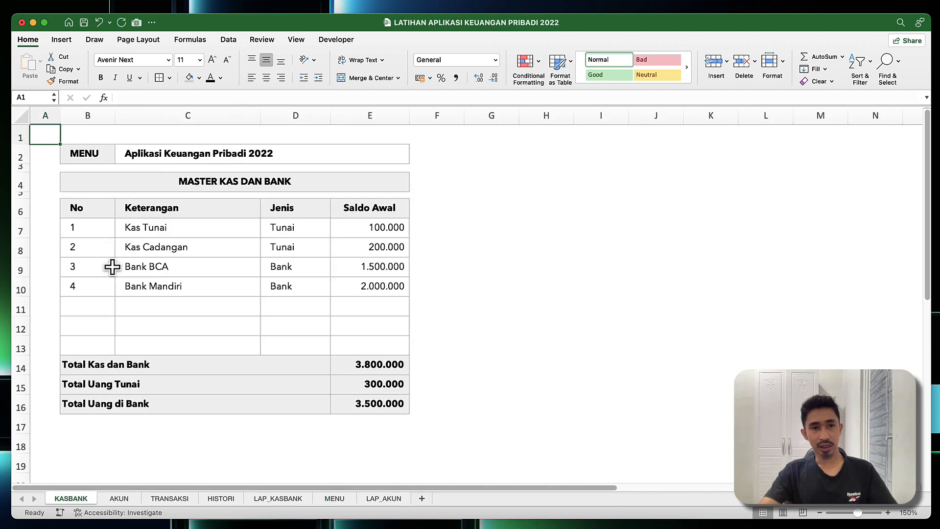
click(82, 156)
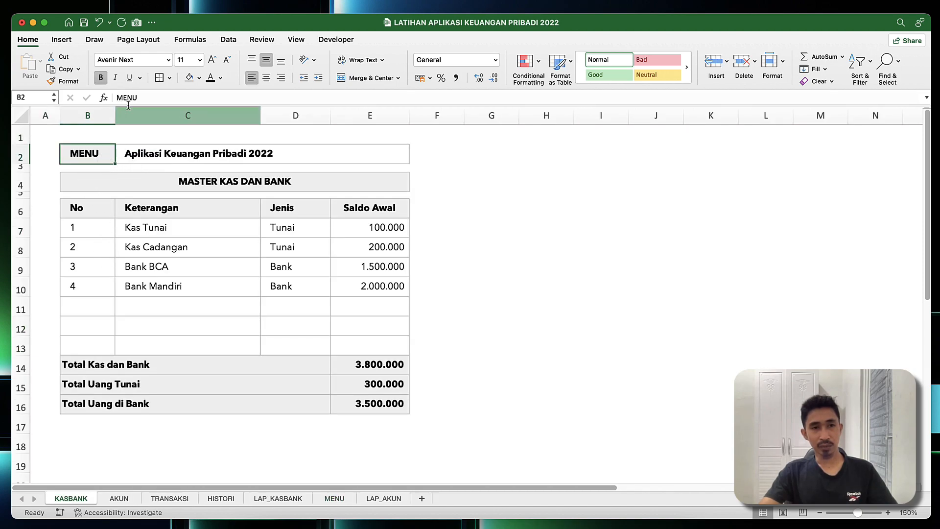
right_click(81, 153)
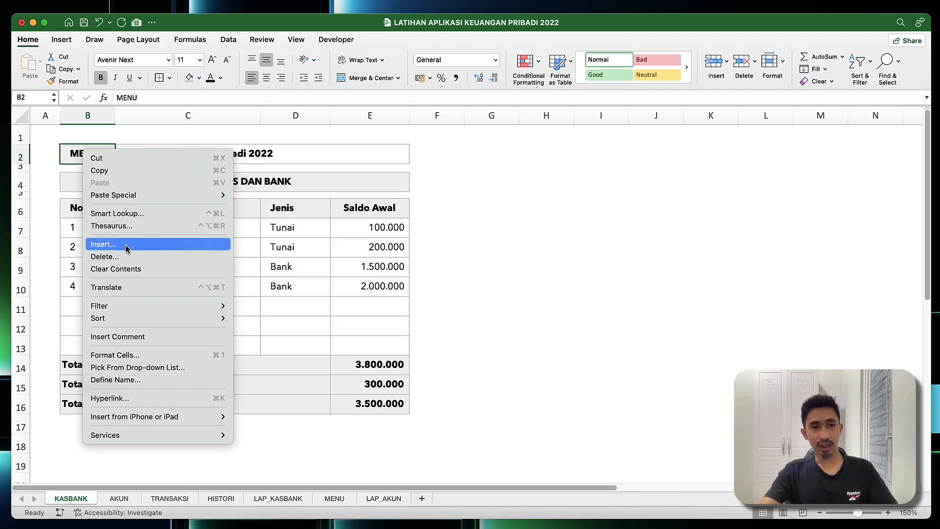
click(122, 399)
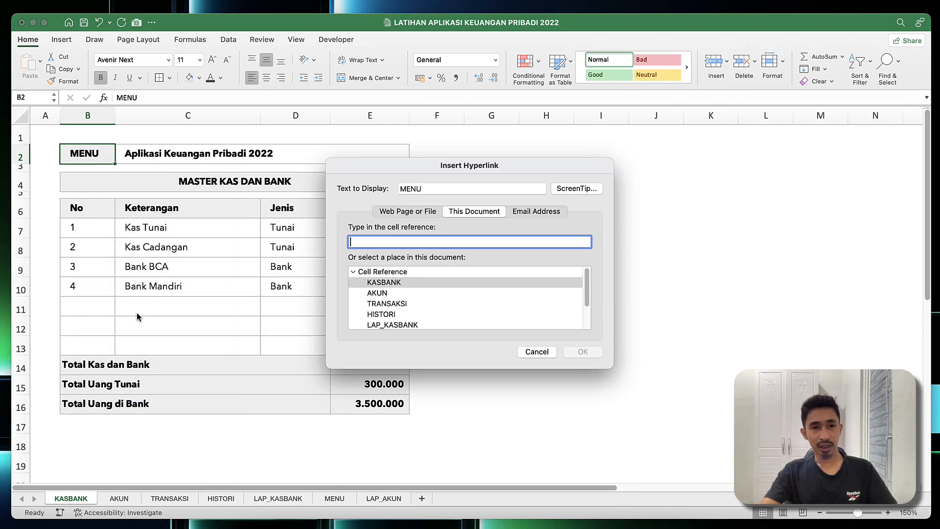
click(377, 302)
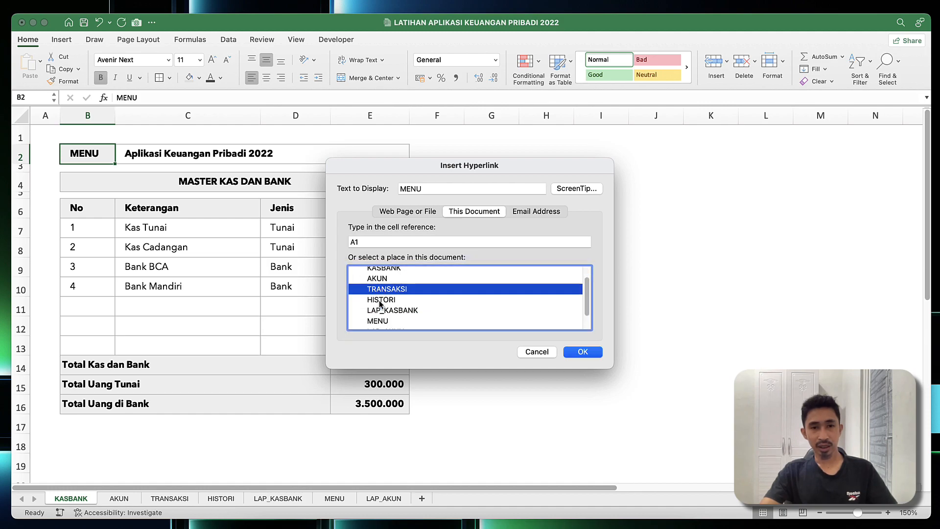
scroll(389, 324, down, 3)
click(378, 305)
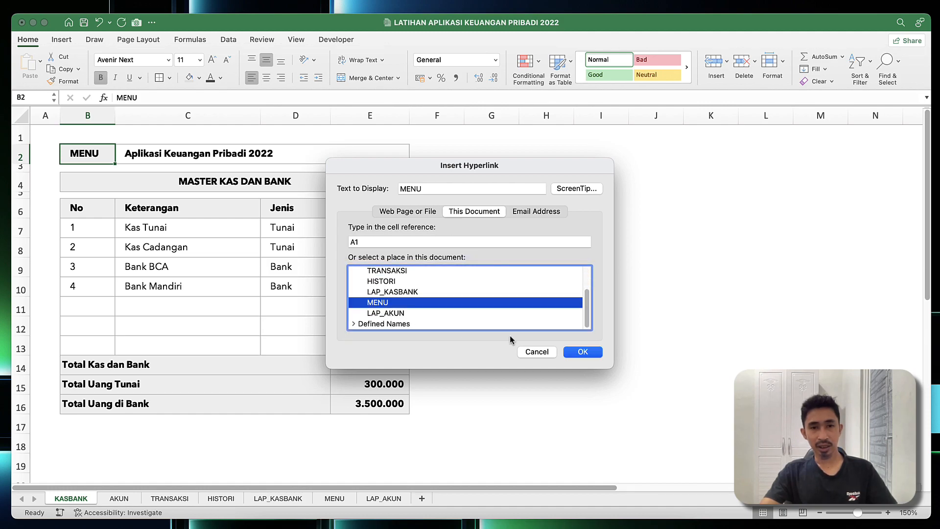
click(583, 352)
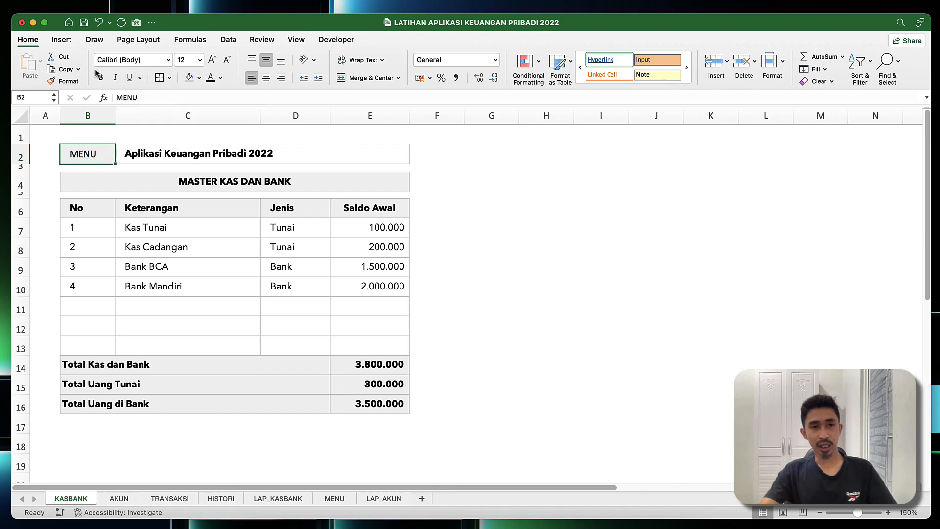
Step: Format the MENU cell B2 on the KASBANK sheet in bold Avenir Next at size 11
click(169, 59)
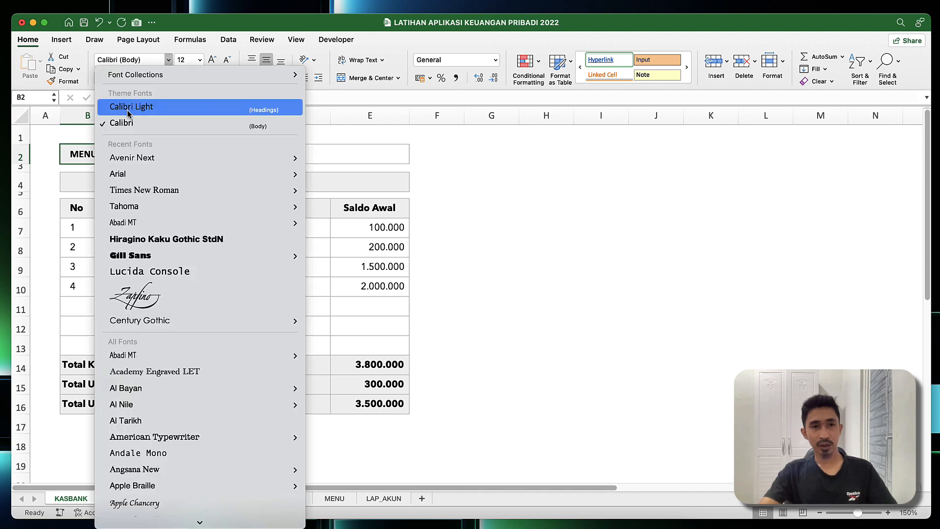
click(123, 157)
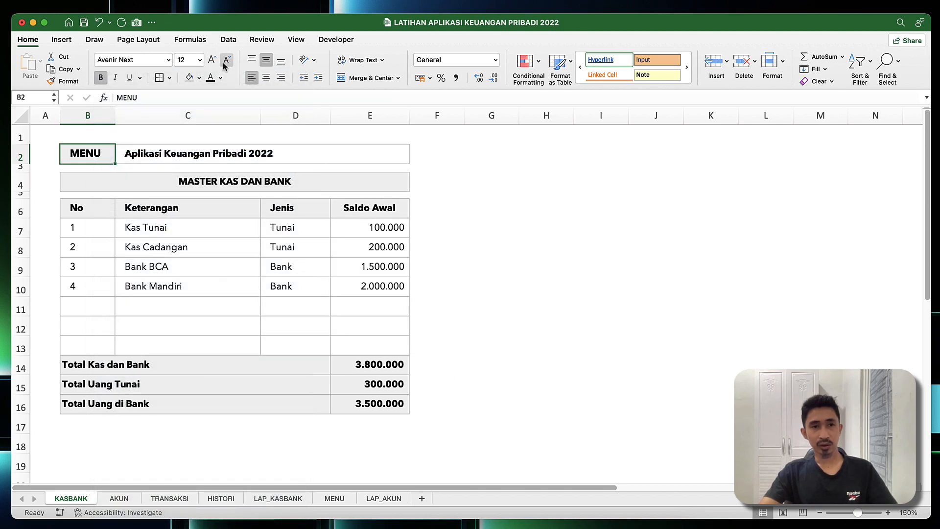
click(154, 249)
Step: Test the MENU link on the KASBANK sheet and the Kas Bank link back from the MENU sheet
click(98, 156)
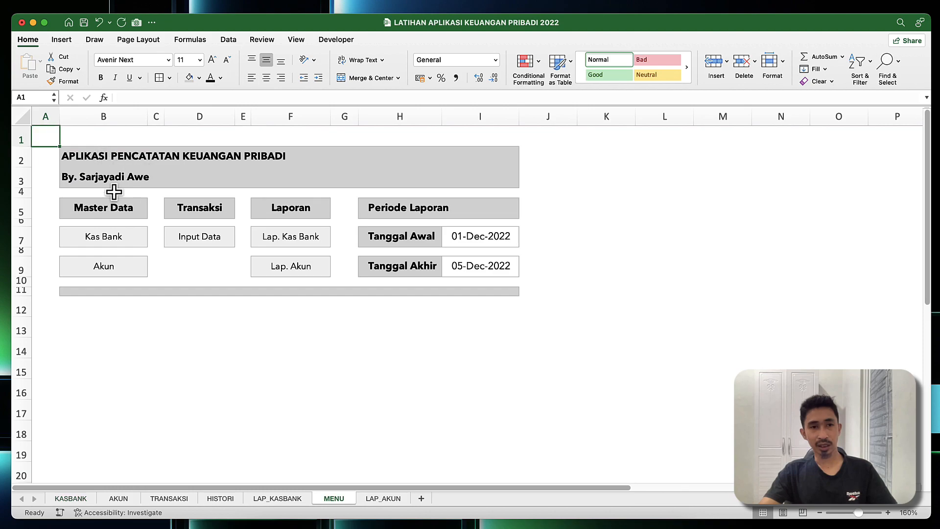
click(104, 238)
click(121, 150)
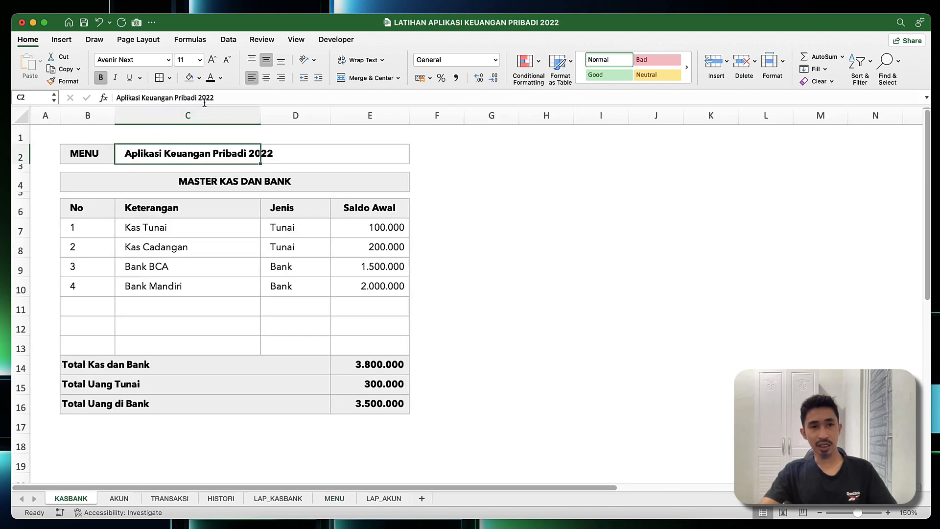
Step: Copy the linked MENU cell B2 of the KASBANK sheet onto cell B2 of the AKUN sheet
key(Left)
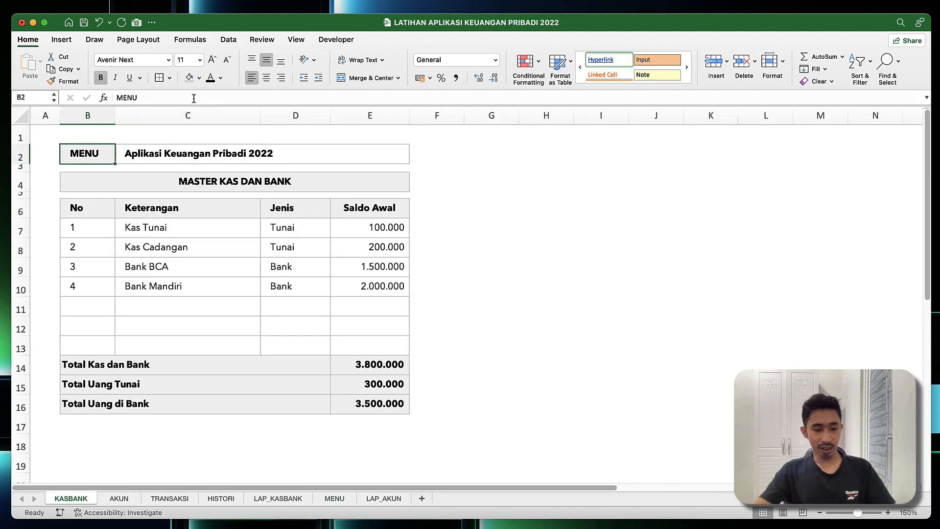
right_click(109, 152)
click(120, 169)
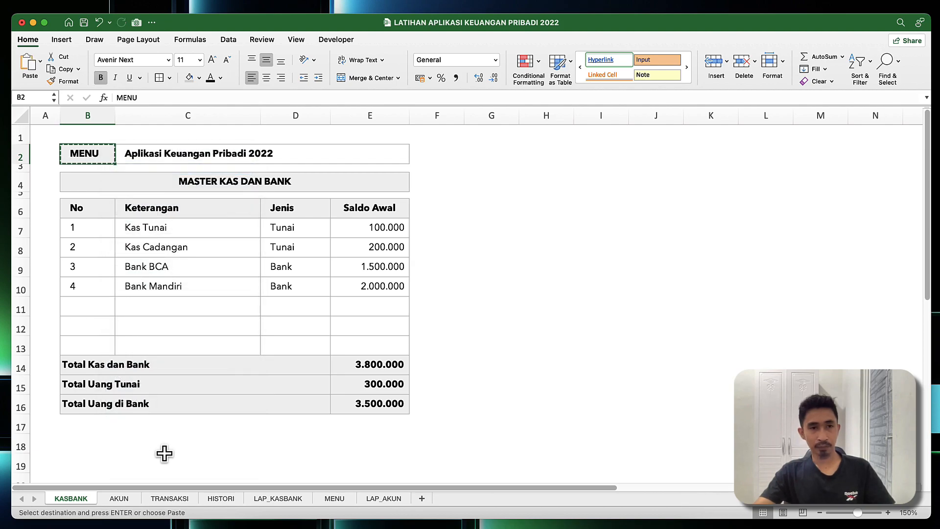
click(119, 499)
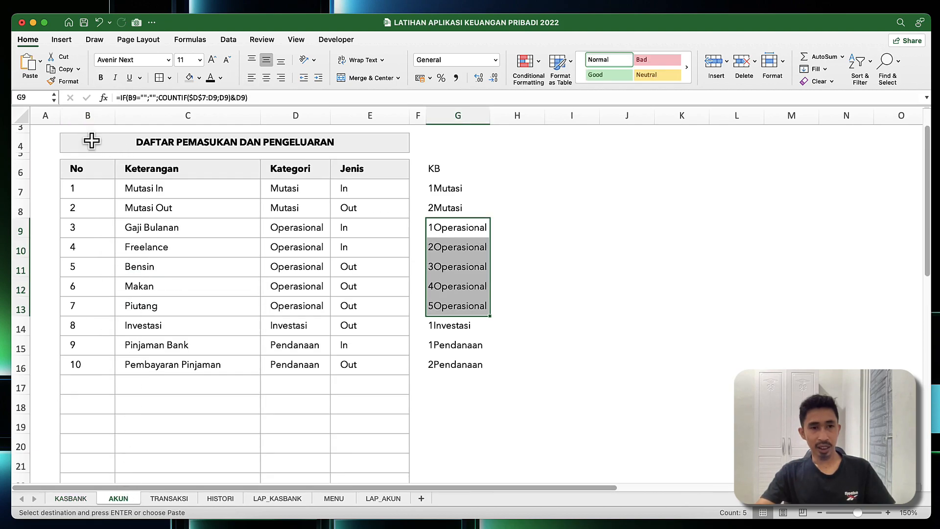
click(287, 173)
scroll(292, 211, up, 2)
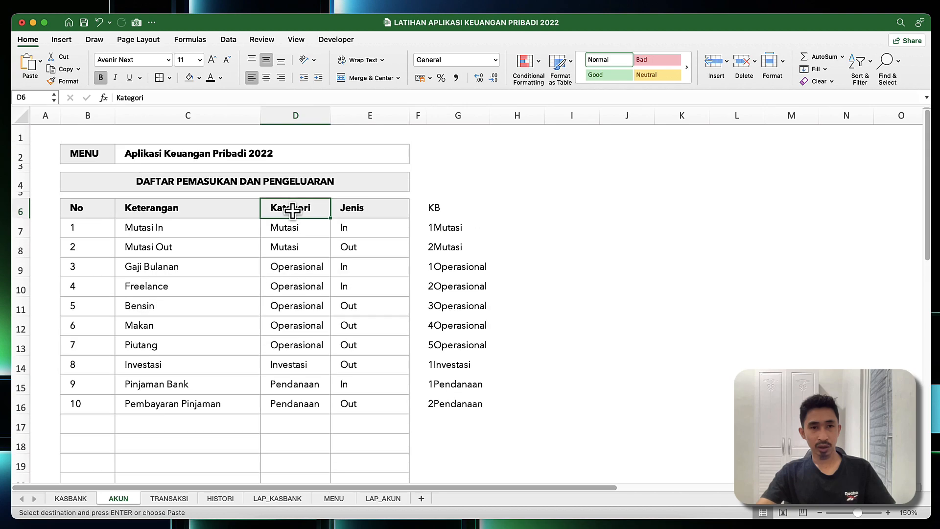
click(103, 147)
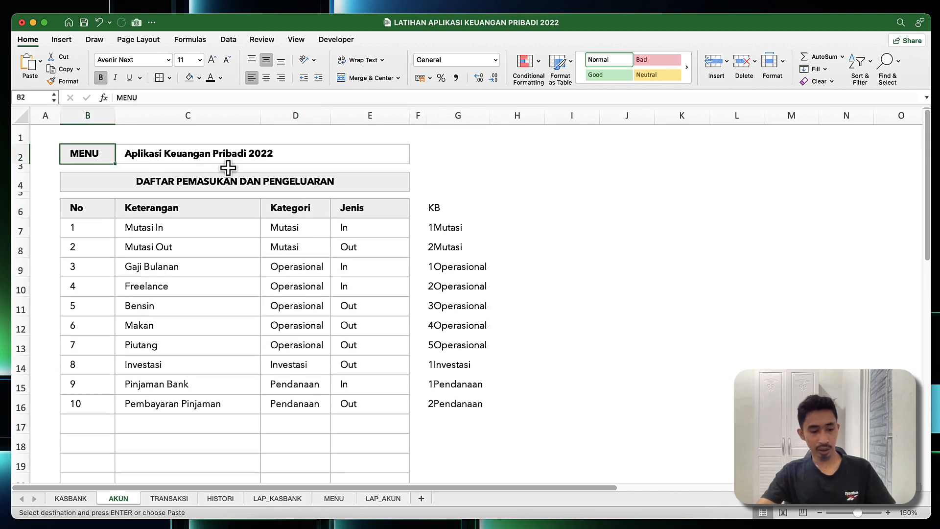
Step: Paste the copied MENU link cell into cell B2 of the TRANSAKSI and HISTORI sheets
click(168, 499)
click(100, 147)
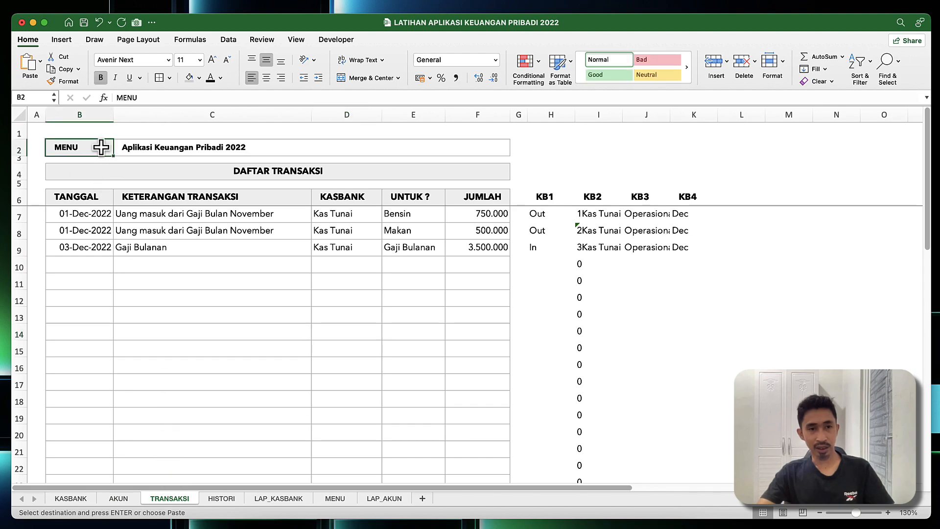
click(222, 498)
click(67, 164)
key(super+v)
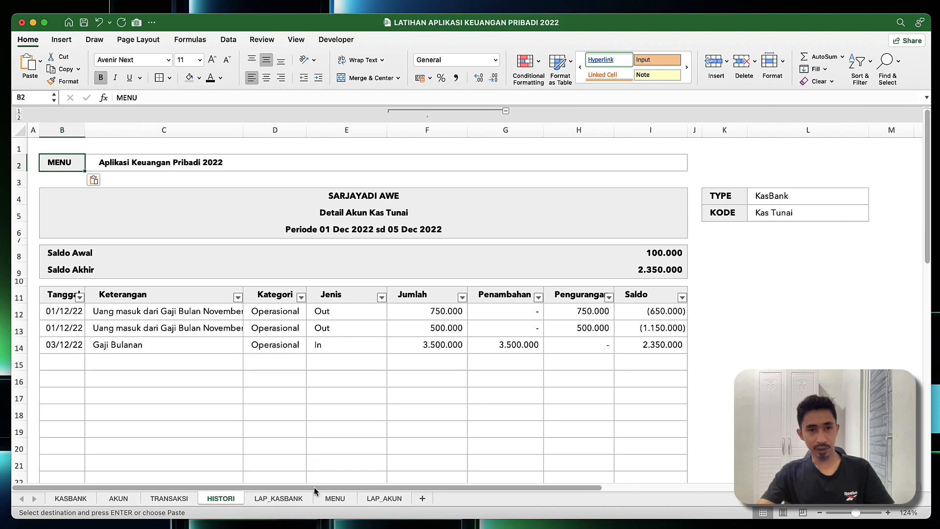
Step: Paste the copied MENU link cell into cell B2 of the LAP_KASBANK sheet
click(288, 499)
scroll(109, 252, down, 4)
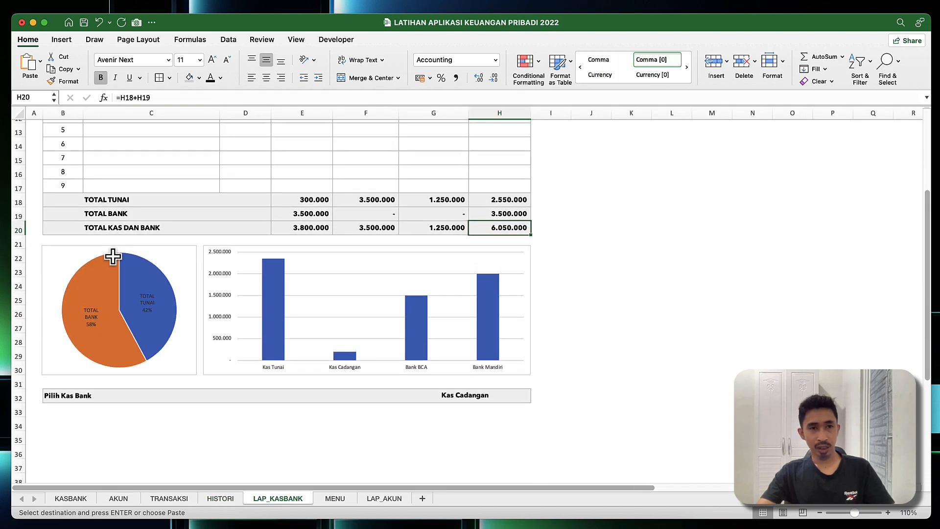
scroll(113, 260, up, 4)
scroll(113, 259, up, 1)
click(62, 138)
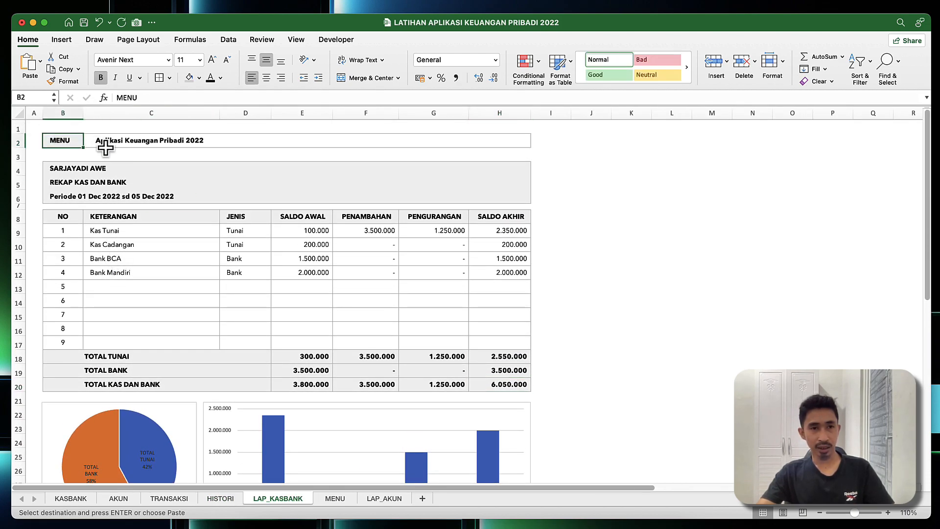
key(super+v)
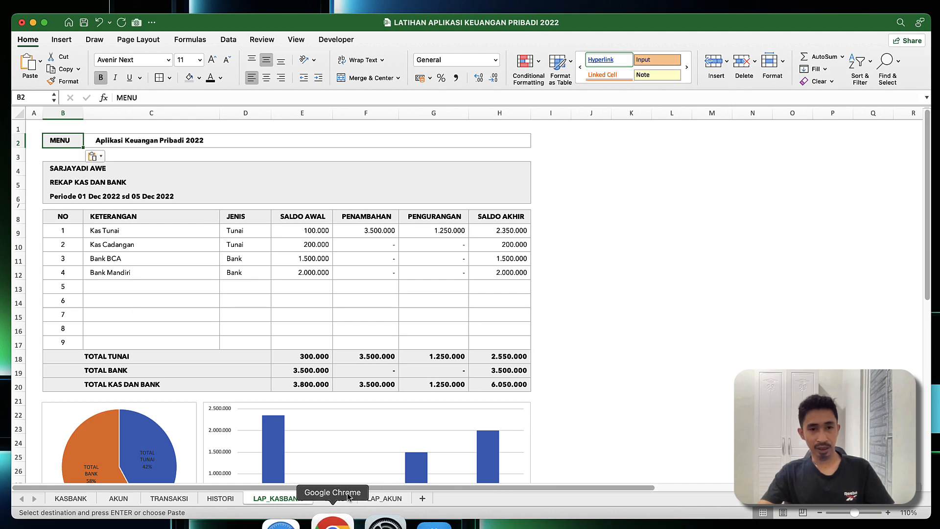
Step: Paste the copied MENU link cell into cell B2 of the LAP_AKUN sheet
click(335, 498)
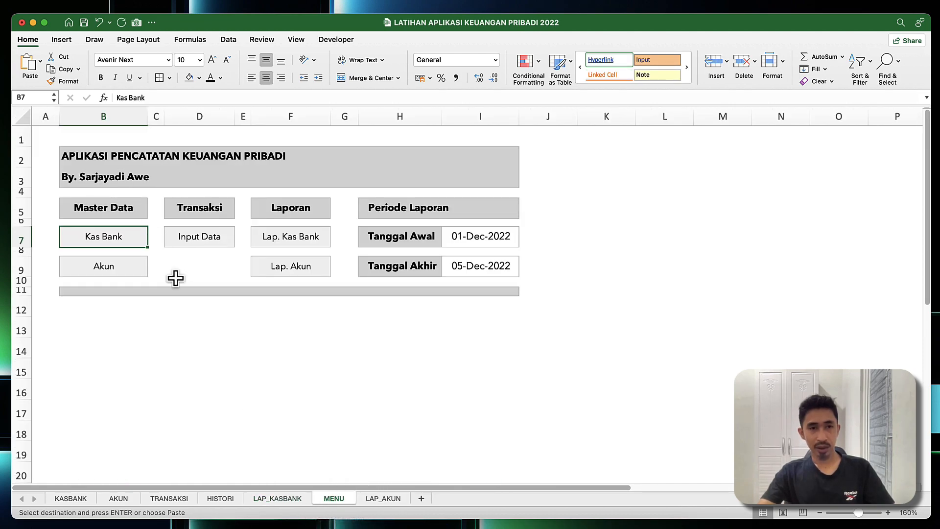
click(380, 499)
click(94, 154)
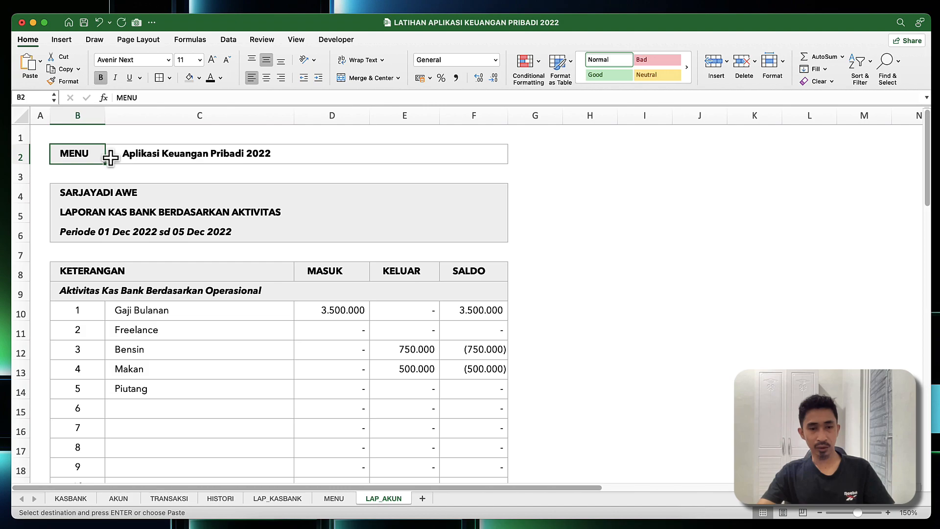
key(super+v)
click(264, 239)
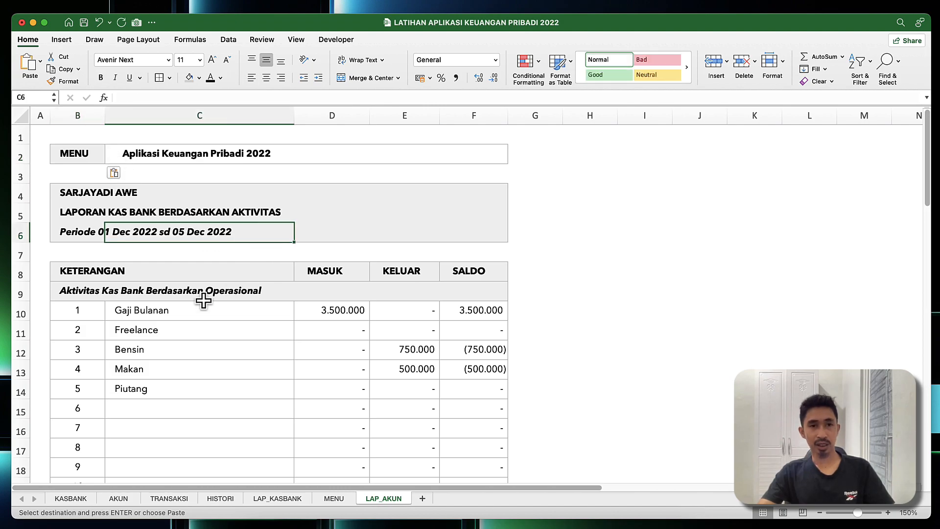
click(88, 212)
Step: Test the MENU link on LAP_AKUN and the Kas Bank and Akun links, returning through each sheet's MENU link
click(83, 156)
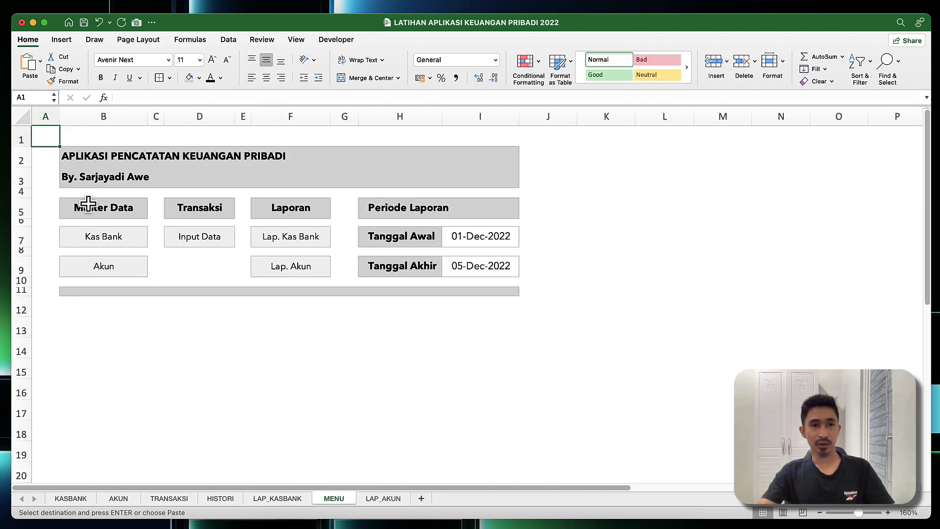
click(103, 242)
click(93, 161)
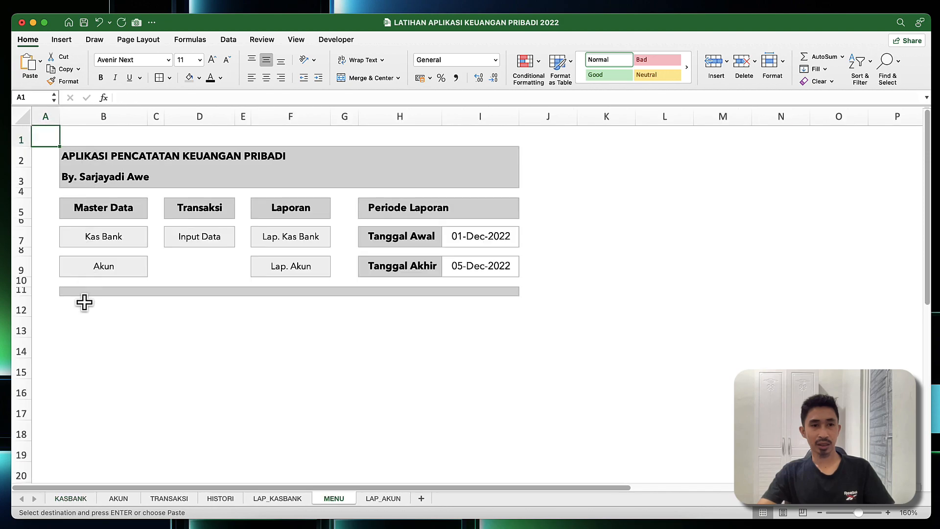
click(101, 272)
click(84, 158)
Step: Test the Input Data and Lap. Kas Bank links, returning to the MENU sheet through each sheet's MENU link
click(184, 240)
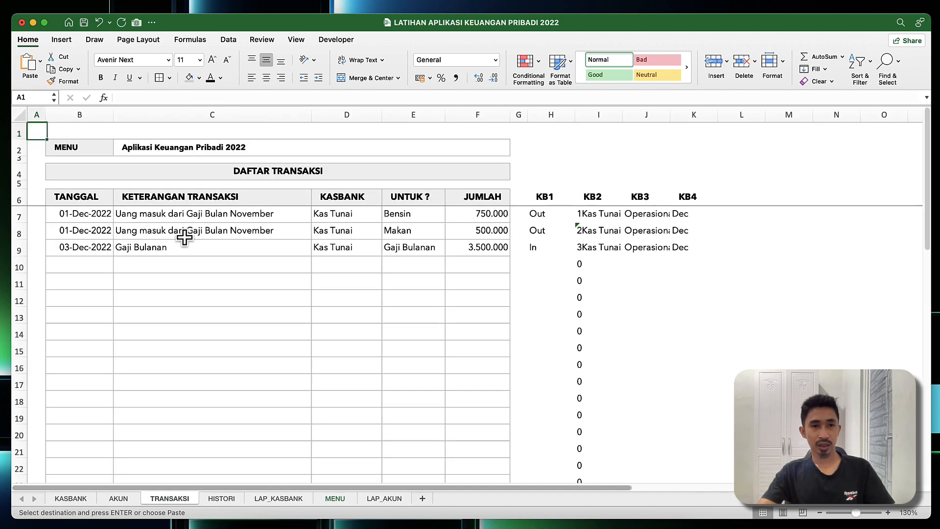
click(79, 151)
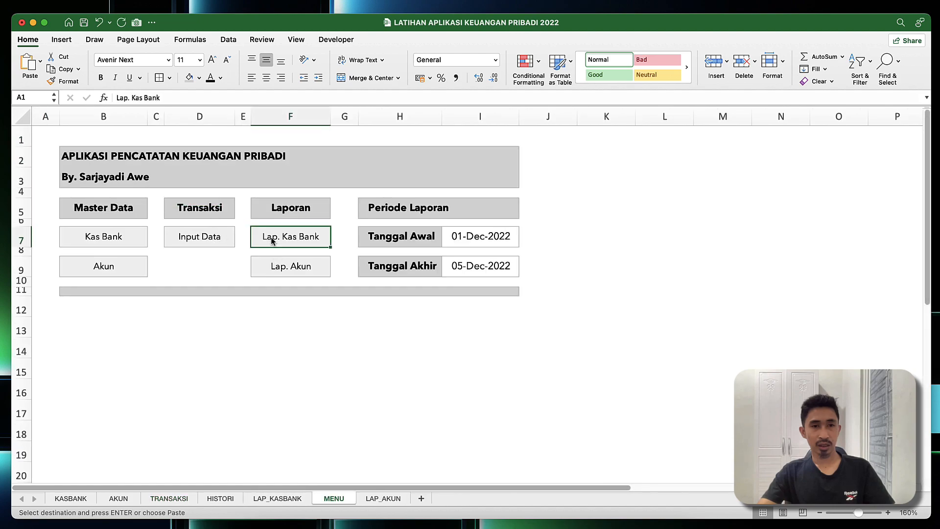
click(270, 239)
click(59, 146)
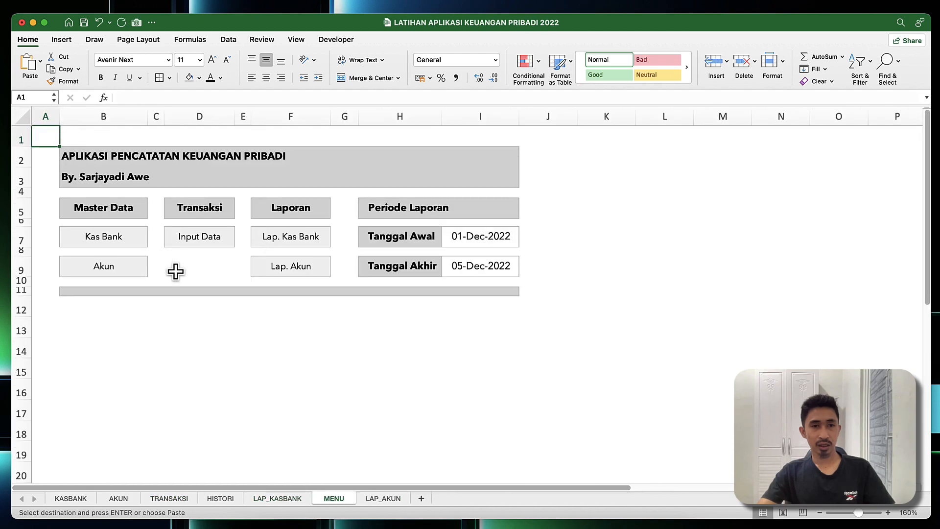
Step: Group helper columns H to K (KB1 to KB4) on the TRANSAKSI sheet and collapse the group
click(196, 245)
click(241, 248)
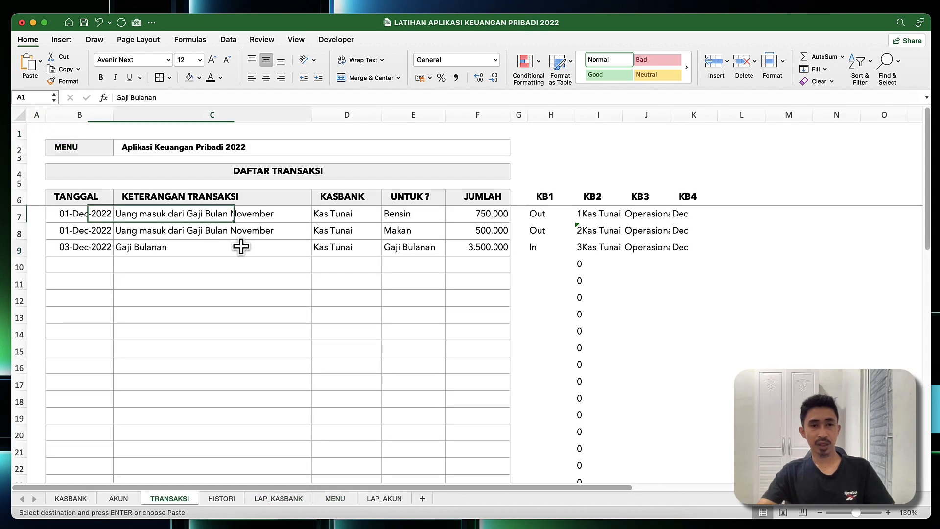
click(119, 213)
drag(551, 117, 694, 117)
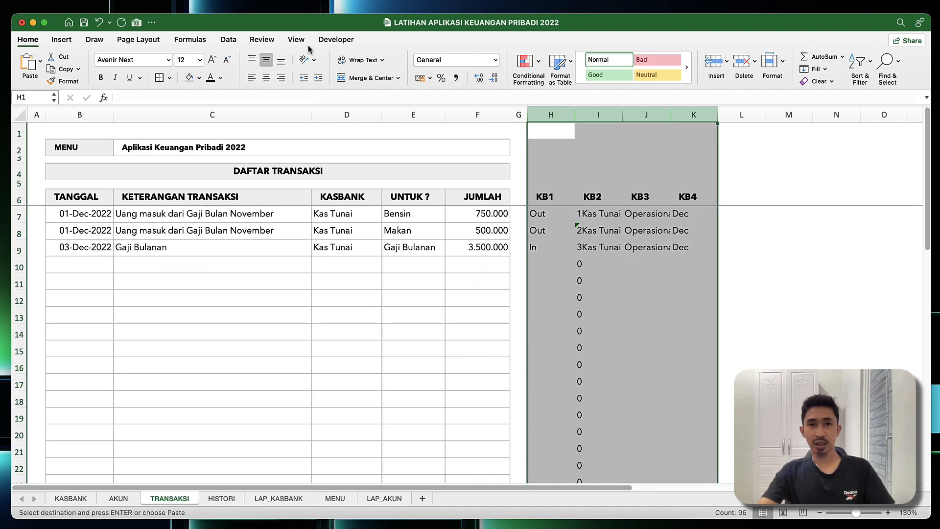
click(227, 40)
click(513, 63)
click(496, 263)
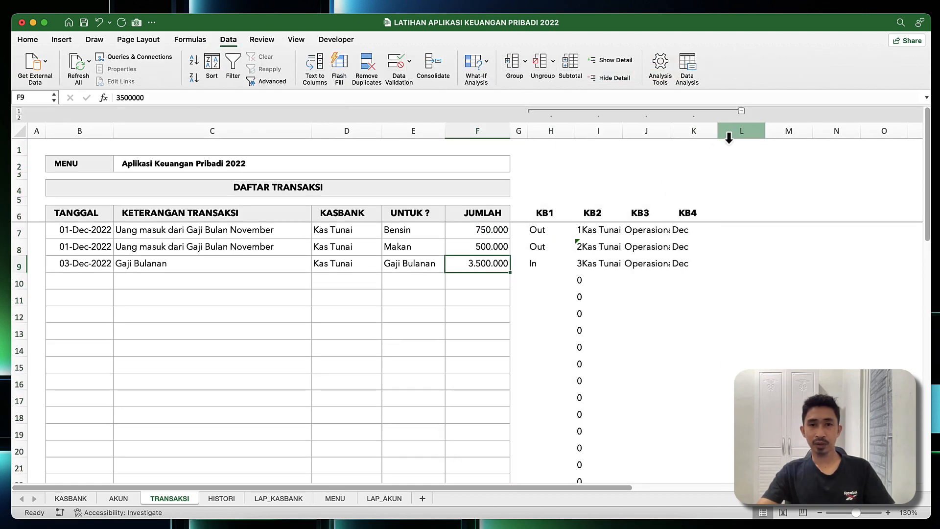
click(741, 111)
click(387, 294)
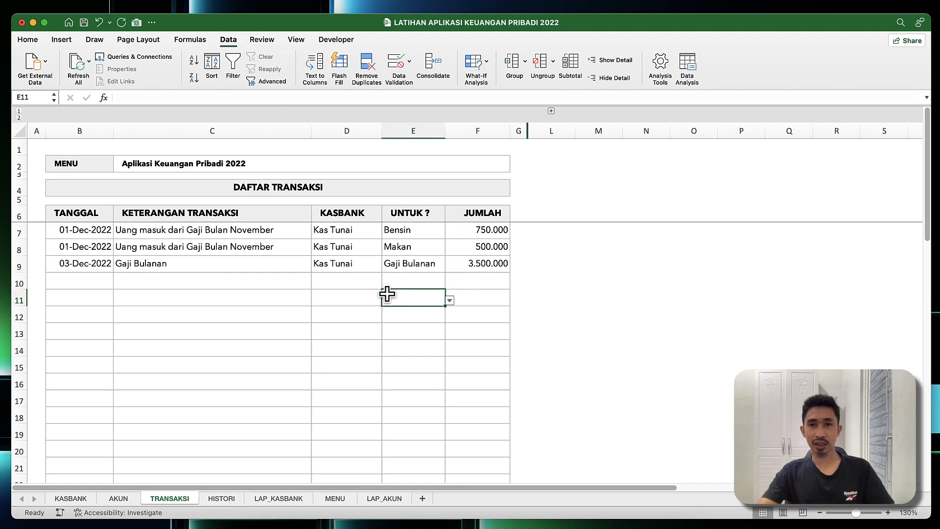
Step: Return to the MENU sheet and review its title band and the Master Data, Transaksi, Laporan and Periode Laporan sections
click(74, 164)
click(327, 332)
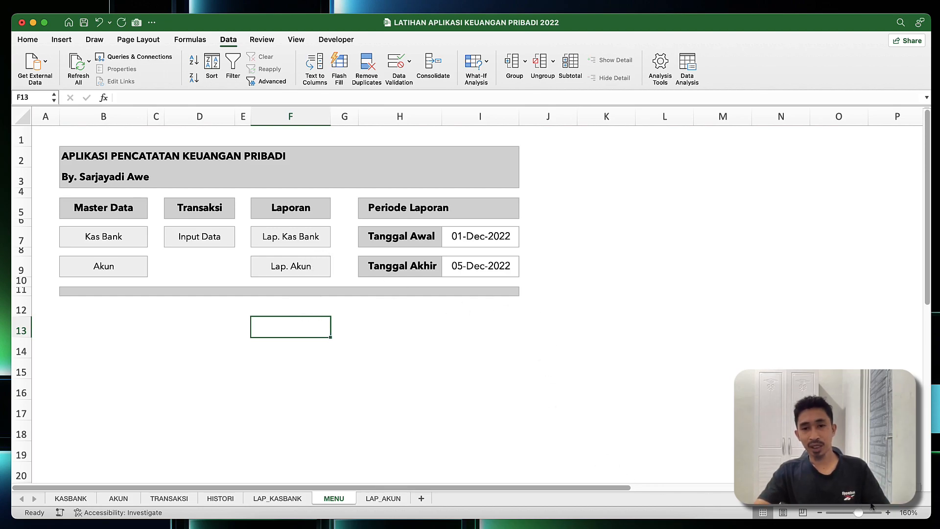
click(888, 513)
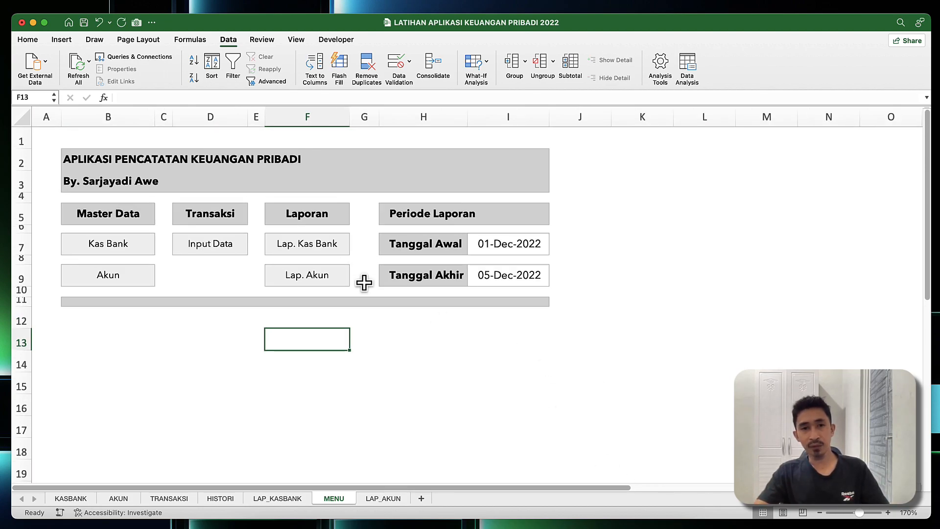
click(358, 333)
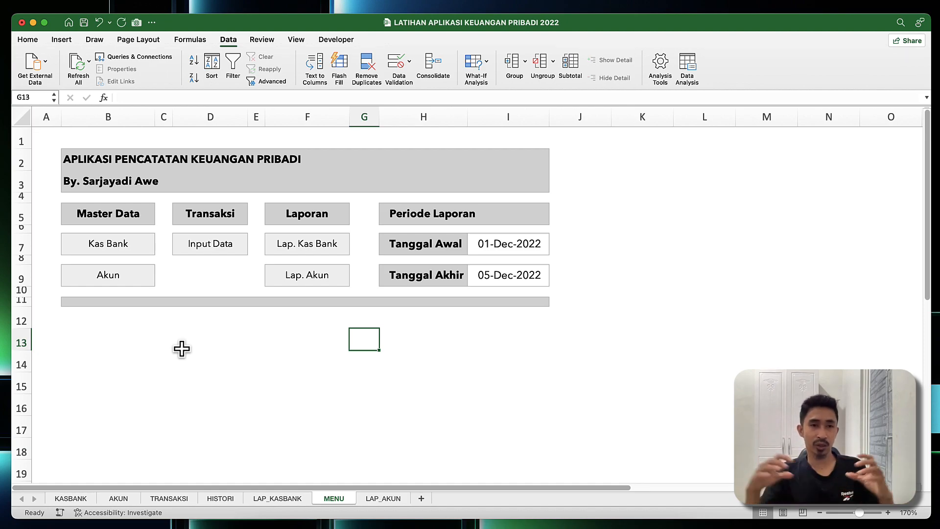
click(121, 215)
click(212, 218)
click(334, 215)
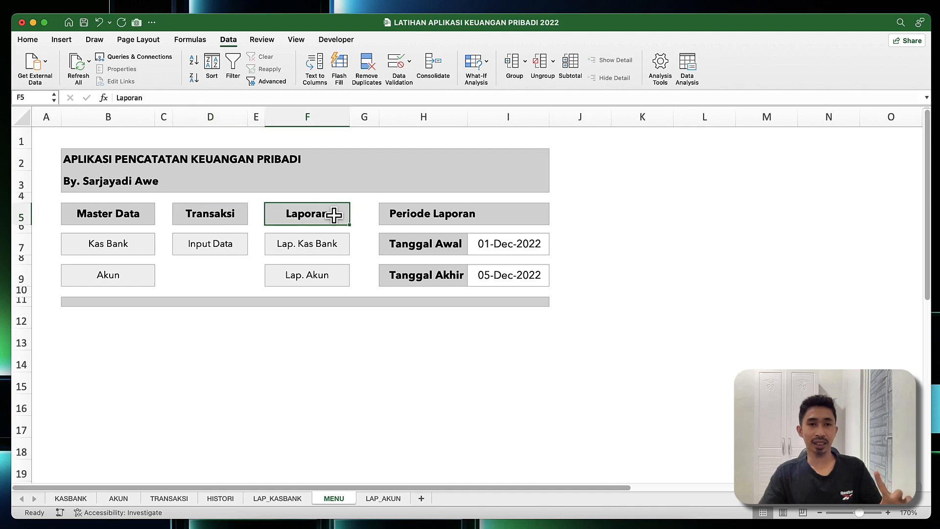
drag(405, 211, 502, 265)
click(329, 189)
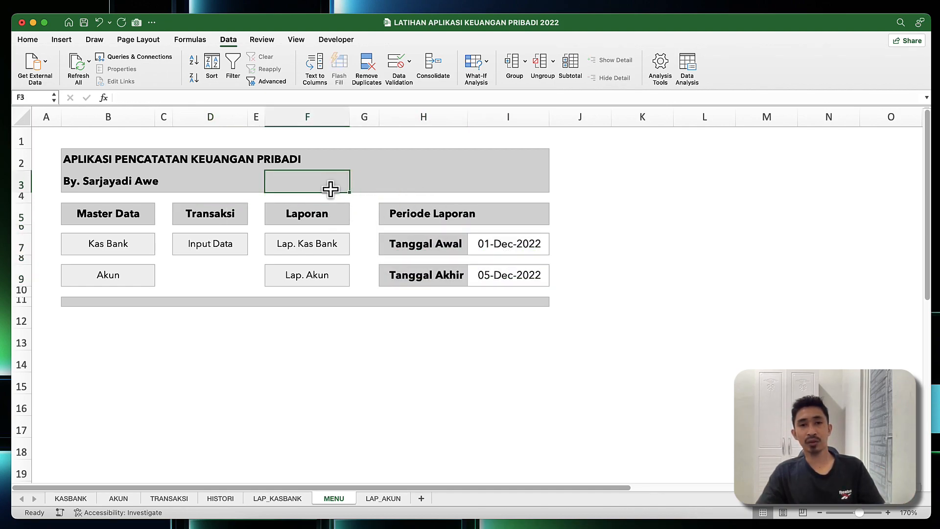
click(388, 173)
click(495, 176)
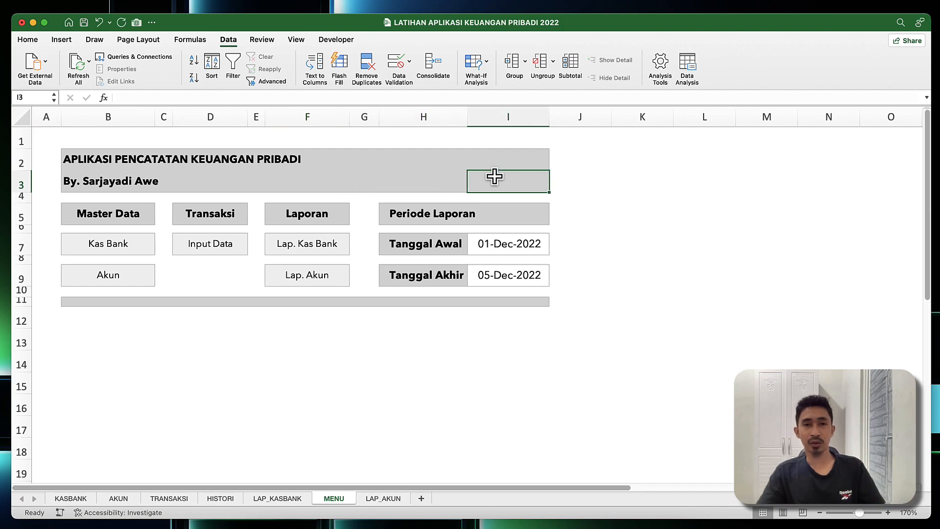